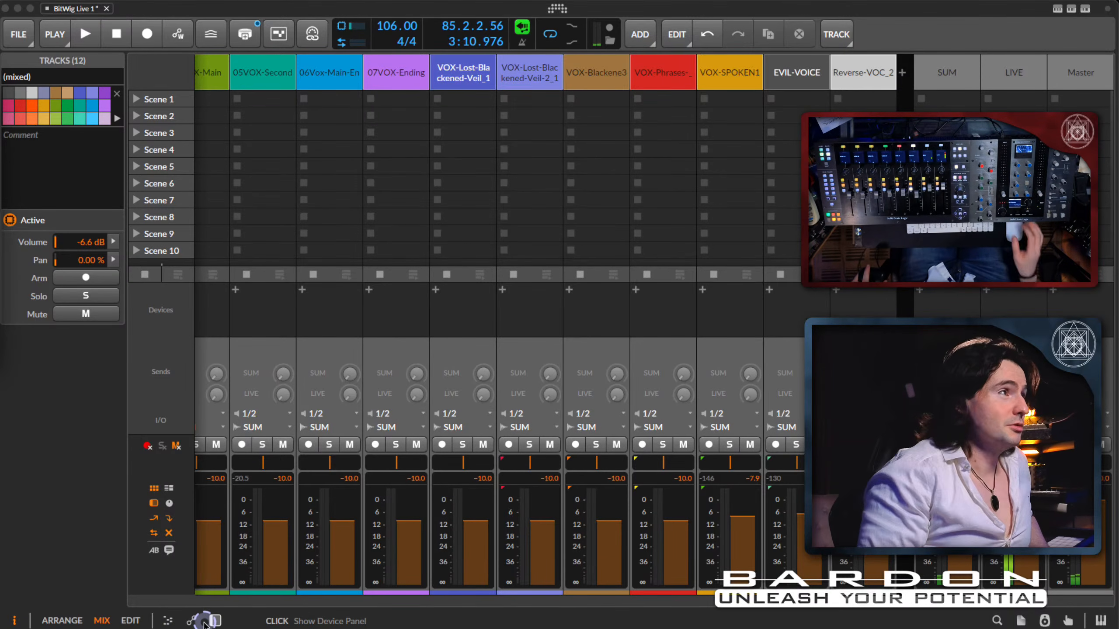
Step: Look through the mixer channels from VOX to Reverse-VOCAL_2 to review the vocal and Toms tracks
{"action": "scroll", "coordinate": [295, 246], "scroll_direction": "left", "scroll_amount": 5}
{"action": "scroll", "coordinate": [296, 246], "scroll_direction": "left", "scroll_amount": 2}
{"action": "scroll", "coordinate": [297, 248], "scroll_direction": "right", "scroll_amount": 4}
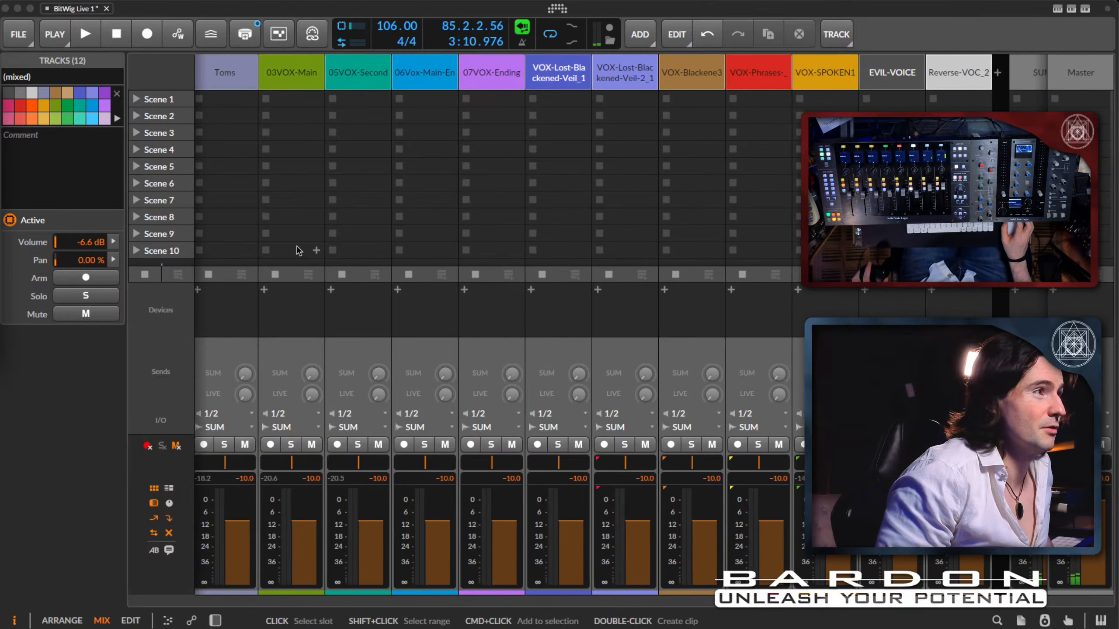
{"action": "scroll", "coordinate": [295, 250], "scroll_direction": "left", "scroll_amount": 3}
{"action": "scroll", "coordinate": [269, 315], "scroll_direction": "left", "scroll_amount": 3}
{"action": "scroll", "coordinate": [270, 318], "scroll_direction": "left", "scroll_amount": 2}
{"action": "scroll", "coordinate": [273, 320], "scroll_direction": "right", "scroll_amount": 2}
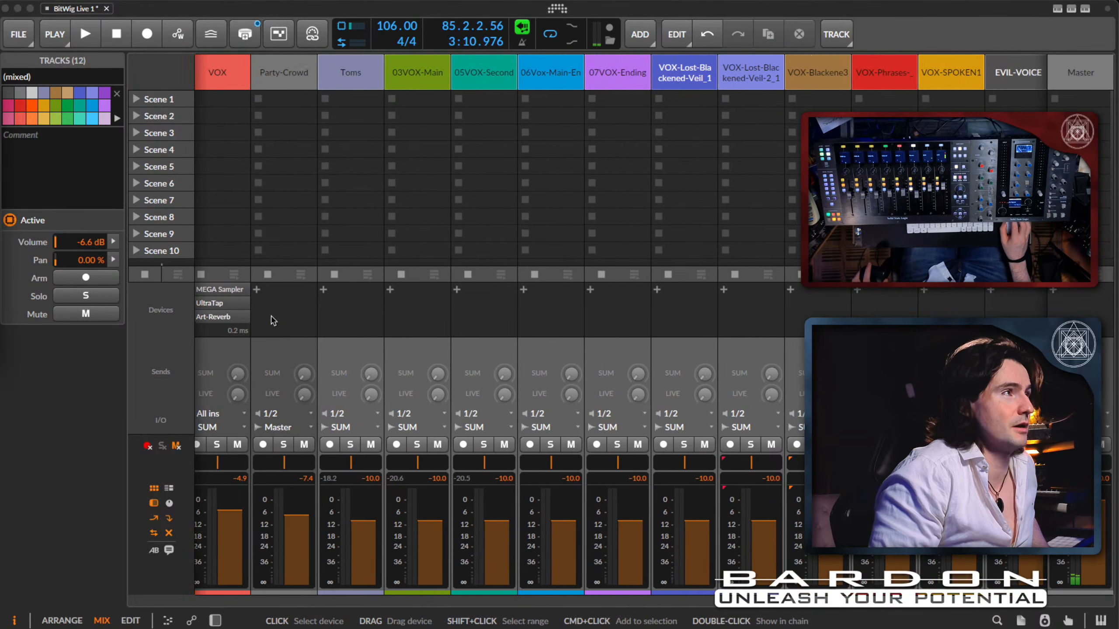
{"action": "scroll", "coordinate": [272, 319], "scroll_direction": "right", "scroll_amount": 1}
{"action": "scroll", "coordinate": [389, 321], "scroll_direction": "right", "scroll_amount": 3}
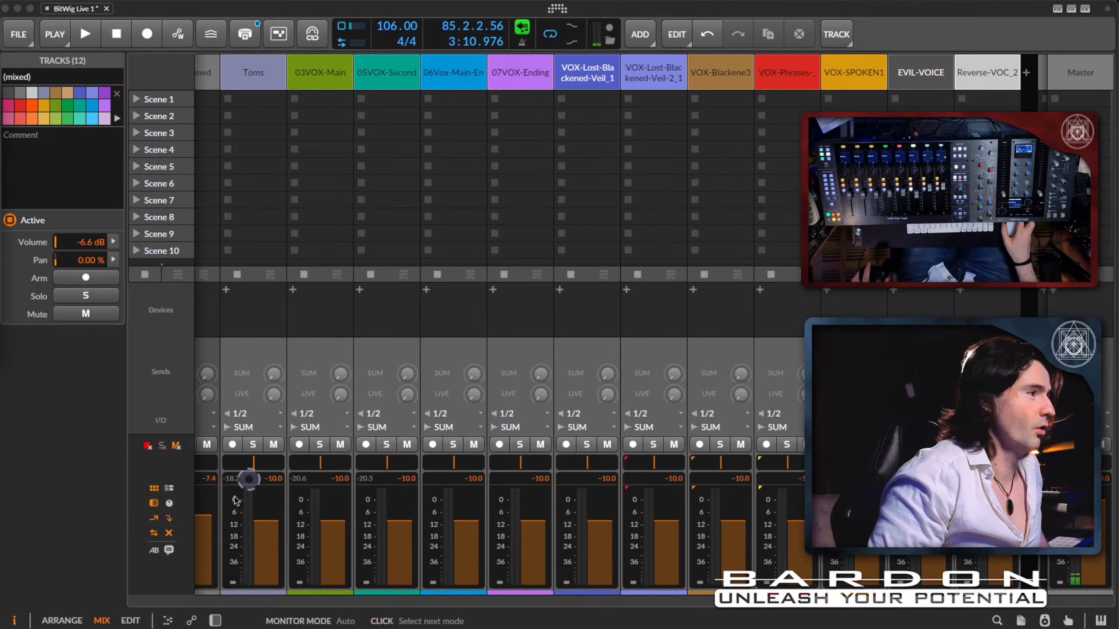
Step: Switch from the mixer to the arrangement view and select the Toms track
{"action": "left_click", "coordinate": [167, 621]}
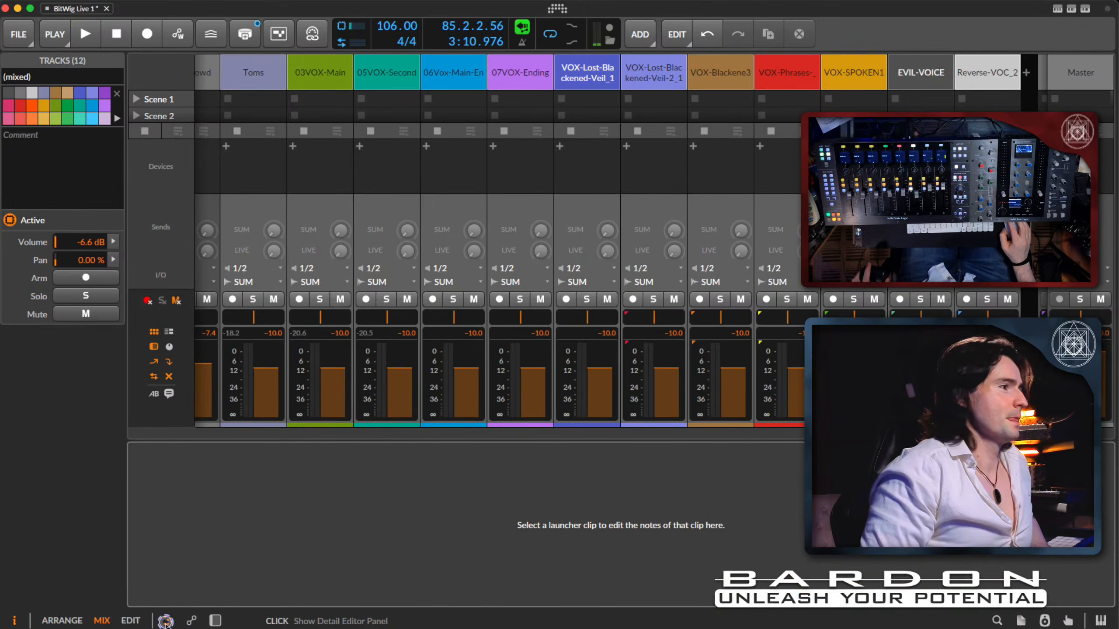
{"action": "left_click", "coordinate": [165, 620]}
{"action": "left_click", "coordinate": [61, 621]}
{"action": "left_click", "coordinate": [291, 532]}
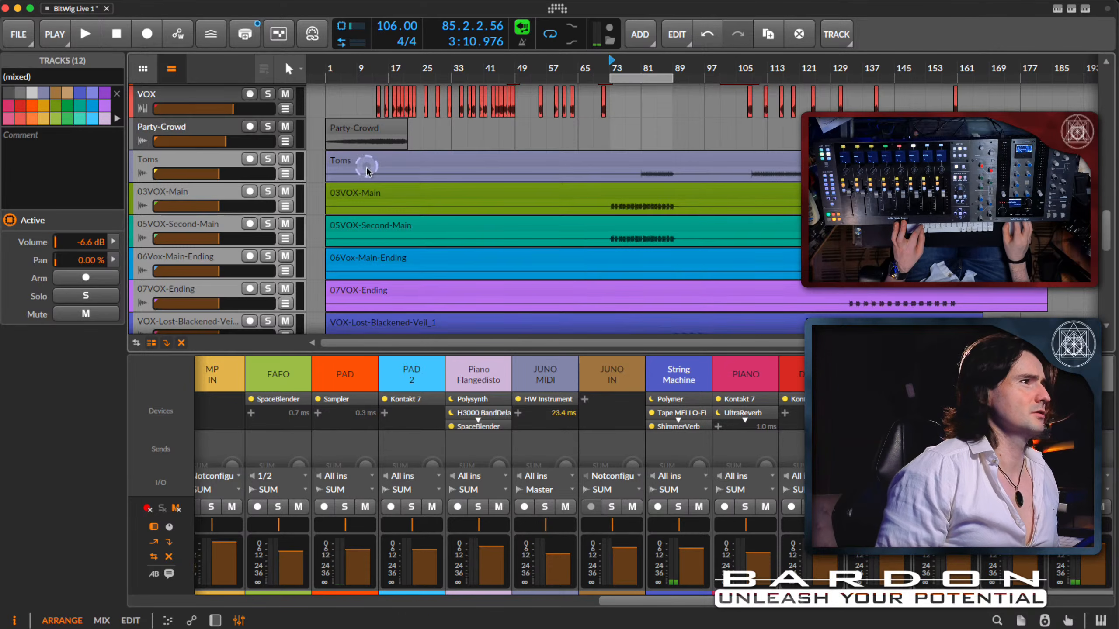
{"action": "scroll", "coordinate": [366, 163], "scroll_direction": "down", "scroll_amount": 10}
{"action": "scroll", "coordinate": [367, 167], "scroll_direction": "up", "scroll_amount": 10}
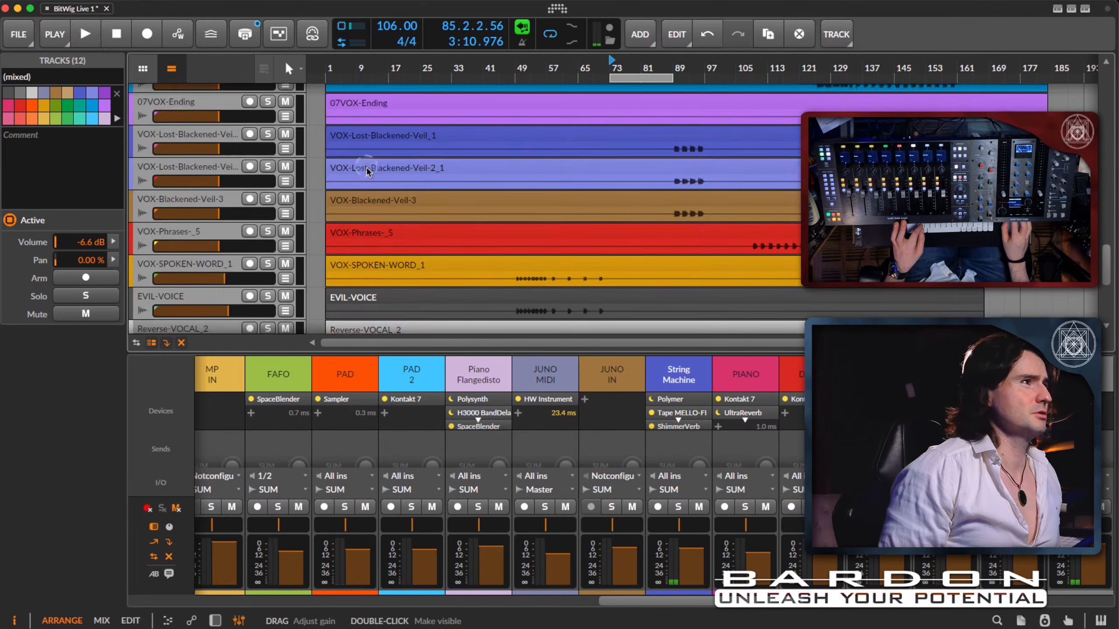
{"action": "left_click", "coordinate": [184, 122]}
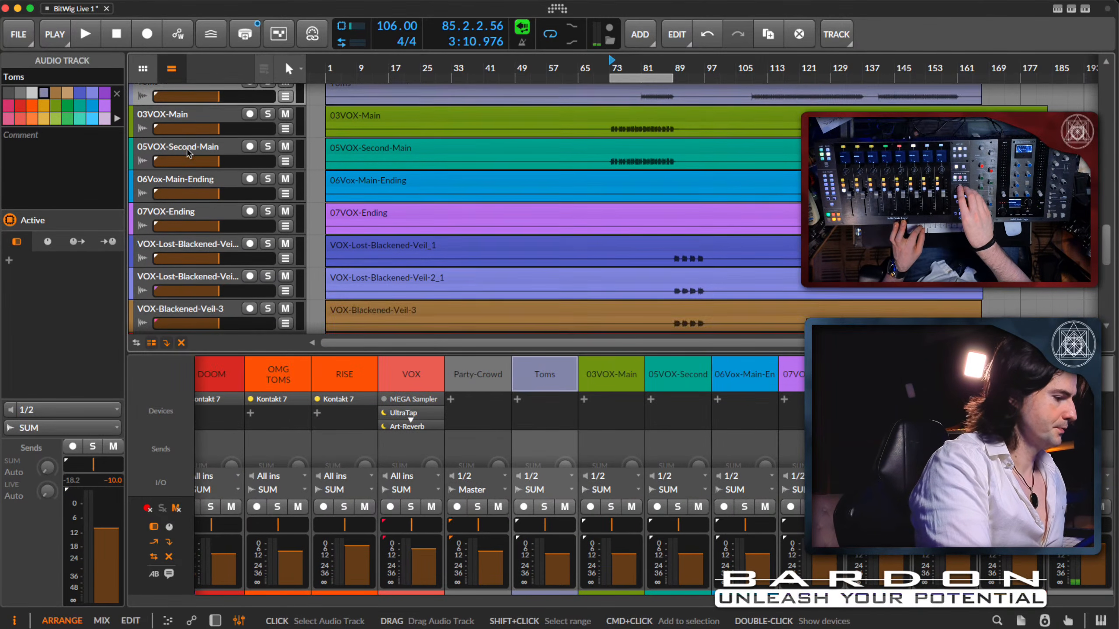
Step: Return the playhead to the song start and play the arrangement with transport looping turned off
{"action": "key", "text": "Home"}
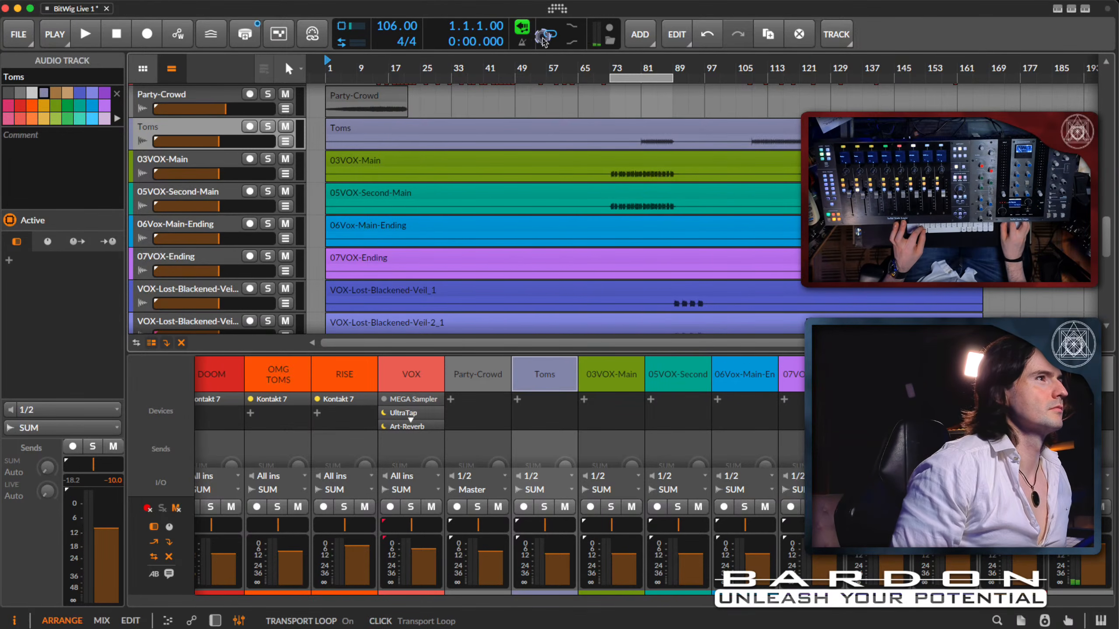
{"action": "key", "text": "space"}
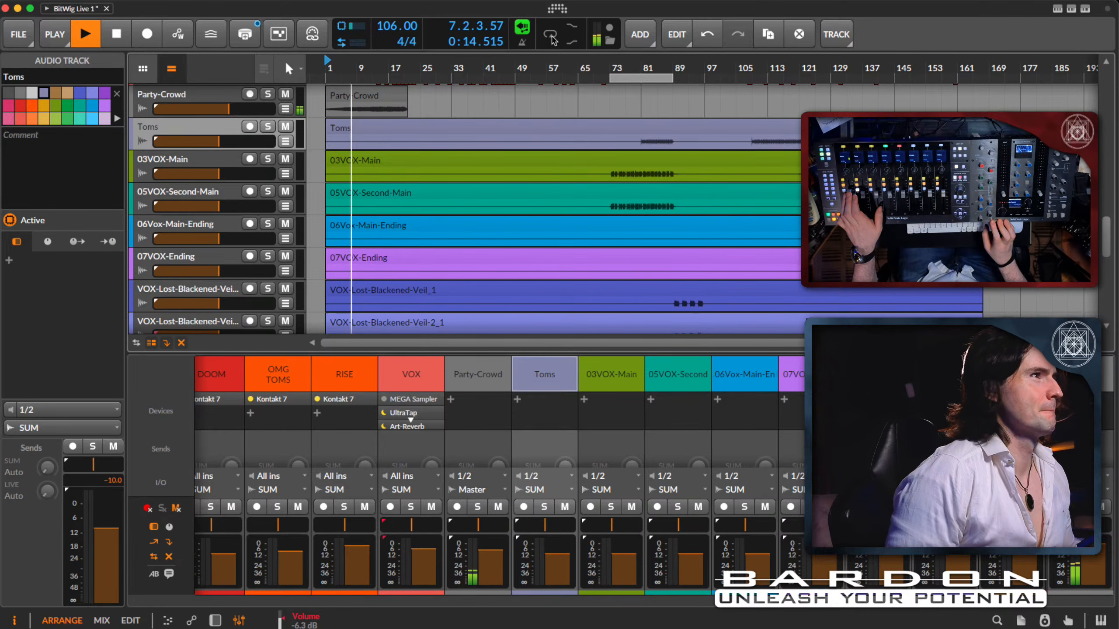
{"action": "left_click", "coordinate": [644, 80]}
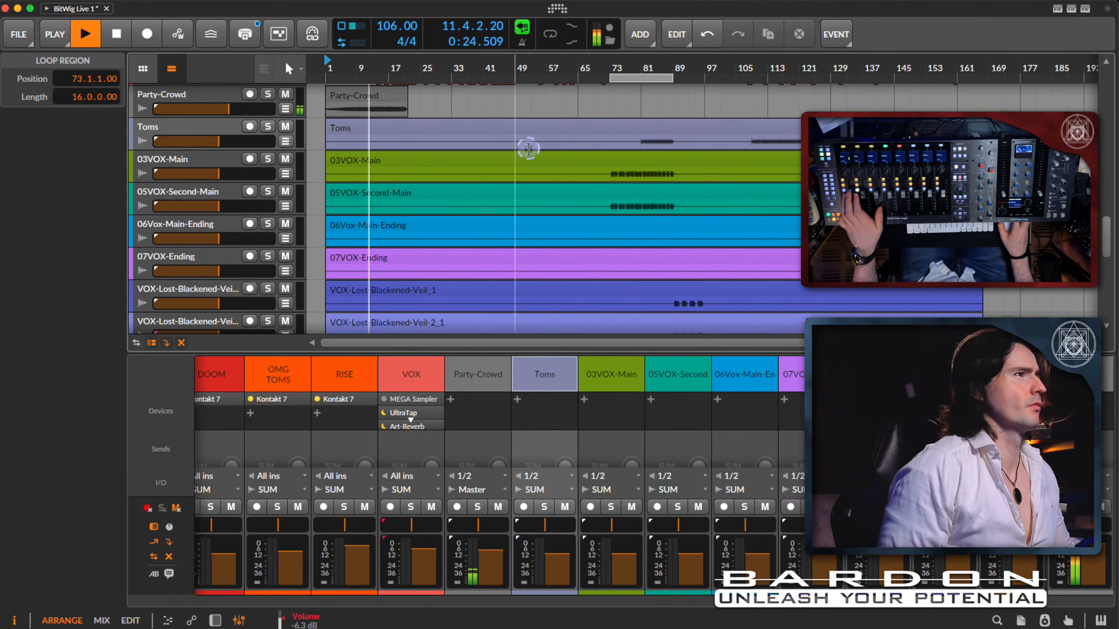
Step: Review the vocal tracks in the arrangement during playback and select the VOX-SPOKEN-WORD_1 track
{"action": "scroll", "coordinate": [527, 149], "scroll_direction": "down", "scroll_amount": 6}
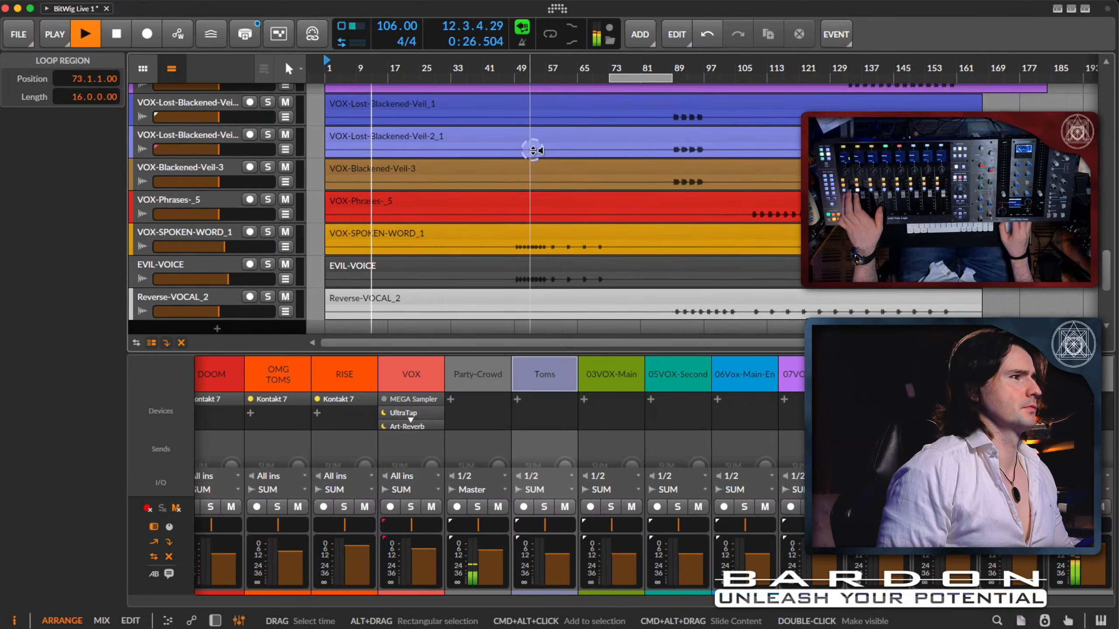
{"action": "scroll", "coordinate": [533, 150], "scroll_direction": "down", "scroll_amount": 3}
{"action": "scroll", "coordinate": [534, 151], "scroll_direction": "up", "scroll_amount": 4}
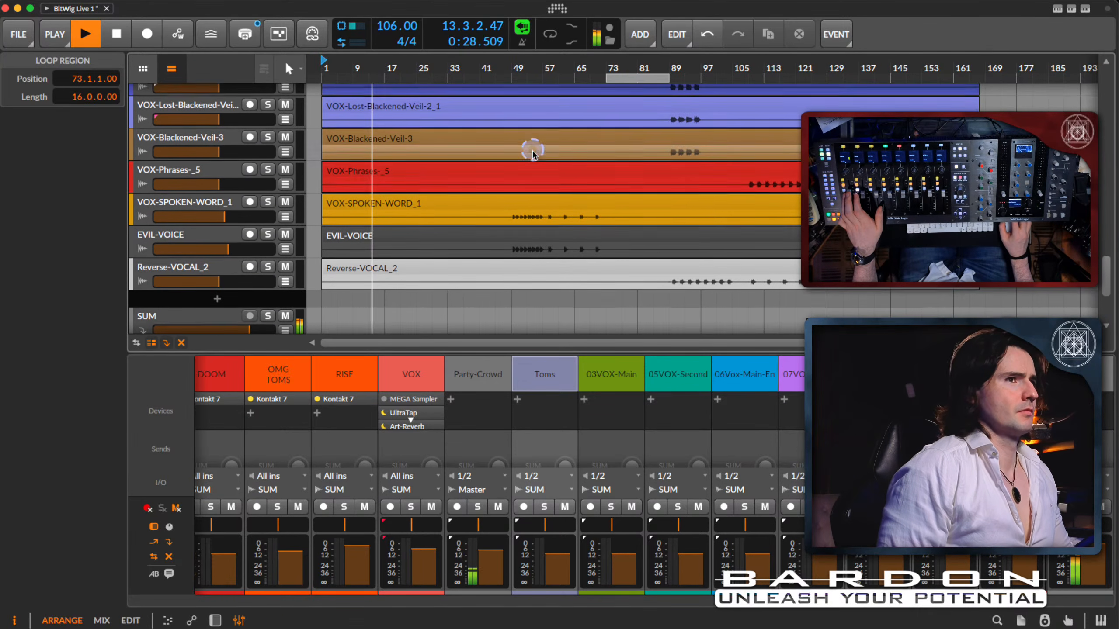
{"action": "scroll", "coordinate": [534, 156], "scroll_direction": "up", "scroll_amount": 2}
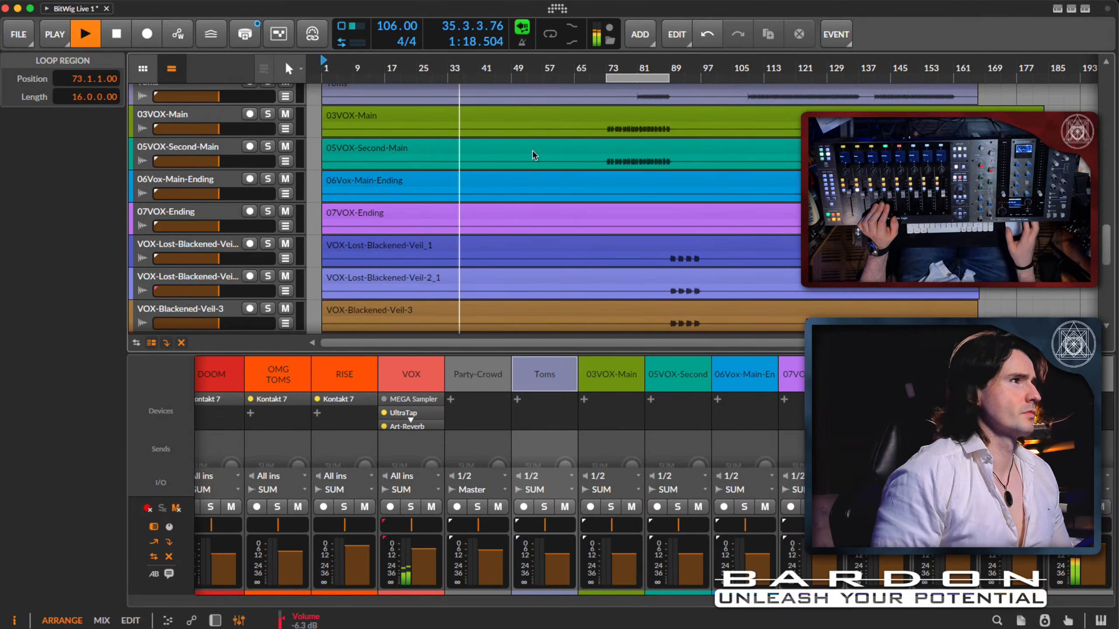
{"action": "scroll", "coordinate": [534, 154], "scroll_direction": "up", "scroll_amount": 4}
{"action": "scroll", "coordinate": [533, 152], "scroll_direction": "down", "scroll_amount": 6}
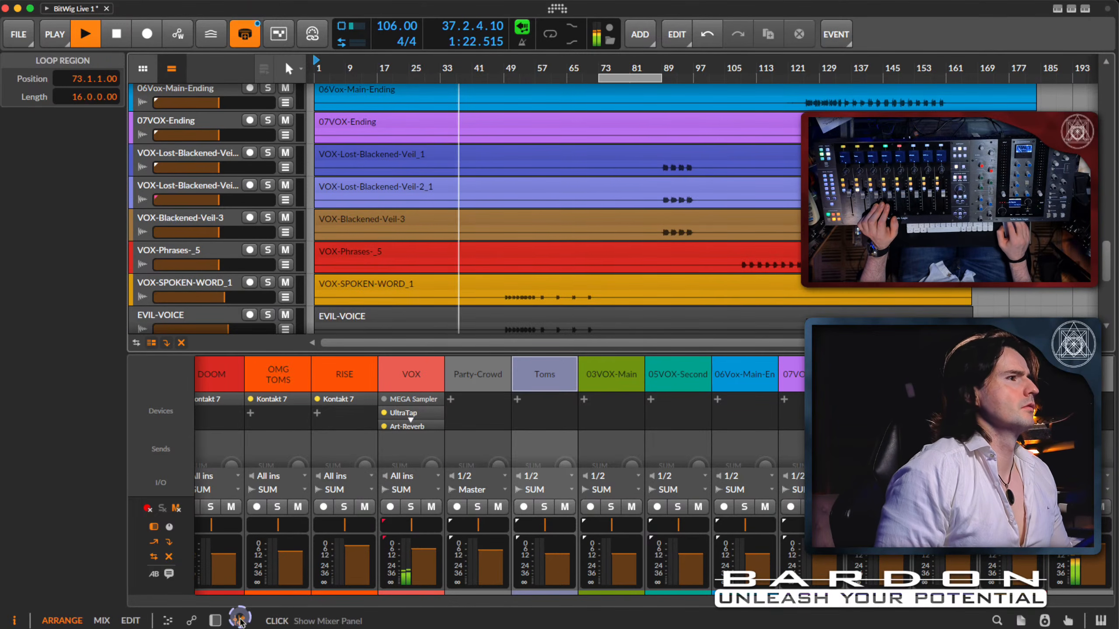
{"action": "scroll", "coordinate": [461, 281], "scroll_direction": "down", "scroll_amount": 3}
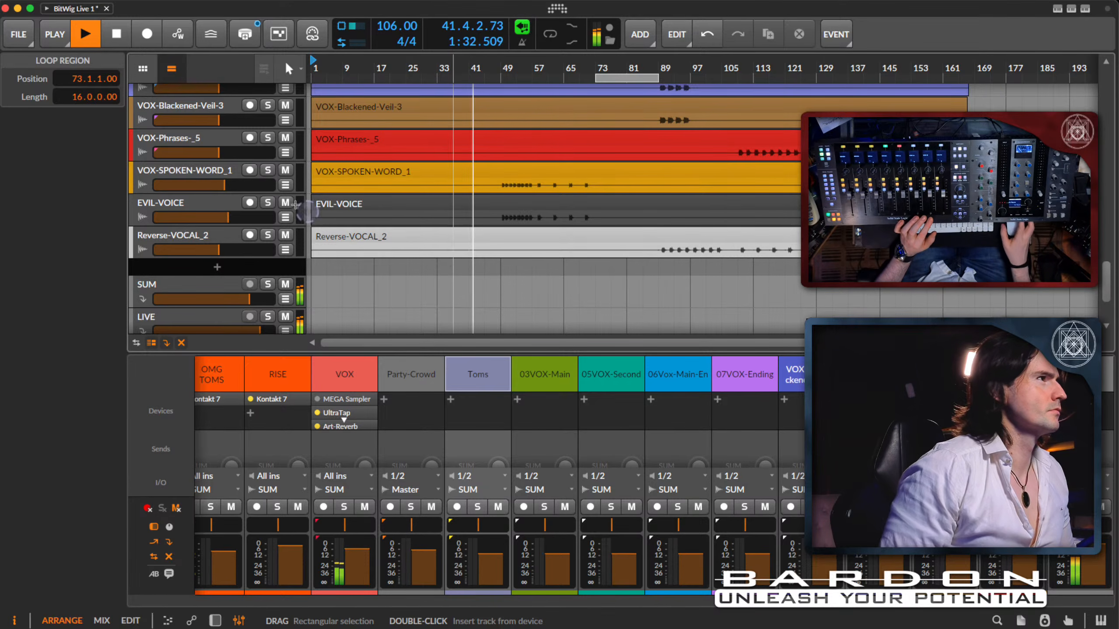
{"action": "scroll", "coordinate": [220, 157], "scroll_direction": "up", "scroll_amount": 5}
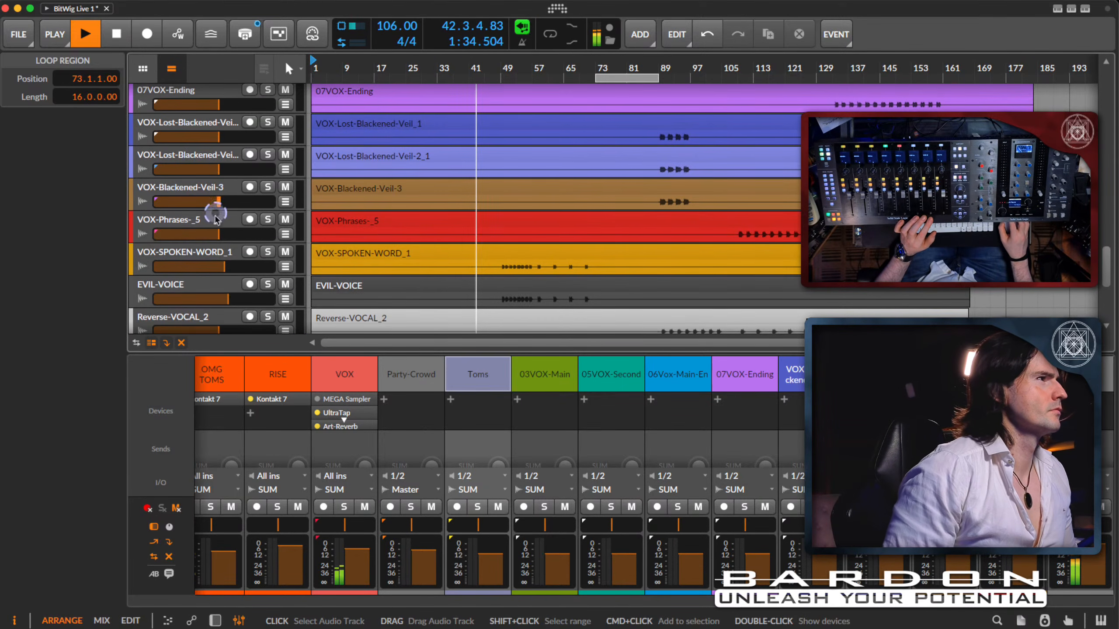
{"action": "left_click", "coordinate": [202, 255]}
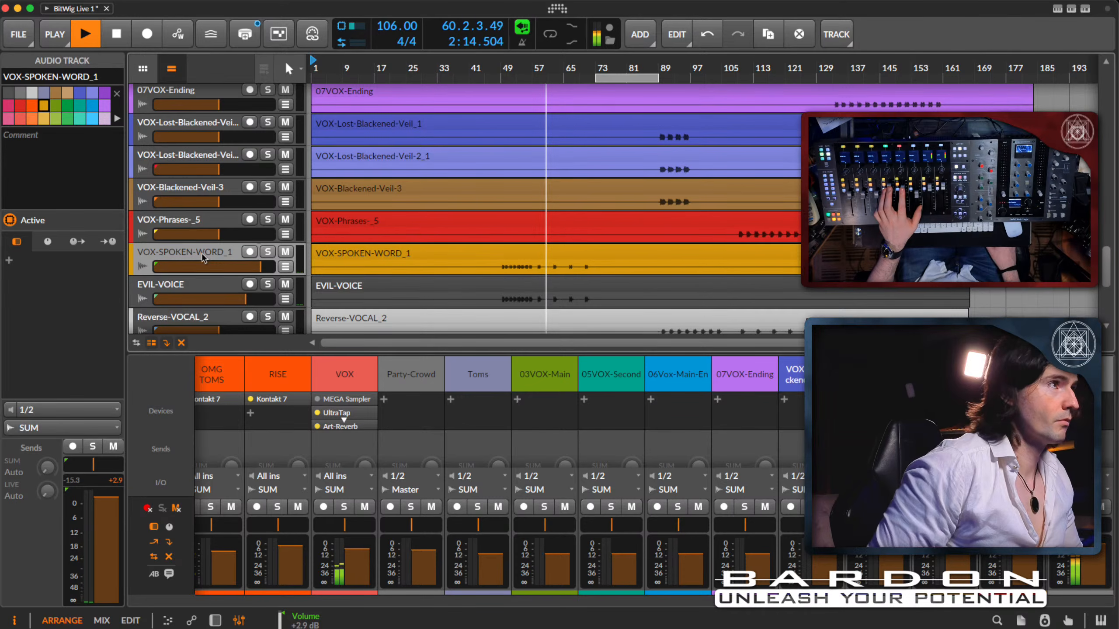
Step: Check which vocal parts follow the playhead and select the 03VOX-Main track
{"action": "scroll", "coordinate": [339, 220], "scroll_direction": "down", "scroll_amount": 5}
{"action": "scroll", "coordinate": [347, 224], "scroll_direction": "up", "scroll_amount": 9}
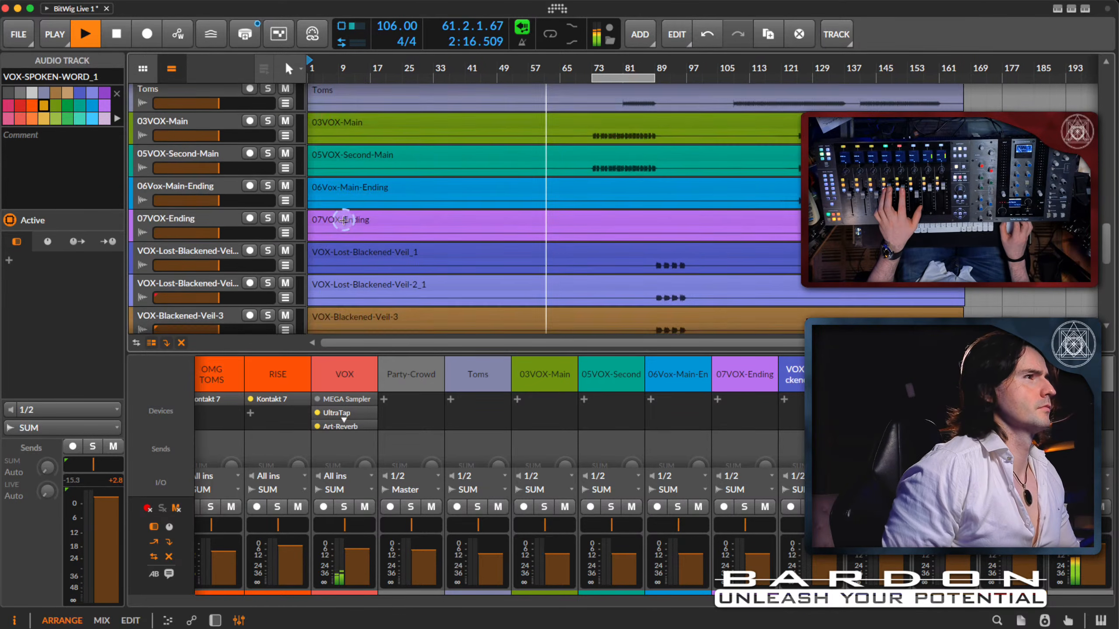
{"action": "scroll", "coordinate": [587, 209], "scroll_direction": "up", "scroll_amount": 3}
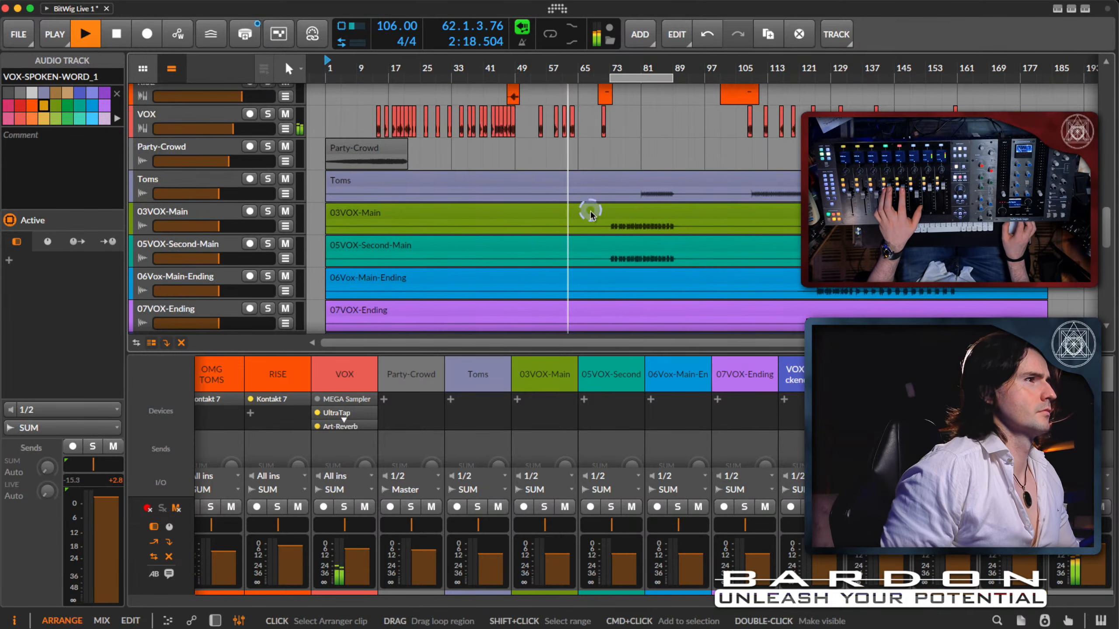
{"action": "scroll", "coordinate": [590, 214], "scroll_direction": "down", "scroll_amount": 4}
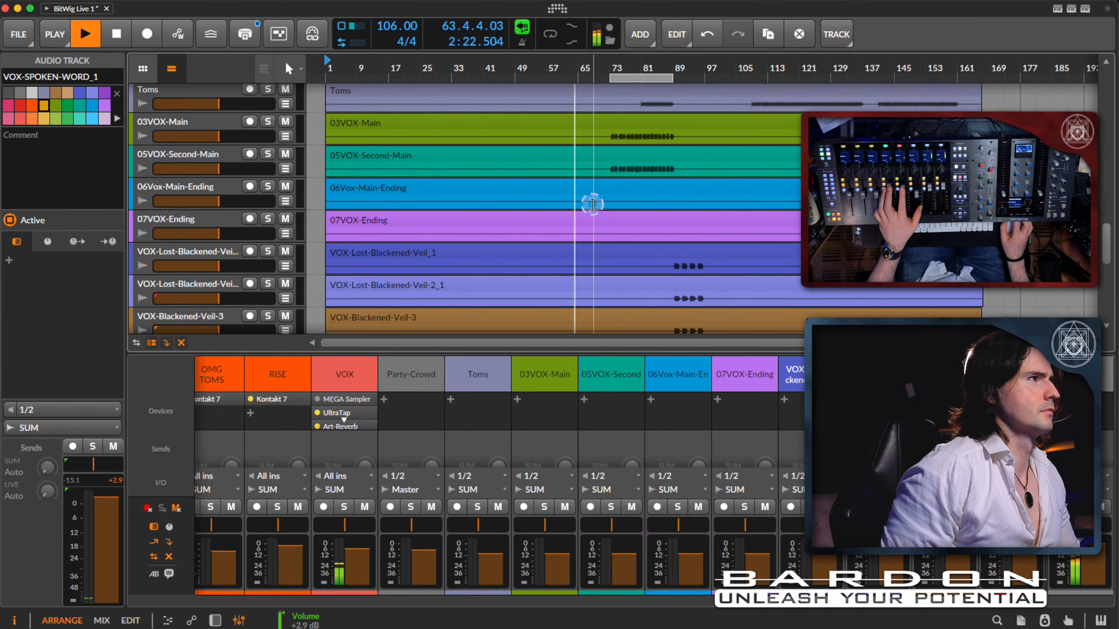
{"action": "scroll", "coordinate": [591, 211], "scroll_direction": "down", "scroll_amount": 2}
{"action": "scroll", "coordinate": [593, 204], "scroll_direction": "down", "scroll_amount": 4}
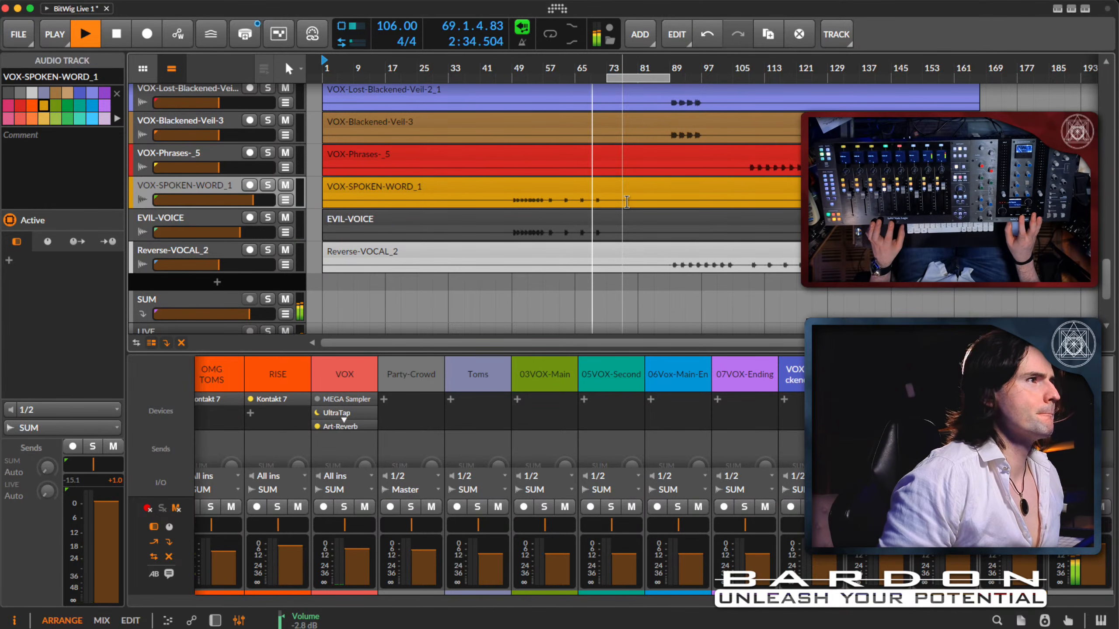
{"action": "scroll", "coordinate": [626, 203], "scroll_direction": "up", "scroll_amount": 6}
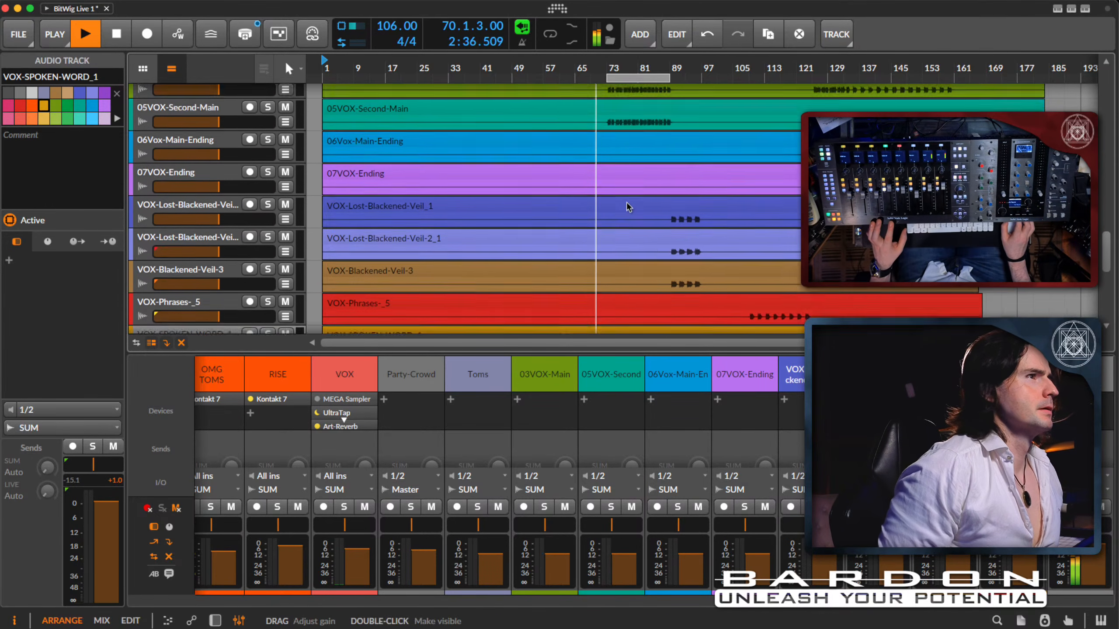
{"action": "scroll", "coordinate": [627, 207], "scroll_direction": "up", "scroll_amount": 2}
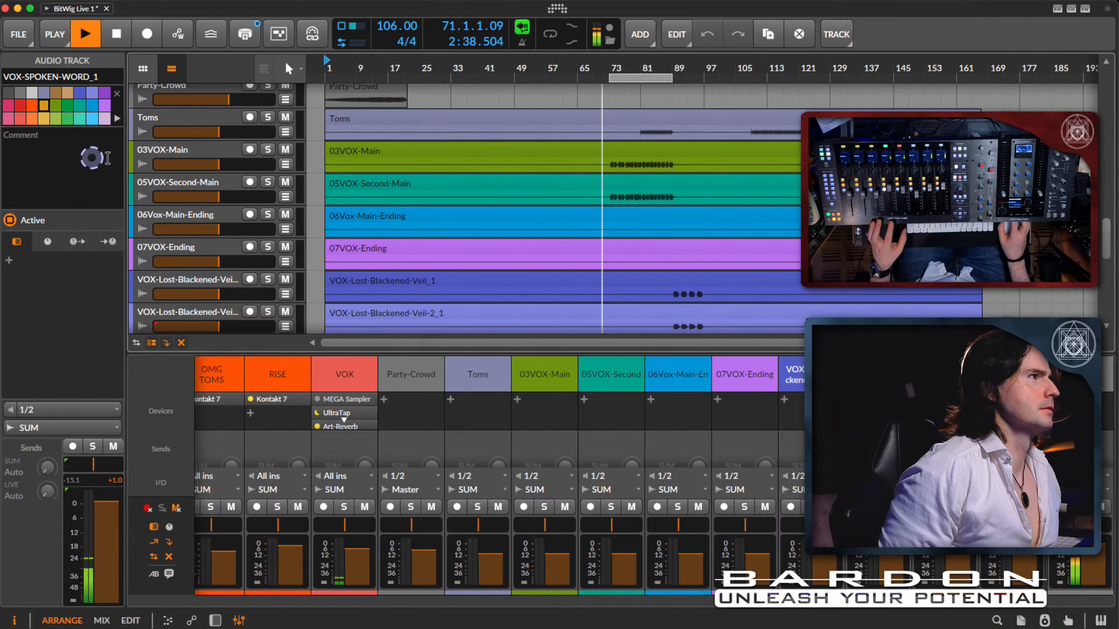
{"action": "left_click", "coordinate": [162, 153]}
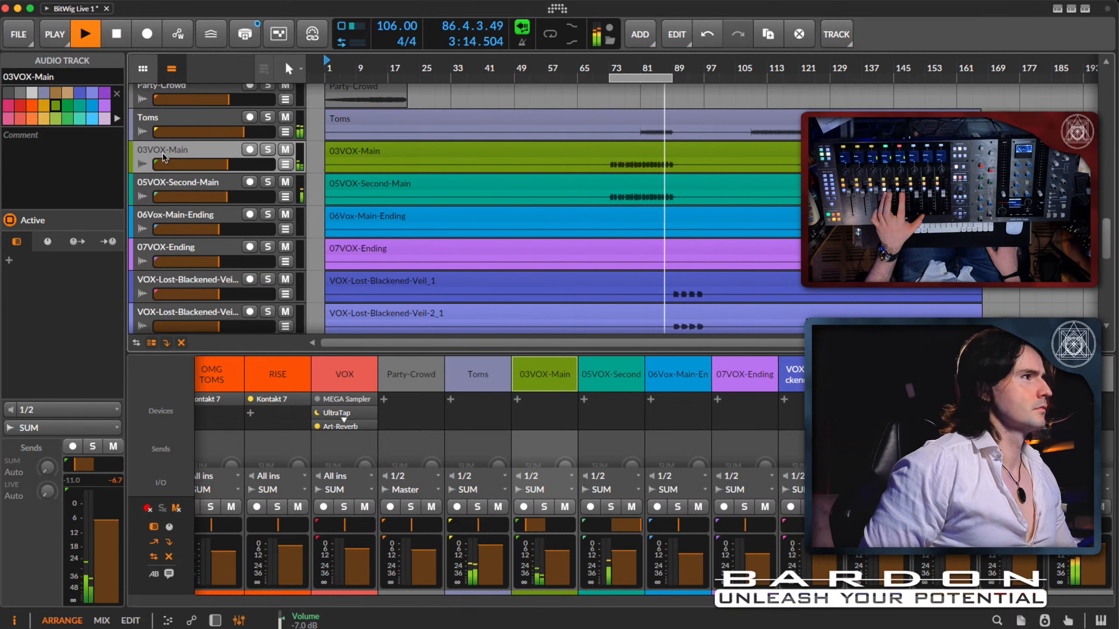
Step: Select VOX-Lost-Blackened-Veil_1, check the VOX-Blackened-Veil-3 track, and reselect VOX-Lost-Blackened-Veil_1
{"action": "scroll", "coordinate": [220, 183], "scroll_direction": "down", "scroll_amount": 3}
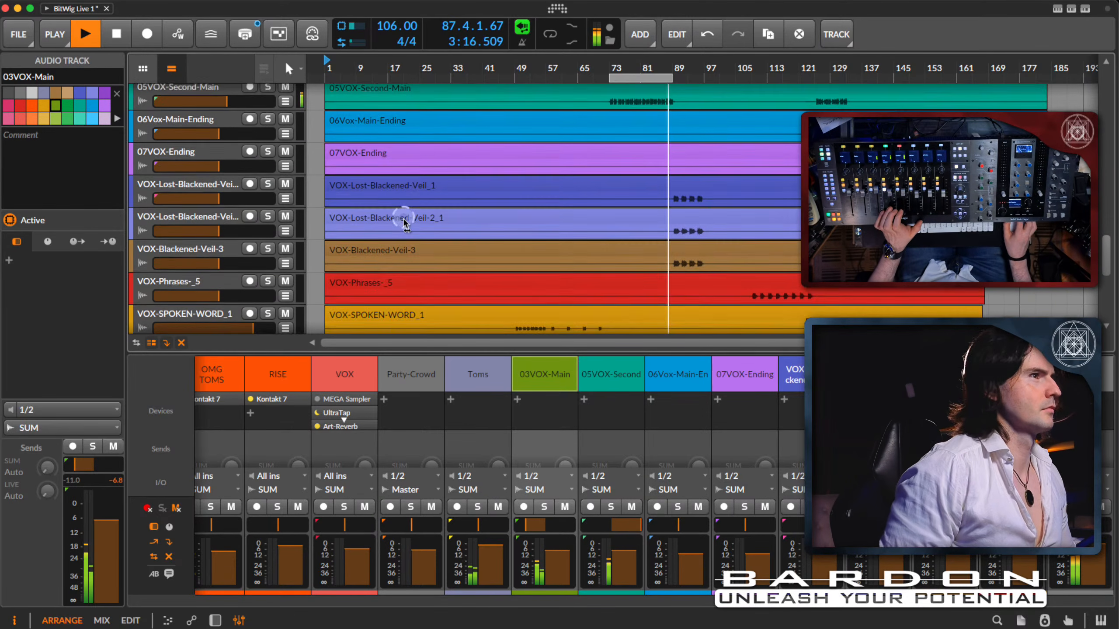
{"action": "left_click", "coordinate": [220, 183]}
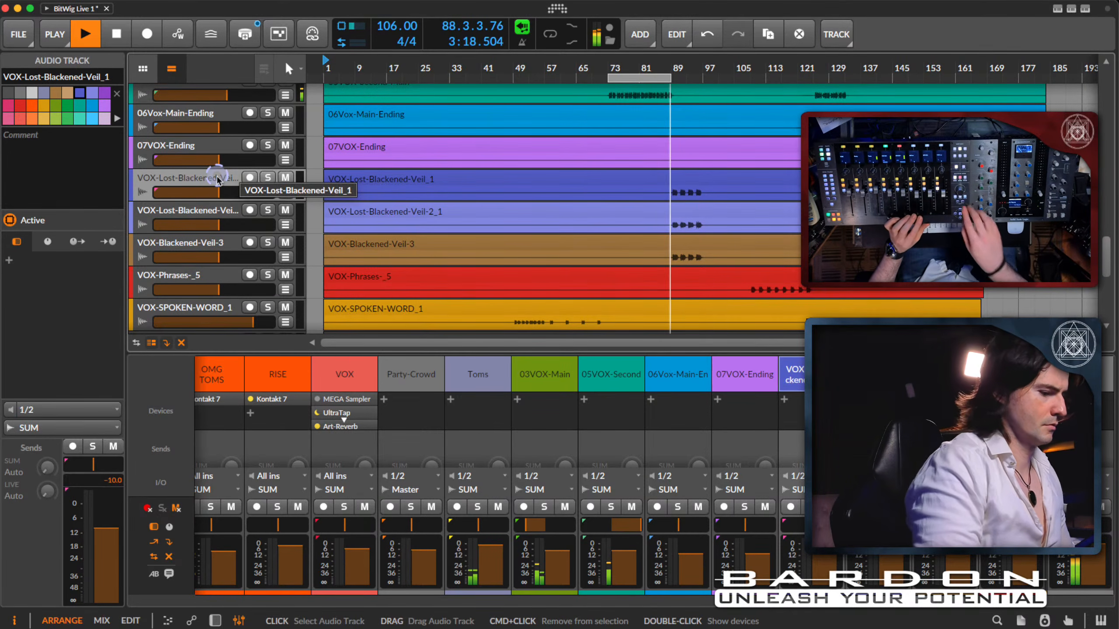
{"action": "scroll", "coordinate": [218, 181], "scroll_direction": "down", "scroll_amount": 4}
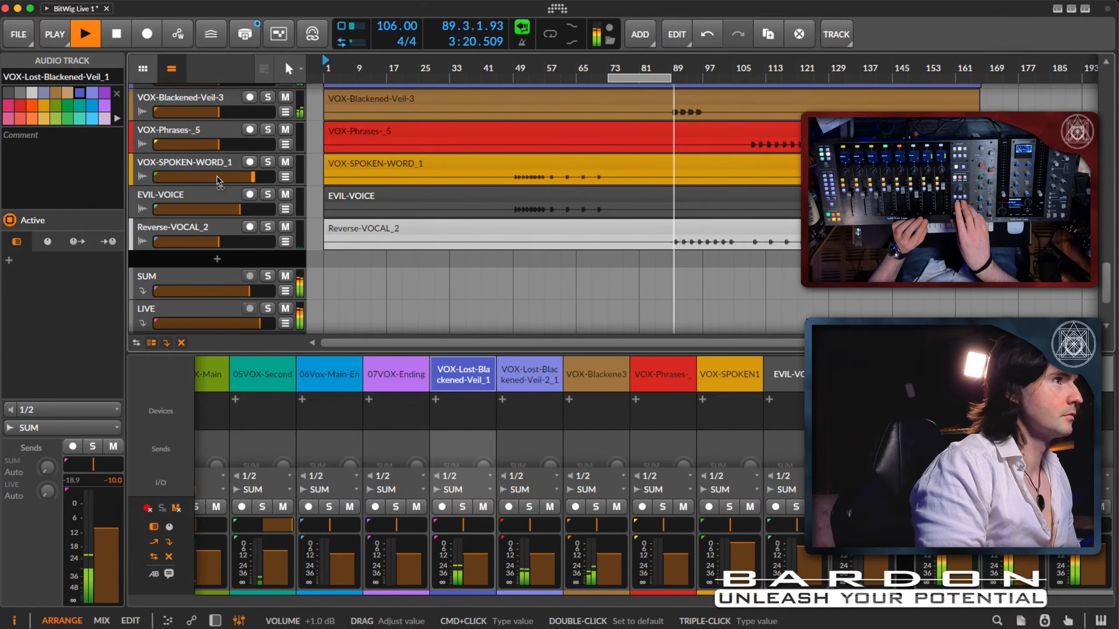
{"action": "left_click", "coordinate": [208, 101]}
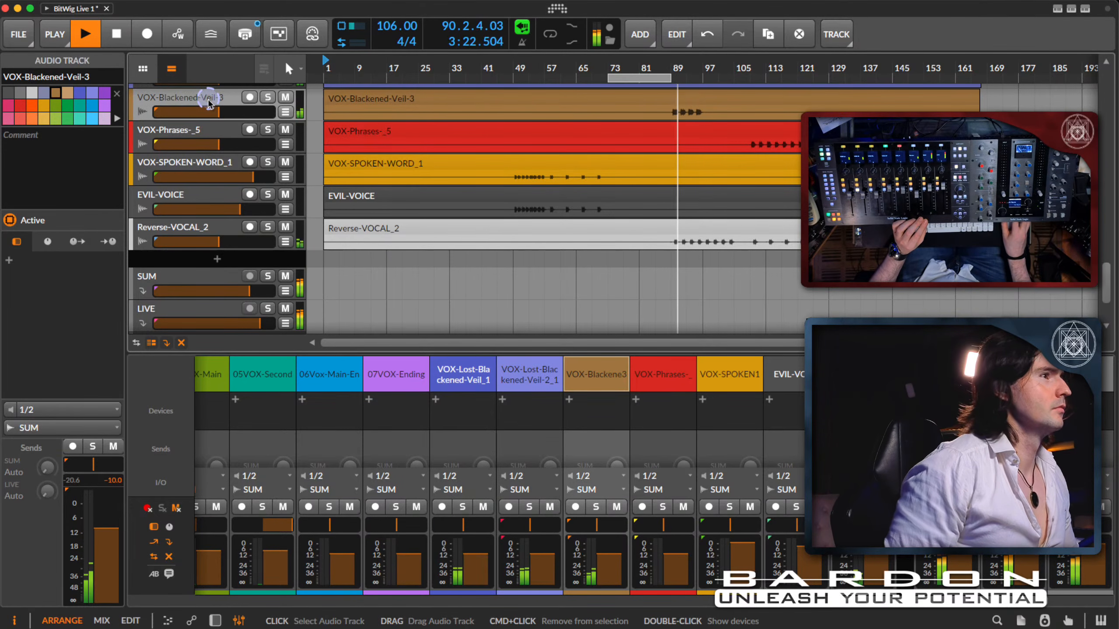
{"action": "scroll", "coordinate": [204, 121], "scroll_direction": "up", "scroll_amount": 3}
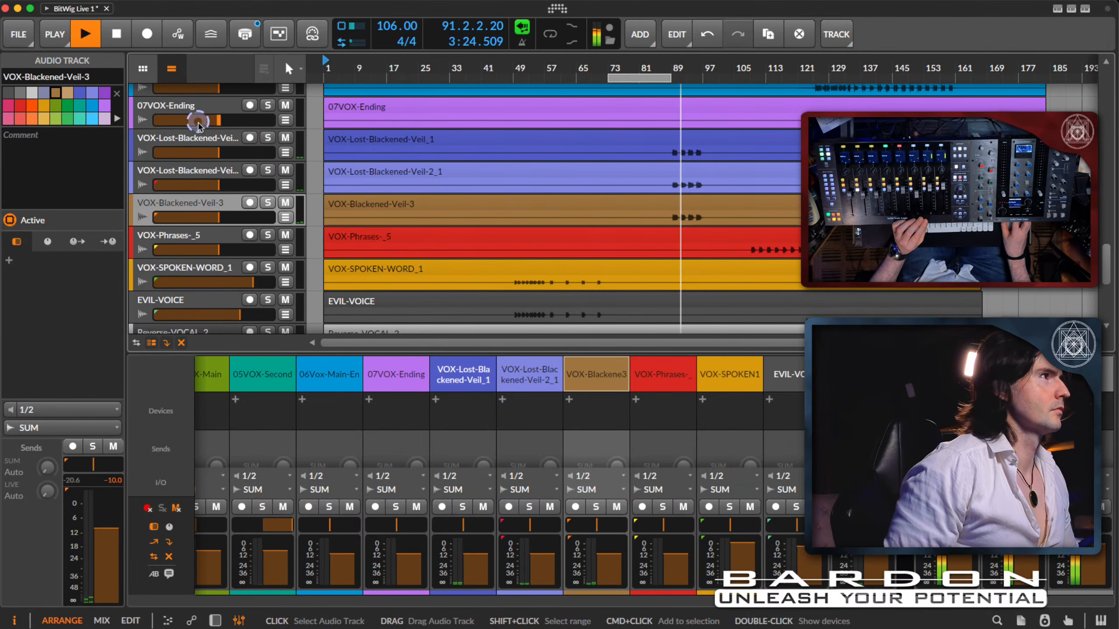
{"action": "left_click", "coordinate": [198, 140]}
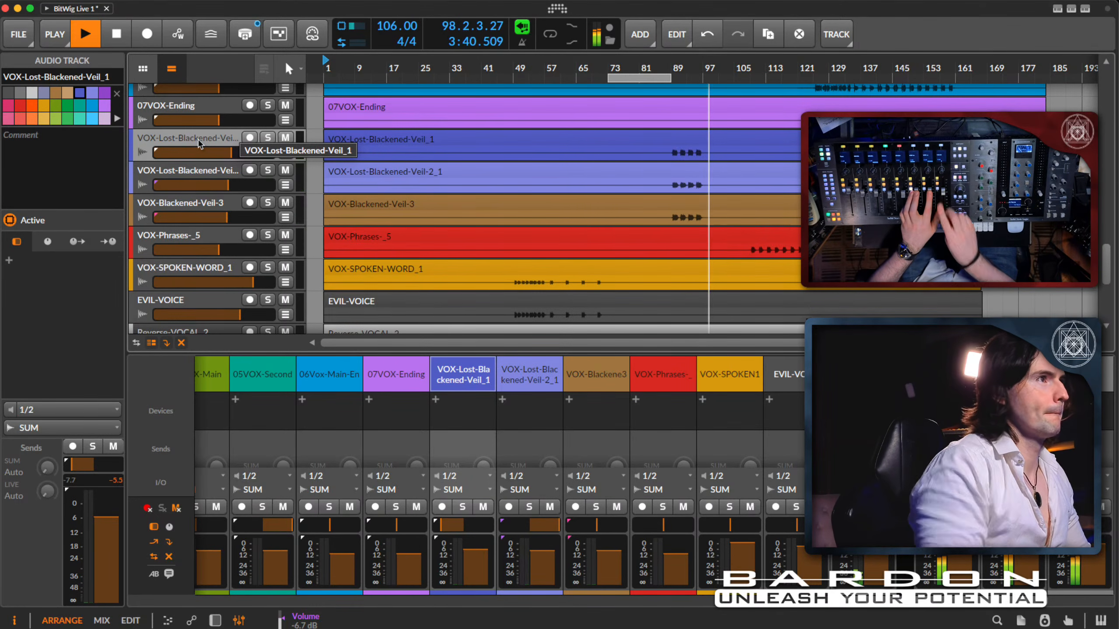
Step: Select the Reverse-VOCAL_2 track during playback
{"action": "scroll", "coordinate": [777, 144], "scroll_direction": "up", "scroll_amount": 6}
{"action": "scroll", "coordinate": [776, 143], "scroll_direction": "down", "scroll_amount": 10}
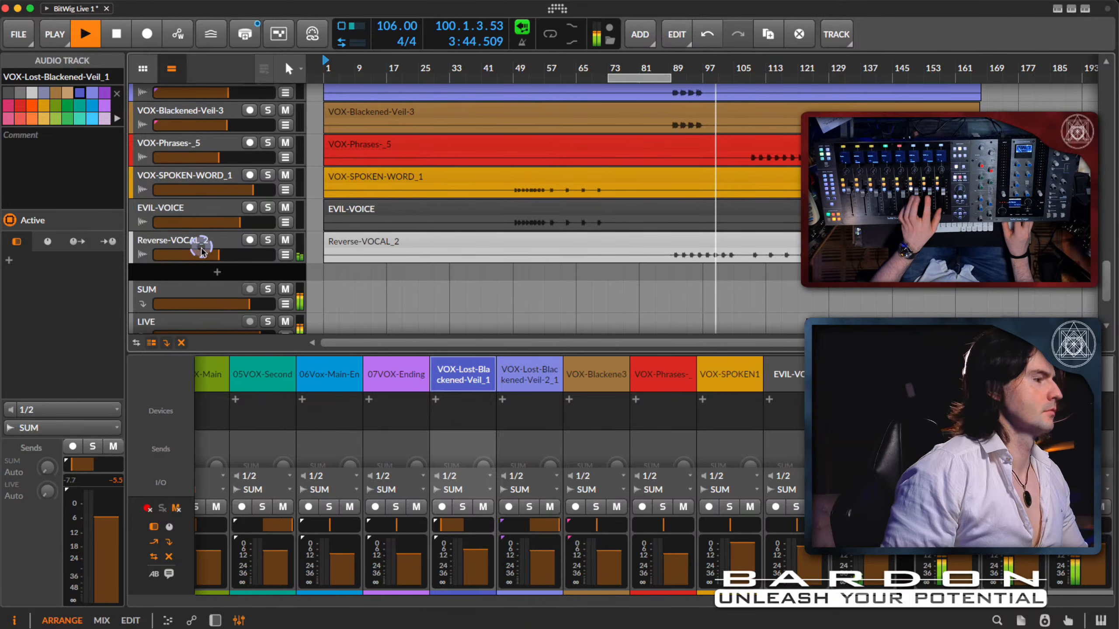
{"action": "left_click", "coordinate": [201, 250]}
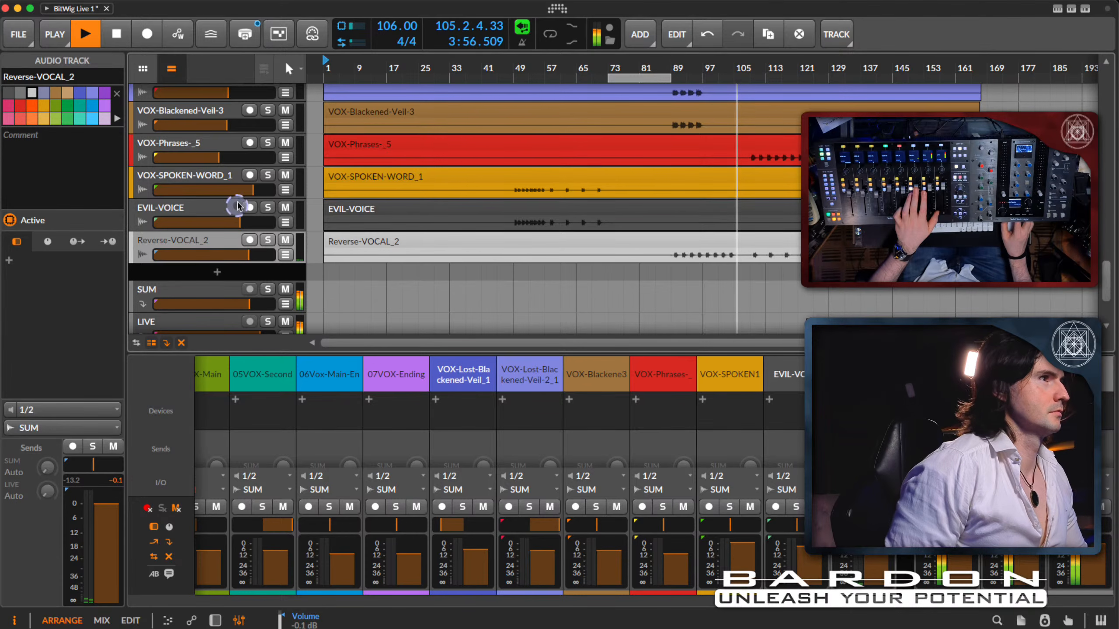
Step: Select the VOX-Phrases-_5 track and look over the vocal tracks around it
{"action": "left_click", "coordinate": [221, 147]}
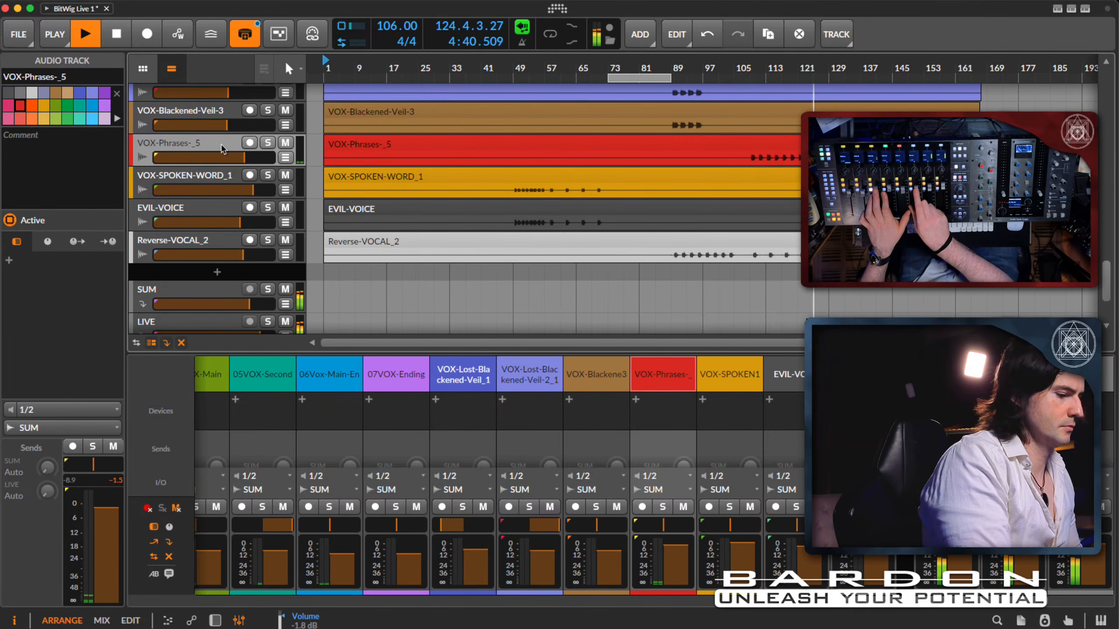
{"action": "scroll", "coordinate": [417, 135], "scroll_direction": "up", "scroll_amount": 5}
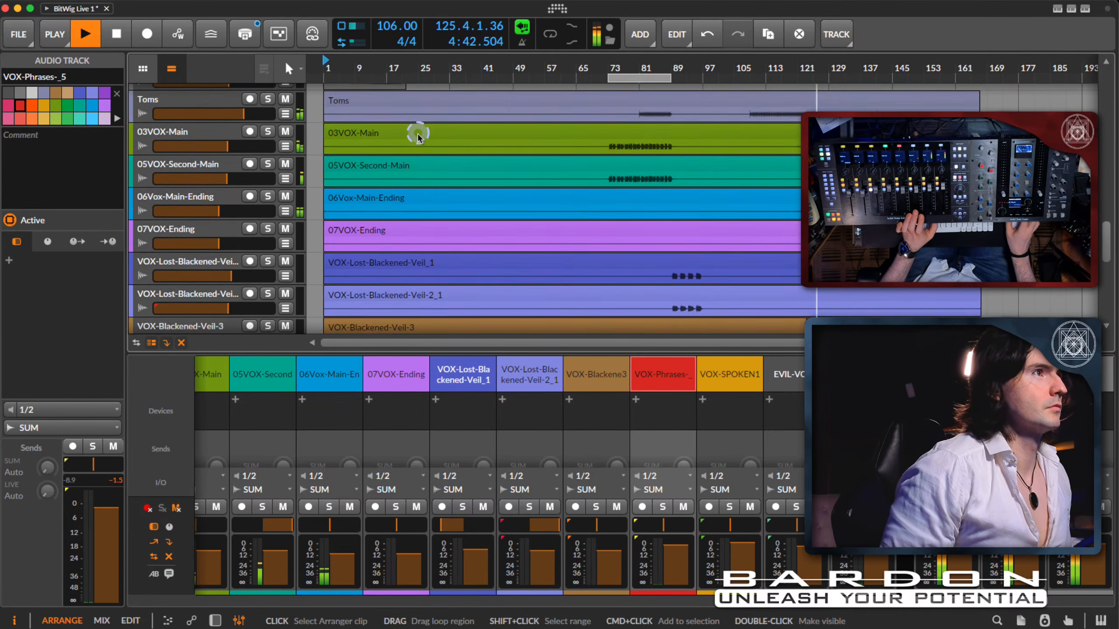
{"action": "scroll", "coordinate": [536, 152], "scroll_direction": "down", "scroll_amount": 3}
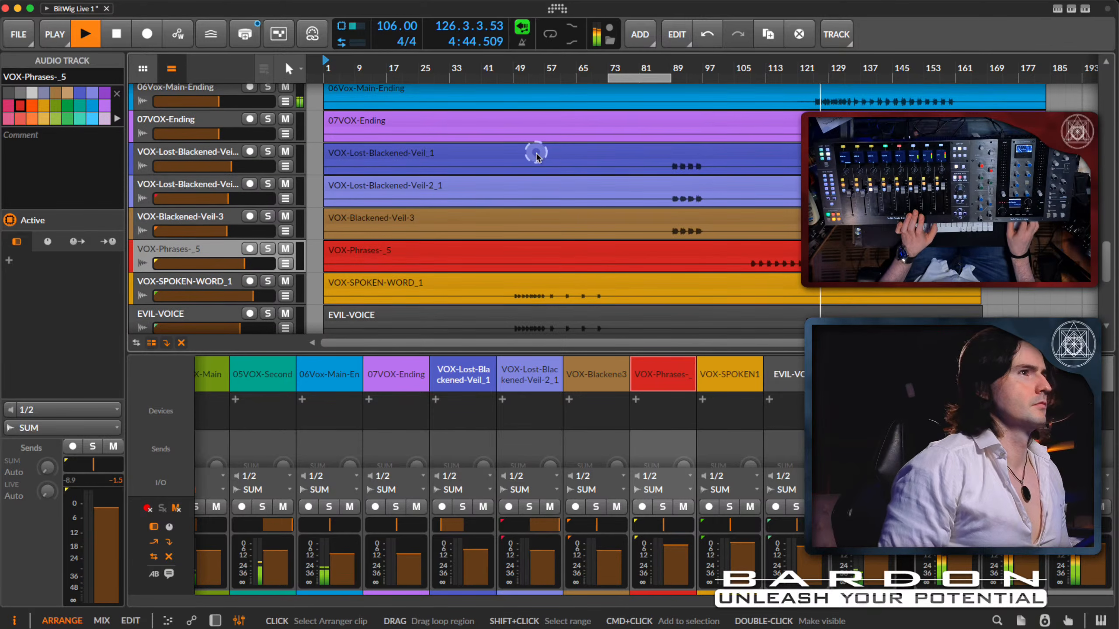
Step: Select the VOX-Lost-Blackened-Veil_1 track while the song plays
{"action": "left_click", "coordinate": [213, 152]}
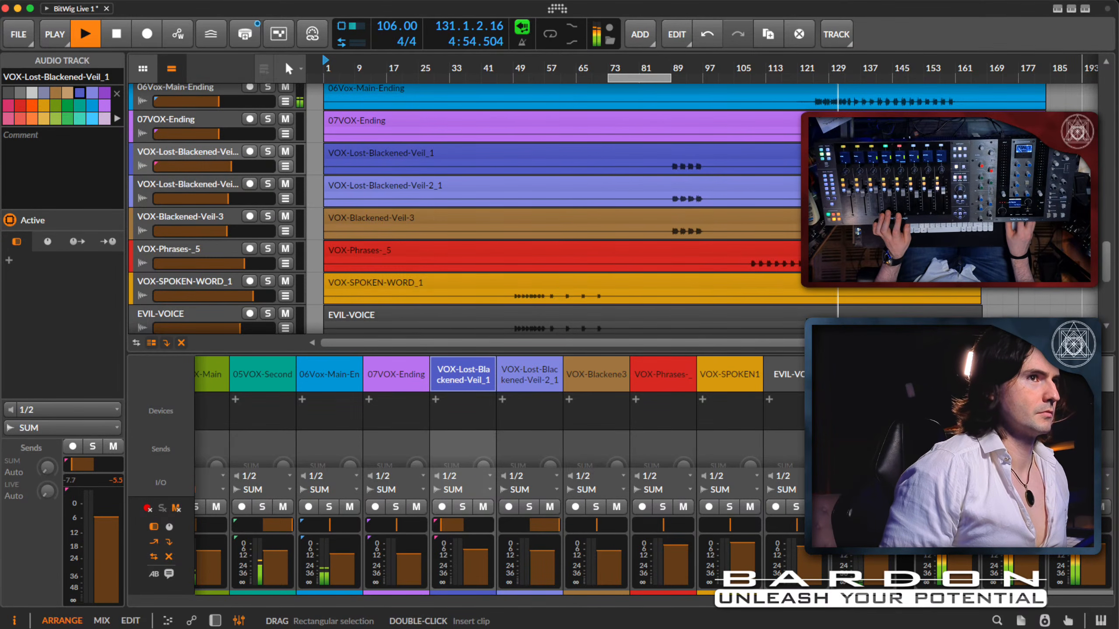
{"action": "left_click", "coordinate": [687, 271]}
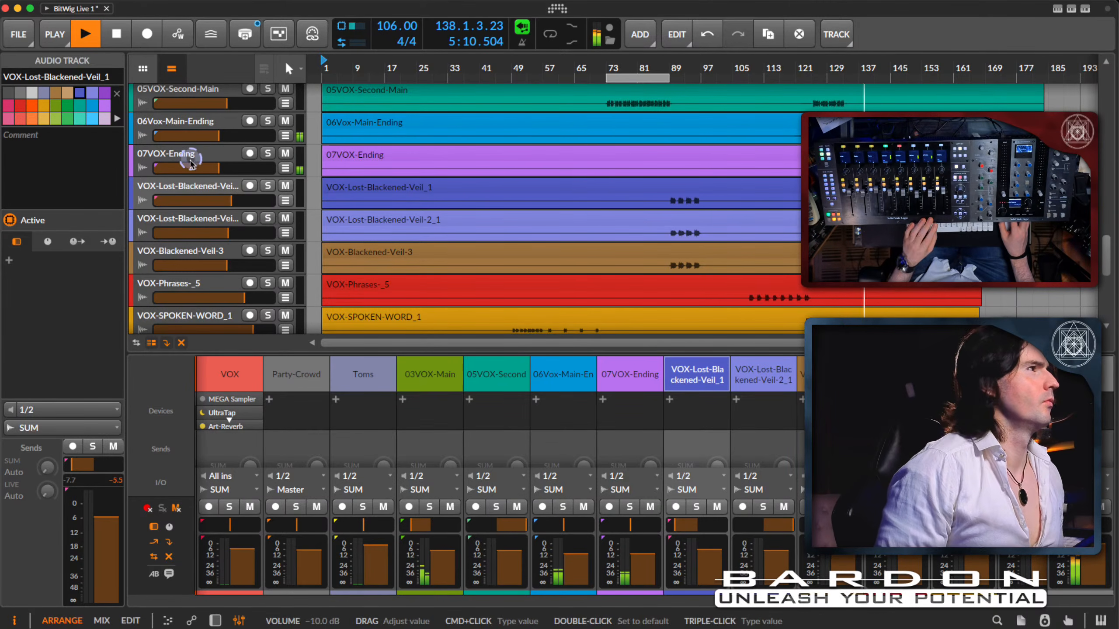
Step: Hide the mixer below the arrangement and select the 07VOX-Ending track during playback
{"action": "scroll", "coordinate": [724, 180], "scroll_direction": "down", "scroll_amount": 5}
{"action": "scroll", "coordinate": [725, 181], "scroll_direction": "up", "scroll_amount": 3}
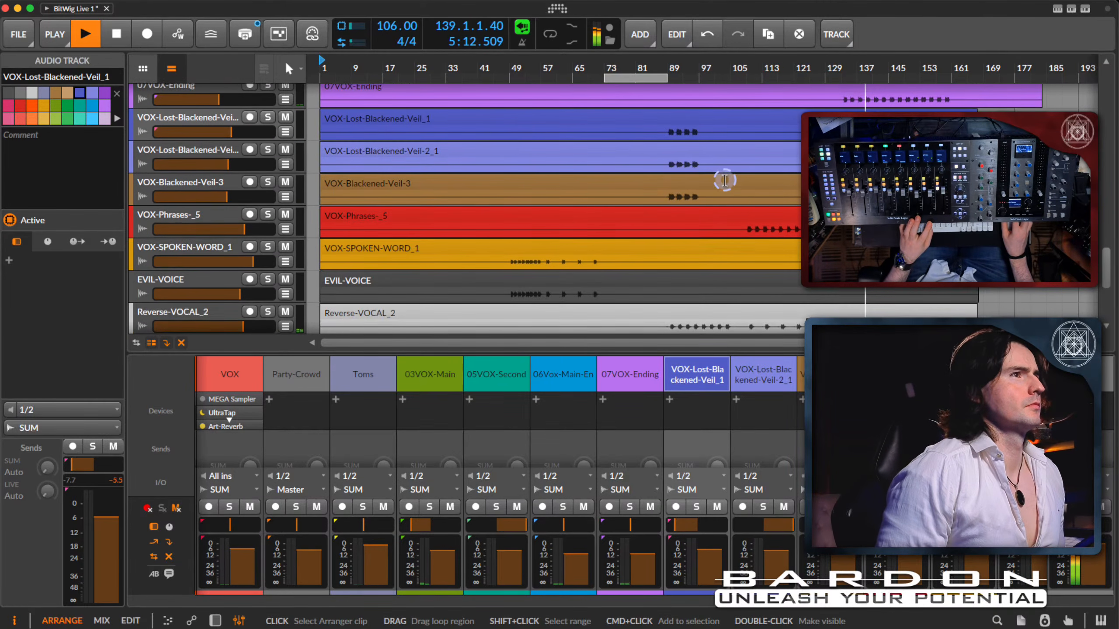
{"action": "left_click", "coordinate": [243, 620]}
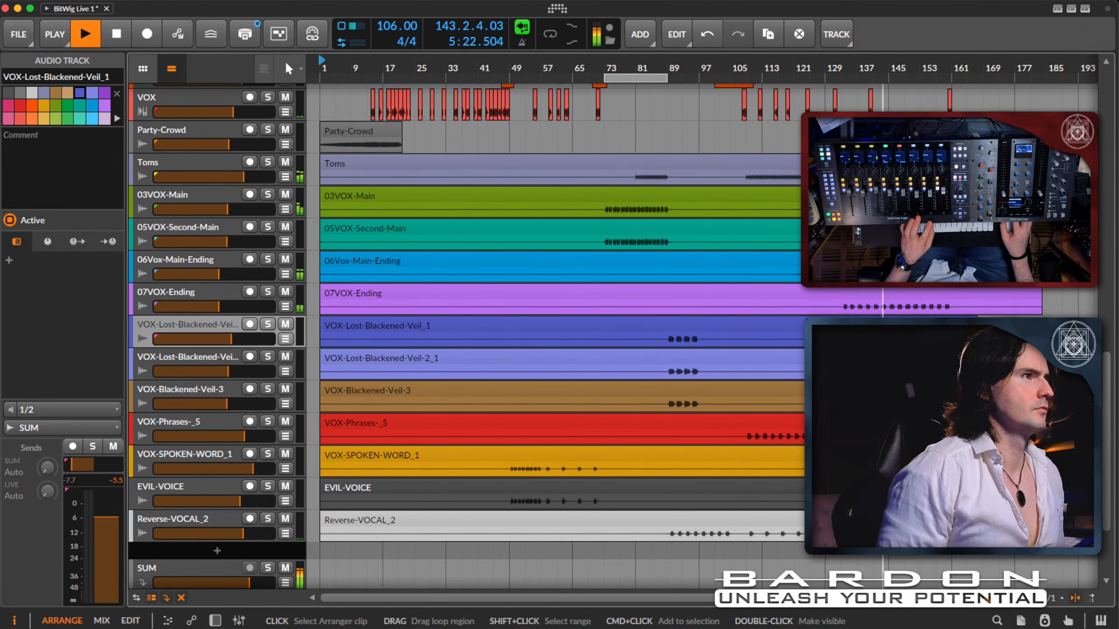
{"action": "left_click", "coordinate": [196, 294]}
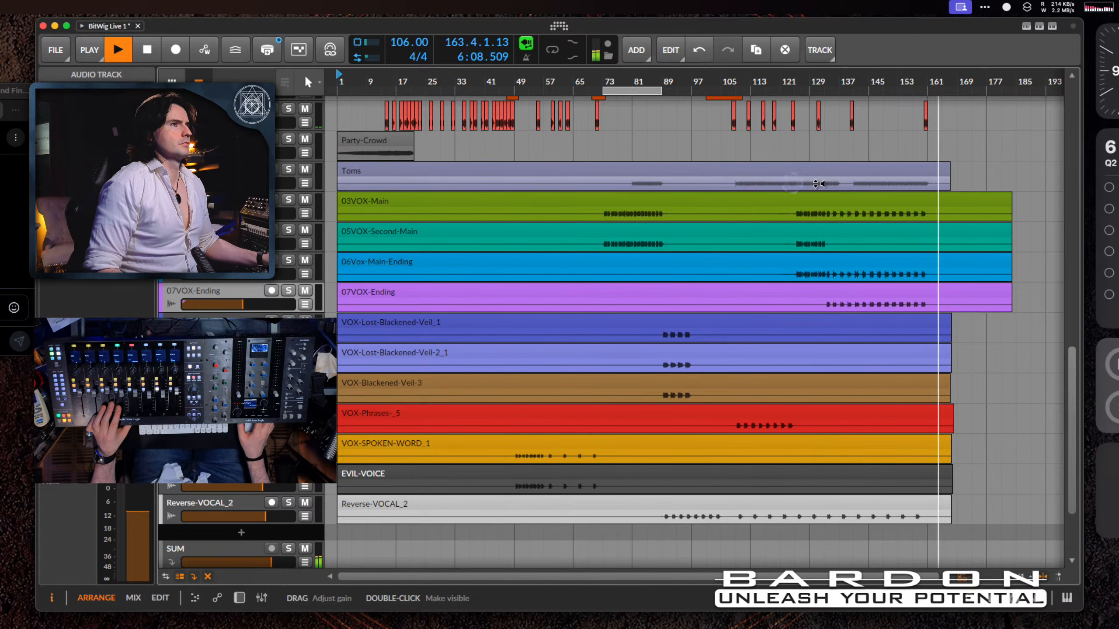
Step: Look over the instrument and vocal tracks at the end of the song and stop playback
{"action": "scroll", "coordinate": [856, 174], "scroll_direction": "up", "scroll_amount": 4}
{"action": "scroll", "coordinate": [856, 174], "scroll_direction": "up", "scroll_amount": 10}
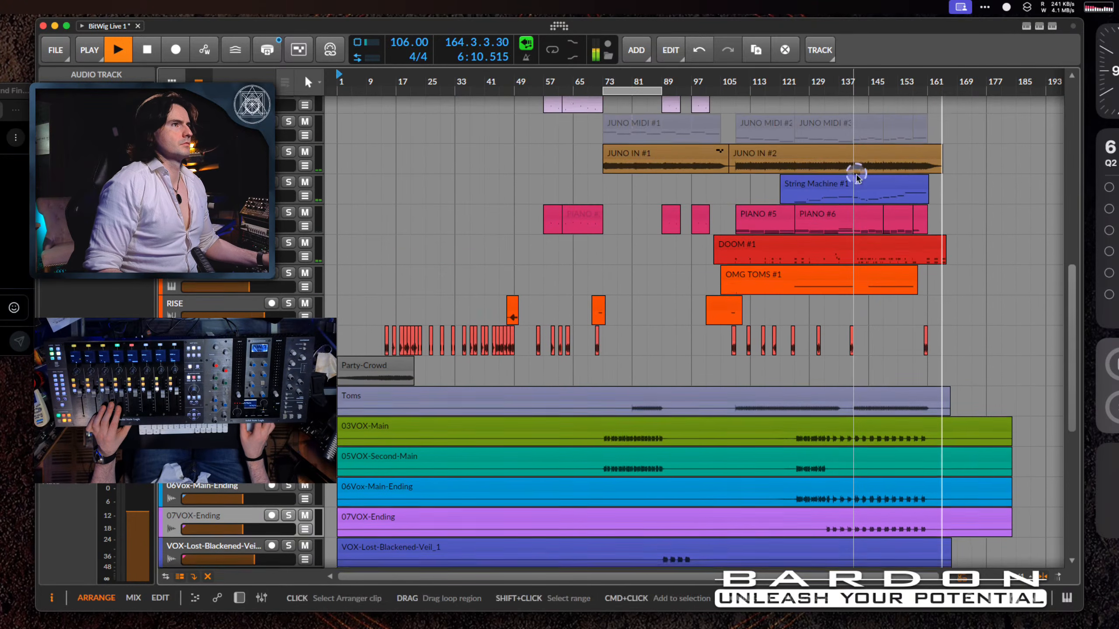
{"action": "scroll", "coordinate": [856, 173], "scroll_direction": "down", "scroll_amount": 12}
{"action": "scroll", "coordinate": [856, 174], "scroll_direction": "down", "scroll_amount": 5}
{"action": "scroll", "coordinate": [856, 173], "scroll_direction": "up", "scroll_amount": 6}
{"action": "scroll", "coordinate": [856, 174], "scroll_direction": "down", "scroll_amount": 2}
{"action": "key", "text": "space"}
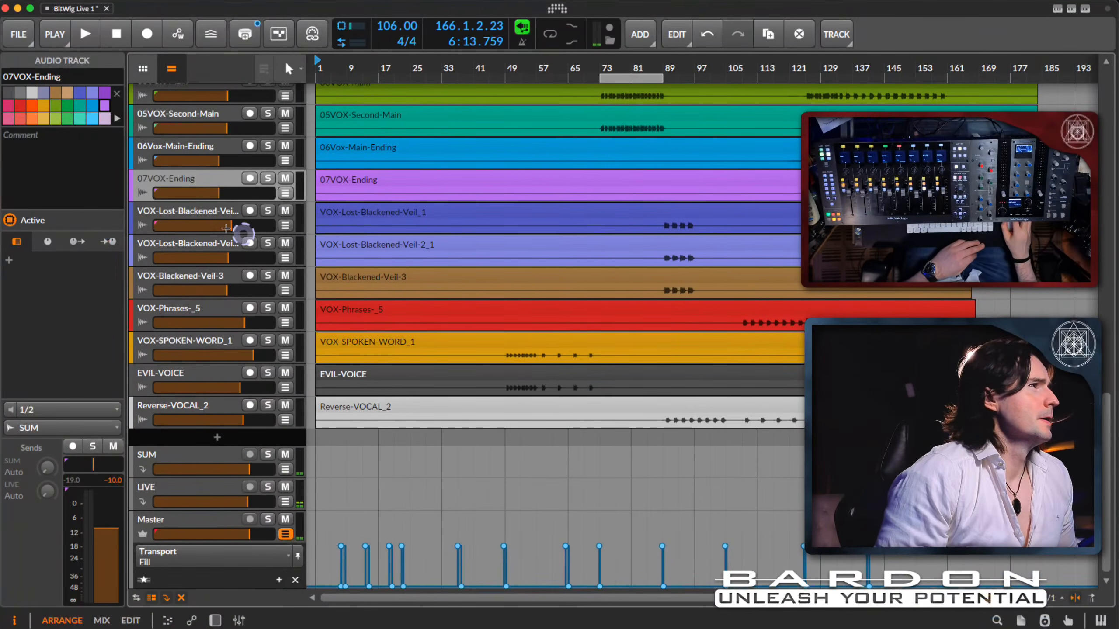
Step: Set the loop region to 8 bars from bar 89, place the playback start there, and select VOX-Lost-Blackened-Veil_1
{"action": "left_click", "coordinate": [200, 213]}
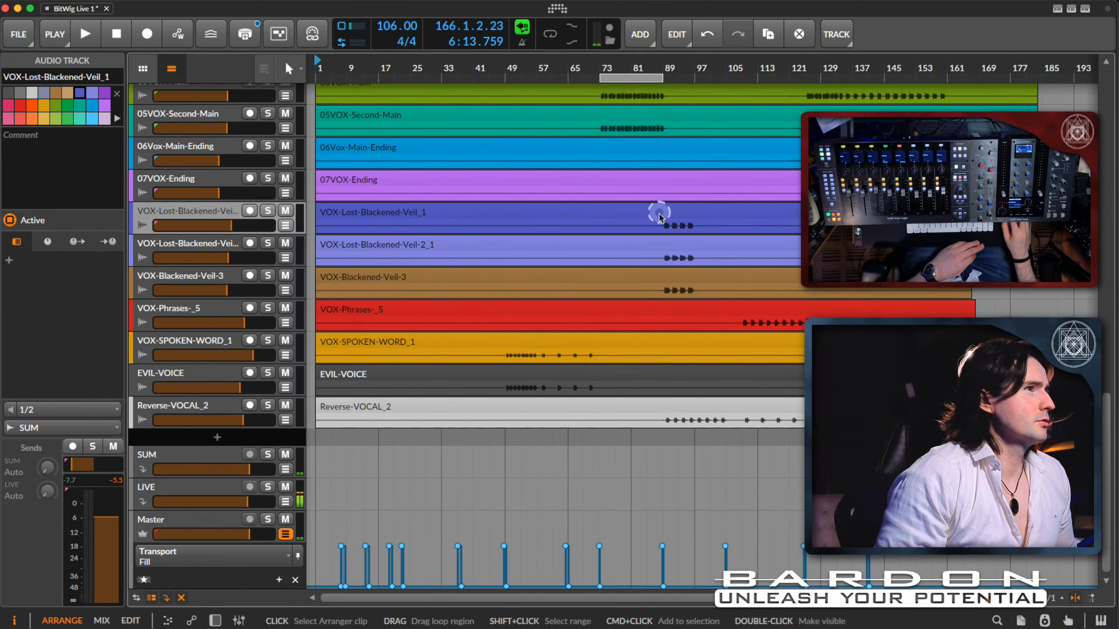
{"action": "left_click_drag", "start_coordinate": [652, 79], "coordinate": [694, 78]}
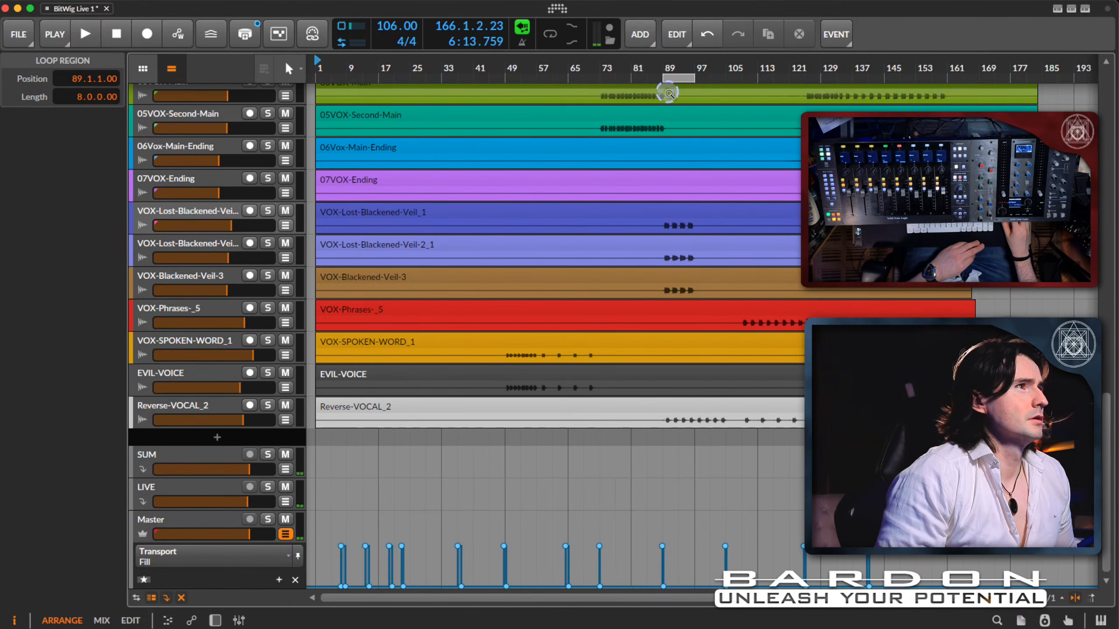
{"action": "left_click", "coordinate": [660, 500]}
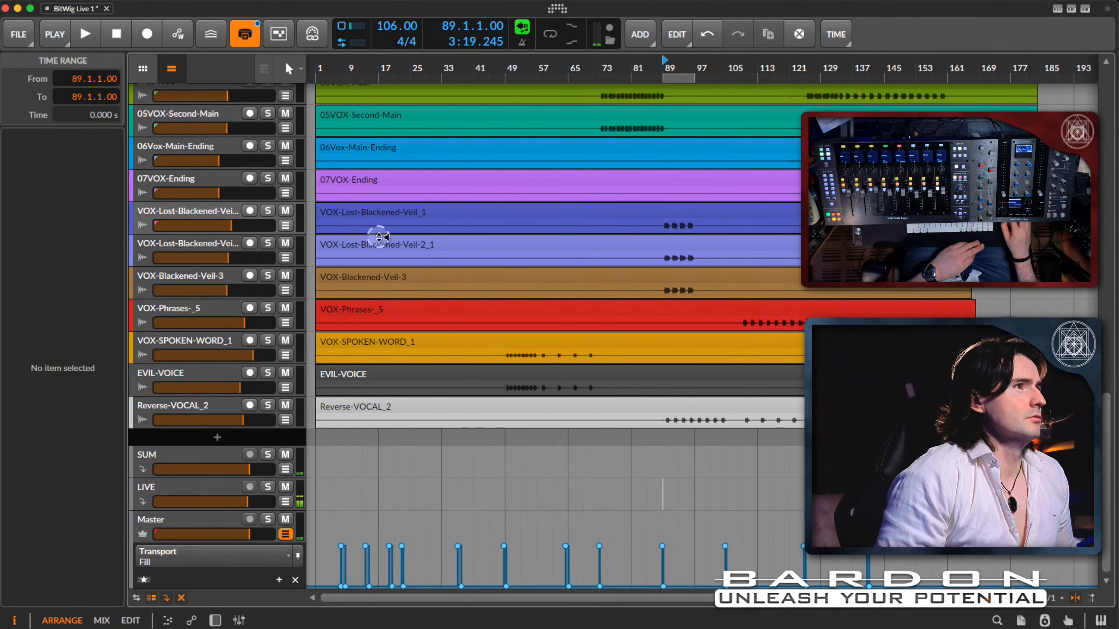
{"action": "left_click", "coordinate": [181, 218]}
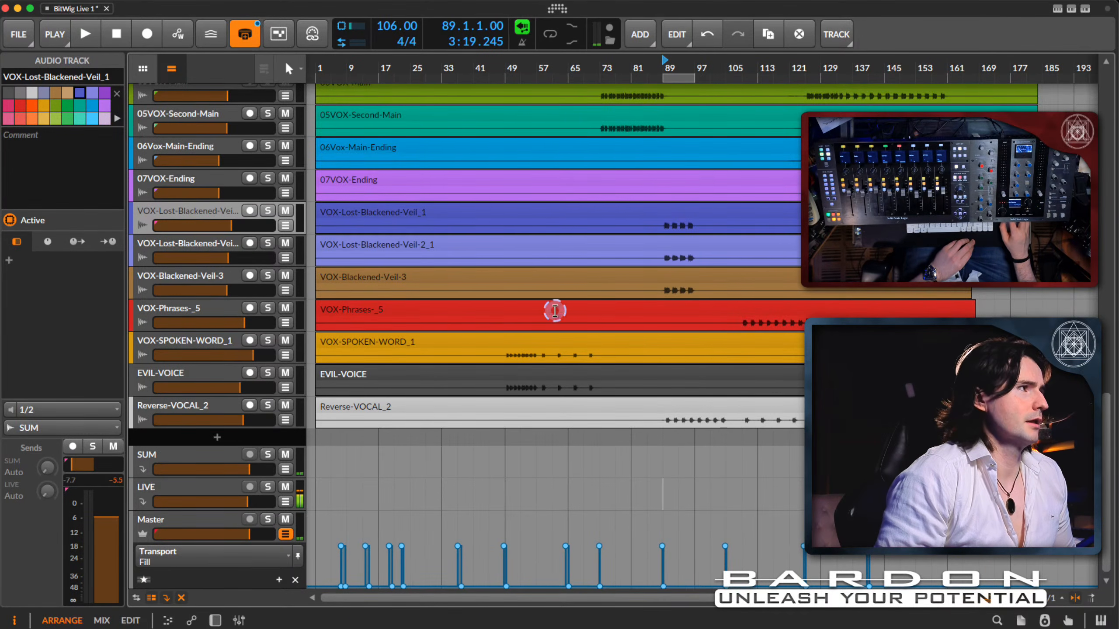
Step: Find the String Machine channel in the mixer and check its Tape MELLO-FI by disabling and re-enabling it
{"action": "scroll", "coordinate": [549, 317], "scroll_direction": "up", "scroll_amount": 15}
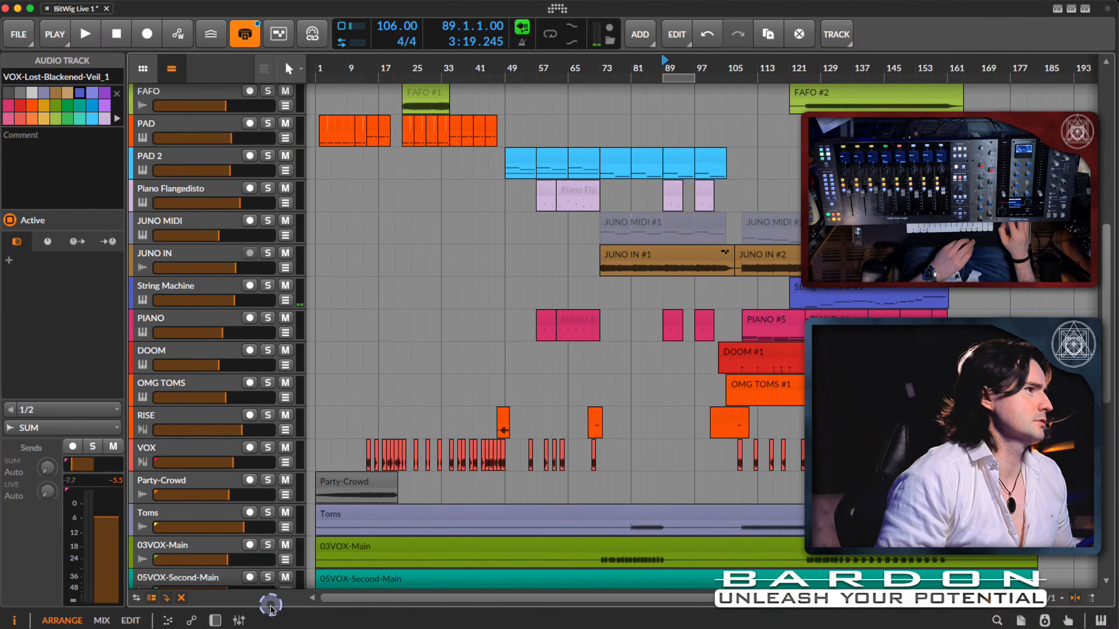
{"action": "left_click", "coordinate": [238, 620]}
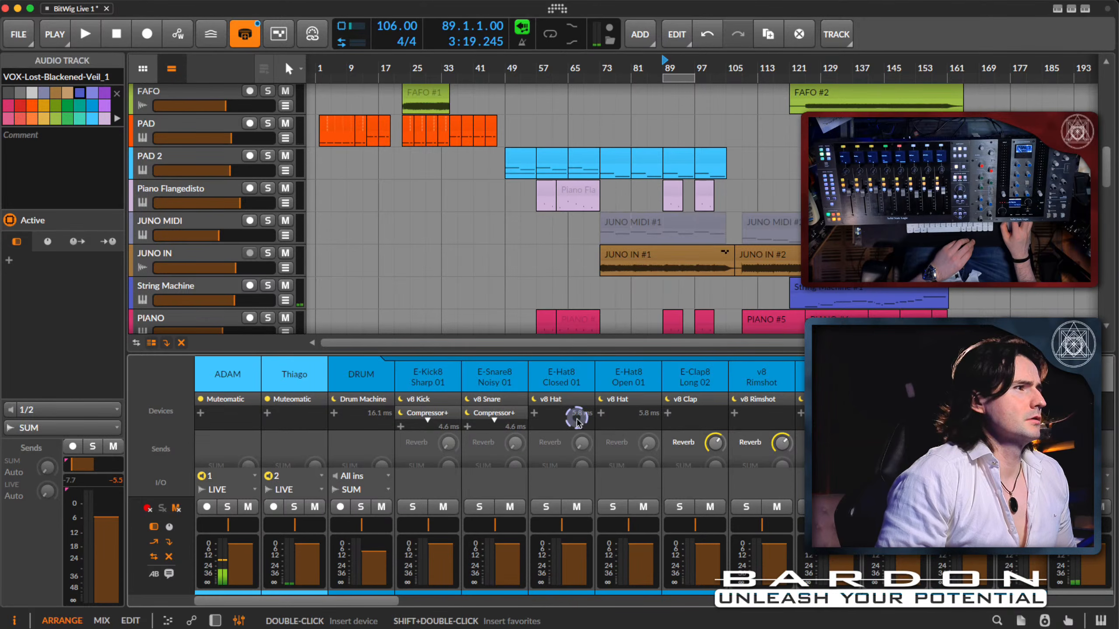
{"action": "scroll", "coordinate": [664, 423], "scroll_direction": "right", "scroll_amount": 15}
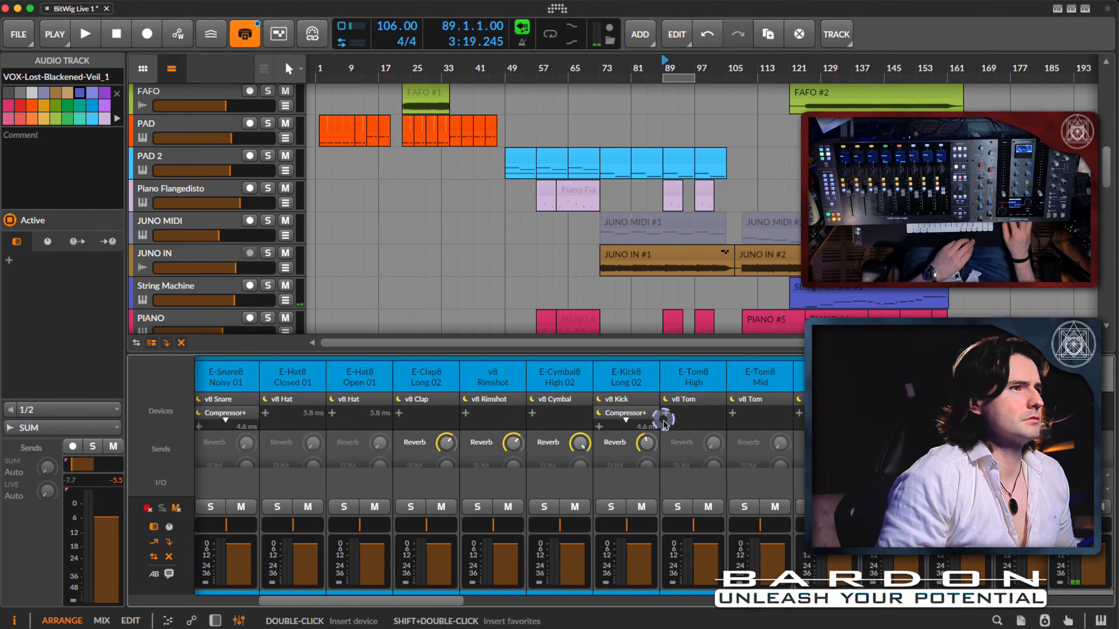
{"action": "scroll", "coordinate": [664, 424], "scroll_direction": "right", "scroll_amount": 2}
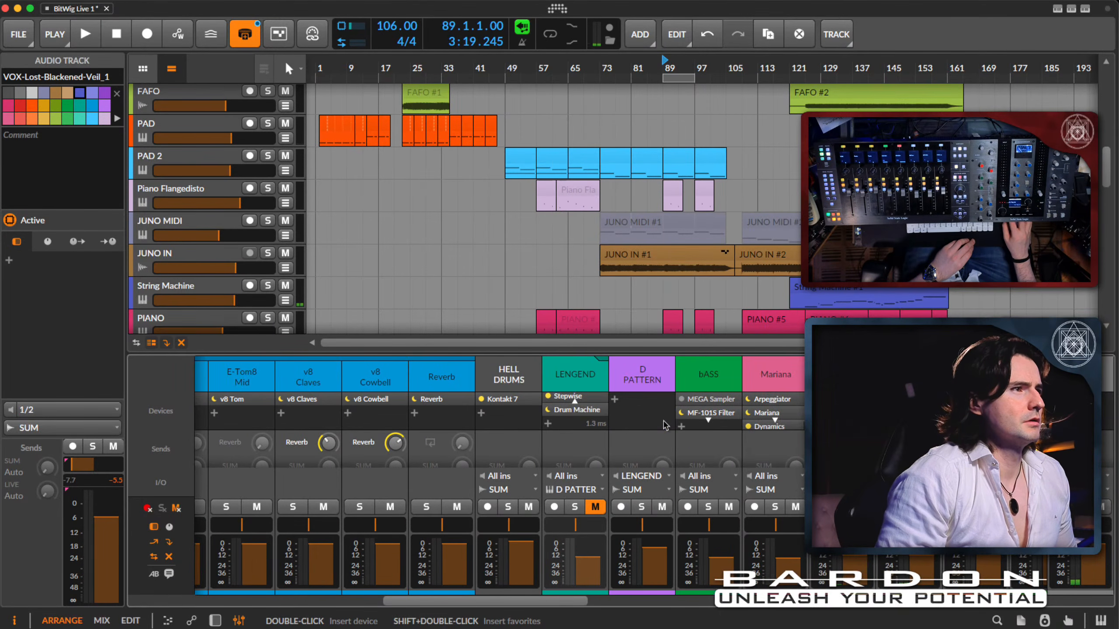
{"action": "scroll", "coordinate": [623, 419], "scroll_direction": "right", "scroll_amount": 8}
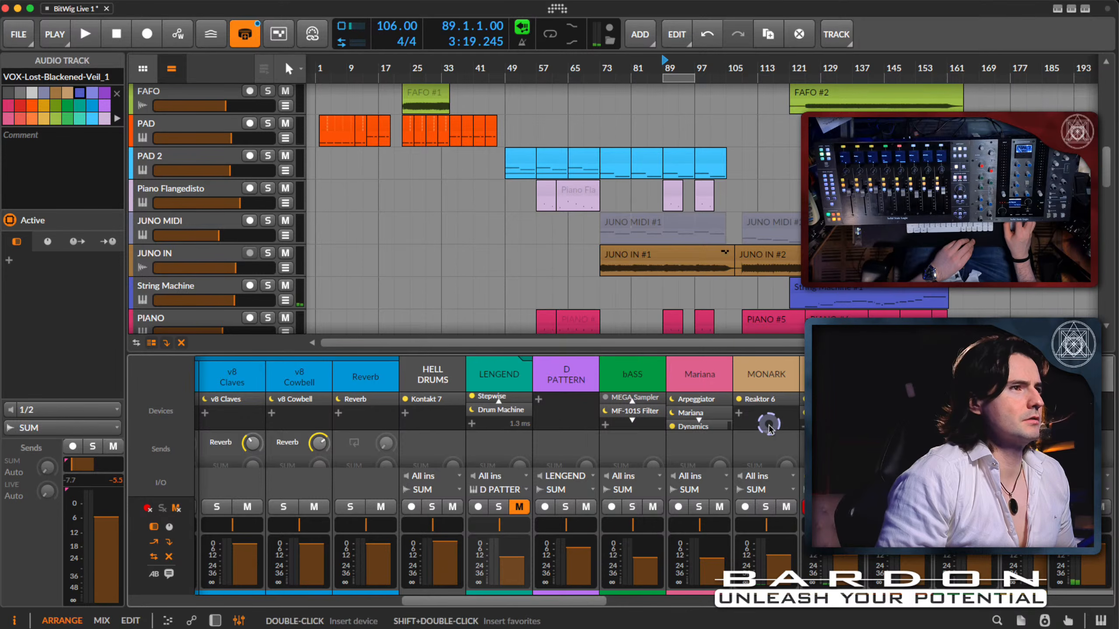
{"action": "scroll", "coordinate": [768, 428], "scroll_direction": "right", "scroll_amount": 14}
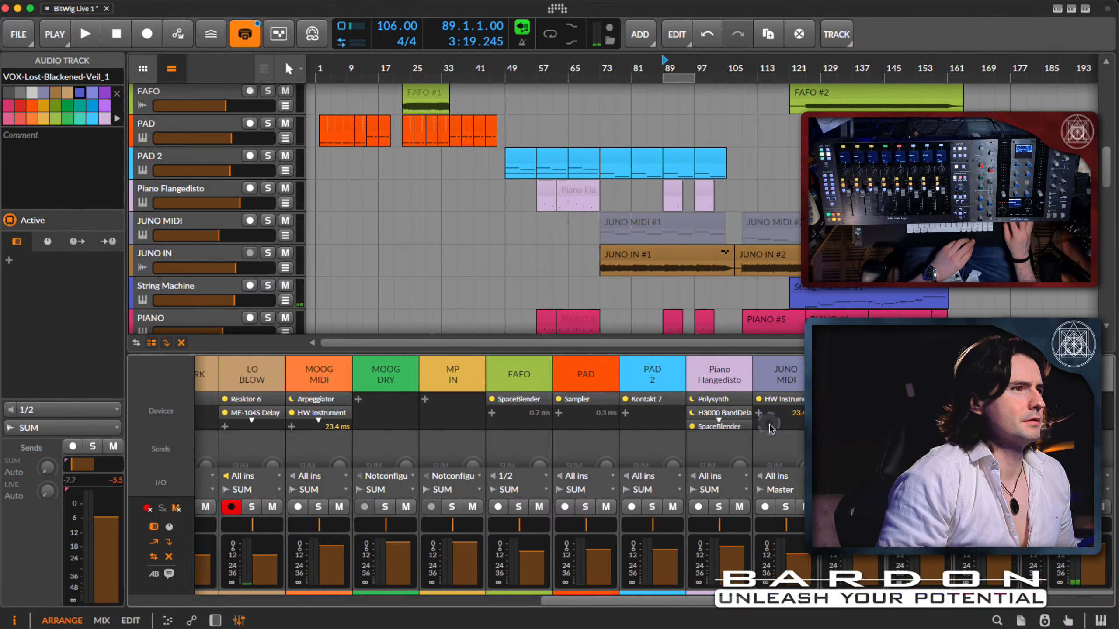
{"action": "scroll", "coordinate": [770, 428], "scroll_direction": "right", "scroll_amount": 8}
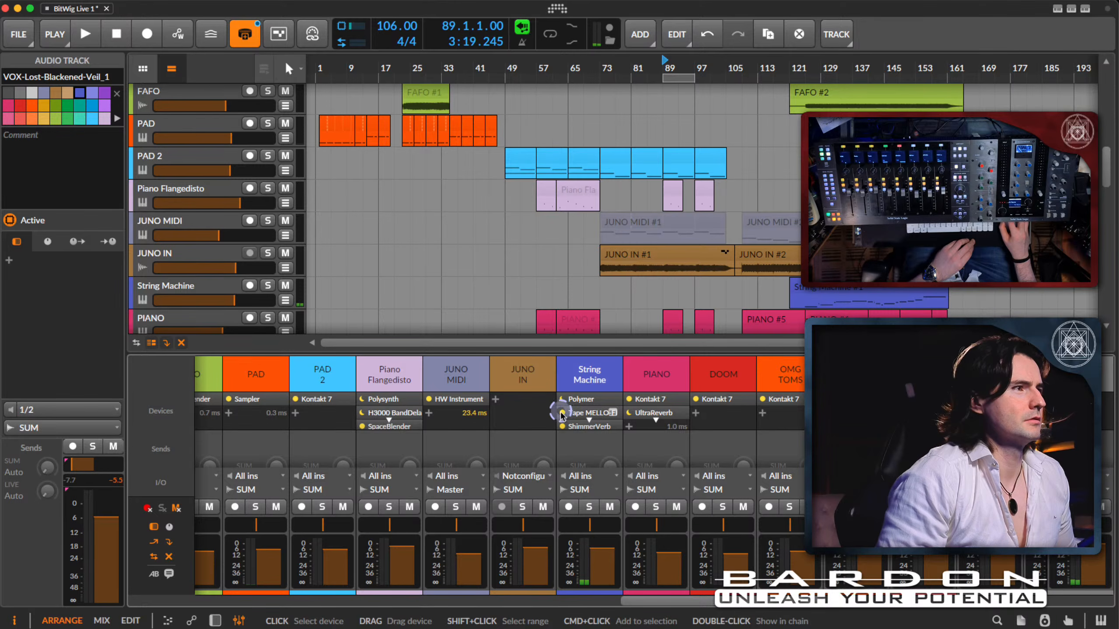
{"action": "left_click", "coordinate": [589, 413]}
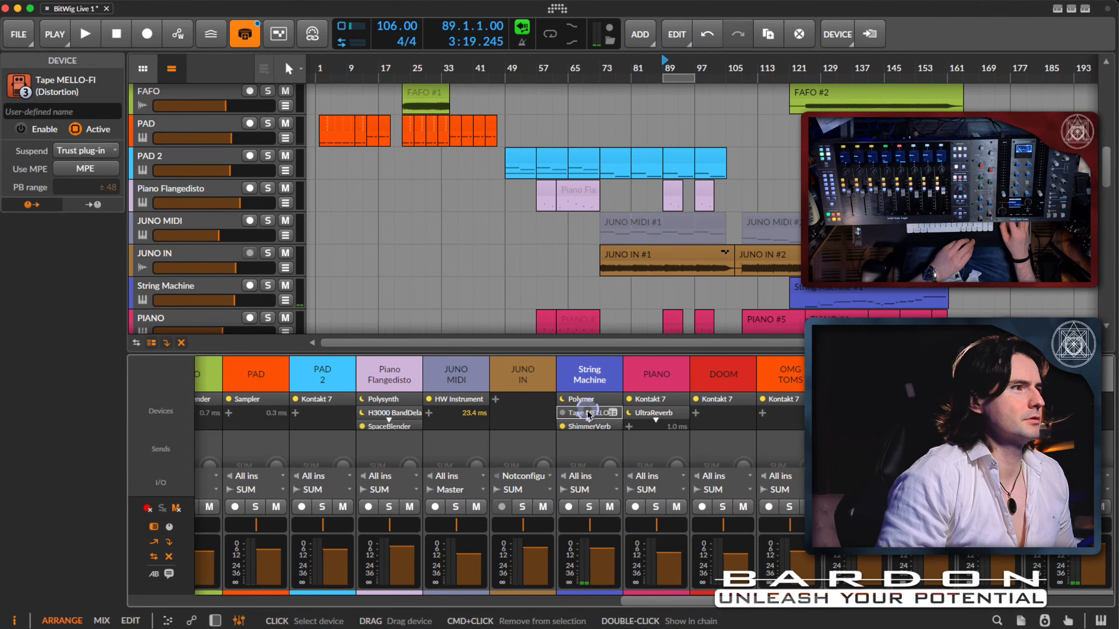
{"action": "left_click", "coordinate": [562, 413]}
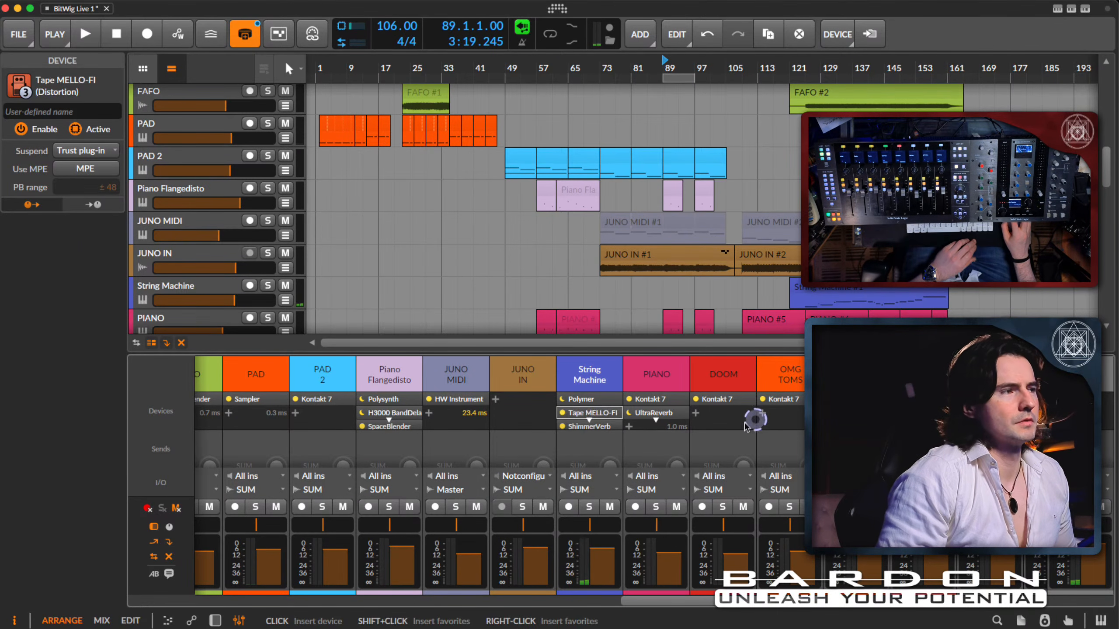
Step: Set the Noise of the String Machine's Tape MELLO-FI to -62.2 dB and close the plug-in window
{"action": "left_click", "coordinate": [613, 413]}
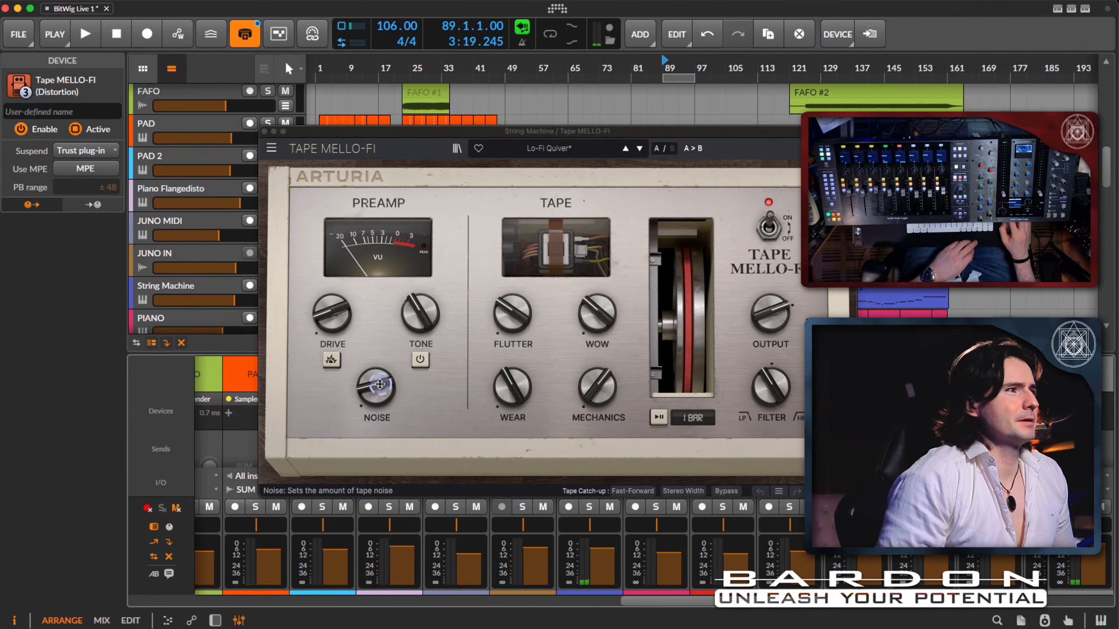
{"action": "mouse_move", "coordinate": [384, 389]}
{"action": "left_click_drag", "start_coordinate": [385, 389], "coordinate": [384, 396]}
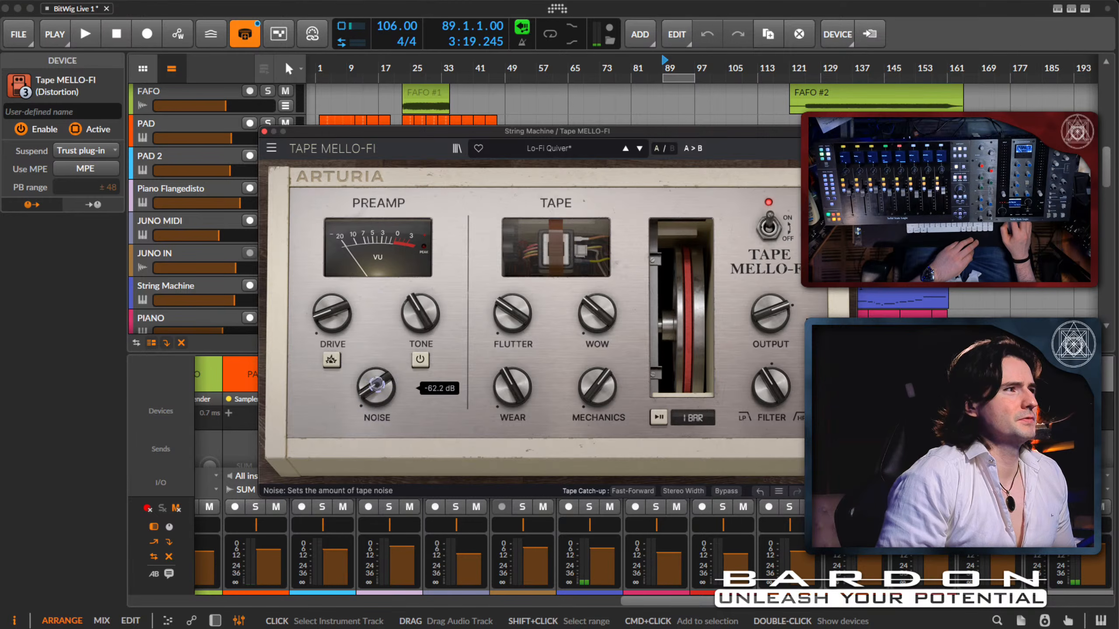
{"action": "left_click", "coordinate": [264, 132]}
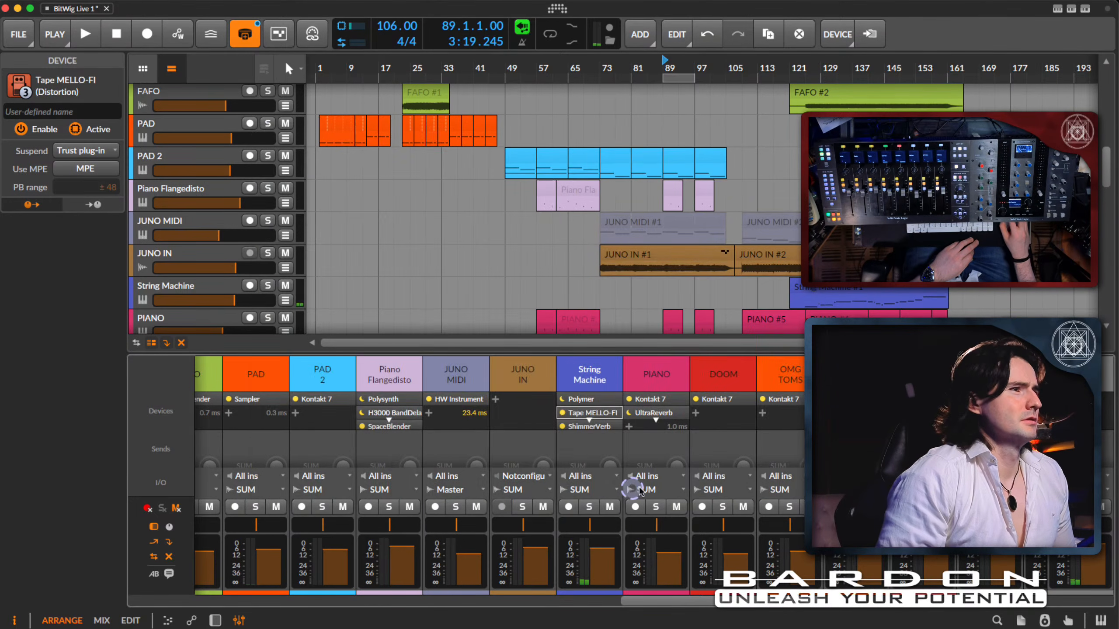
Step: Look through the mixer channels from the vocals back to the first channel and hide the mixer
{"action": "scroll", "coordinate": [643, 447], "scroll_direction": "right", "scroll_amount": 10}
{"action": "scroll", "coordinate": [643, 448], "scroll_direction": "right", "scroll_amount": 5}
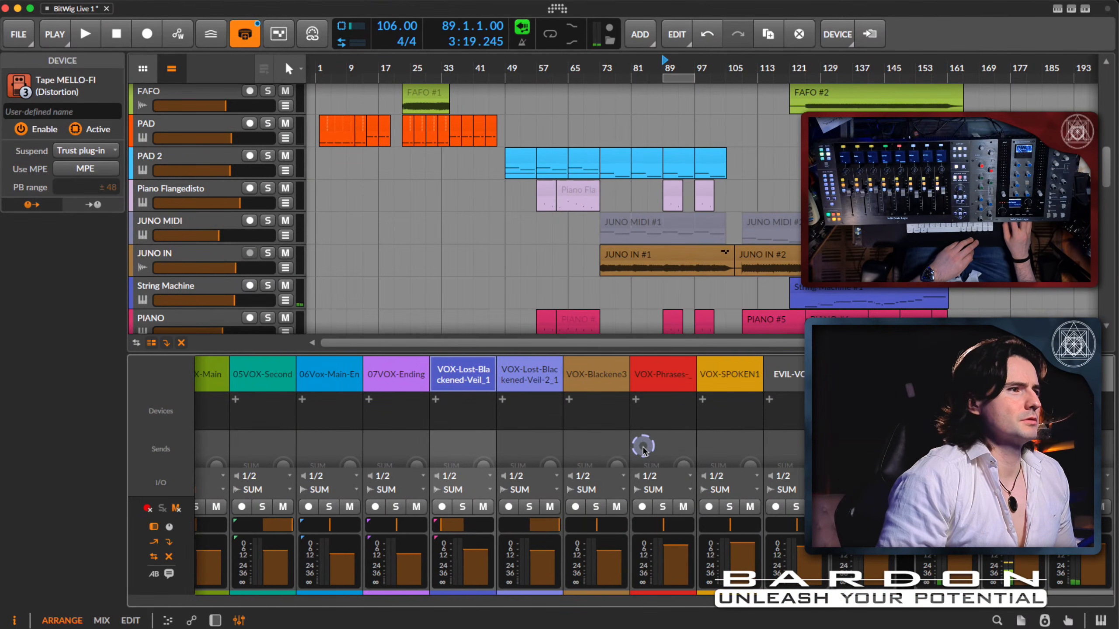
{"action": "scroll", "coordinate": [642, 452], "scroll_direction": "left", "scroll_amount": 15}
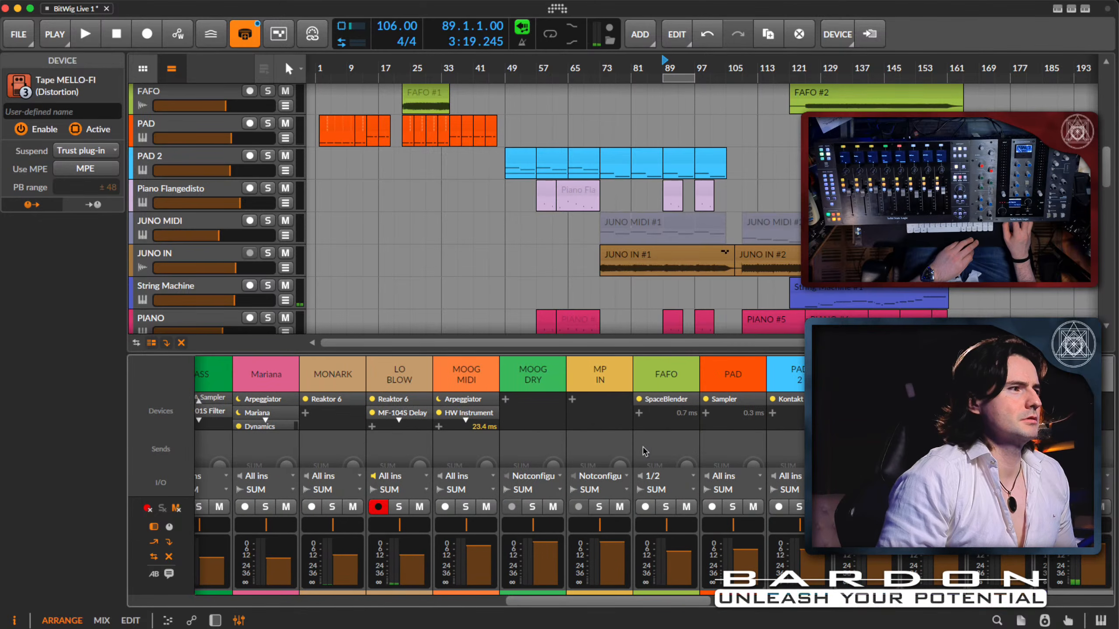
{"action": "scroll", "coordinate": [643, 452], "scroll_direction": "left", "scroll_amount": 6}
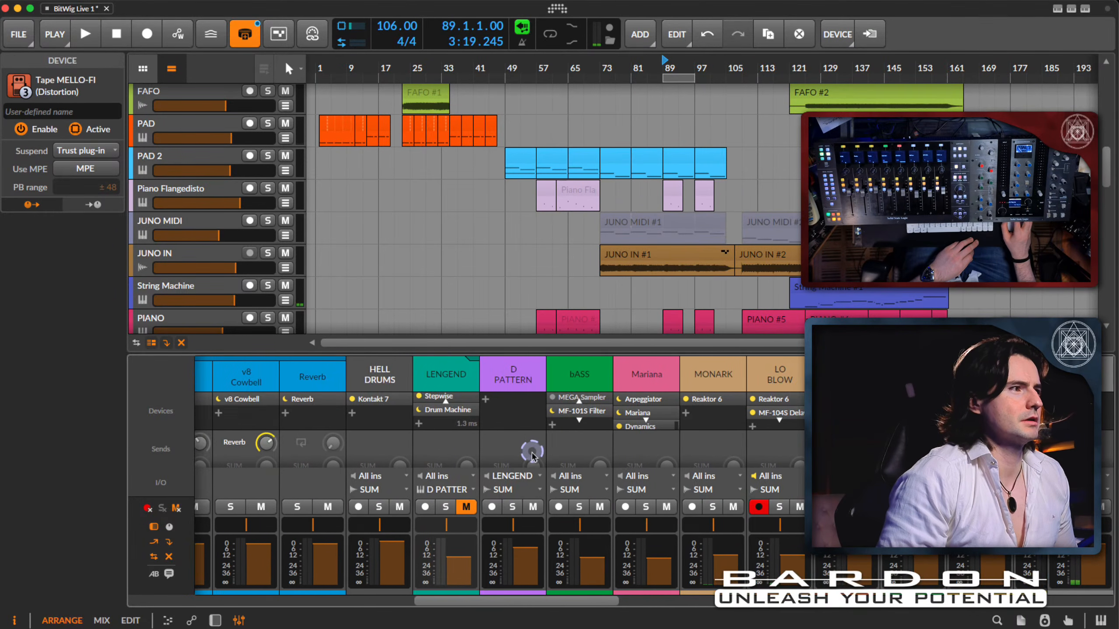
{"action": "scroll", "coordinate": [536, 454], "scroll_direction": "left", "scroll_amount": 10}
{"action": "scroll", "coordinate": [579, 299], "scroll_direction": "left", "scroll_amount": 1}
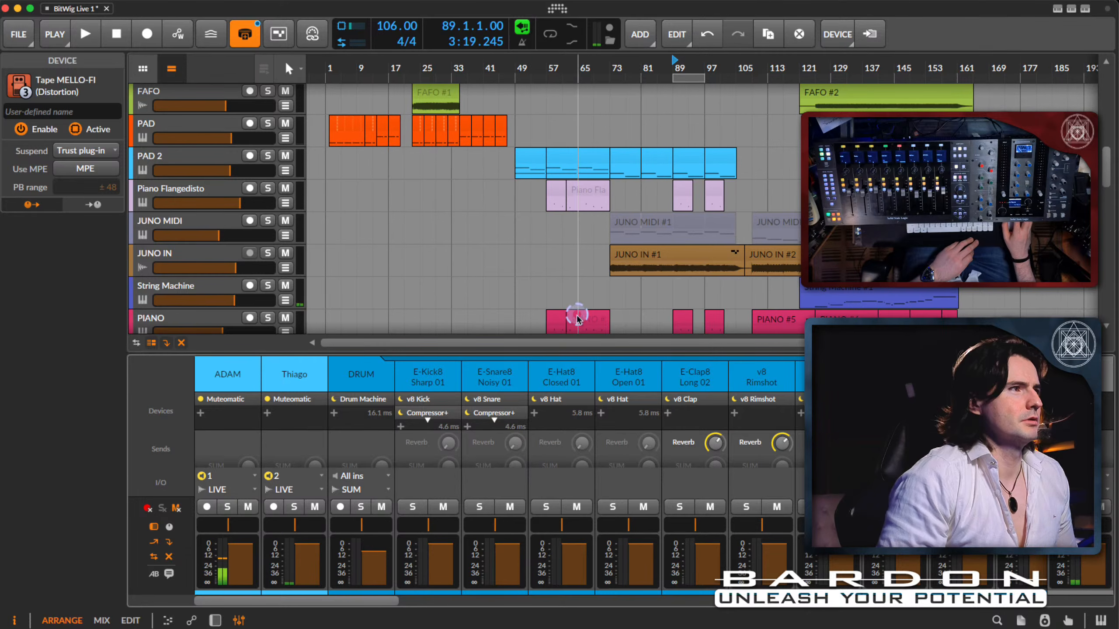
{"action": "left_click", "coordinate": [244, 621]}
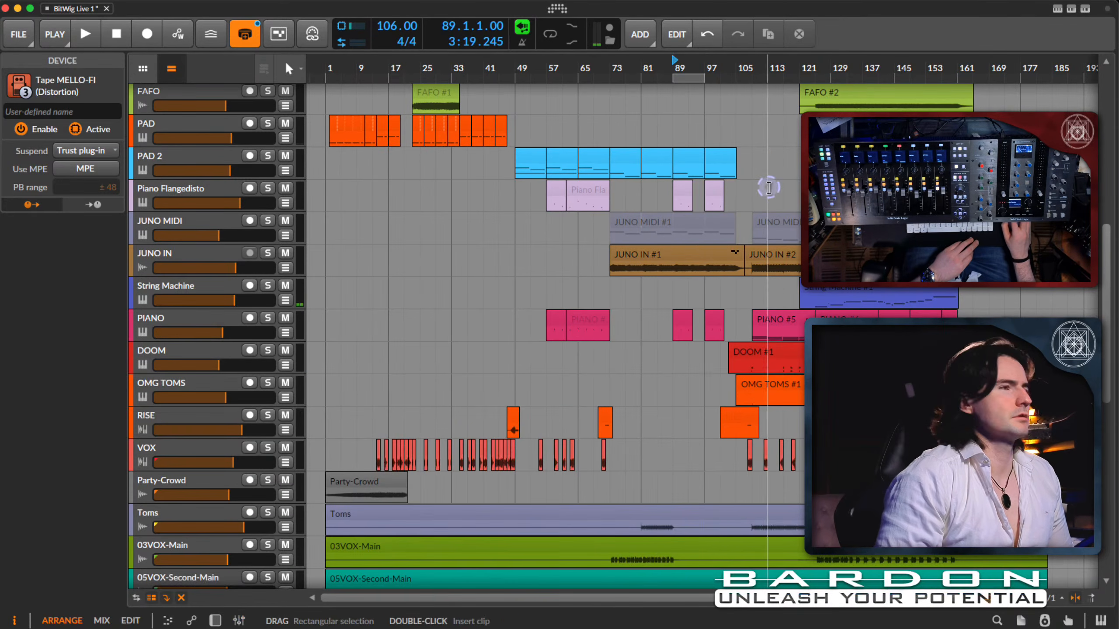
Step: Turn on looping for the 8-bar region at bar 89 and select the VOX-Lost-Blackened-Veil_1 track
{"action": "scroll", "coordinate": [696, 232], "scroll_direction": "down", "scroll_amount": 10}
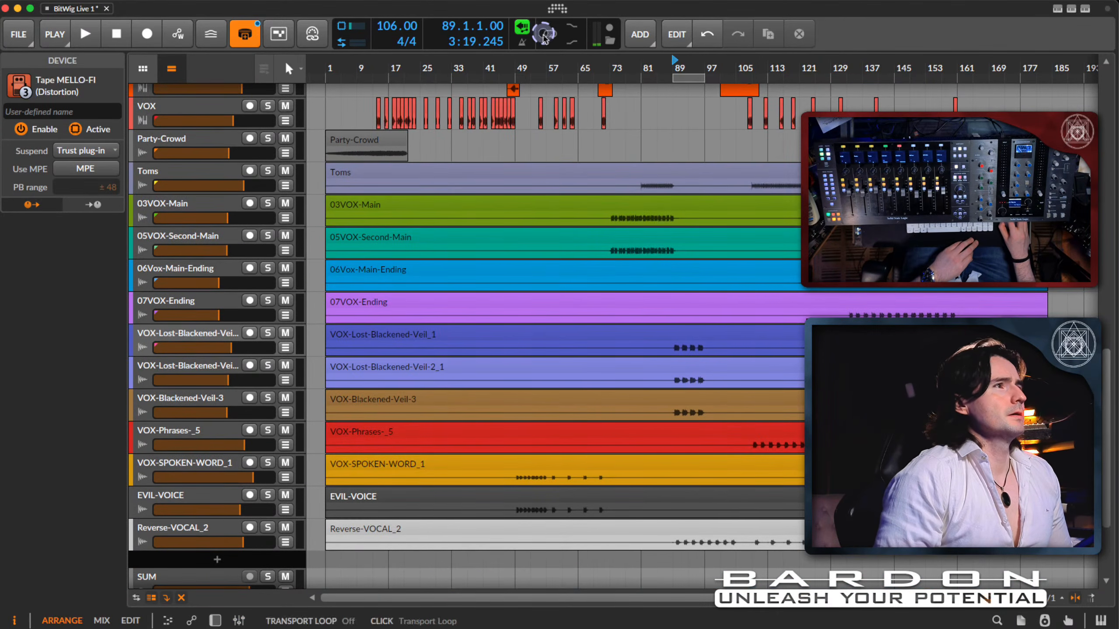
{"action": "left_click", "coordinate": [688, 77]}
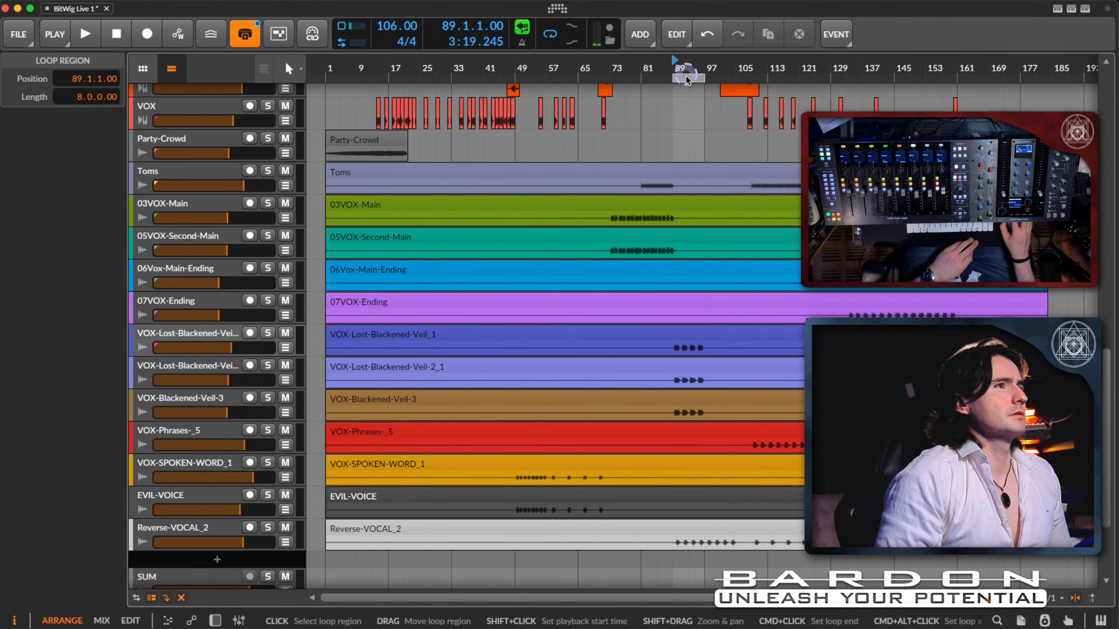
{"action": "left_click", "coordinate": [158, 340]}
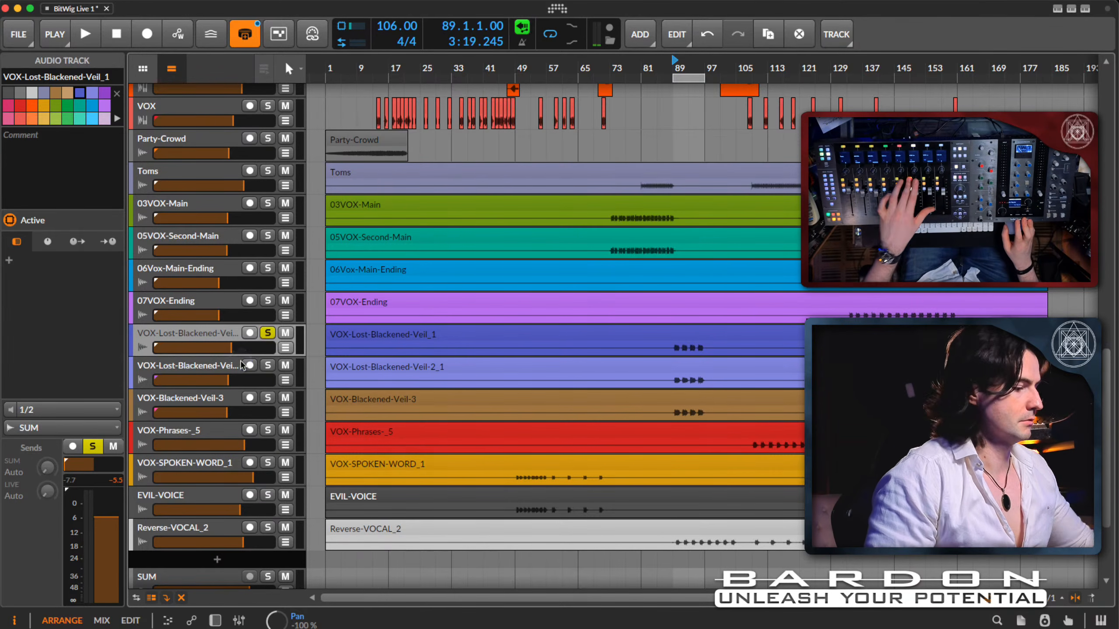
Step: Stop the looped playback and turn off the solo on VOX-Blackened-Veil-3
{"action": "key", "text": "space"}
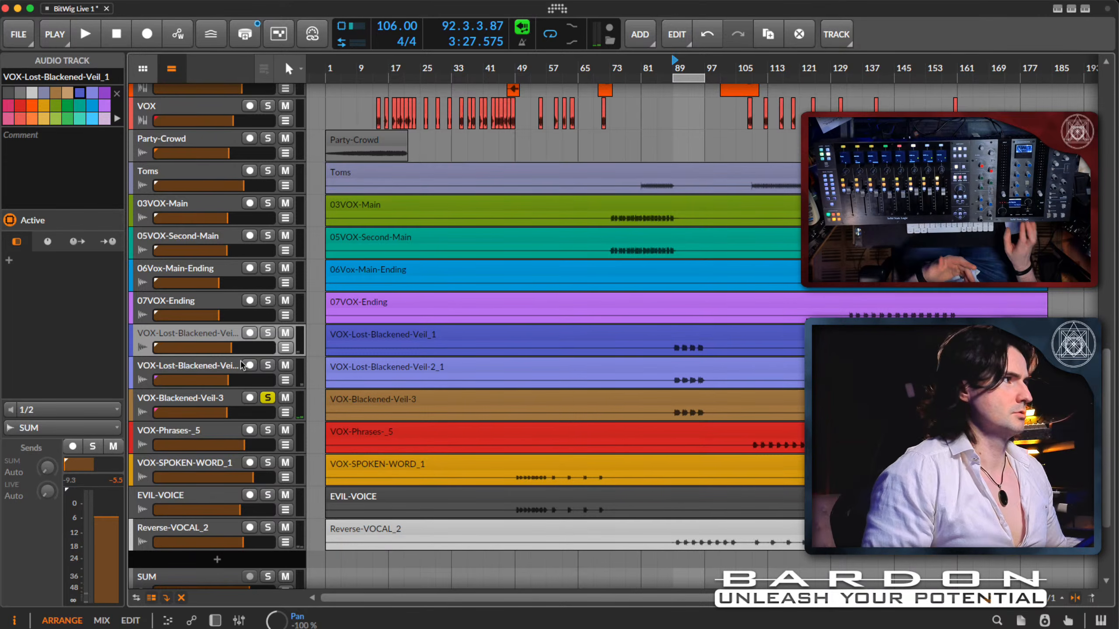
{"action": "left_click", "coordinate": [290, 431]}
{"action": "left_click", "coordinate": [270, 399]}
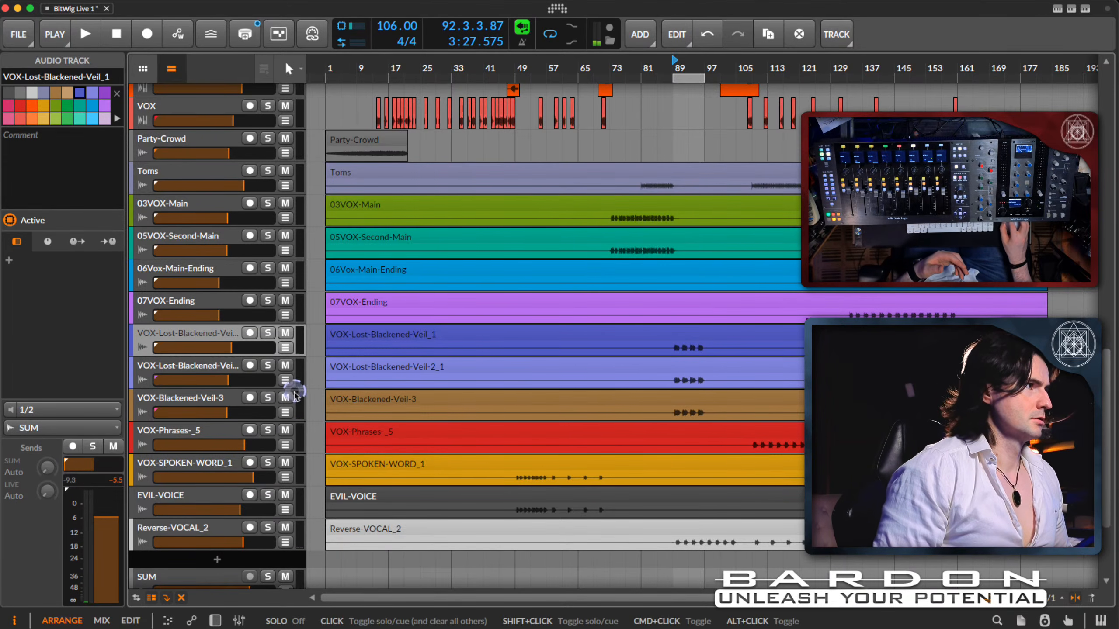
Step: Audition VOX-Lost-Blackened-Veil_1 soloed in the loop and stop playback
{"action": "left_click", "coordinate": [574, 347]}
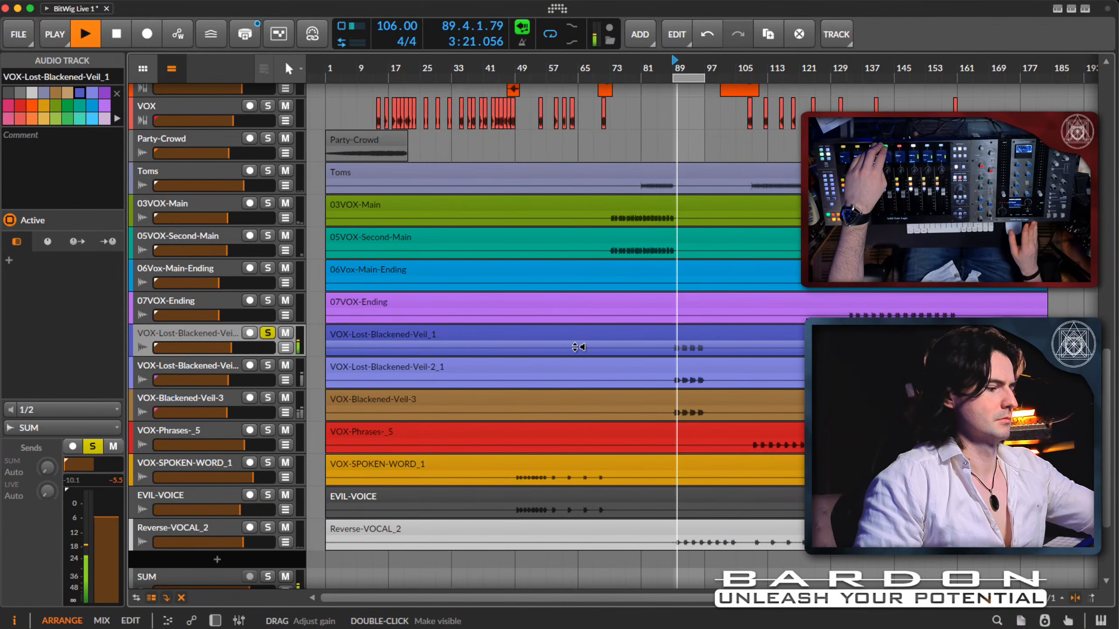
{"action": "key", "text": "space"}
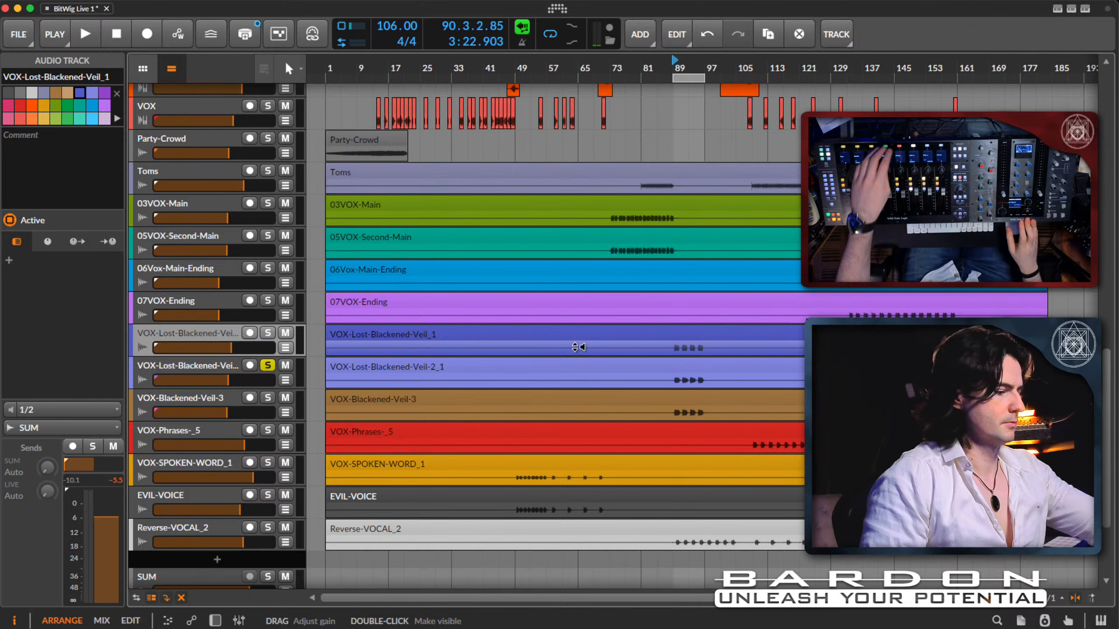
Step: Audition VOX-Lost-Blackened-Veil-2_1 soloed in the loop and stop playback
{"action": "key", "text": "space"}
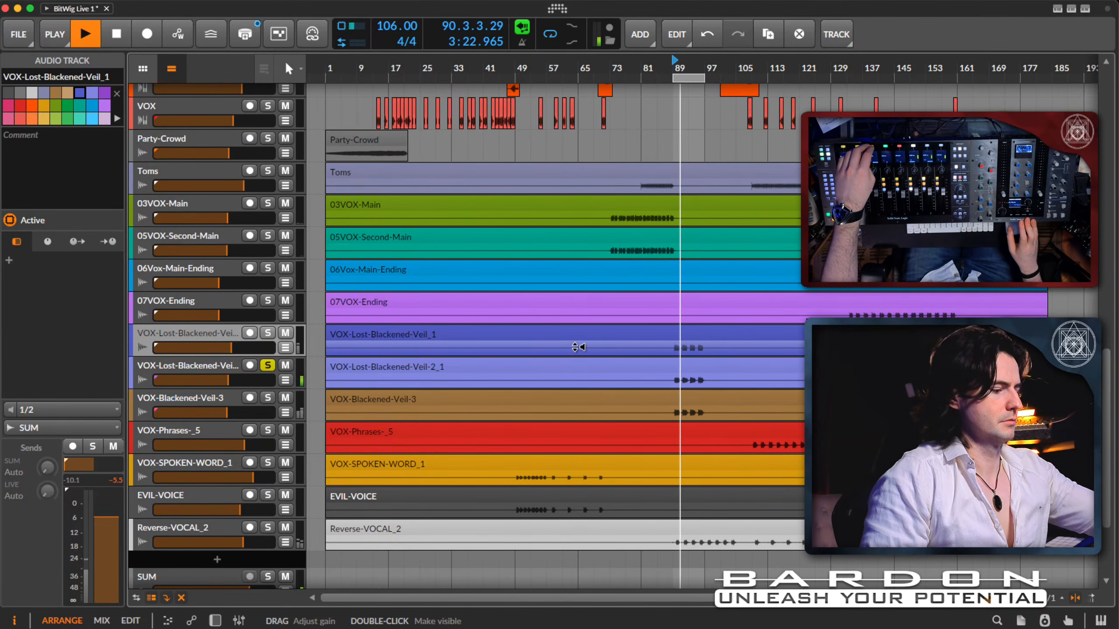
{"action": "key", "text": "space"}
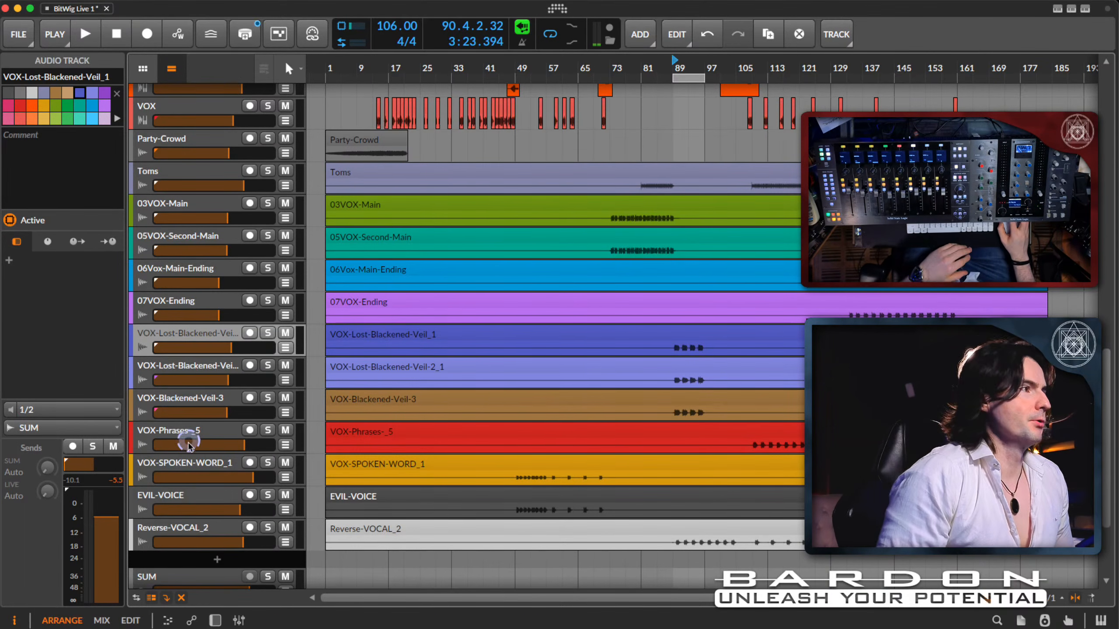
Step: Move the VOX-SPOKEN-WORD_1 and EVIL-VOICE tracks together to directly above 03VOX-Main
{"action": "left_click", "coordinate": [199, 463]}
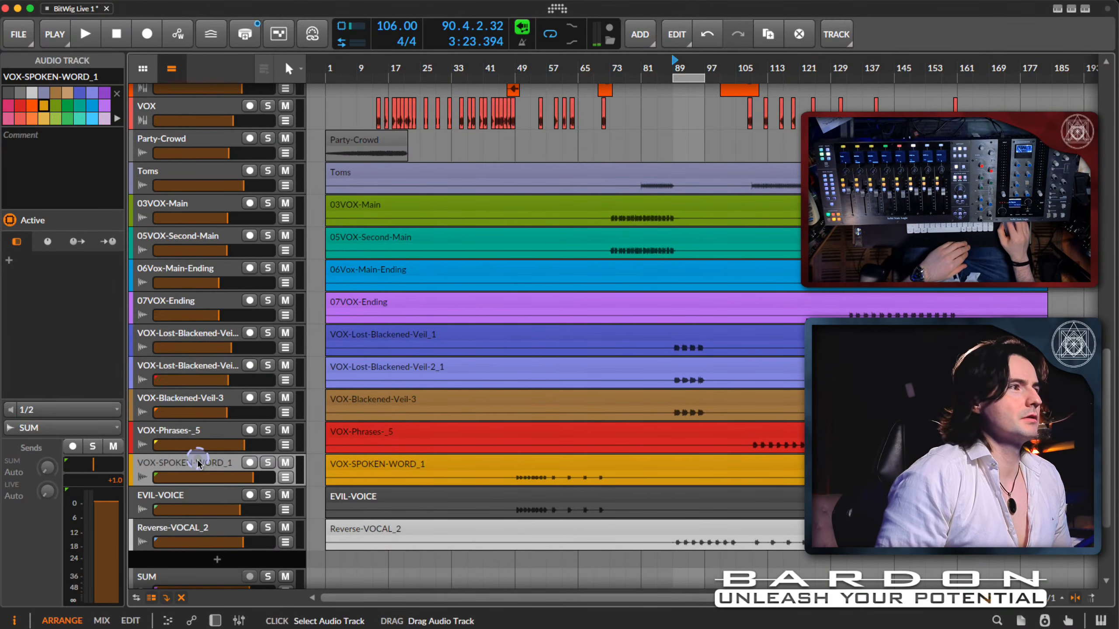
{"action": "left_click", "coordinate": [198, 495], "text": "shift"}
{"action": "left_click_drag", "start_coordinate": [196, 476], "coordinate": [214, 207]}
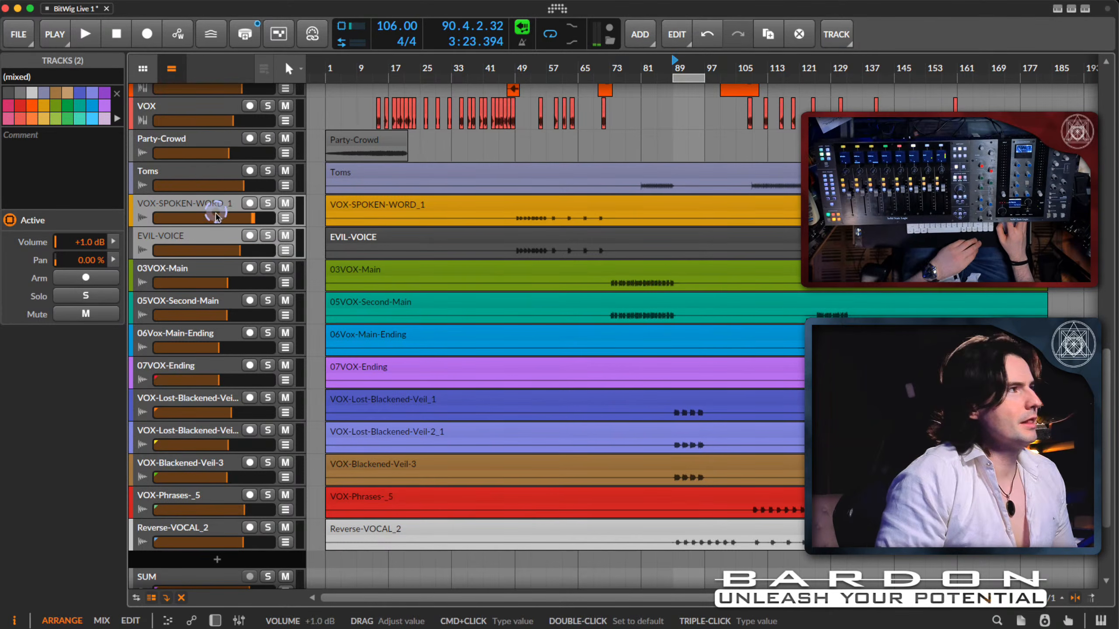
Step: Move the Toms track up to the drum tracks, directly below HELL DRUMS
{"action": "left_click", "coordinate": [200, 175]}
{"action": "scroll", "coordinate": [199, 175], "scroll_direction": "up", "scroll_amount": 10}
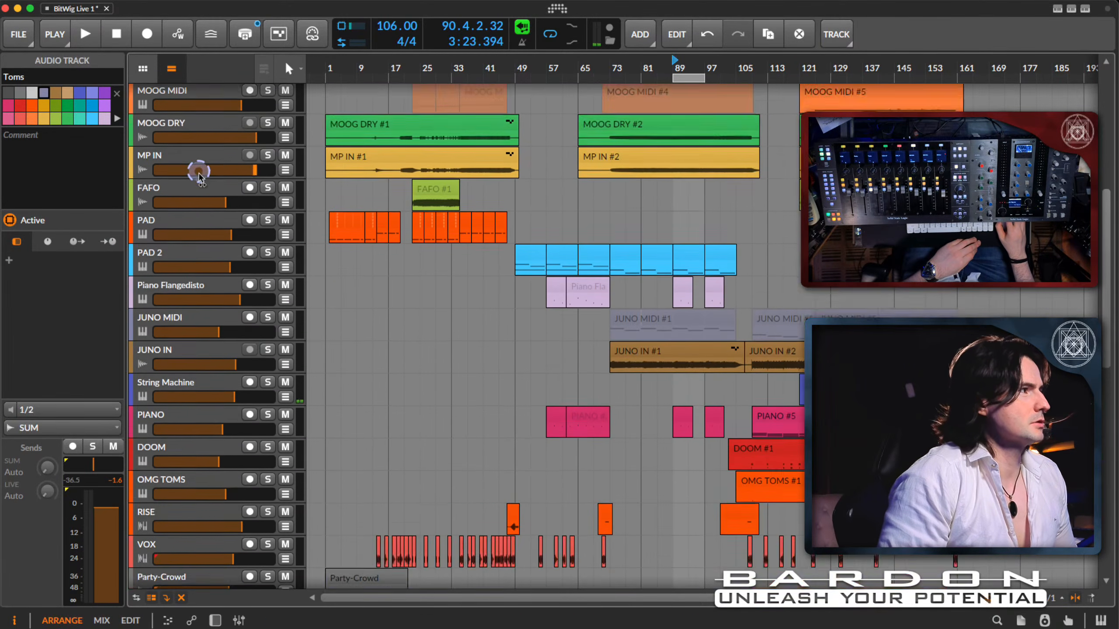
{"action": "left_click_drag", "start_coordinate": [189, 529], "coordinate": [193, 220]}
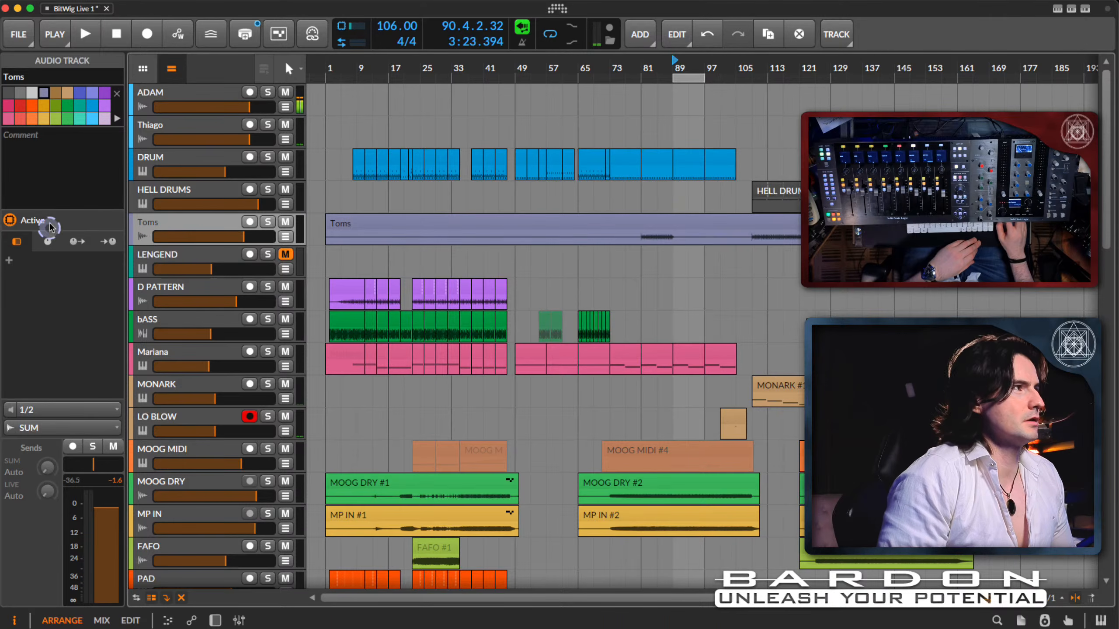
{"action": "scroll", "coordinate": [624, 262], "scroll_direction": "down", "scroll_amount": 2}
{"action": "scroll", "coordinate": [622, 267], "scroll_direction": "up", "scroll_amount": 2}
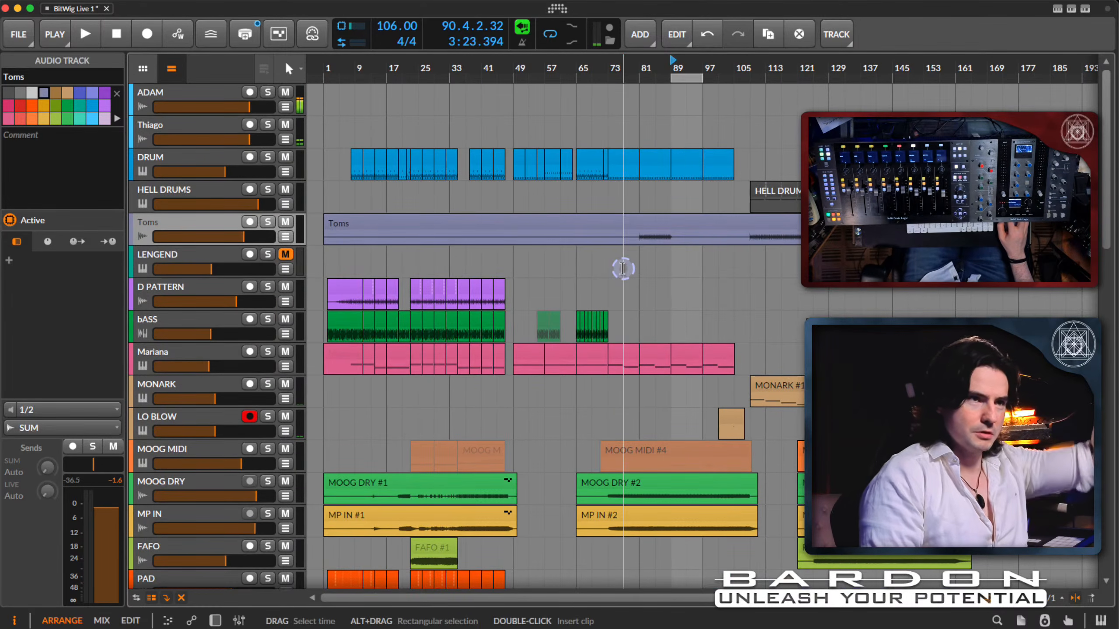
Step: Move the Reverse-VOCAL_2 track to directly below 05VOX-Second-Main
{"action": "scroll", "coordinate": [615, 256], "scroll_direction": "down", "scroll_amount": 15}
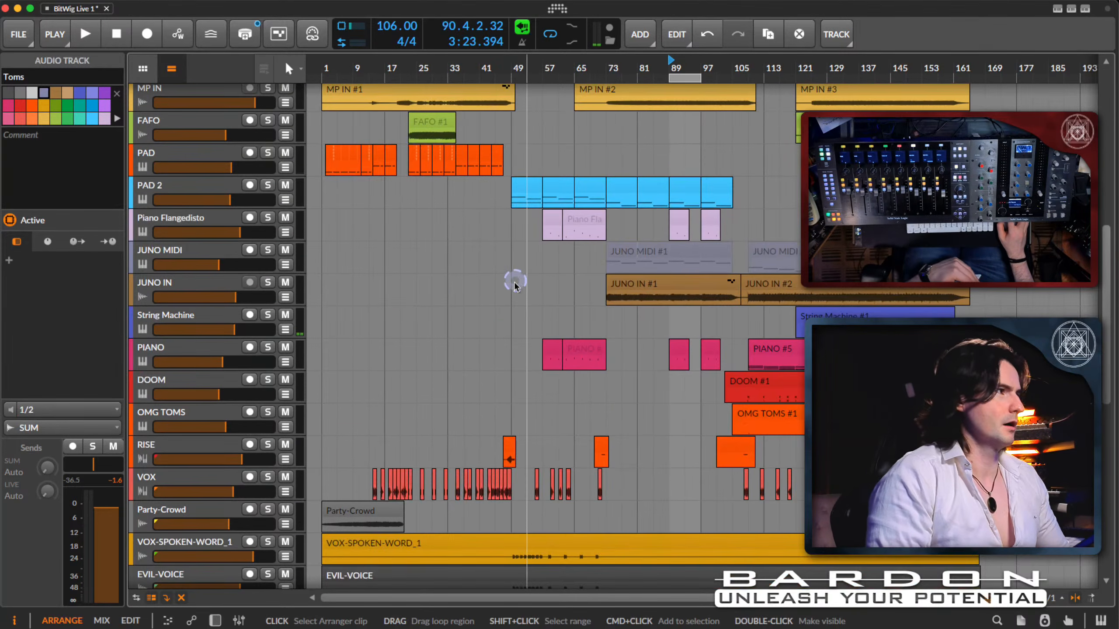
{"action": "scroll", "coordinate": [512, 280], "scroll_direction": "down", "scroll_amount": 12}
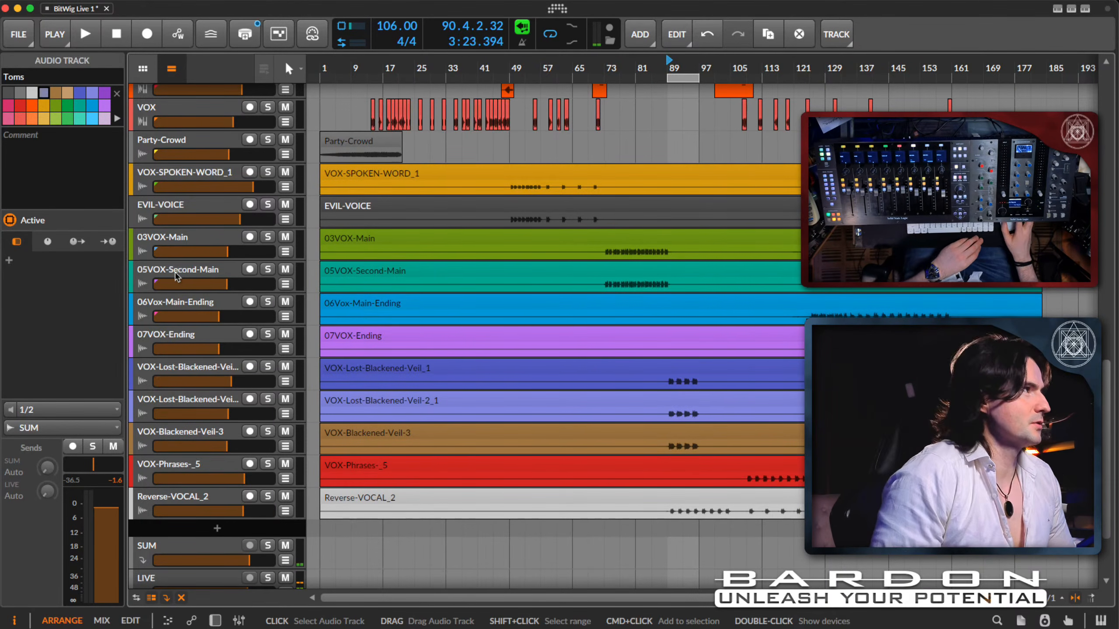
{"action": "left_click", "coordinate": [190, 281]}
{"action": "left_click", "coordinate": [225, 381]}
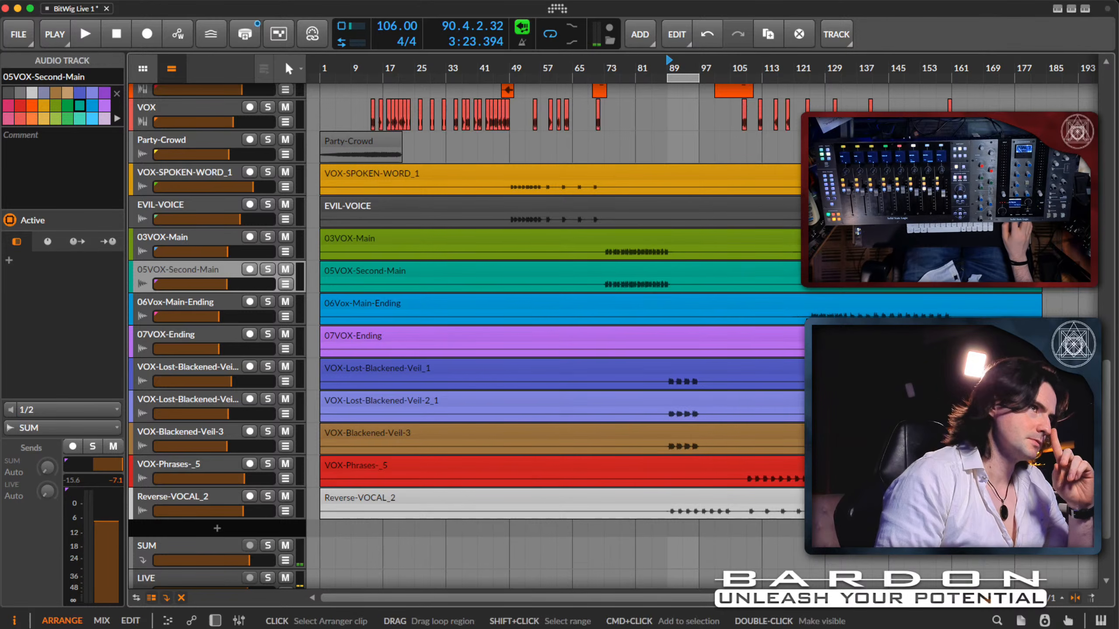
{"action": "left_click", "coordinate": [194, 497]}
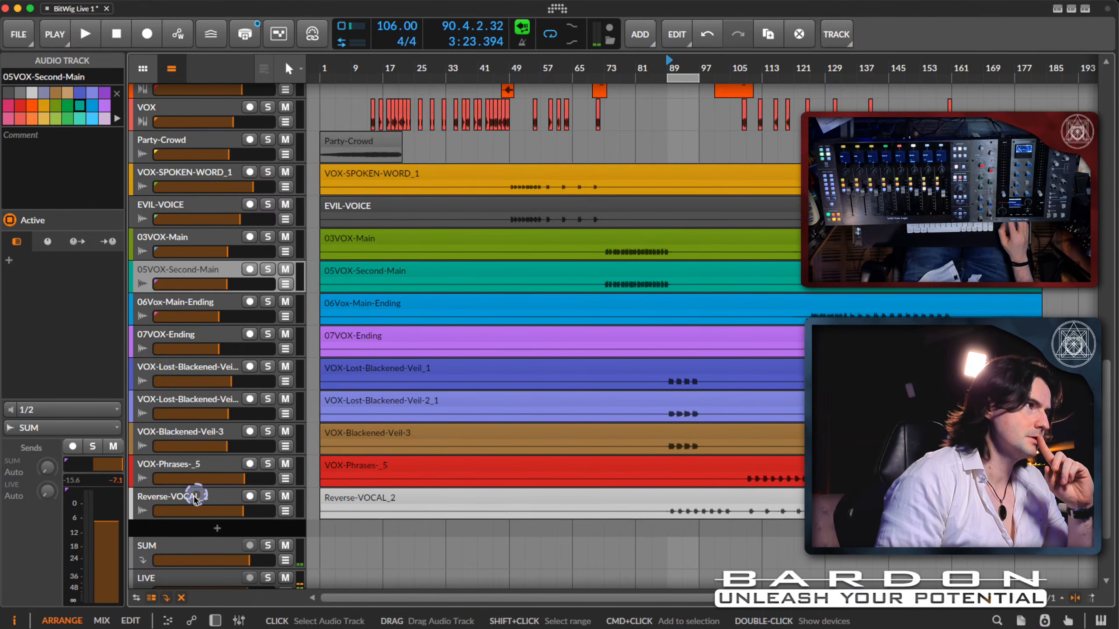
{"action": "left_click_drag", "start_coordinate": [192, 502], "coordinate": [215, 308]}
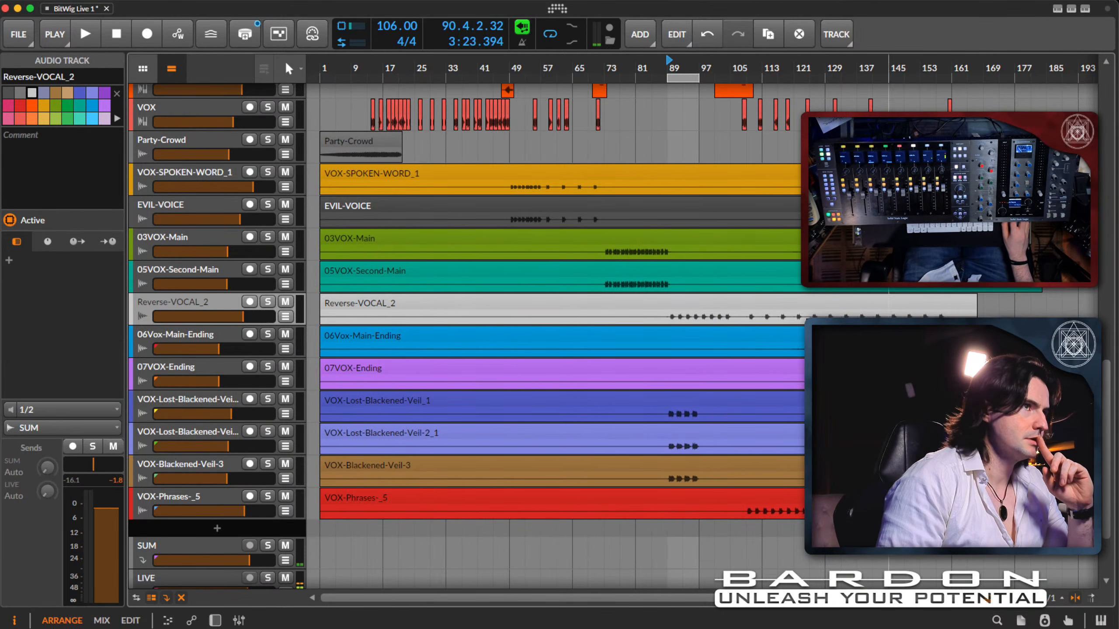
Step: Move VOX-Phrases-_5 above 06Vox-Main-Ending and place the three Blackened-Veil tracks between Reverse-VOCAL_2 and VOX-Phrases-_5
{"action": "left_click", "coordinate": [705, 430]}
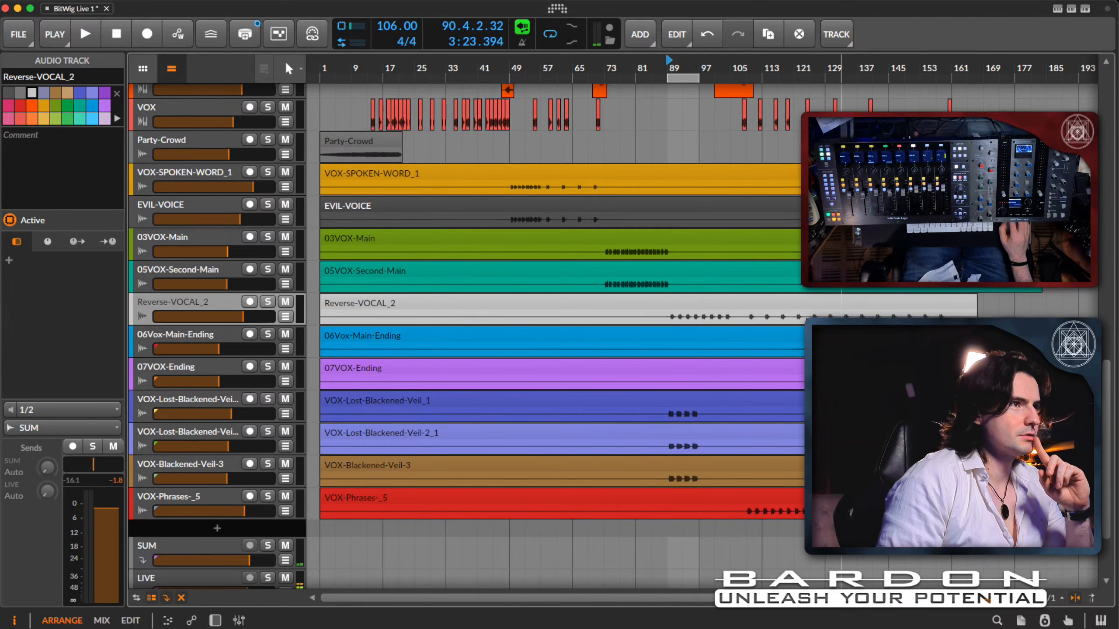
{"action": "left_click_drag", "start_coordinate": [204, 498], "coordinate": [208, 334]}
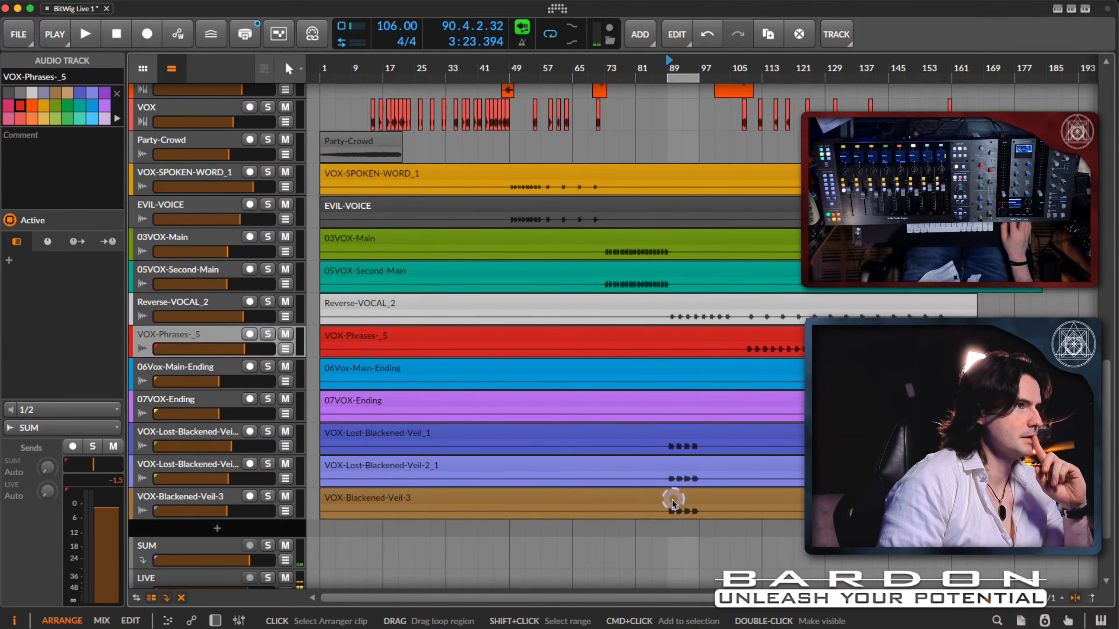
{"action": "left_click", "coordinate": [167, 434]}
{"action": "left_click", "coordinate": [205, 500], "text": "shift"}
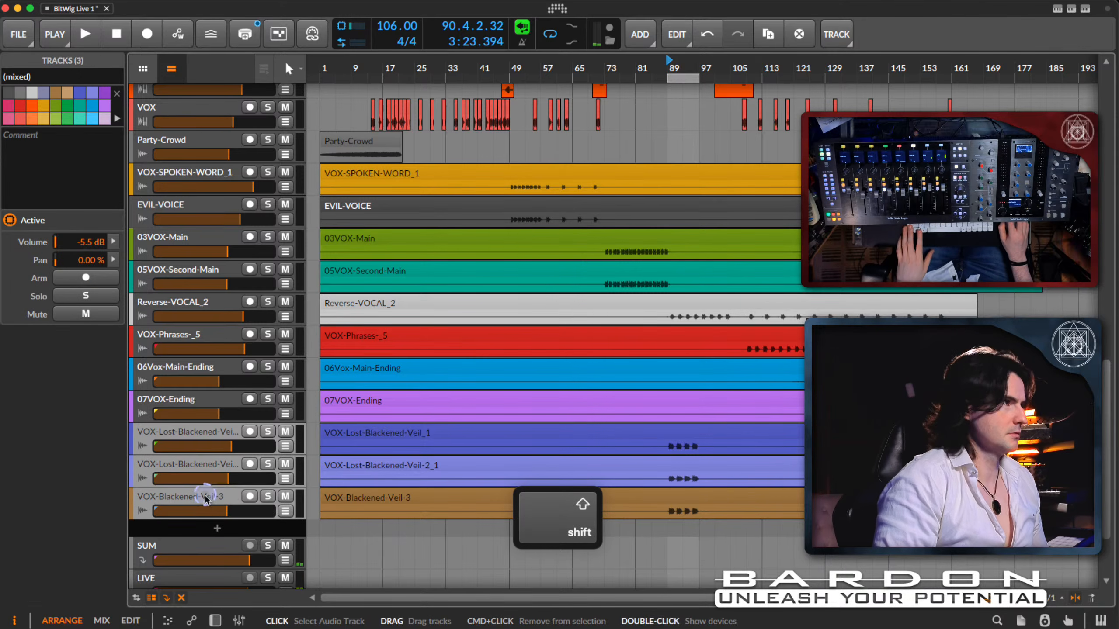
{"action": "left_click_drag", "start_coordinate": [205, 499], "coordinate": [190, 337]}
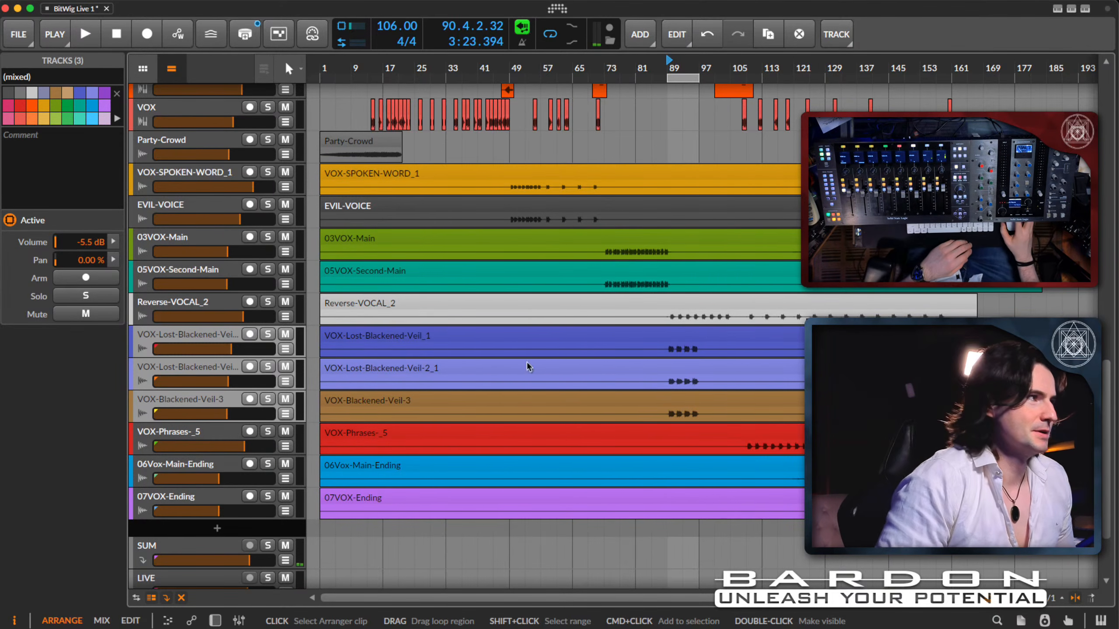
Step: Move the VOX-Blackened-Veil-3 track above the two VOX-Lost-Blackened-Veil tracks
{"action": "left_click", "coordinate": [216, 406]}
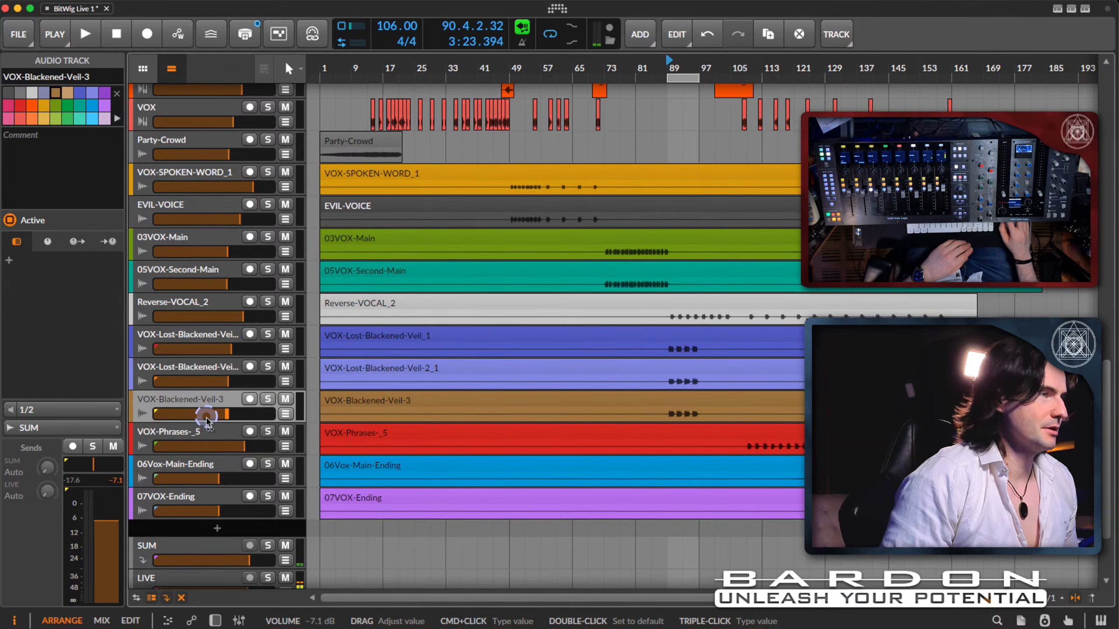
{"action": "left_click_drag", "start_coordinate": [207, 421], "coordinate": [207, 423]}
{"action": "left_click_drag", "start_coordinate": [205, 374], "coordinate": [202, 331]}
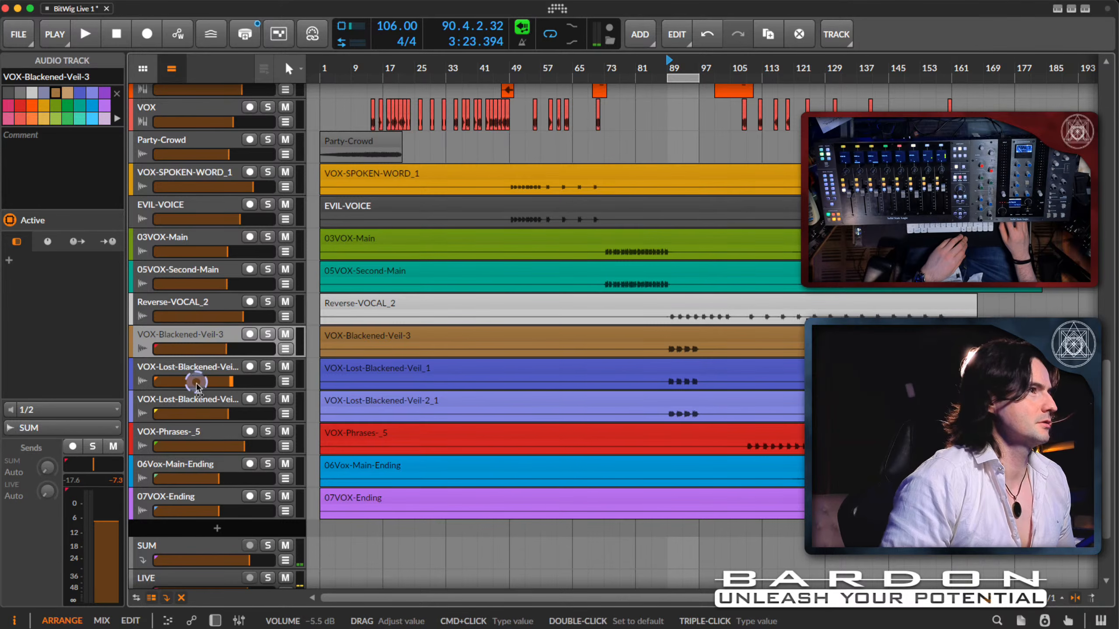
Step: Rename the VOX-Blackened-Veil-3 track as VOX-DRY
{"action": "double_click", "coordinate": [202, 337]}
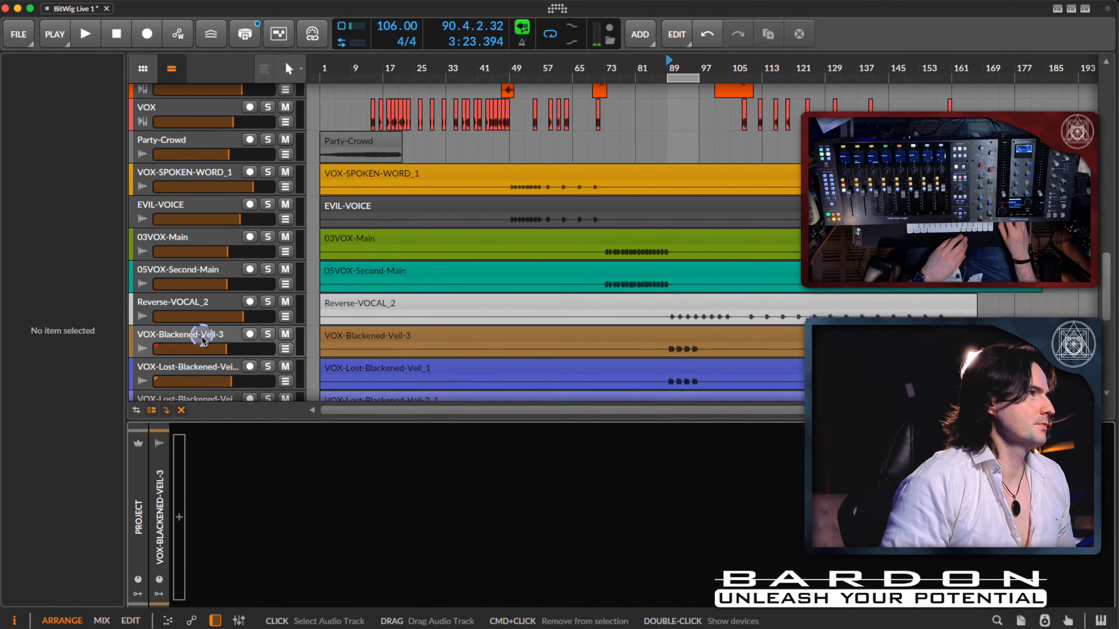
{"action": "right_click", "coordinate": [202, 337]}
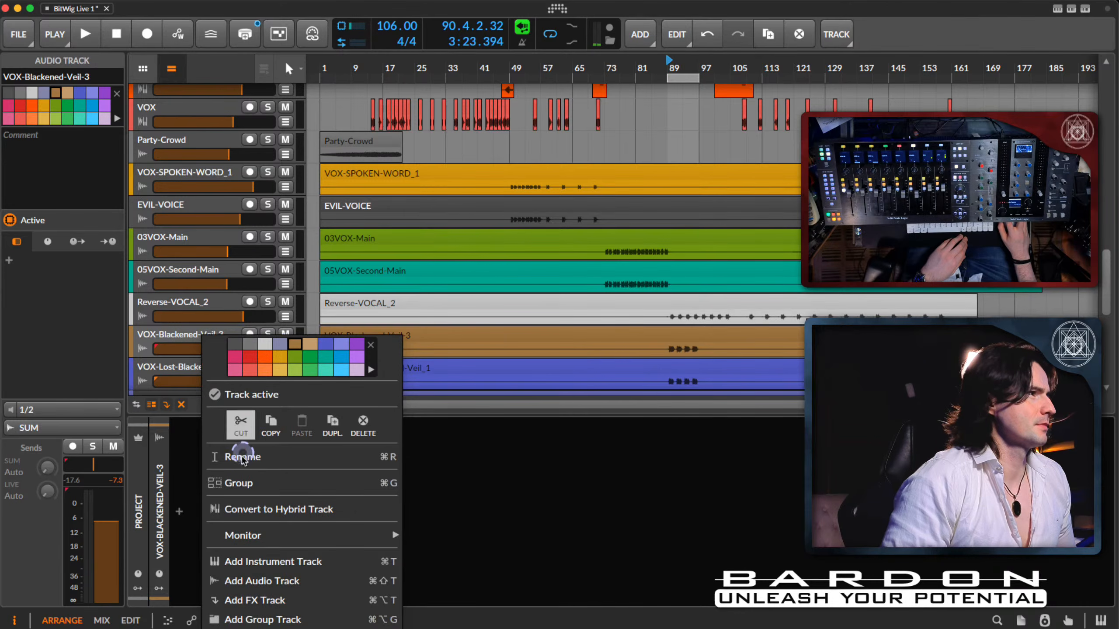
{"action": "left_click", "coordinate": [243, 457]}
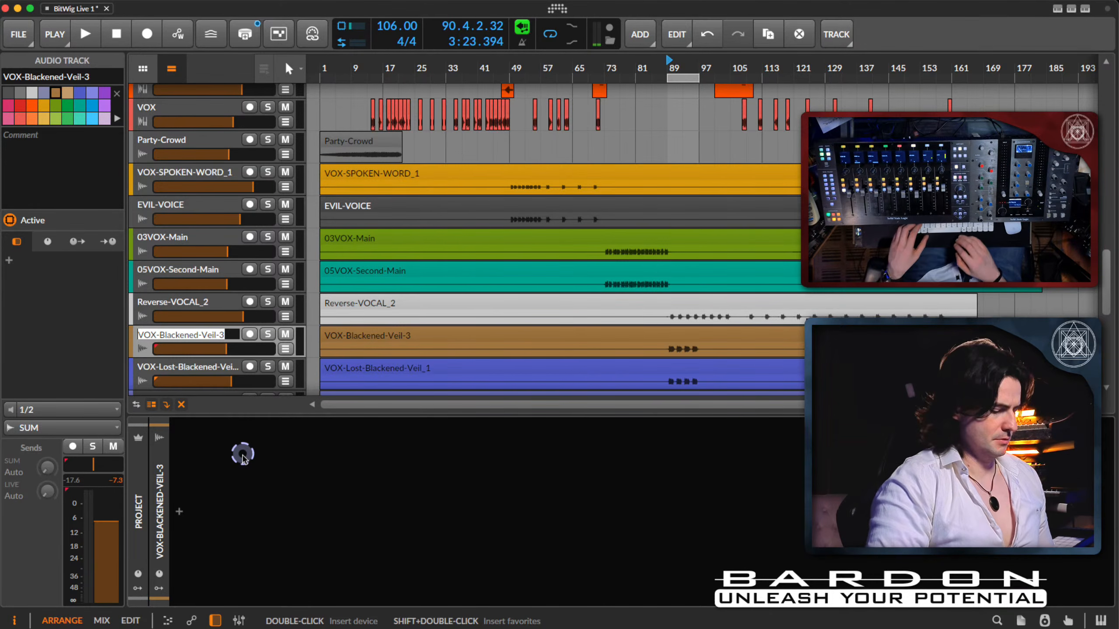
{"action": "key", "text": "Right"}
{"action": "key", "text": "BackSpace"}
{"action": "key", "text": "BackSpace"}
{"action": "key", "text": "BackSpace"}
{"action": "key", "text": "BackSpace"}
{"action": "key", "text": "BackSpace"}
{"action": "key", "text": "BackSpace"}
{"action": "key", "text": "BackSpace"}
{"action": "key", "text": "BackSpace"}
{"action": "key", "text": "BackSpace"}
{"action": "key", "text": "BackSpace"}
{"action": "key", "text": "BackSpace"}
{"action": "key", "text": "BackSpace"}
{"action": "key", "text": "BackSpace"}
{"action": "key", "text": "BackSpace"}
{"action": "key", "text": "BackSpace"}
{"action": "key", "text": "BackSpace"}
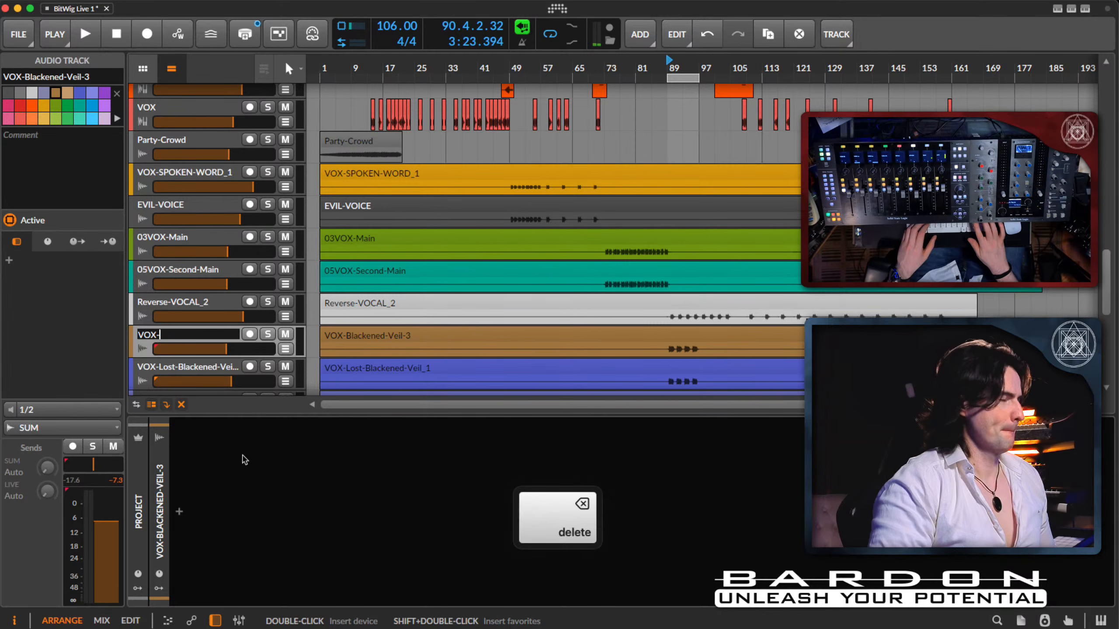
{"action": "type", "text": "dr"}
{"action": "key", "text": "BackSpace"}
{"action": "key", "text": "BackSpace"}
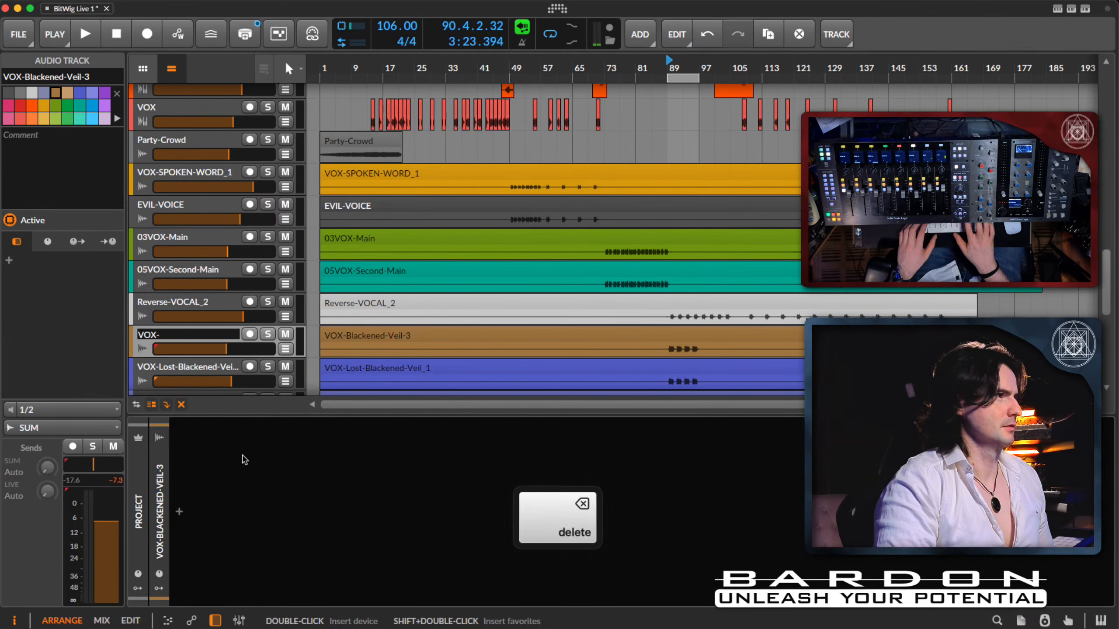
{"action": "key", "text": "Caps_Lock"}
{"action": "type", "text": "DRY"}
{"action": "key", "text": "Return"}
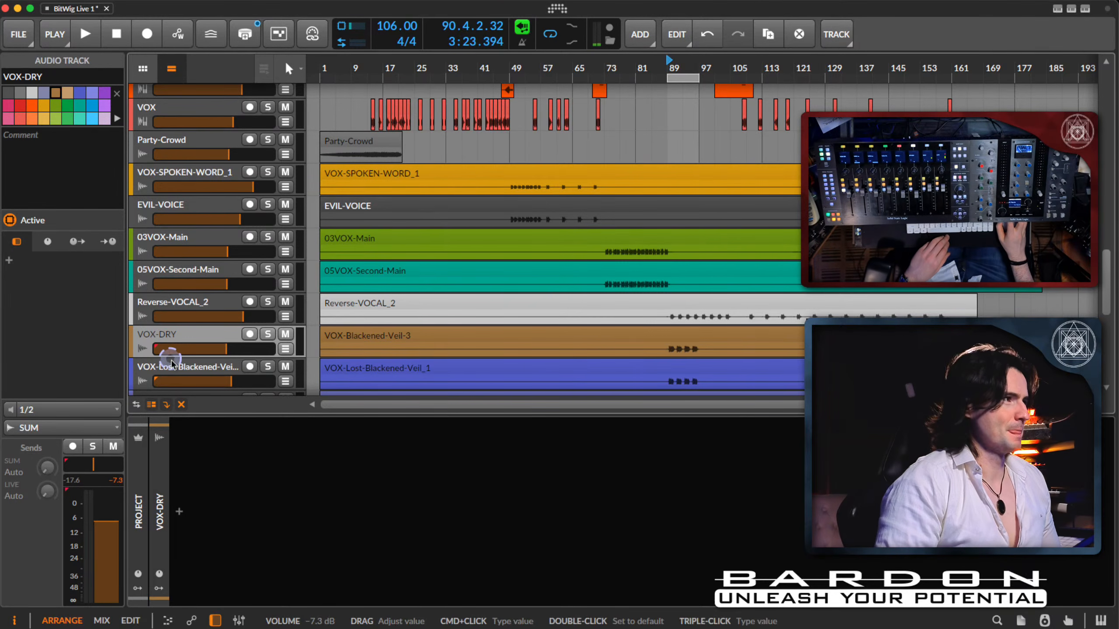
Step: Rename the VOX-Lost-Blackened-Veil_1 track as VOX L
{"action": "scroll", "coordinate": [172, 364], "scroll_direction": "down", "scroll_amount": 3}
{"action": "left_click", "coordinate": [188, 234]}
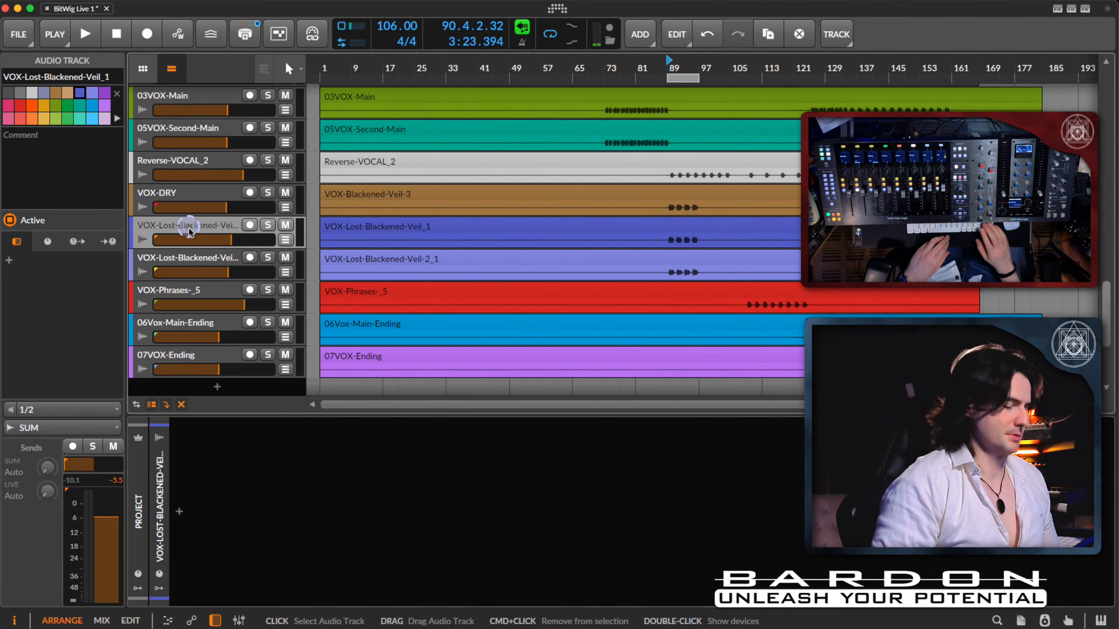
{"action": "key", "text": "Return"}
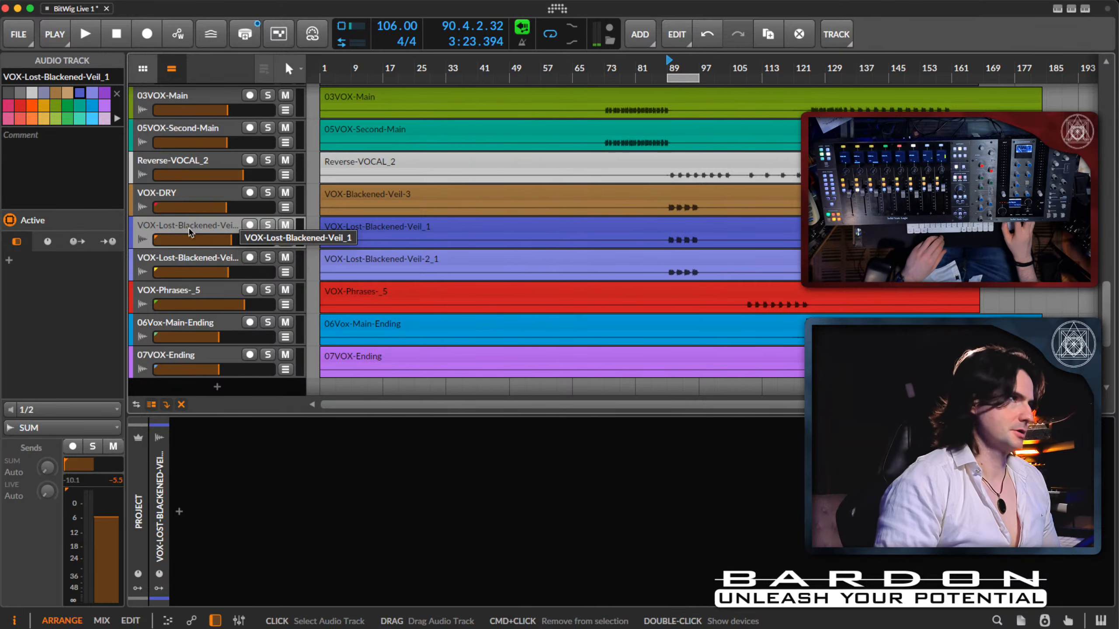
{"action": "right_click", "coordinate": [188, 230]}
{"action": "left_click", "coordinate": [231, 350]}
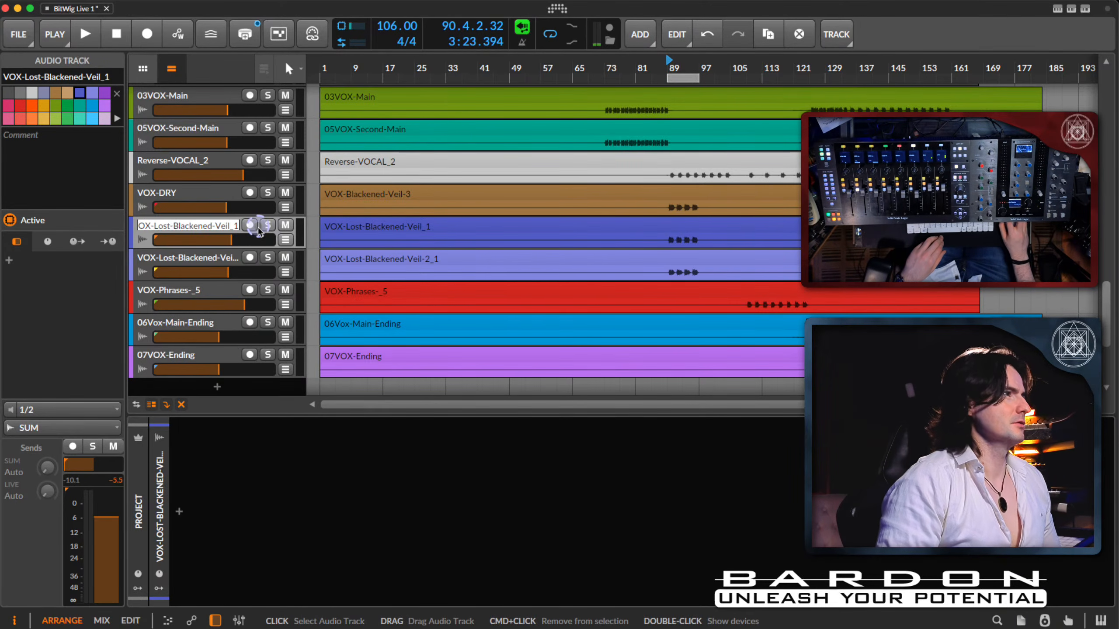
{"action": "key", "text": "BackSpace"}
{"action": "type", "text": "vos"}
{"action": "key", "text": "BackSpace"}
{"action": "key", "text": "BackSpace"}
{"action": "key", "text": "BackSpace"}
{"action": "key", "text": "Caps_Lock"}
{"action": "type", "text": "VO"}
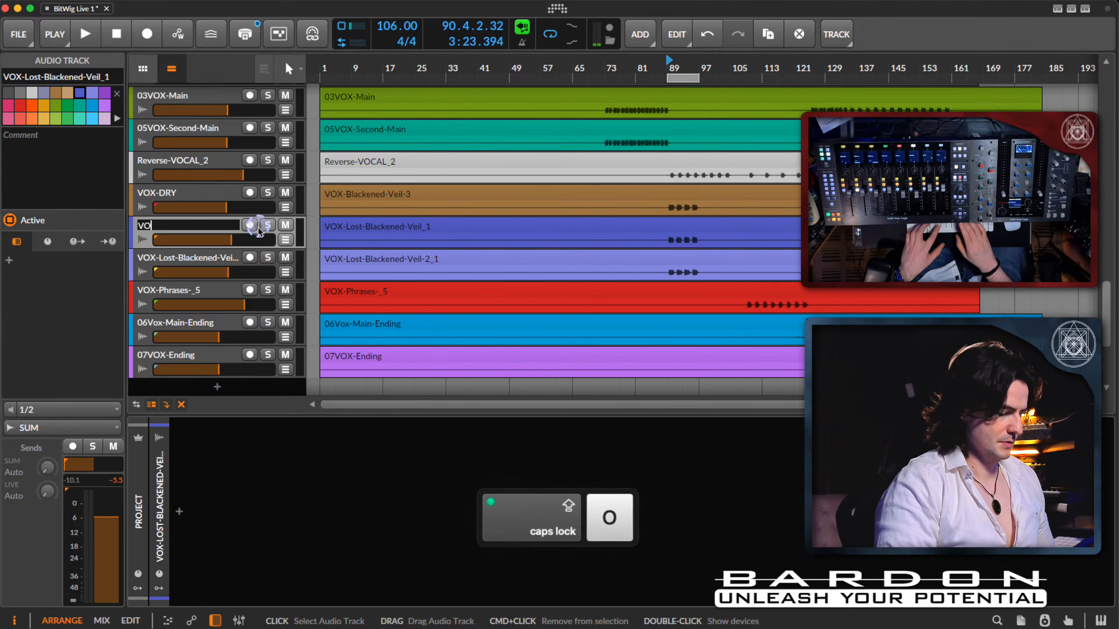
{"action": "type", "text": "X L"}
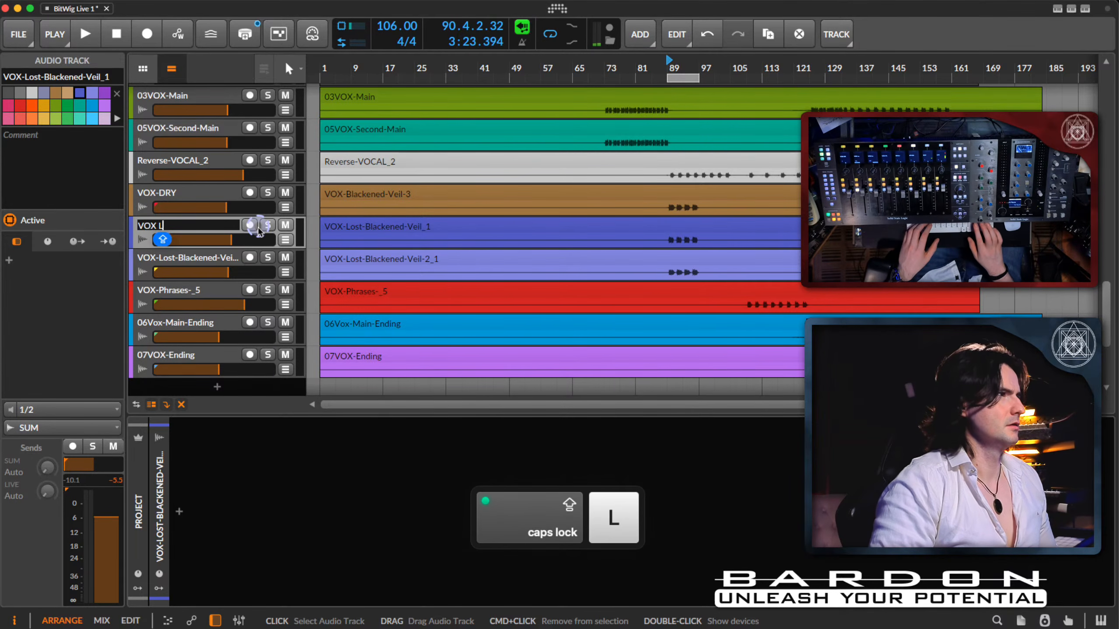
{"action": "key", "text": "Return"}
Step: Rename the VOX-Lost-Blackened-Veil-2_1 track as VOX R
{"action": "left_click", "coordinate": [205, 268]}
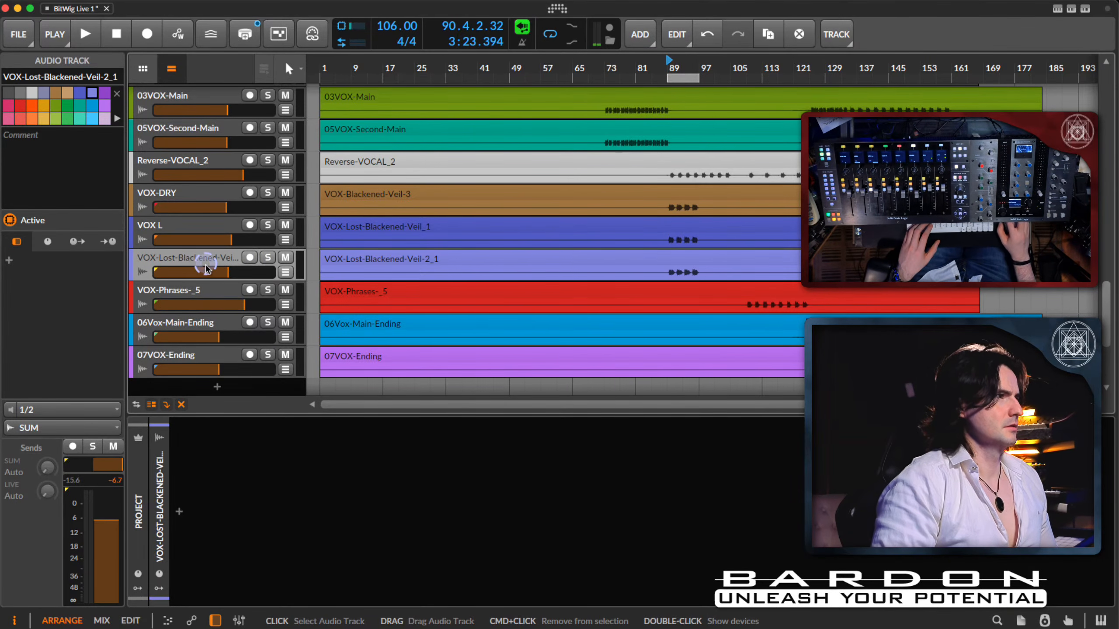
{"action": "right_click", "coordinate": [205, 268]}
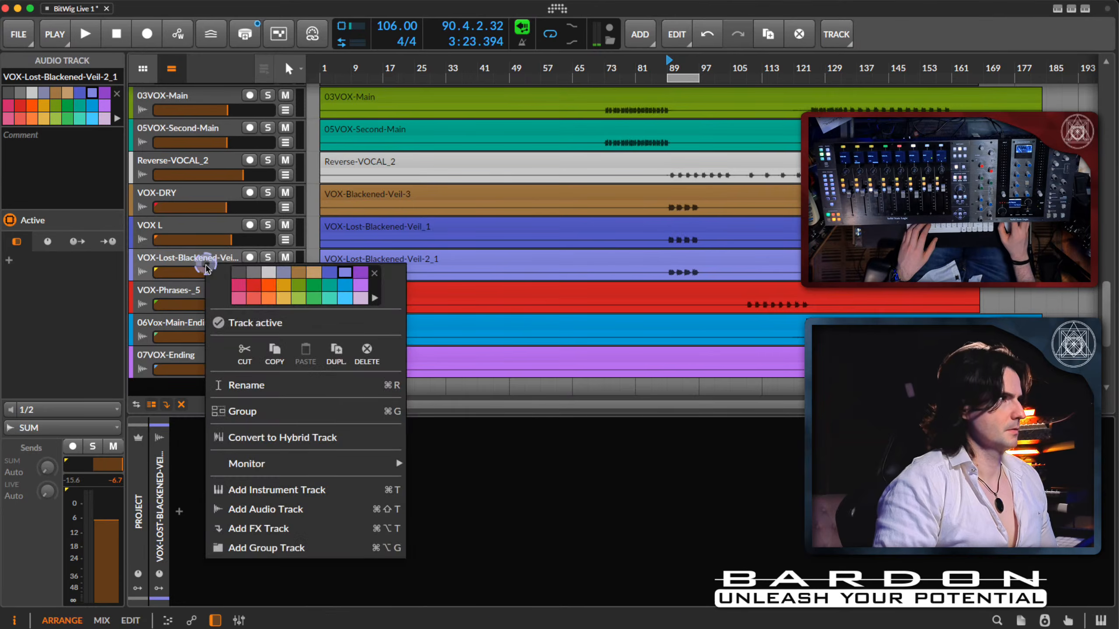
{"action": "left_click", "coordinate": [271, 386]}
{"action": "type", "text": "VOX R"}
{"action": "key", "text": "Return"}
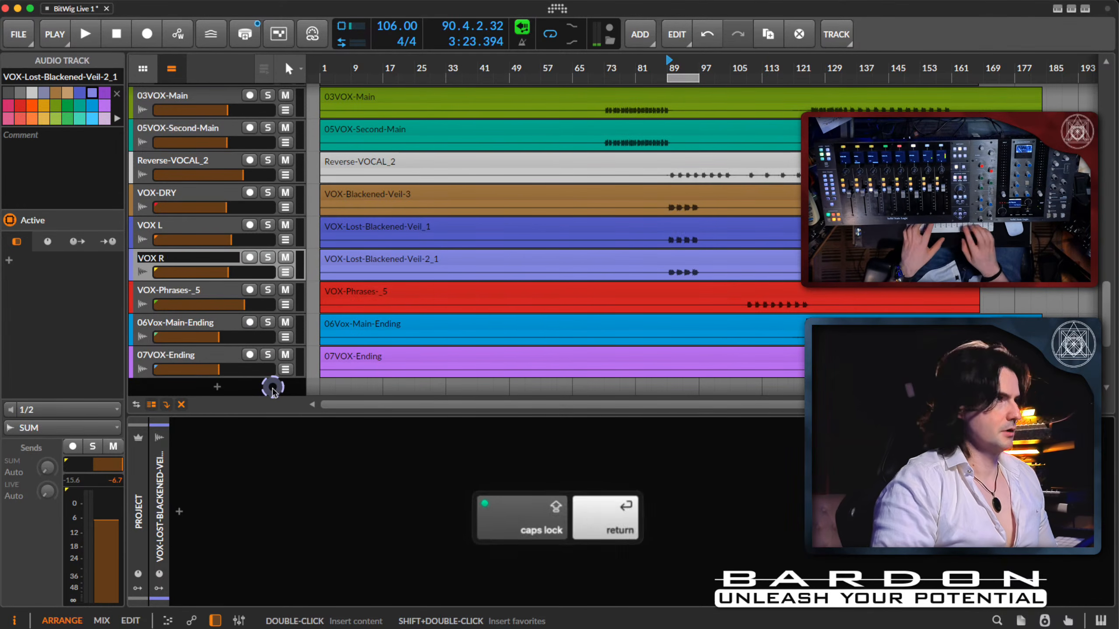
Step: Rename the VOX-Phrases-_5 track as V PHR
{"action": "left_click", "coordinate": [178, 294]}
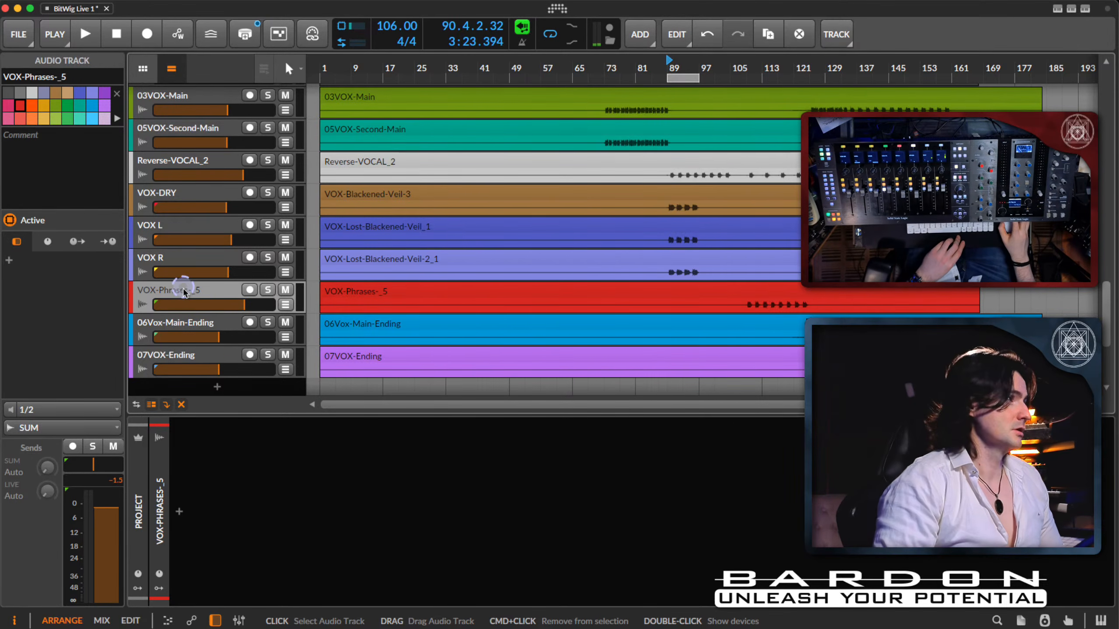
{"action": "right_click", "coordinate": [184, 293]}
{"action": "left_click", "coordinate": [345, 411]}
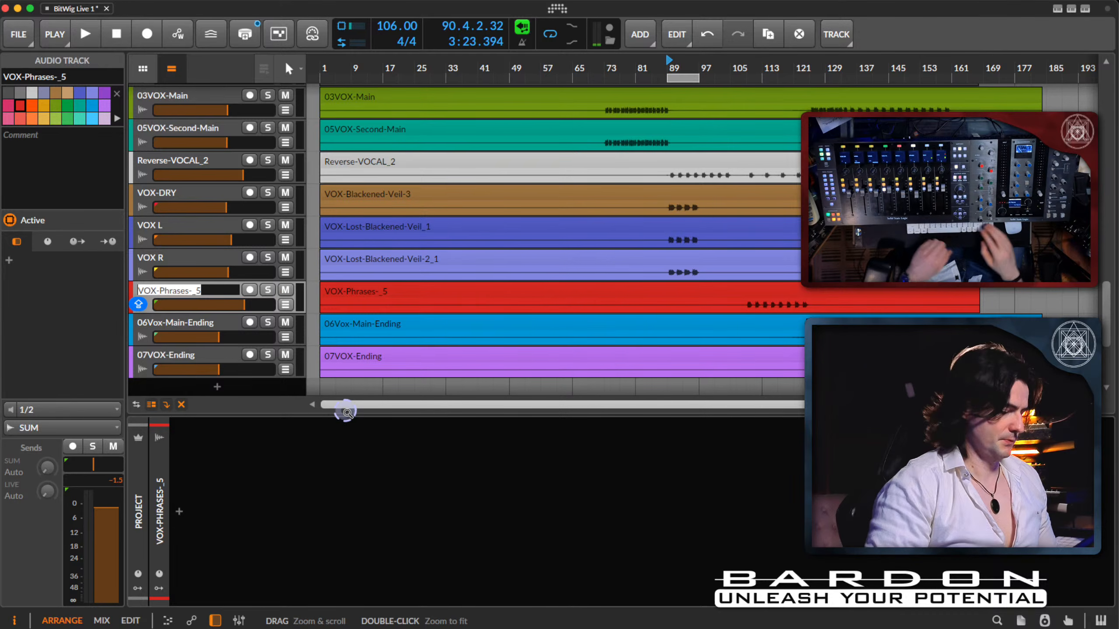
{"action": "type", "text": "PHR"}
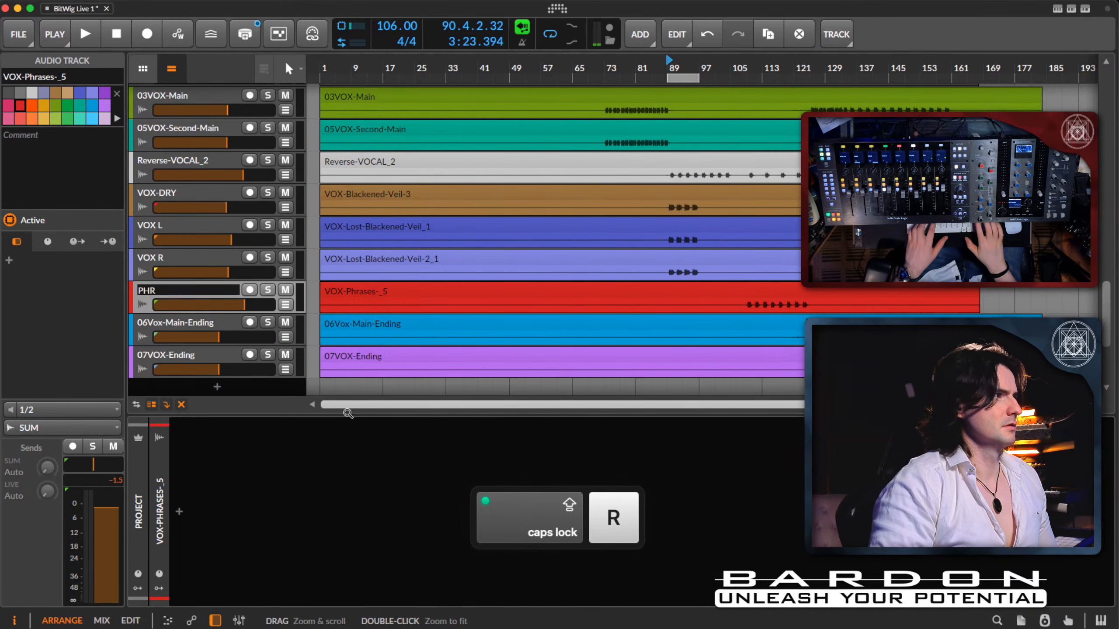
{"action": "key", "text": "Left"}
{"action": "key", "text": "Left"}
{"action": "key", "text": "Left"}
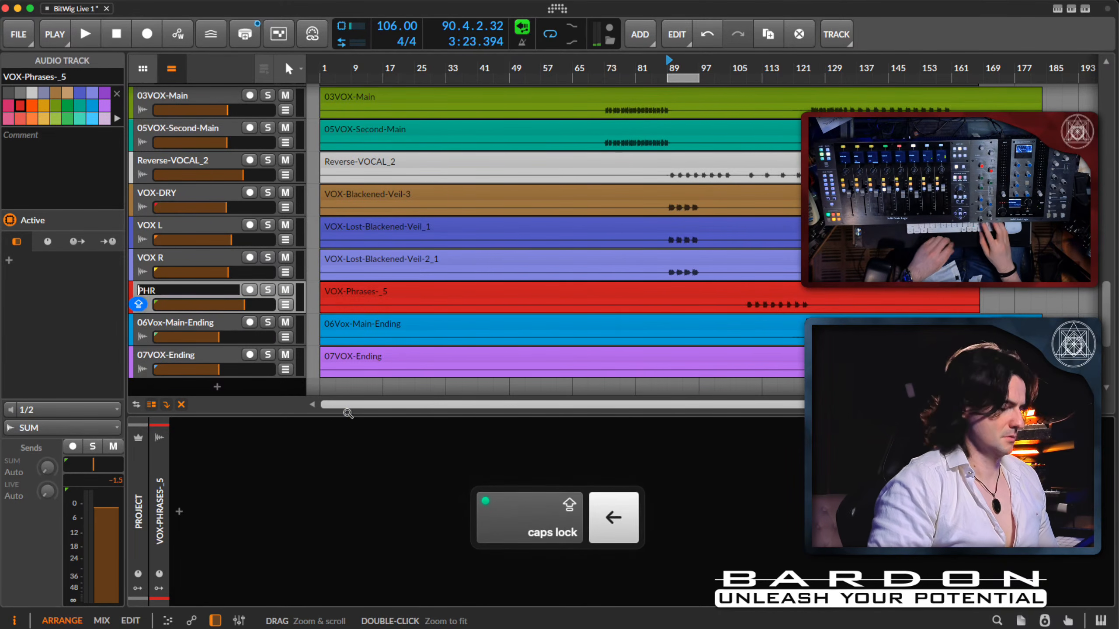
{"action": "type", "text": "V"}
{"action": "key", "text": "Return"}
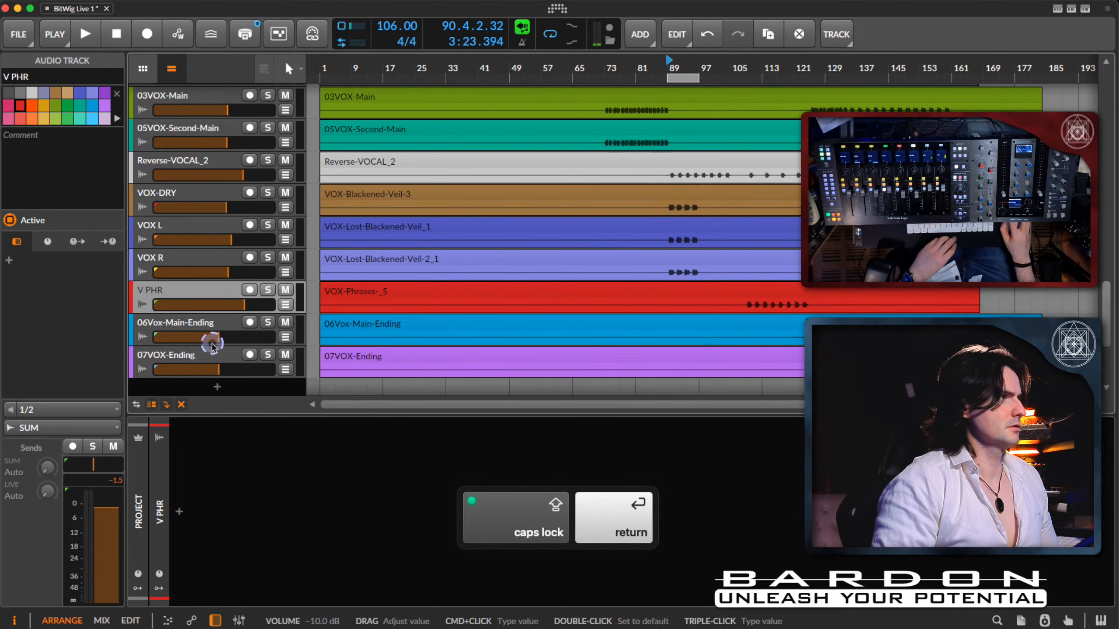
Step: Rename the 06Vox-Main-Ending track as V ENDING 1
{"action": "left_click", "coordinate": [204, 326]}
{"action": "right_click", "coordinate": [204, 327]}
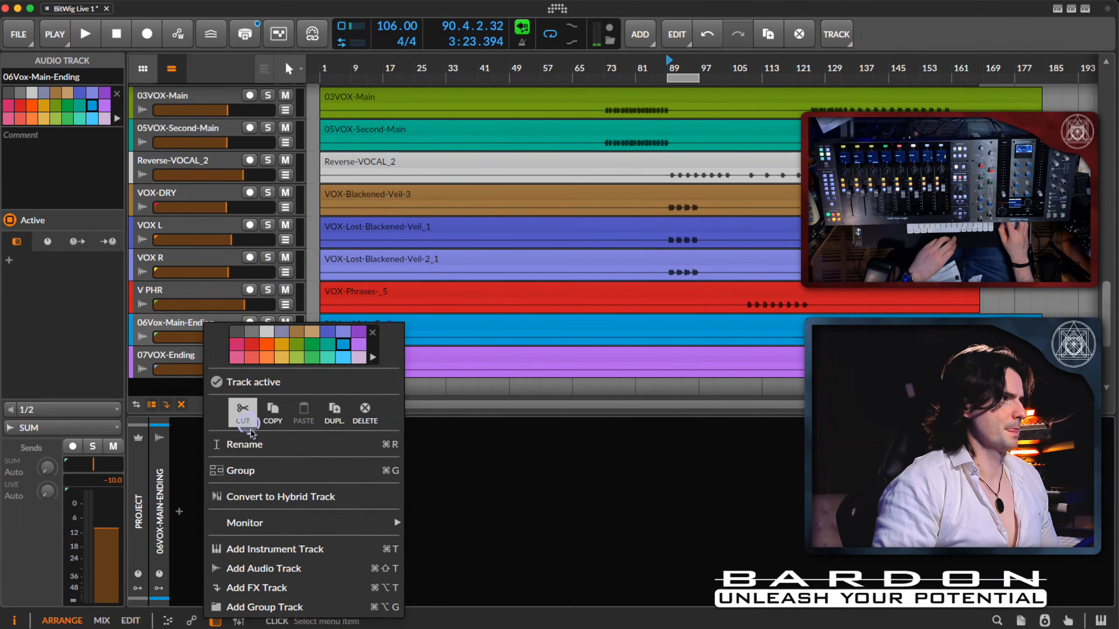
{"action": "left_click", "coordinate": [257, 445]}
{"action": "type", "text": "V EN"}
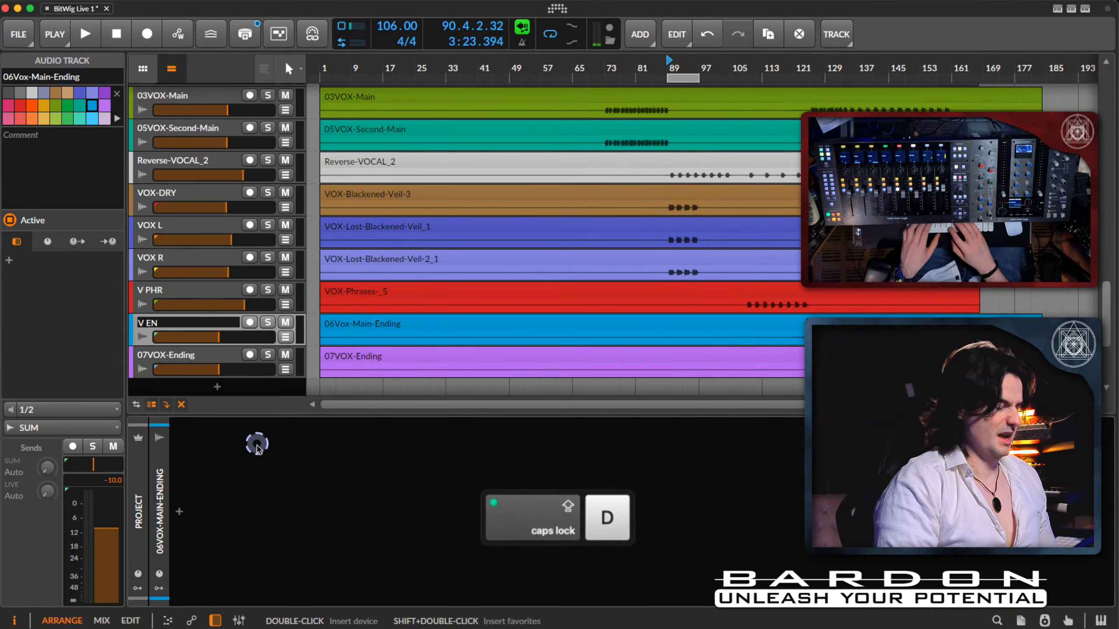
{"action": "type", "text": "DING"}
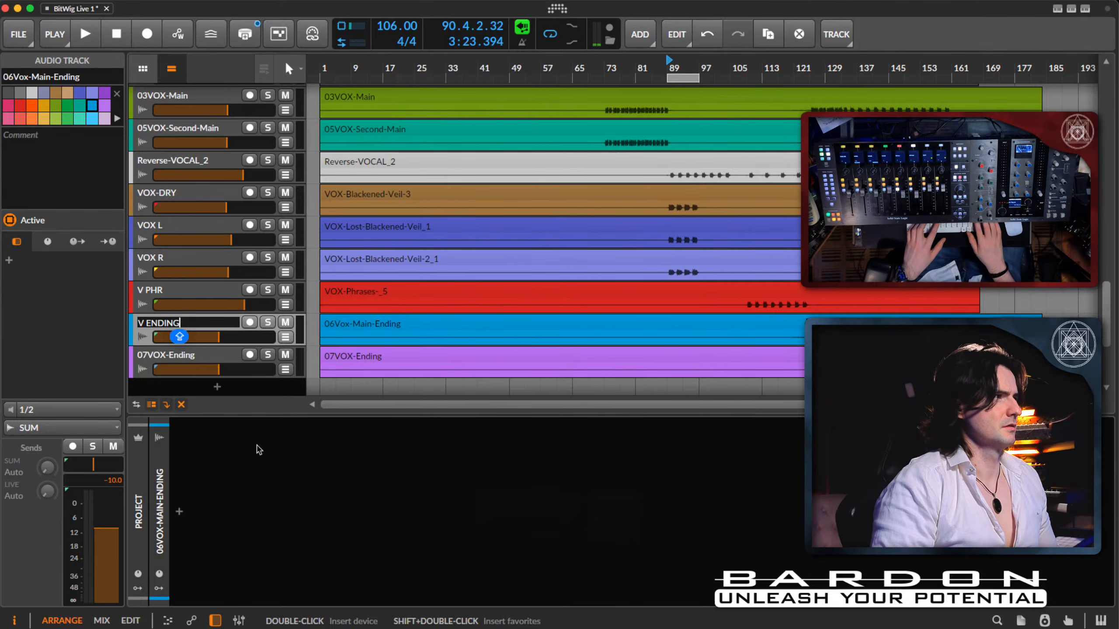
{"action": "type", "text": " 1"}
{"action": "key", "text": "Return"}
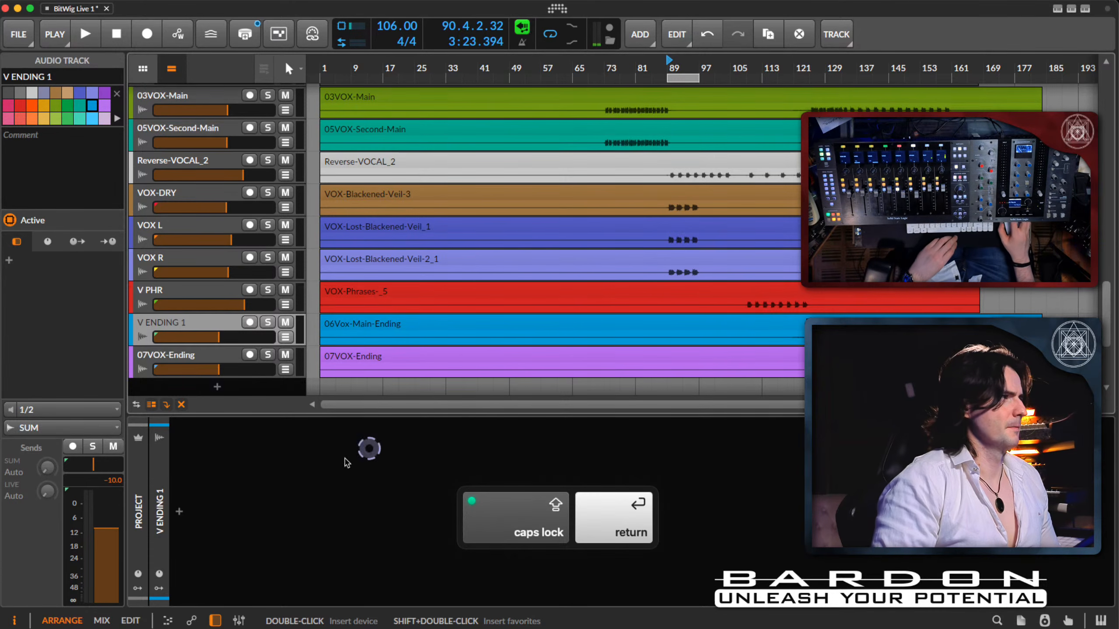
Step: Rename the 07VOX-Ending track as V ENDING 2
{"action": "left_click", "coordinate": [202, 359]}
{"action": "right_click", "coordinate": [202, 358]}
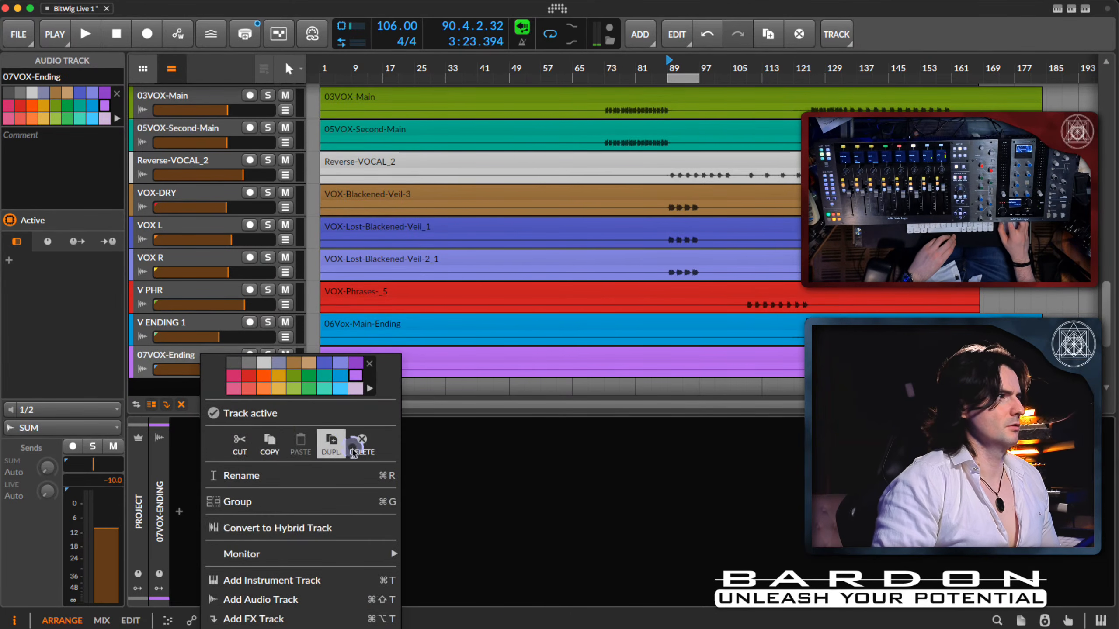
{"action": "left_click", "coordinate": [277, 476]}
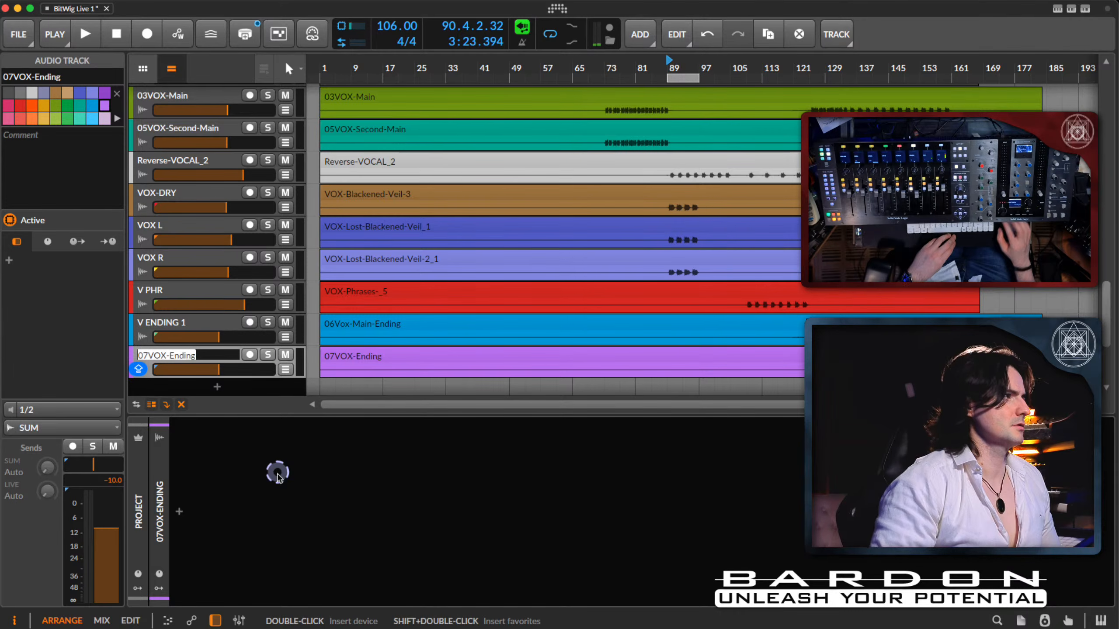
{"action": "key", "text": "Caps_Lock"}
{"action": "type", "text": "V "}
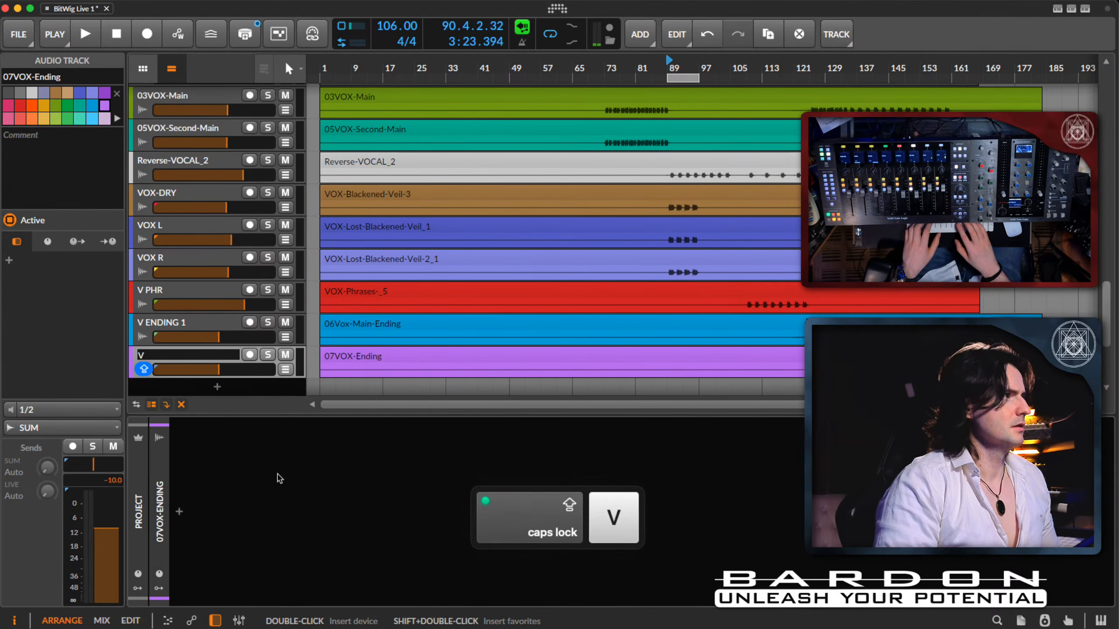
{"action": "type", "text": "ENDING 2"}
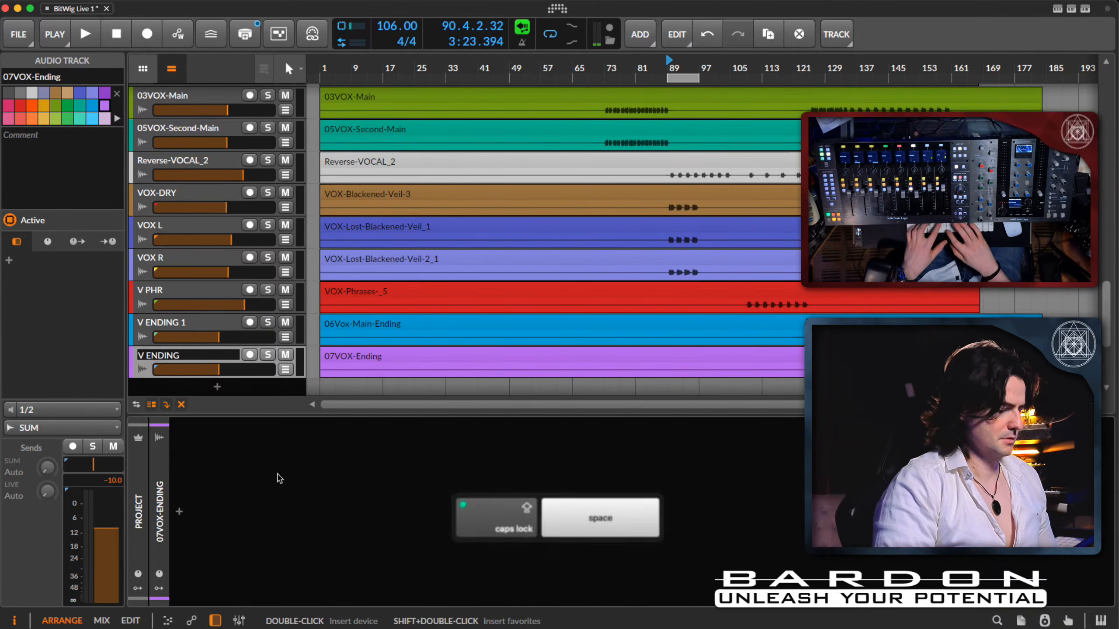
{"action": "key", "text": "Return"}
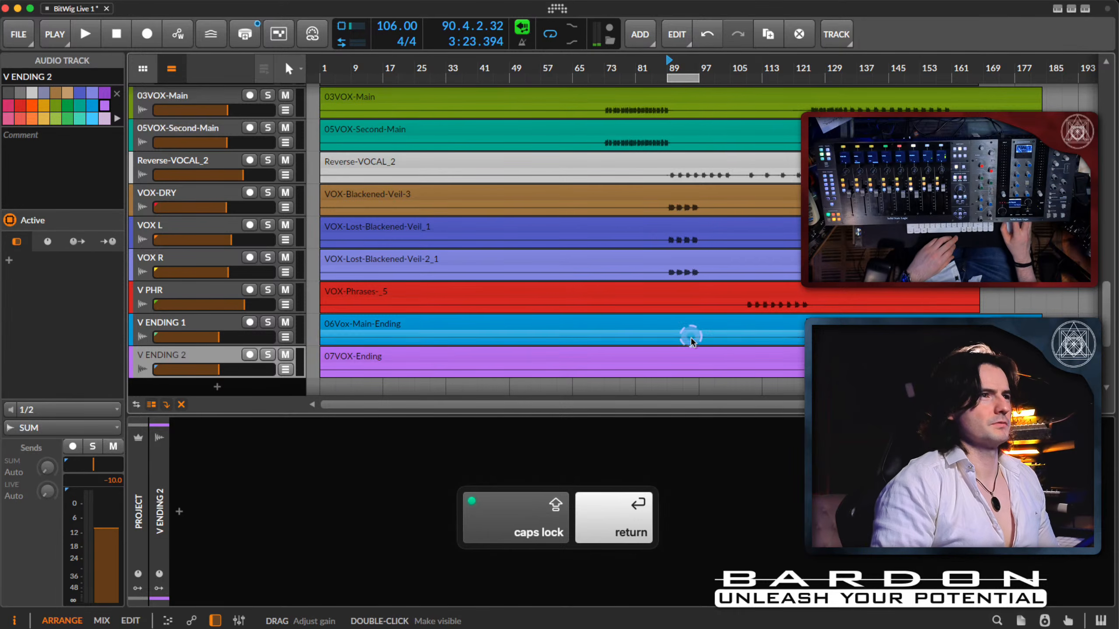
Step: Rename the 03VOX-Main track as VOX
{"action": "scroll", "coordinate": [712, 295], "scroll_direction": "down", "scroll_amount": 4}
{"action": "scroll", "coordinate": [715, 303], "scroll_direction": "up", "scroll_amount": 5}
{"action": "scroll", "coordinate": [714, 300], "scroll_direction": "up", "scroll_amount": 1}
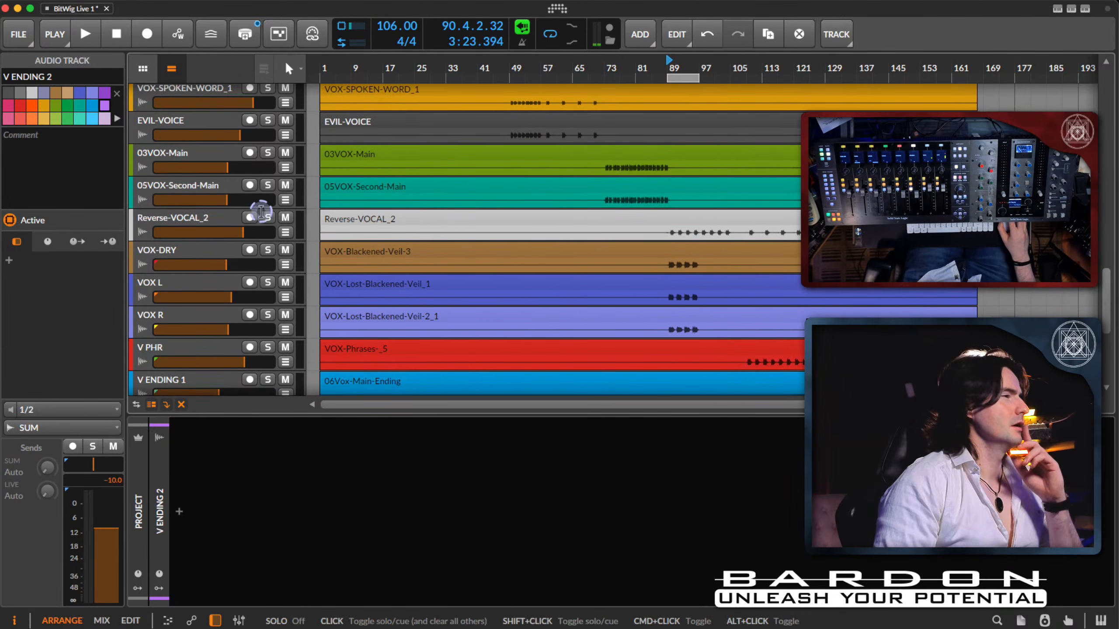
{"action": "scroll", "coordinate": [176, 176], "scroll_direction": "up", "scroll_amount": 1}
{"action": "left_click", "coordinate": [189, 176]}
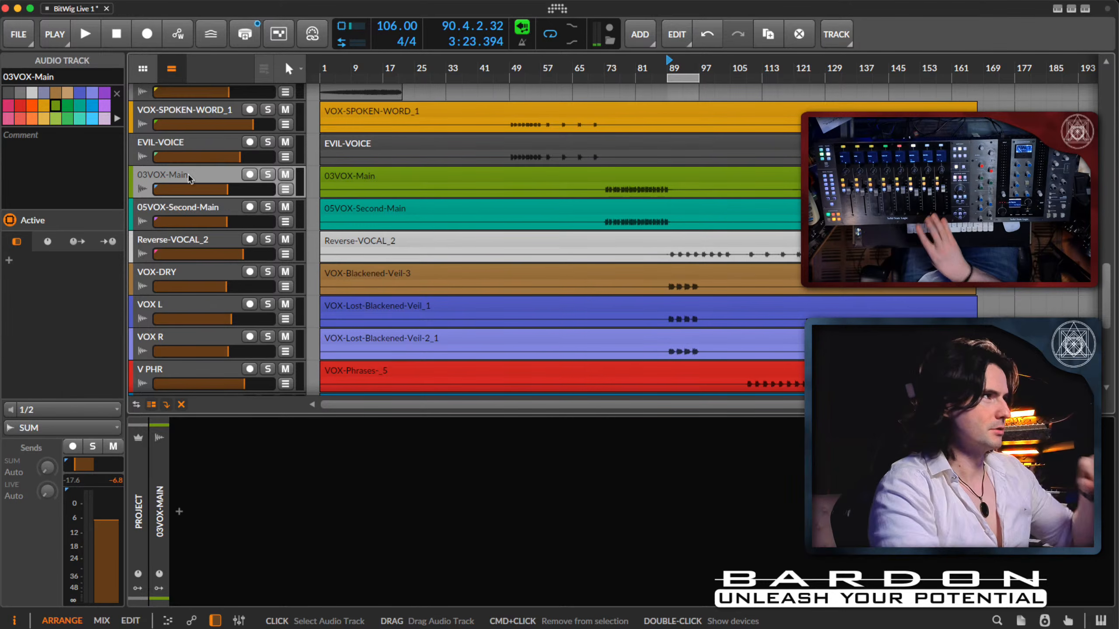
{"action": "right_click", "coordinate": [189, 177]}
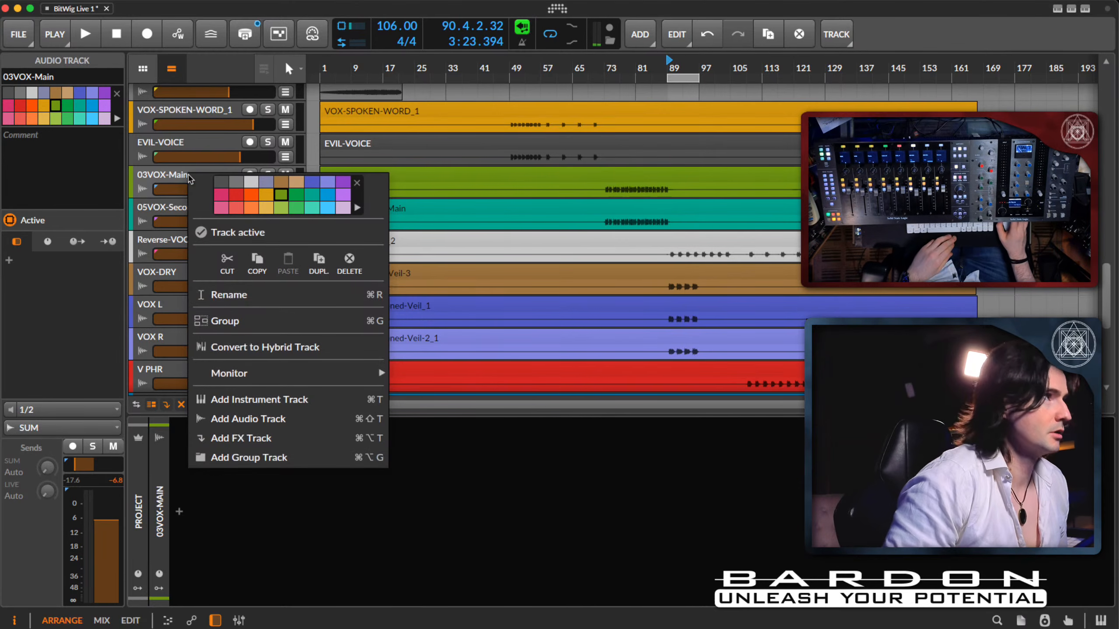
{"action": "left_click", "coordinate": [273, 301]}
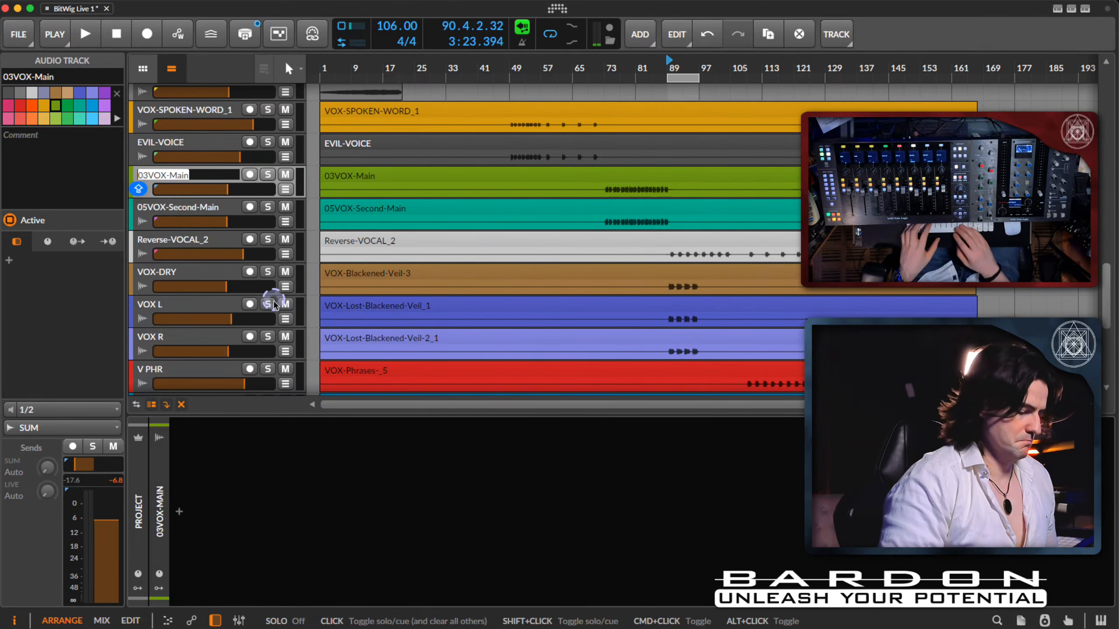
{"action": "type", "text": "VOX"}
{"action": "key", "text": "Return"}
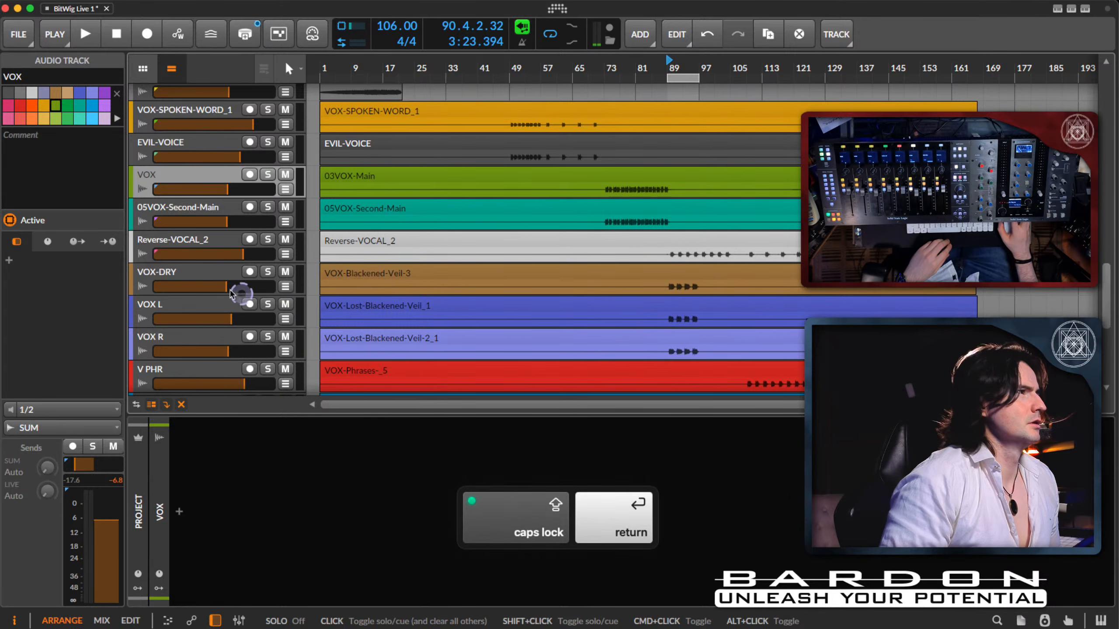
Step: Rename the 05VOX-Second-Main track as VOX 2
{"action": "left_click", "coordinate": [202, 212]}
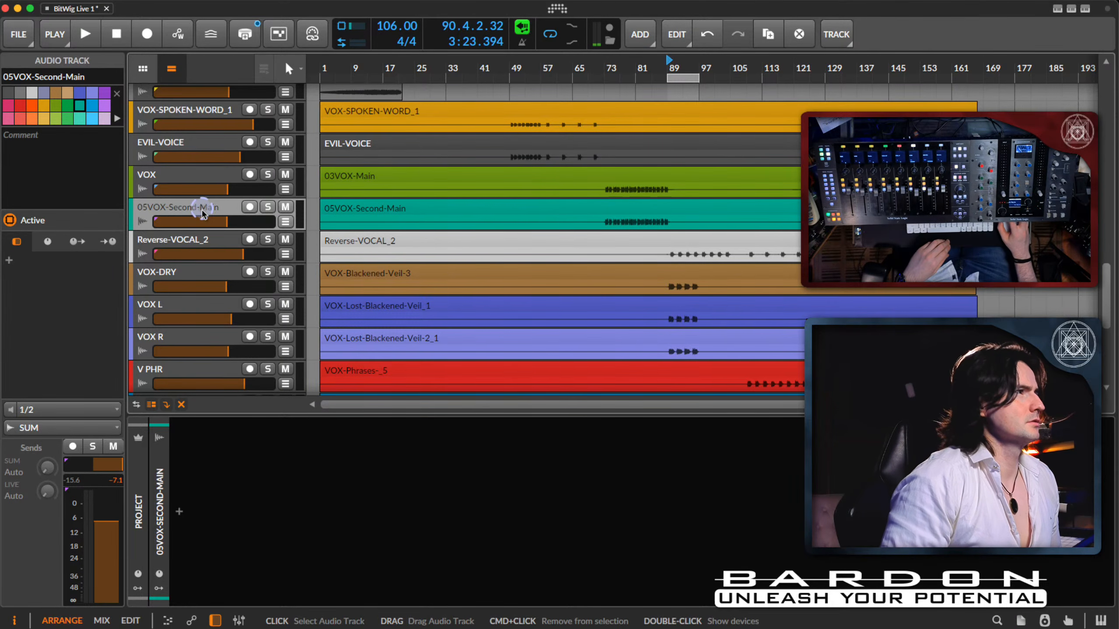
{"action": "right_click", "coordinate": [202, 212]}
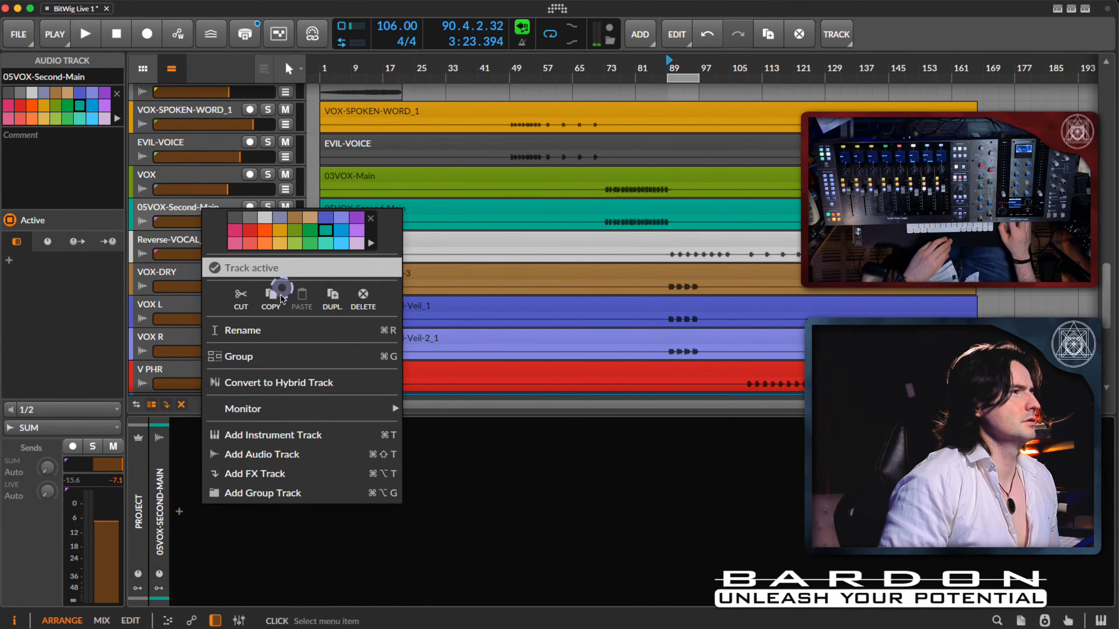
{"action": "left_click", "coordinate": [284, 340]}
{"action": "key", "text": "Right"}
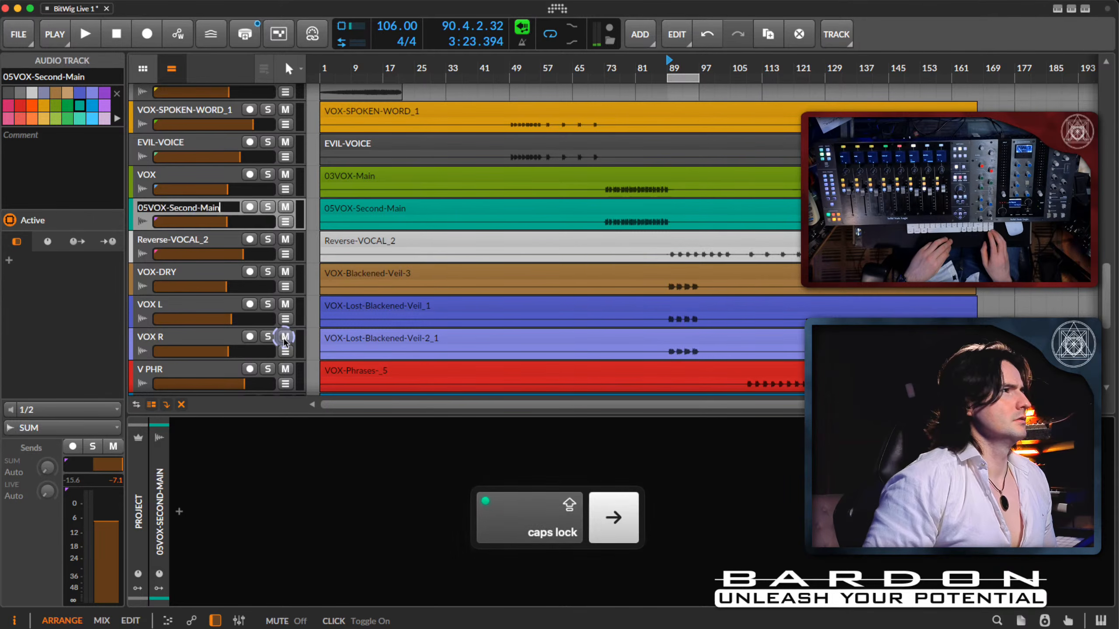
{"action": "key", "text": "BackSpace"}
{"action": "key", "text": "BackSpace"}
{"action": "key", "text": "BackSpace"}
{"action": "key", "text": "super+a"}
{"action": "type", "text": "VOX "}
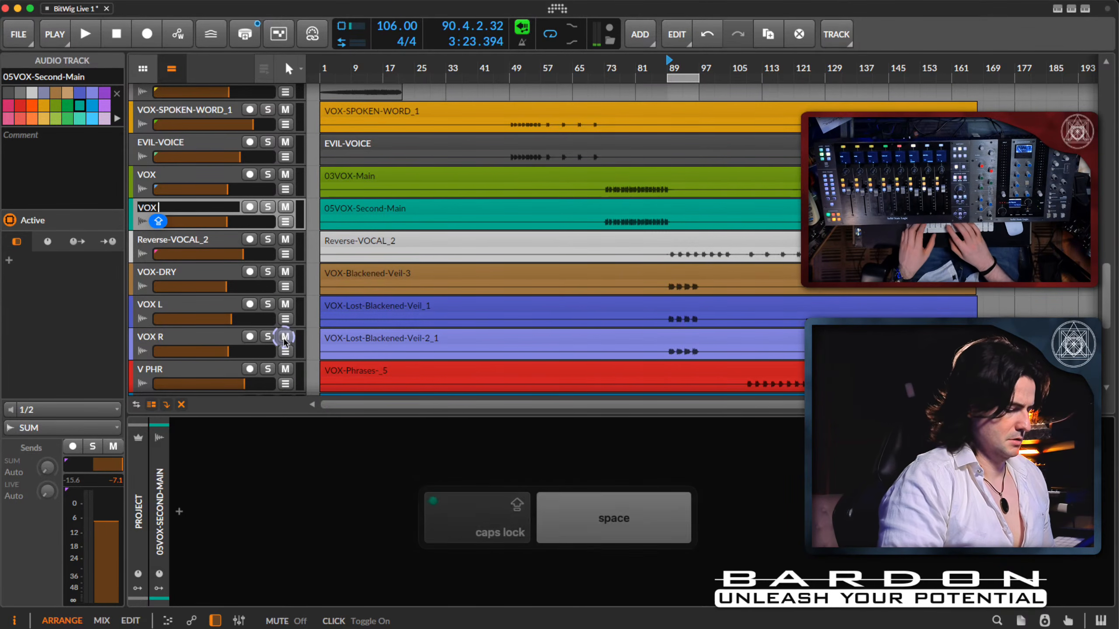
{"action": "type", "text": "2"}
{"action": "key", "text": "Return"}
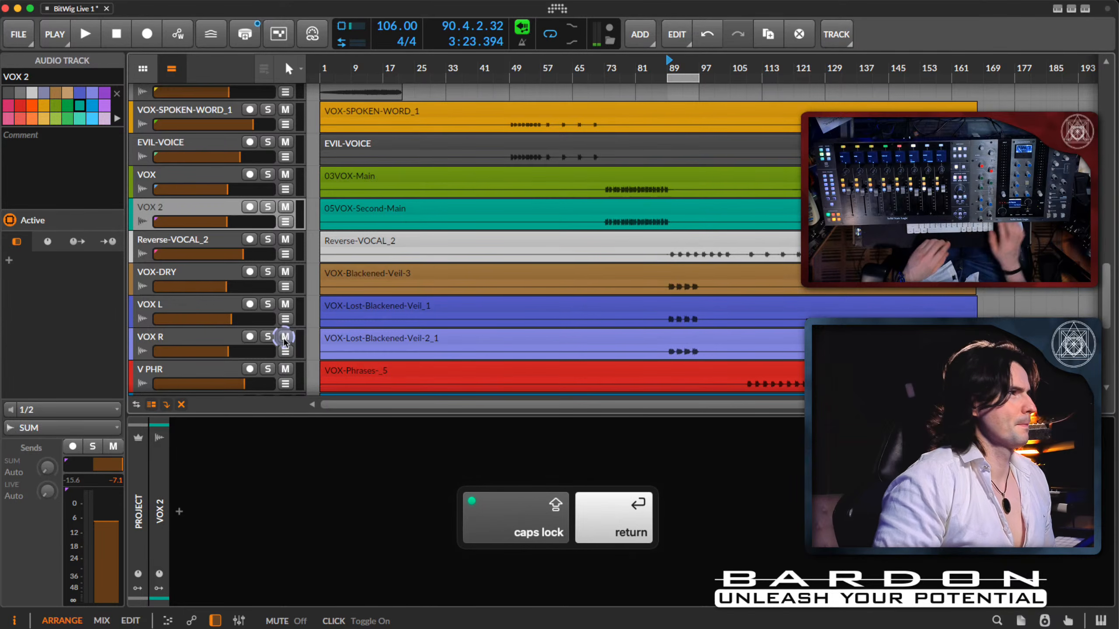
Step: Rename the Reverse-VOCAL_2 track as R VOX
{"action": "left_click", "coordinate": [207, 246]}
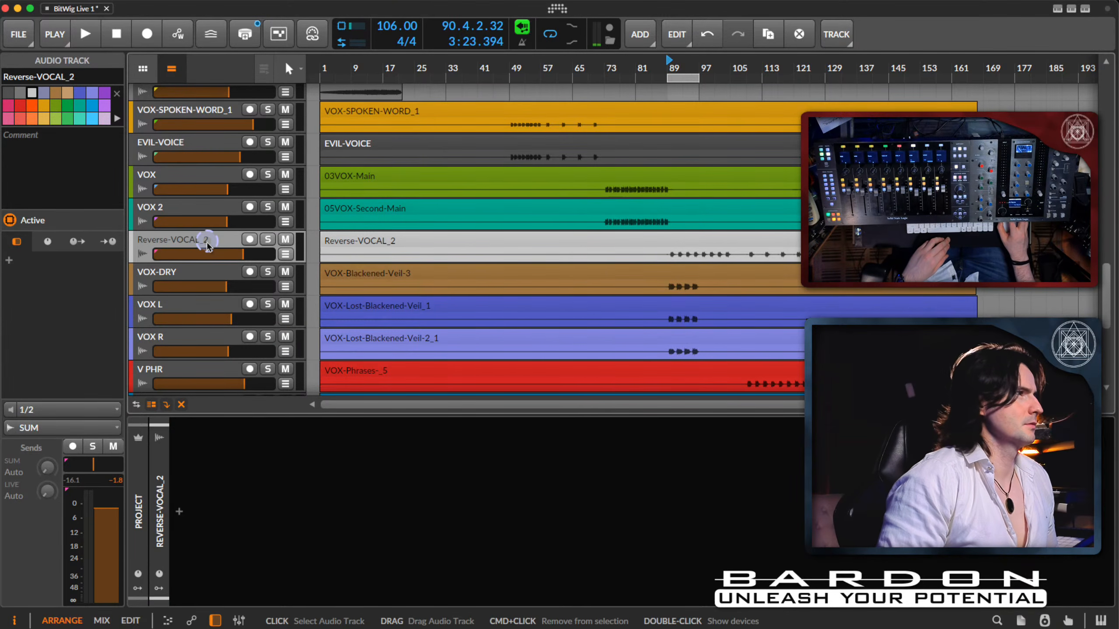
{"action": "right_click", "coordinate": [207, 246]}
{"action": "left_click", "coordinate": [265, 365]}
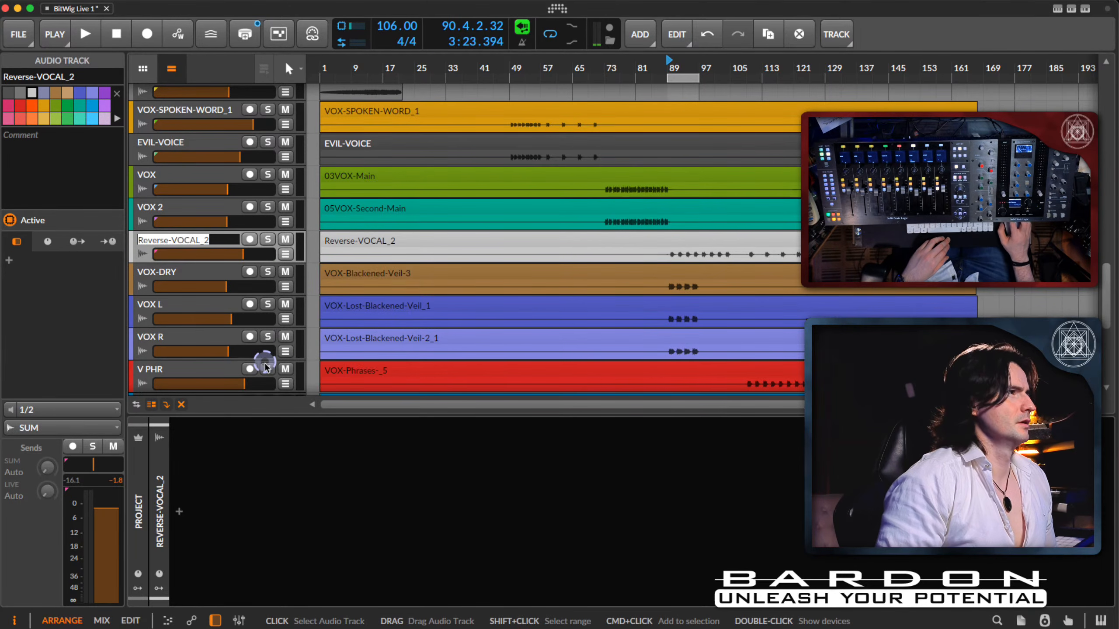
{"action": "type", "text": "R VOX"}
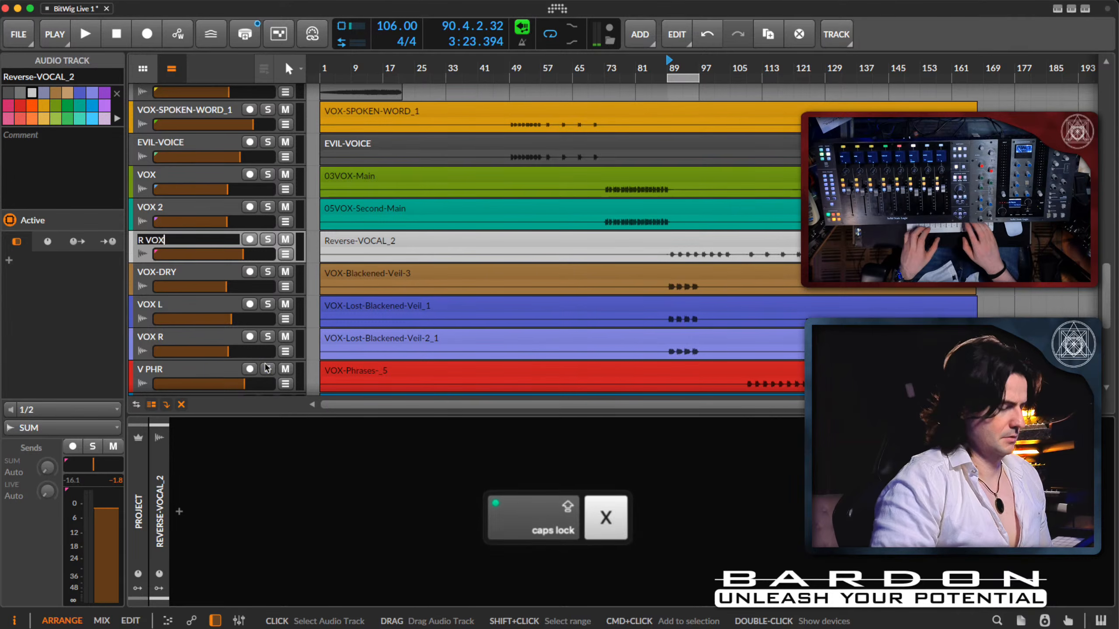
{"action": "key", "text": "Return"}
Step: Rename the EVIL-VOICE track as EVIL
{"action": "scroll", "coordinate": [175, 270], "scroll_direction": "down", "scroll_amount": 5}
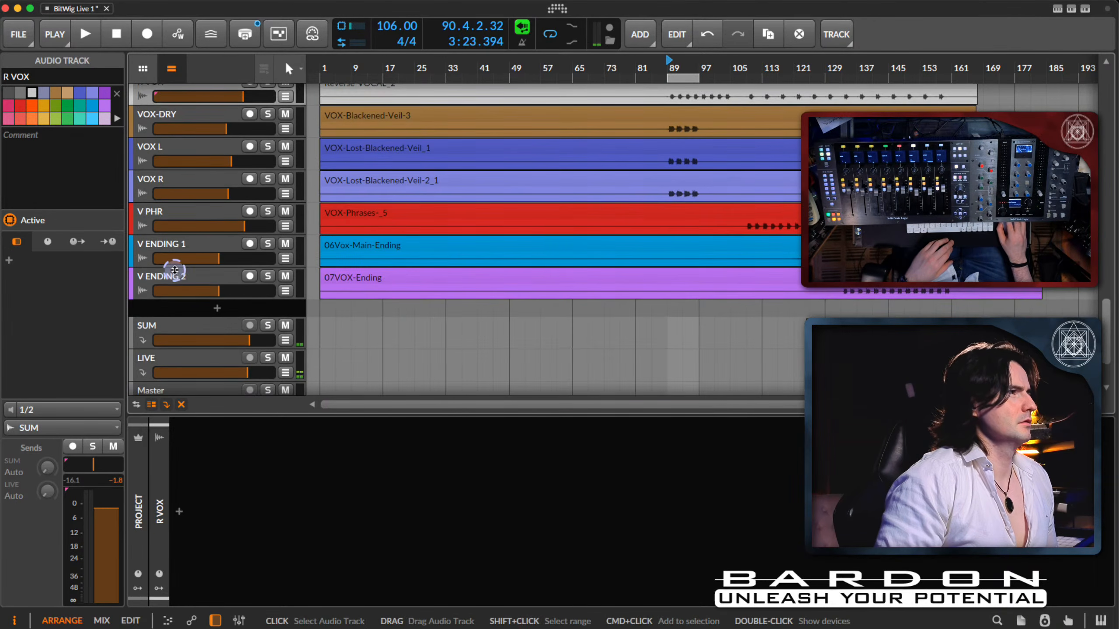
{"action": "scroll", "coordinate": [175, 275], "scroll_direction": "up", "scroll_amount": 6}
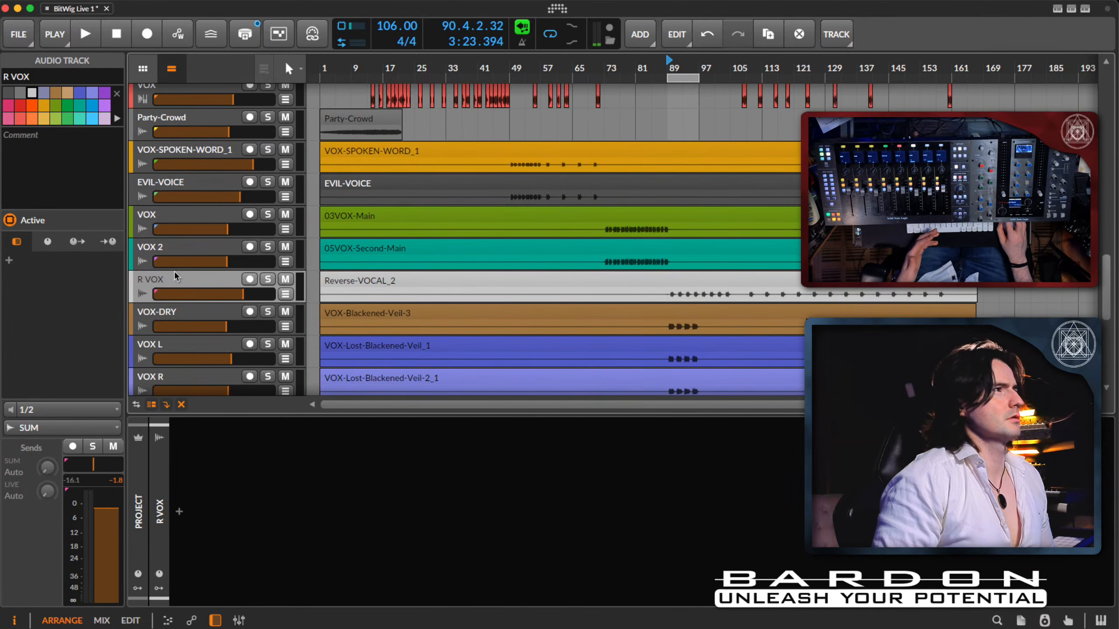
{"action": "scroll", "coordinate": [174, 276], "scroll_direction": "up", "scroll_amount": 2}
{"action": "left_click", "coordinate": [170, 254]}
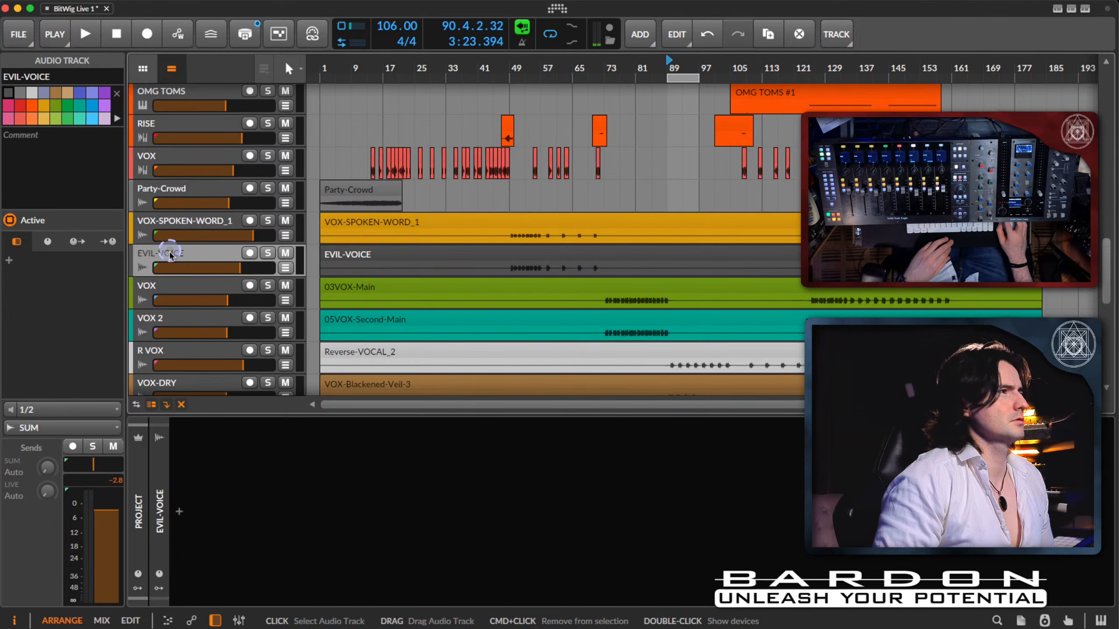
{"action": "right_click", "coordinate": [170, 254]}
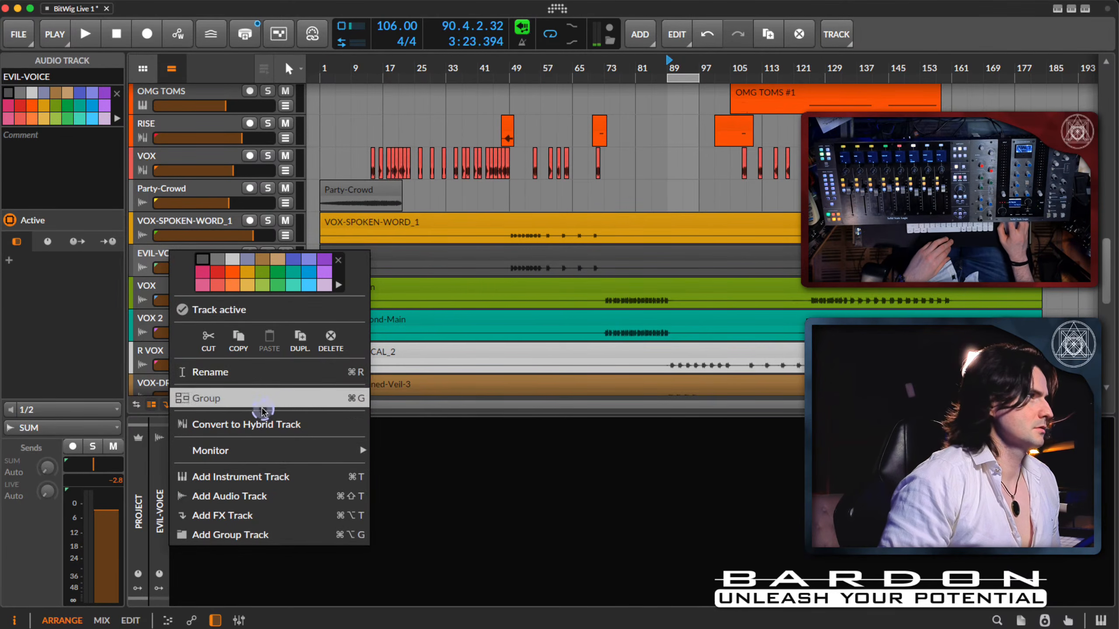
{"action": "left_click", "coordinate": [263, 376]}
{"action": "key", "text": "Caps_Lock"}
{"action": "type", "text": "E"}
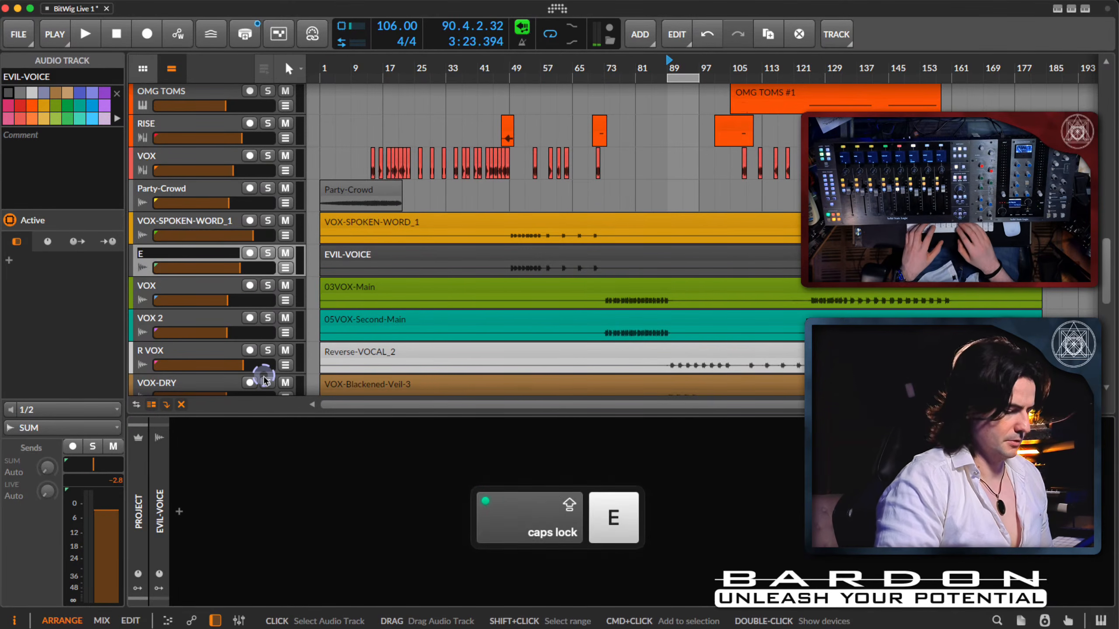
{"action": "type", "text": "VIL"}
{"action": "key", "text": "Return"}
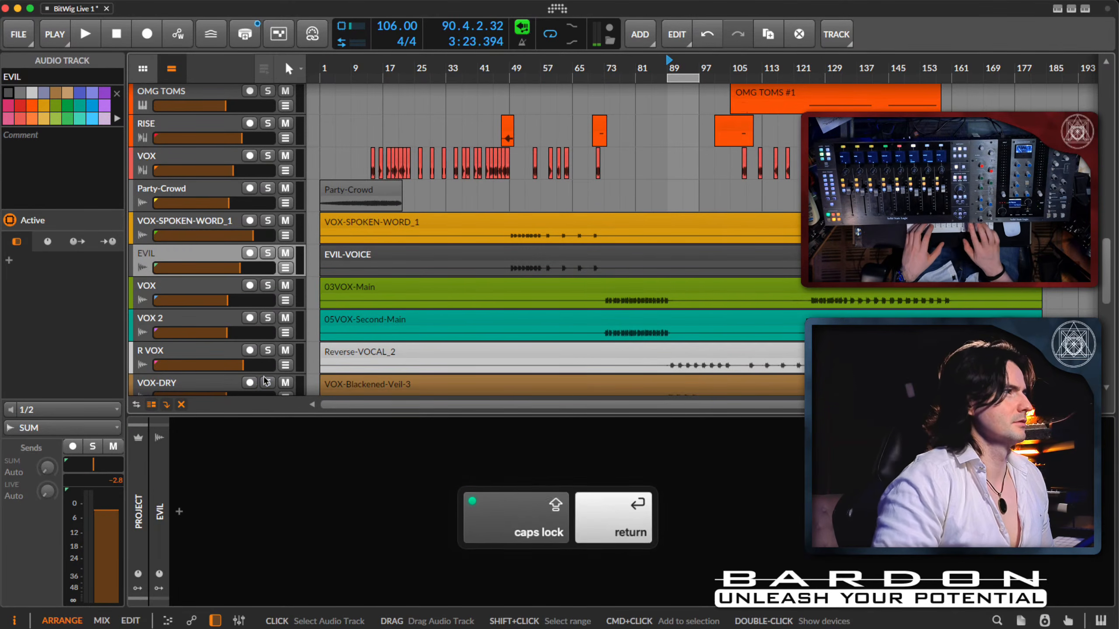
Step: Rename the VOX-SPOKEN-WORD_1 track as V SPK
{"action": "left_click", "coordinate": [191, 223]}
{"action": "right_click", "coordinate": [190, 222]}
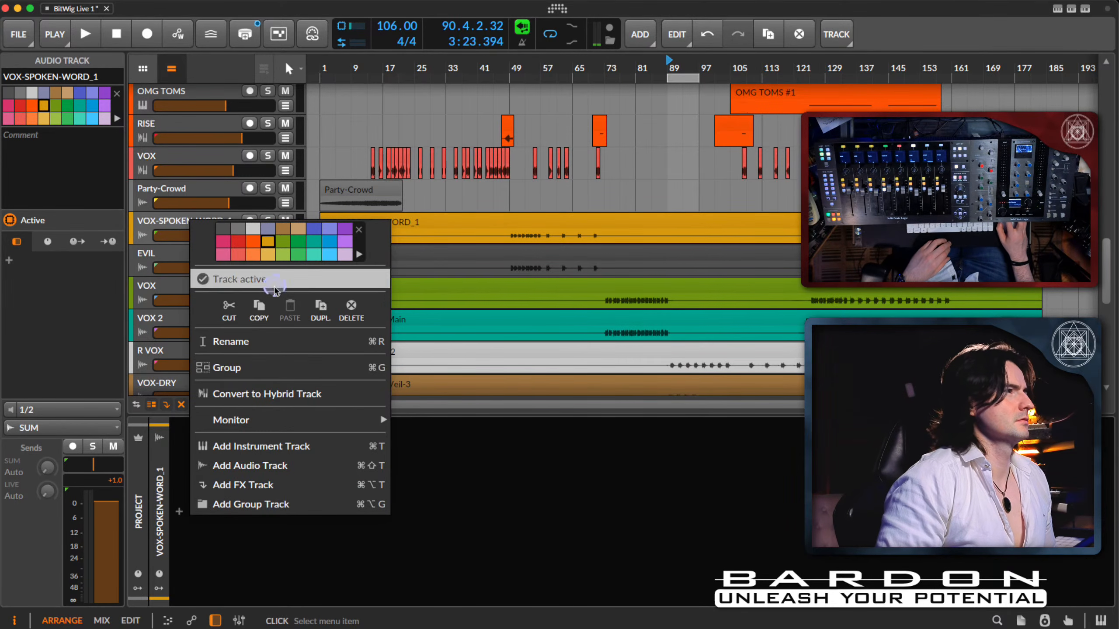
{"action": "left_click", "coordinate": [240, 343]}
{"action": "type", "text": "SPK"}
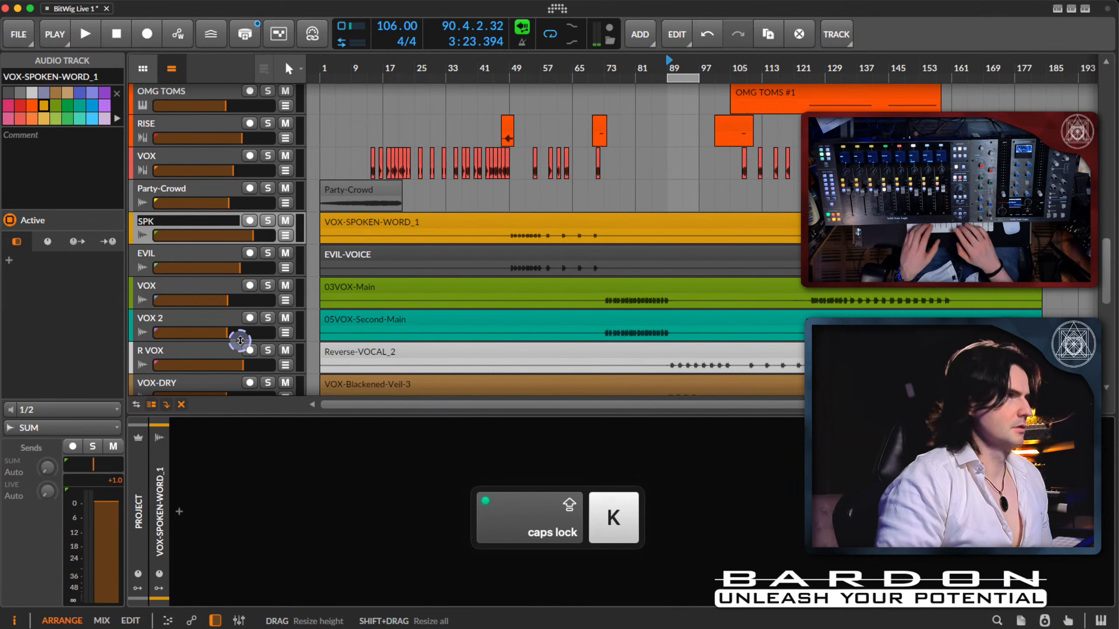
{"action": "key", "text": "Return"}
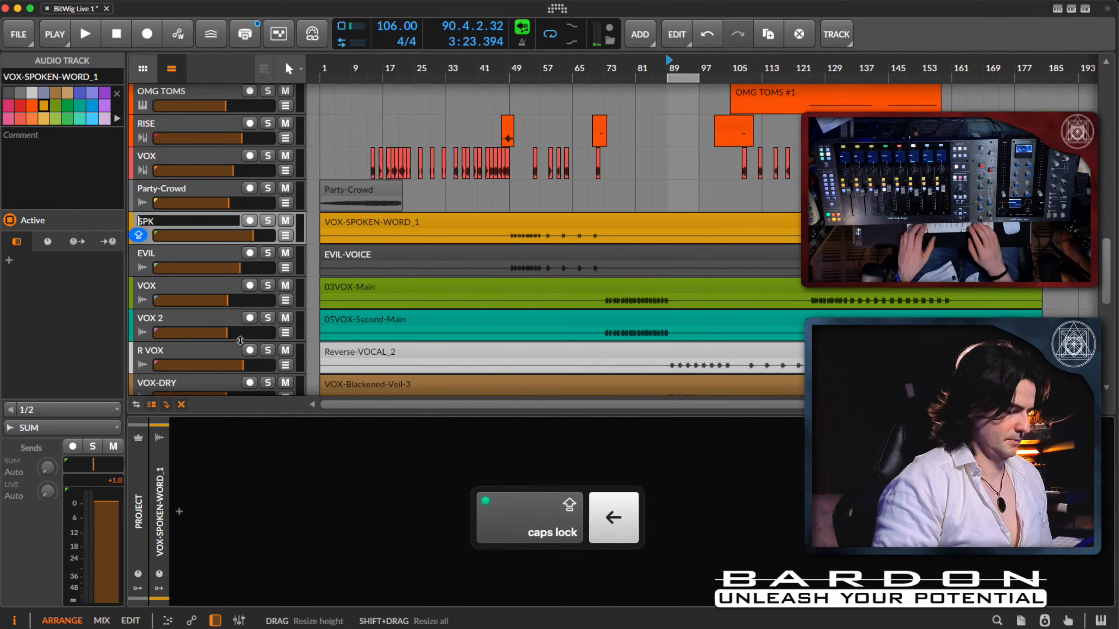
{"action": "type", "text": "V"}
{"action": "key", "text": "Return"}
Step: Rename the EVIL track as V EVIL
{"action": "left_click", "coordinate": [154, 249]}
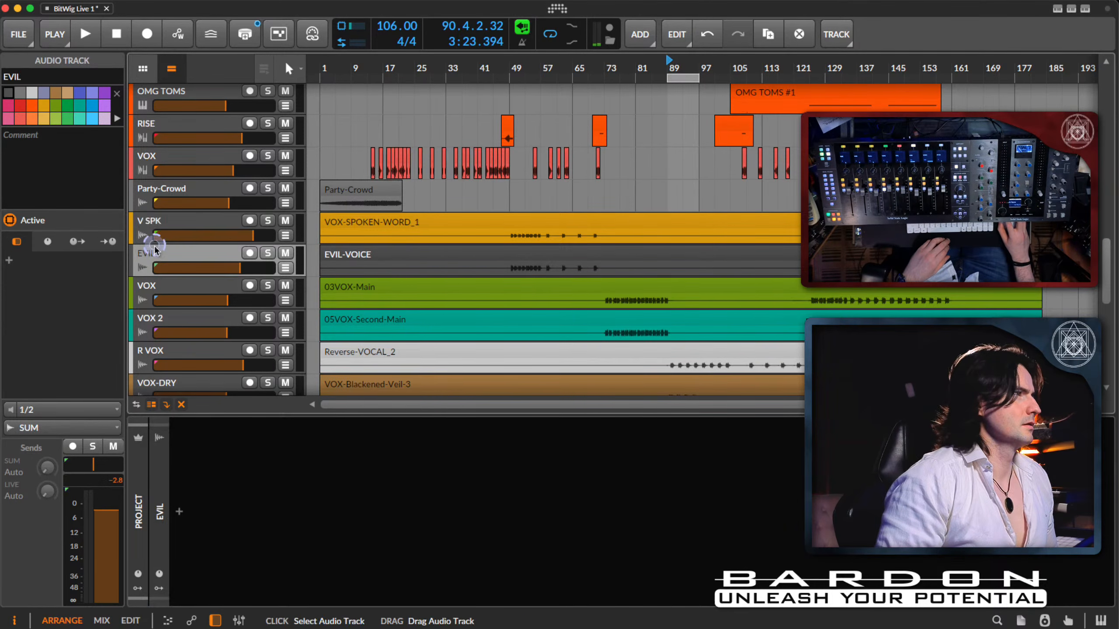
{"action": "right_click", "coordinate": [155, 249]}
{"action": "left_click", "coordinate": [214, 373]}
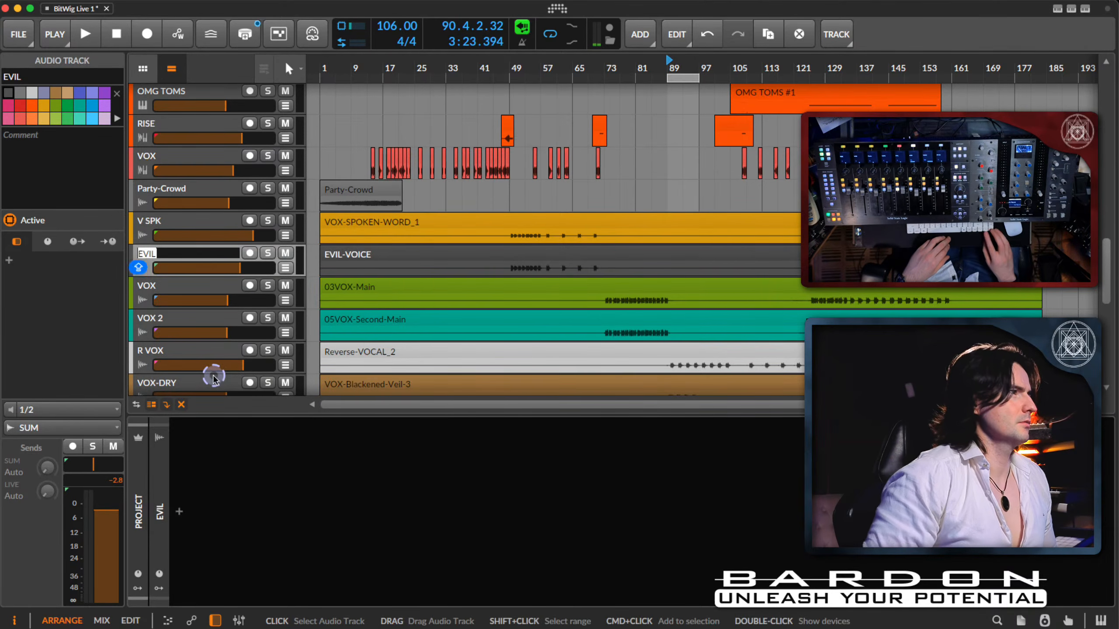
{"action": "key", "text": "Left"}
{"action": "type", "text": "V"}
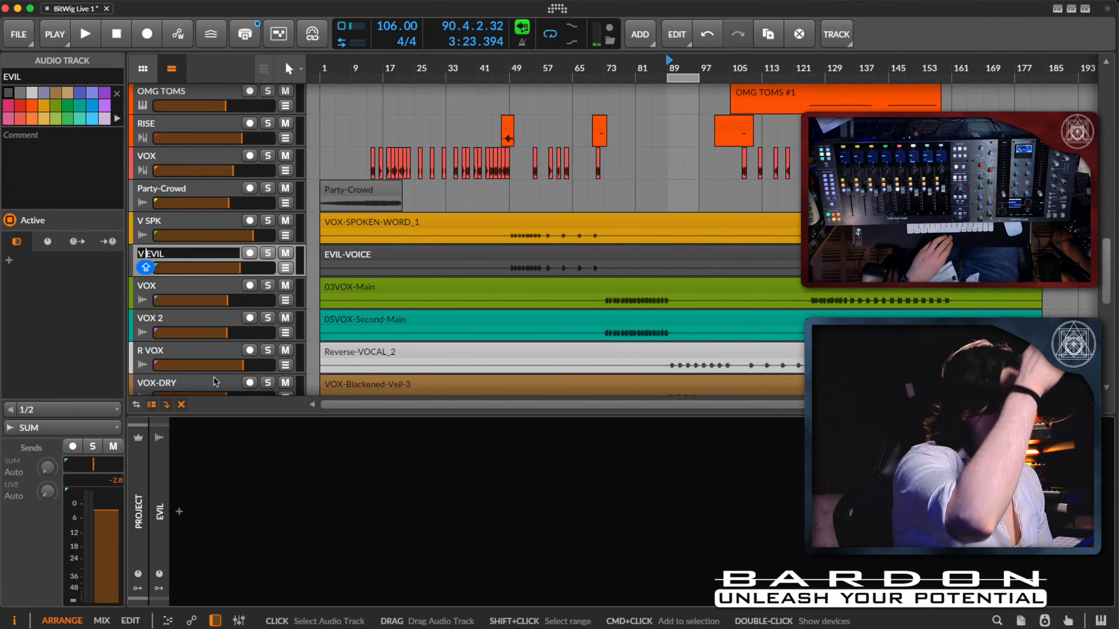
{"action": "key", "text": "Return"}
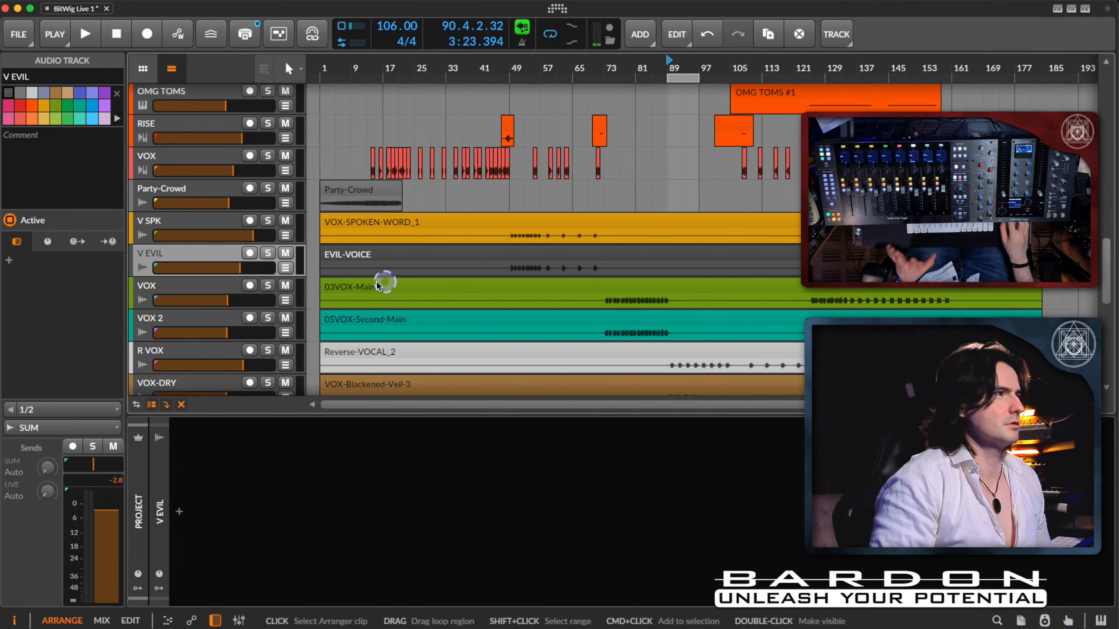
Step: Hide the device panel to give the arranger's vocal tracks more vertical room
{"action": "scroll", "coordinate": [229, 280], "scroll_direction": "down", "scroll_amount": 3}
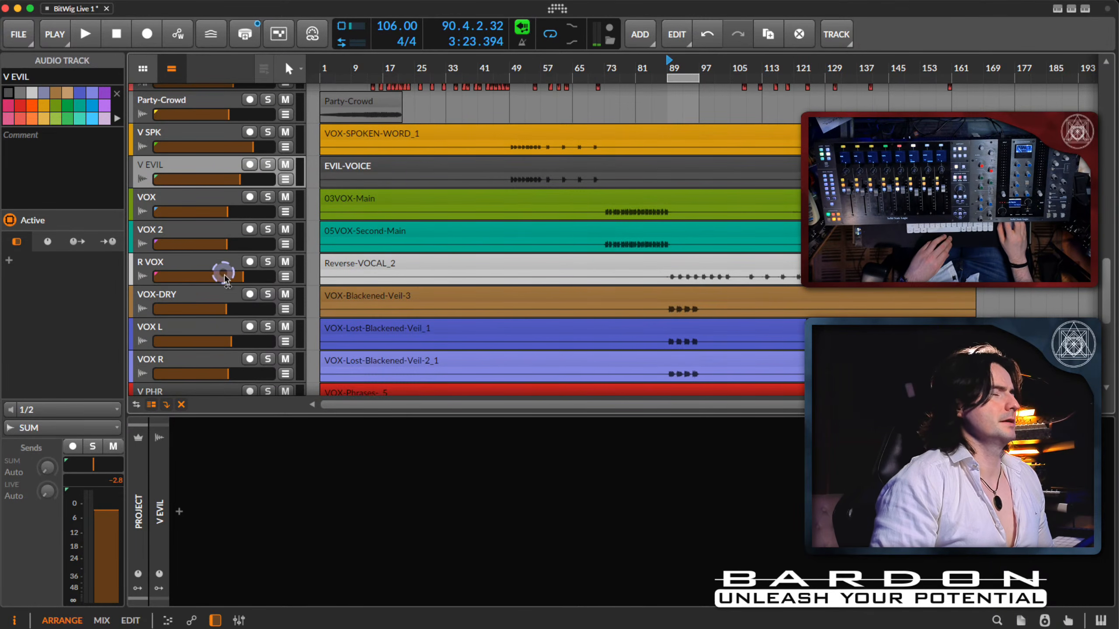
{"action": "left_click", "coordinate": [174, 266]}
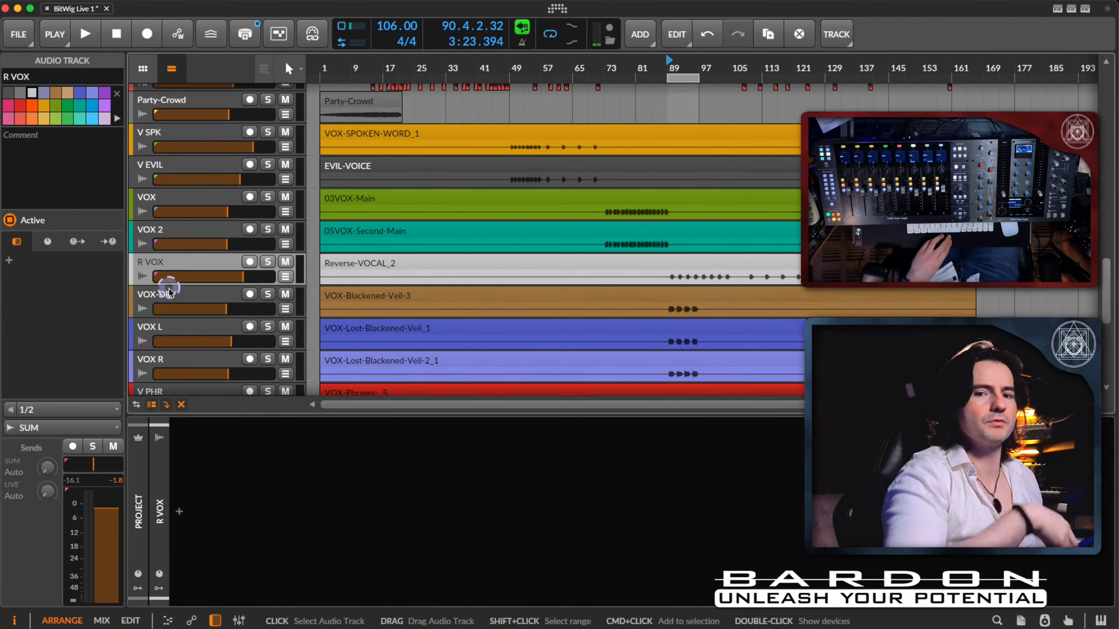
{"action": "scroll", "coordinate": [441, 296], "scroll_direction": "down", "scroll_amount": 5}
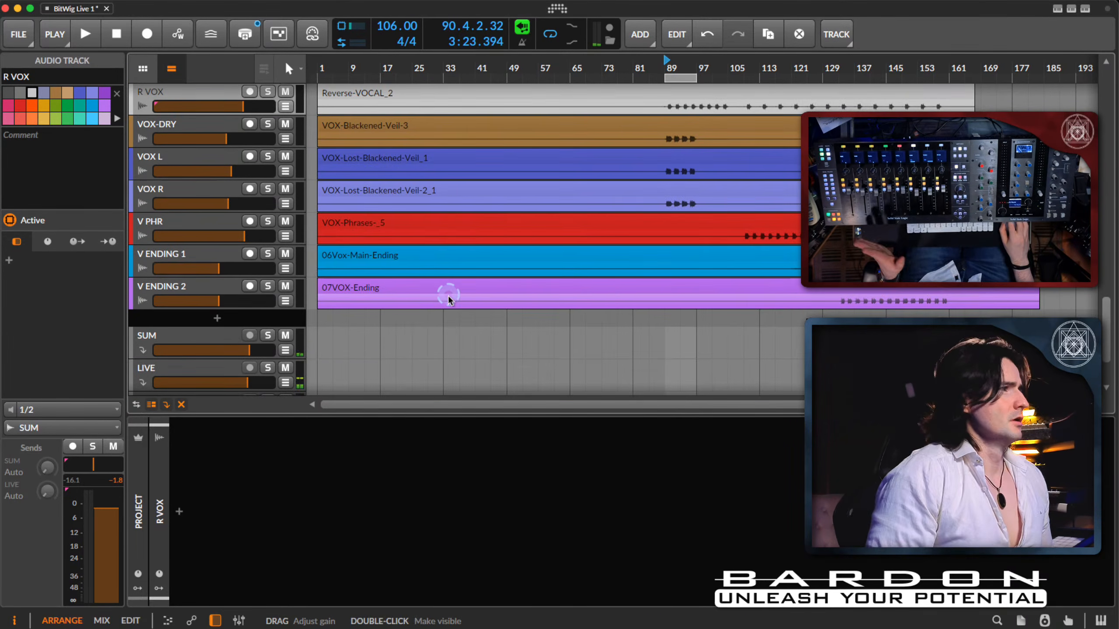
{"action": "scroll", "coordinate": [492, 265], "scroll_direction": "up", "scroll_amount": 7}
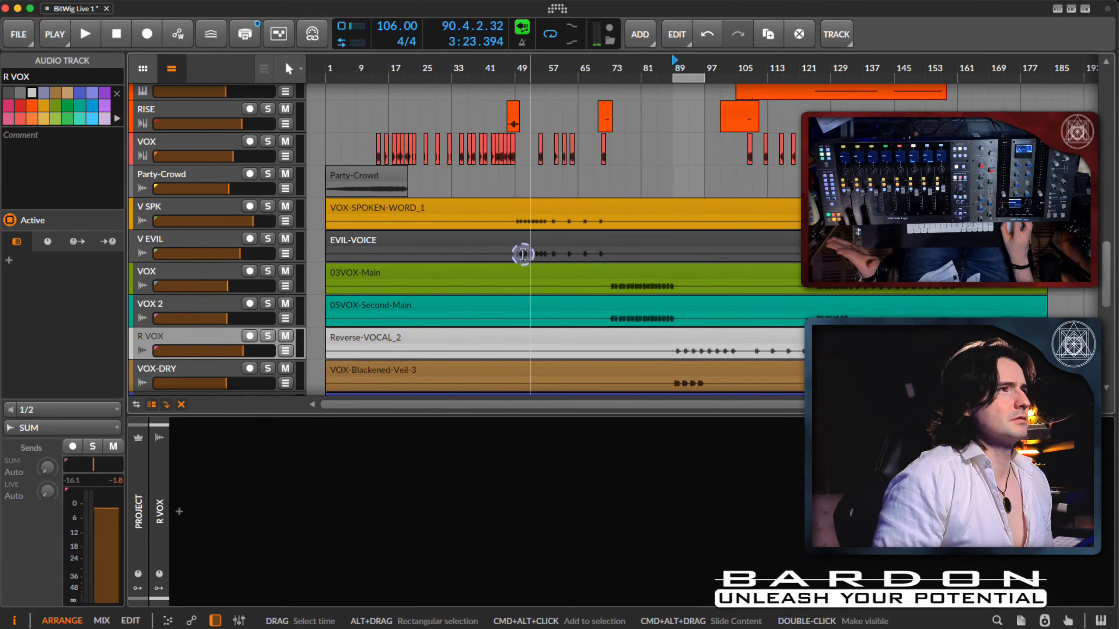
{"action": "left_click", "coordinate": [215, 620]}
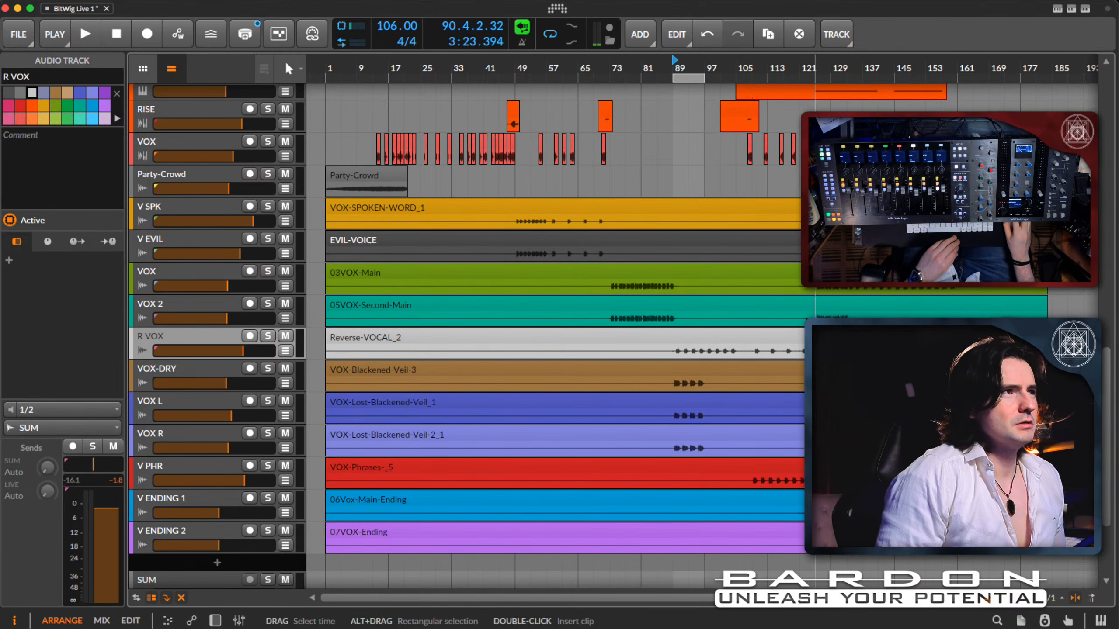
Step: Play the song from bar 125, soloing V ENDING 1 and the green VOX track in turn to compare them
{"action": "left_click", "coordinate": [816, 181]}
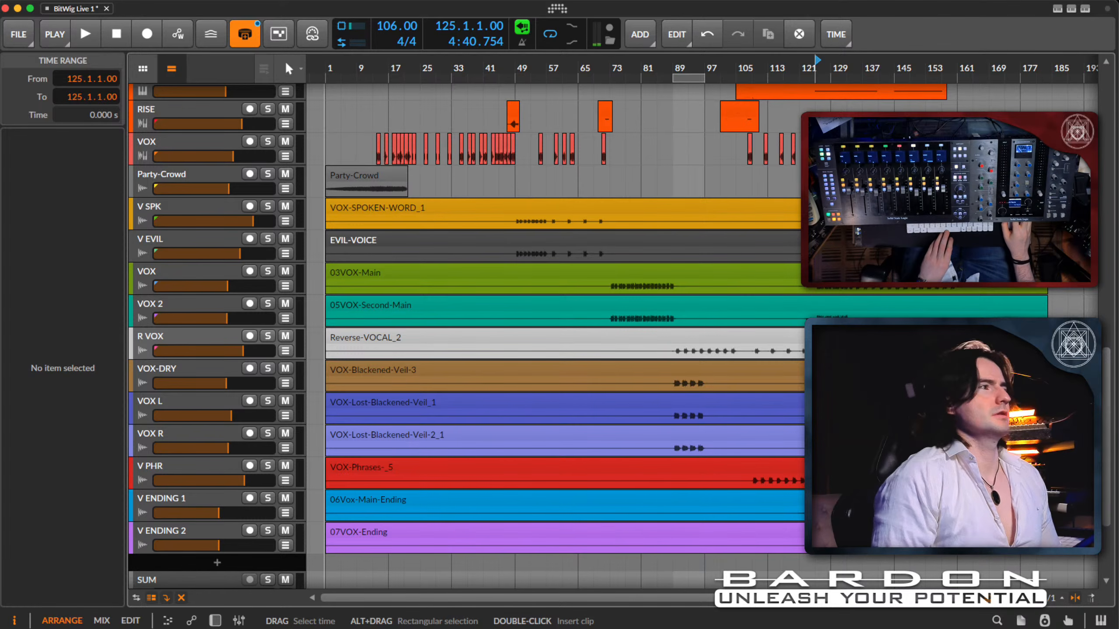
{"action": "key", "text": "space"}
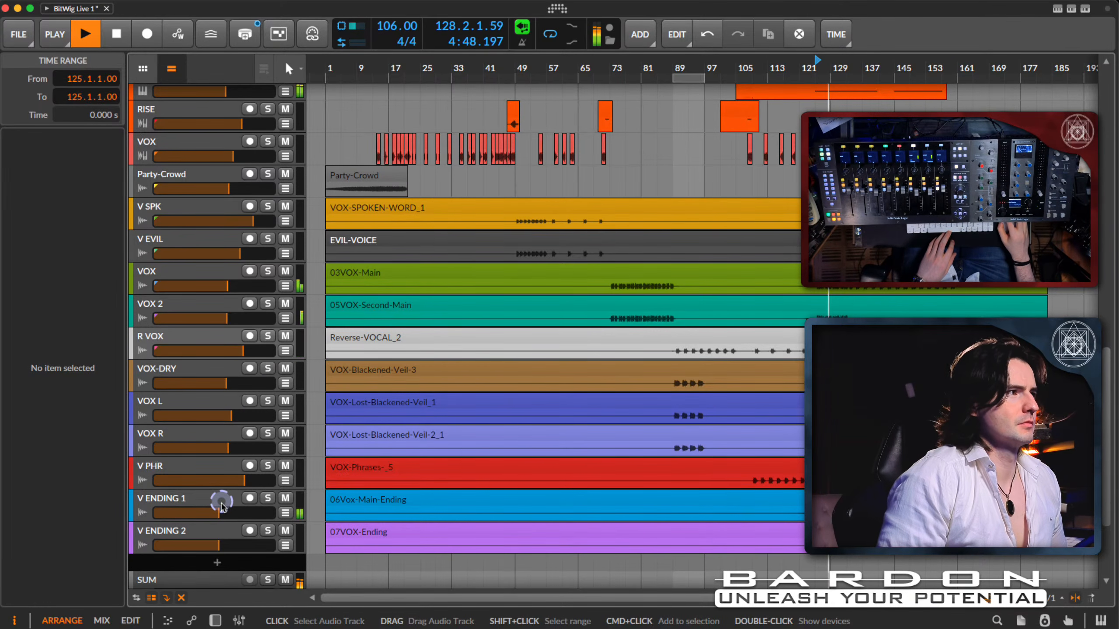
{"action": "left_click", "coordinate": [268, 498]}
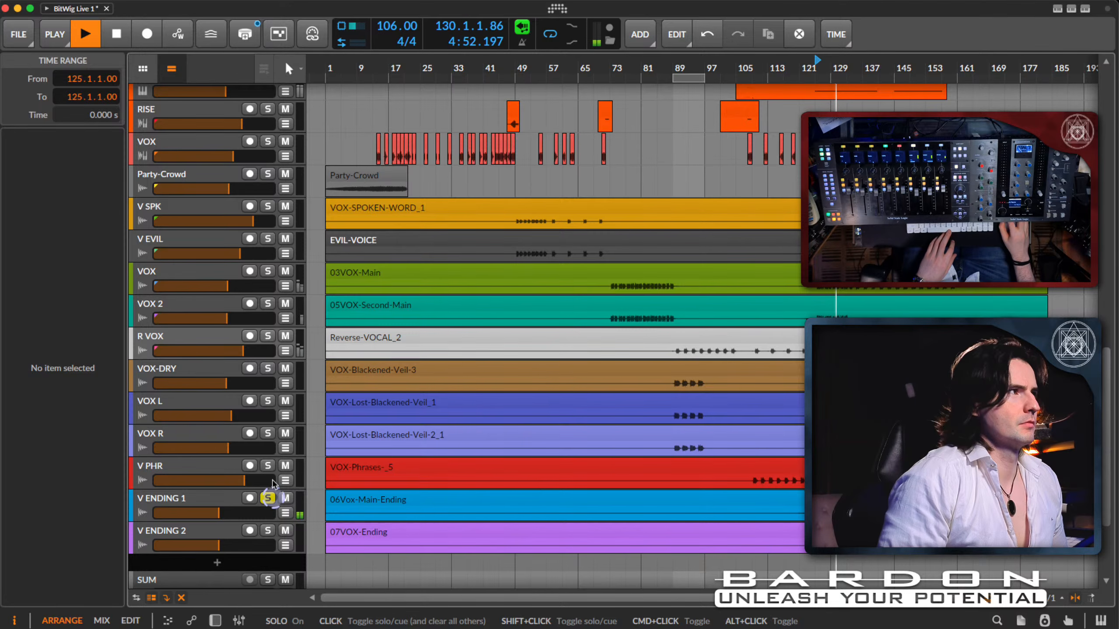
{"action": "left_click", "coordinate": [268, 272]}
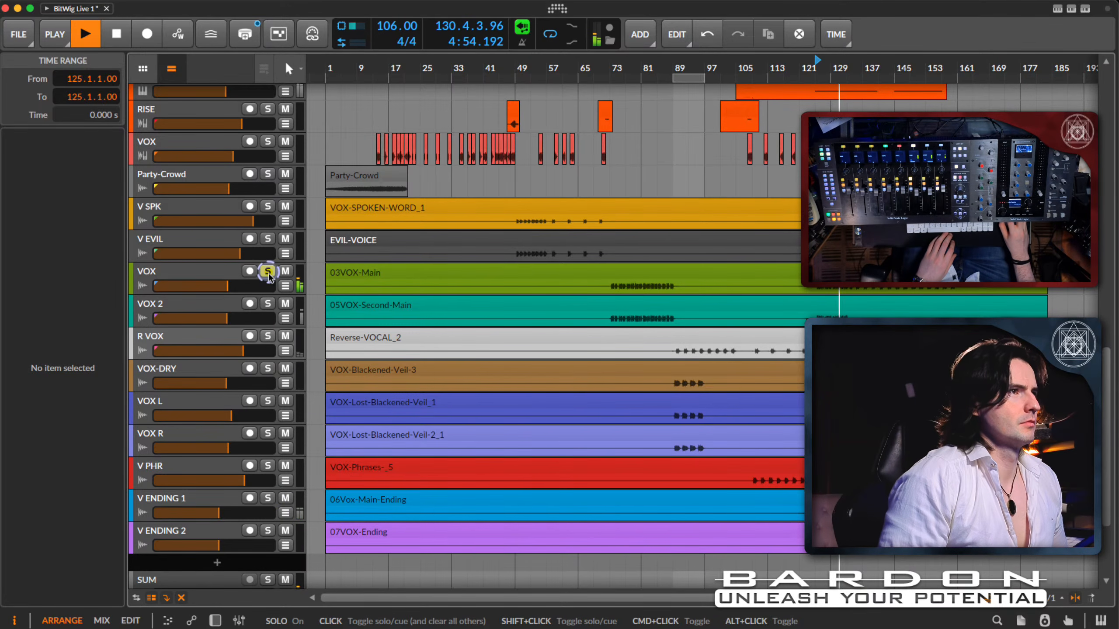
{"action": "left_click", "coordinate": [268, 271]}
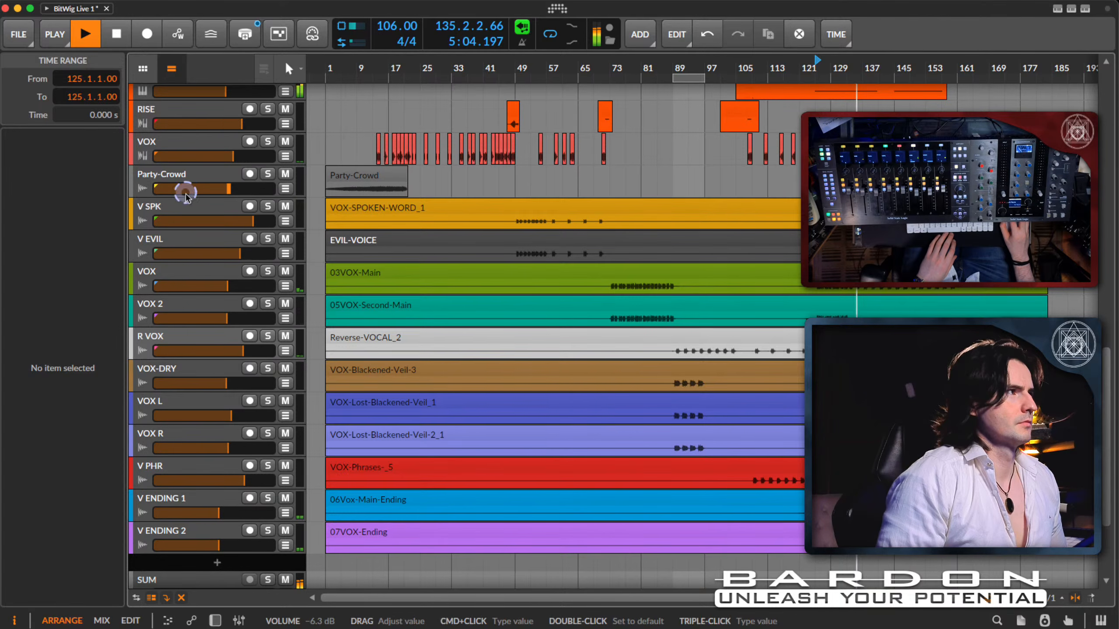
{"action": "left_click", "coordinate": [186, 277]}
{"action": "key", "text": "space"}
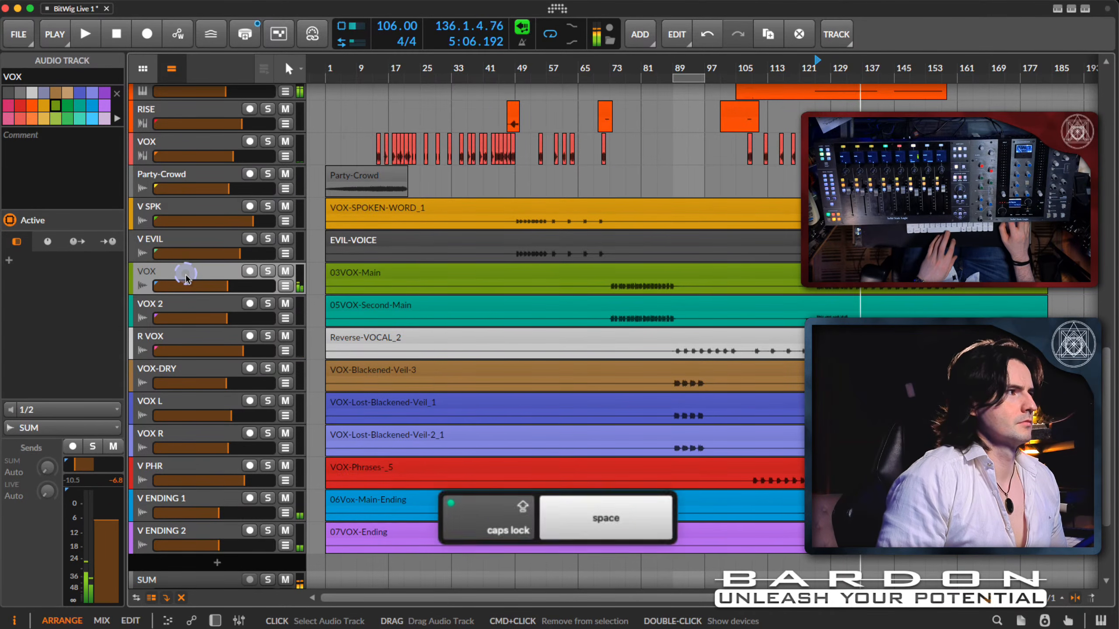
Step: Move the V ENDING 1 and V ENDING 2 tracks together to directly below VOX 2
{"action": "left_click", "coordinate": [216, 529]}
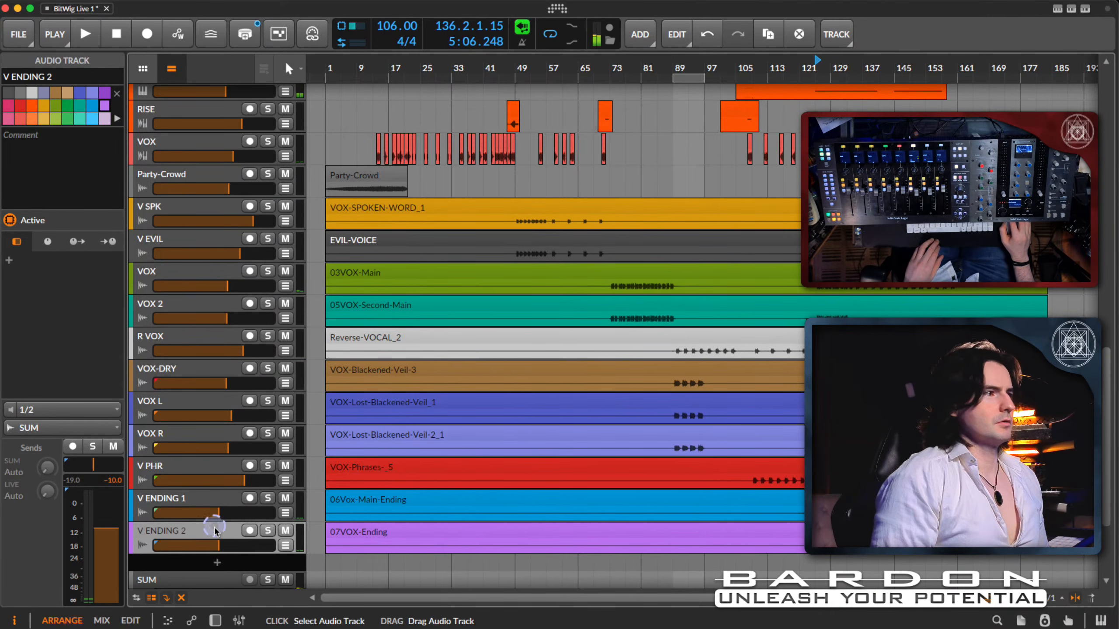
{"action": "left_click", "coordinate": [205, 504], "text": "shift"}
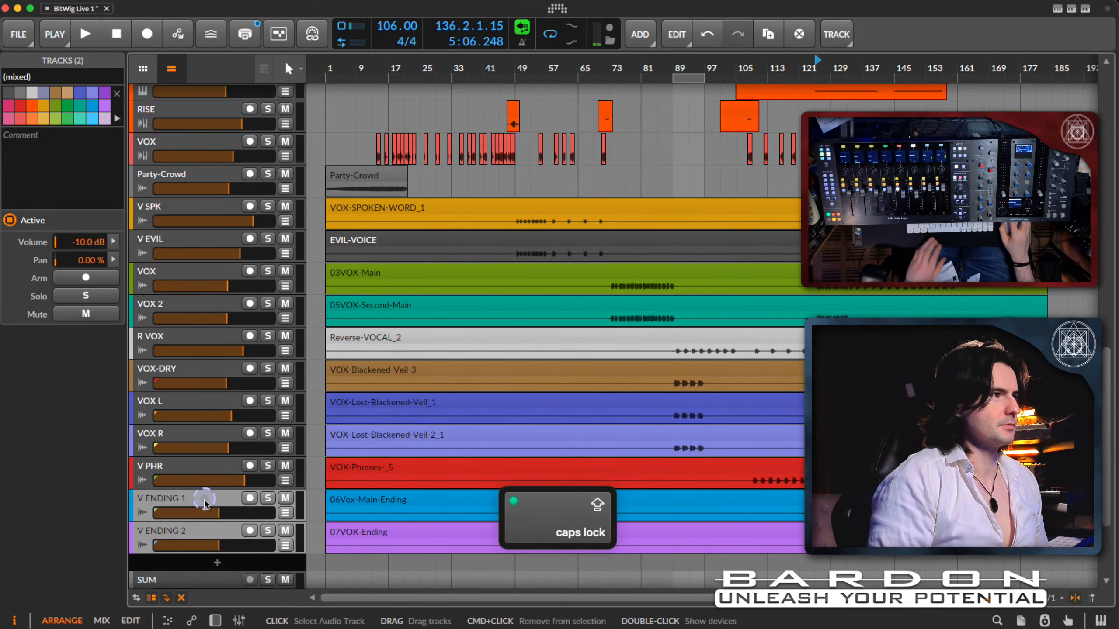
{"action": "left_click_drag", "start_coordinate": [205, 504], "coordinate": [197, 333]}
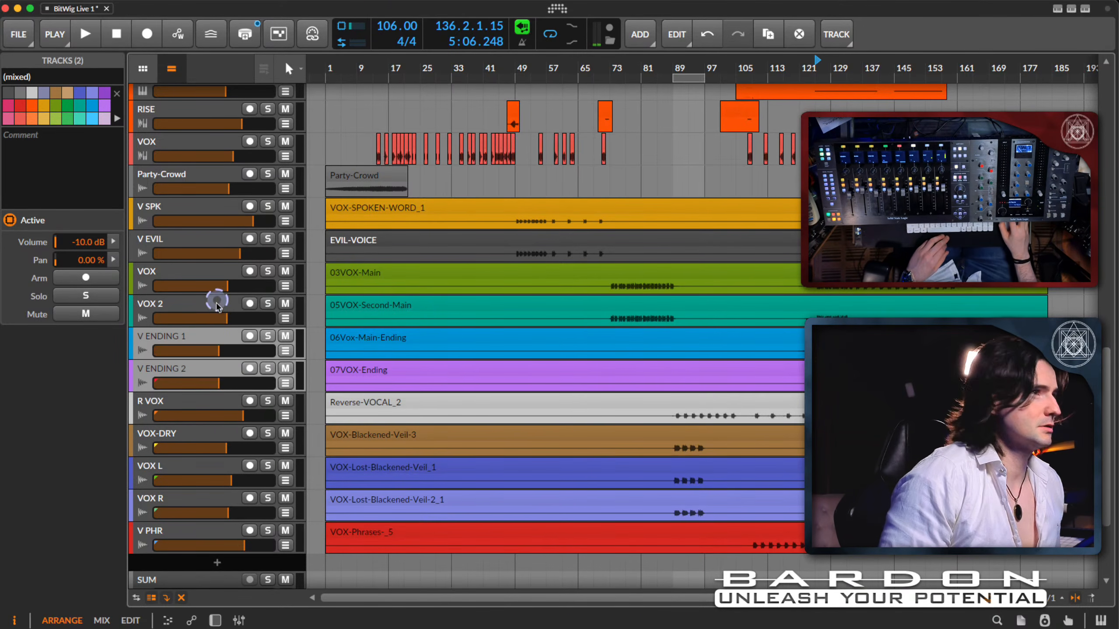
Step: Try the VOX 2 track below V ENDING 2, and return it to its place under VOX
{"action": "left_click", "coordinate": [215, 319]}
{"action": "left_click_drag", "start_coordinate": [215, 325], "coordinate": [212, 385]}
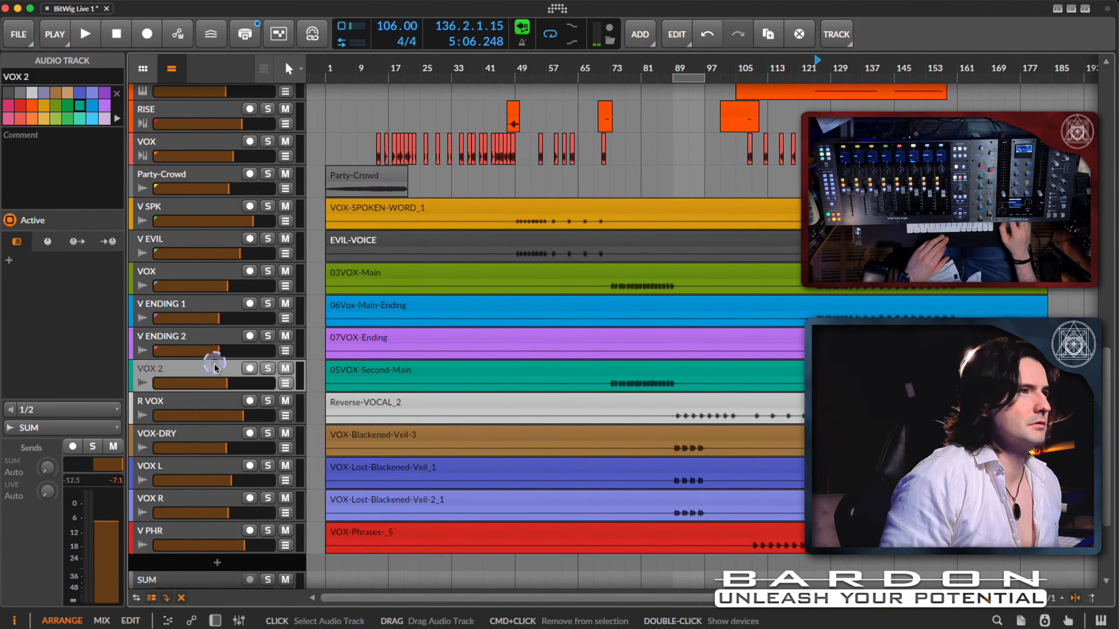
{"action": "left_click_drag", "start_coordinate": [199, 374], "coordinate": [201, 310]}
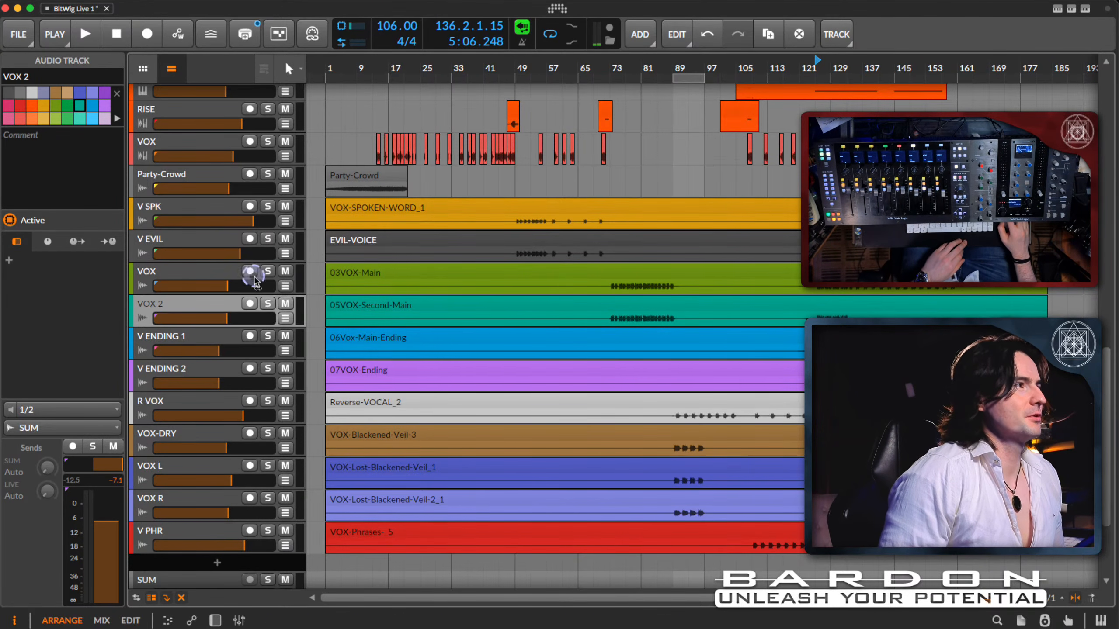
Step: Audition the green VOX track in solo from bar 125, and clear the solo
{"action": "left_click", "coordinate": [237, 272]}
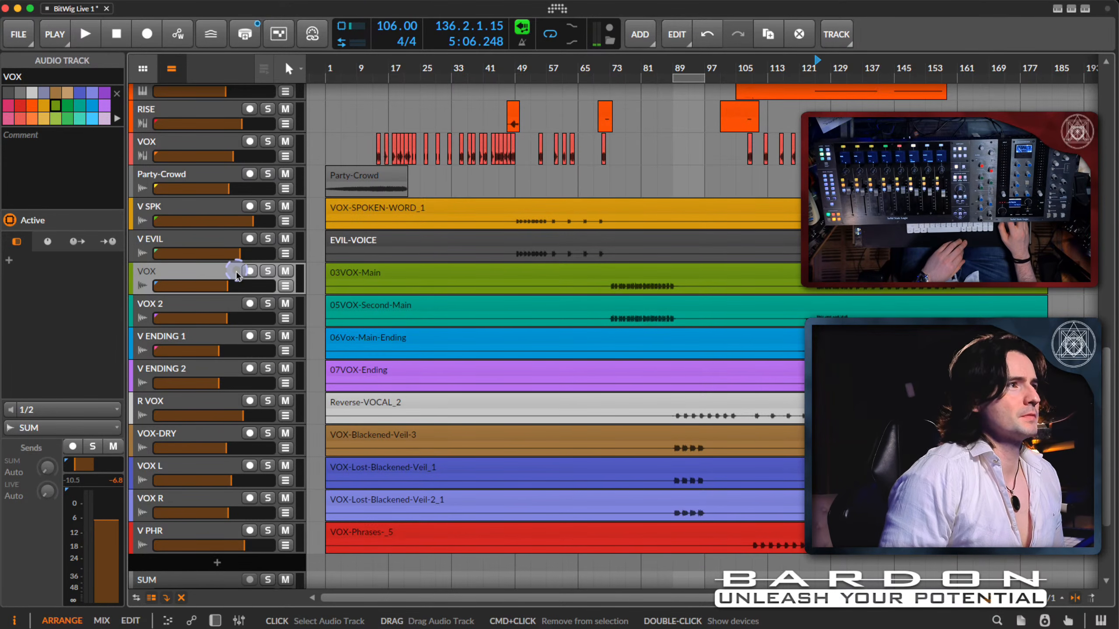
{"action": "left_click", "coordinate": [267, 272]}
{"action": "key", "text": "space"}
{"action": "left_click", "coordinate": [267, 272]}
{"action": "key", "text": "space"}
{"action": "left_click", "coordinate": [190, 273]}
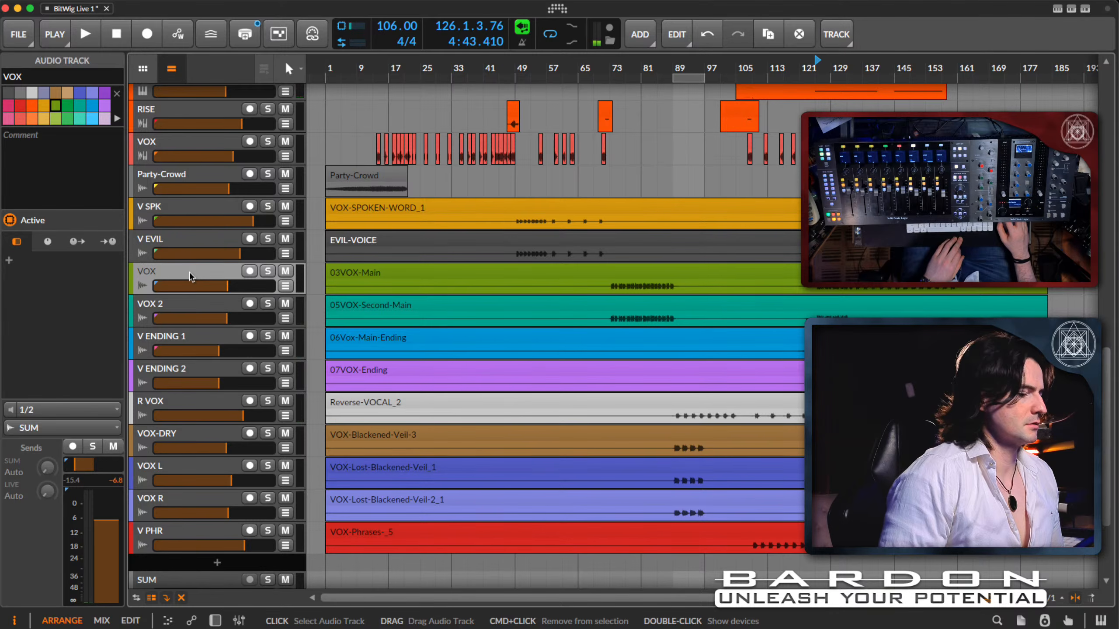
Step: Audition the VOX 2 track in solo from bar 125, and clear the solo
{"action": "left_click", "coordinate": [190, 302]}
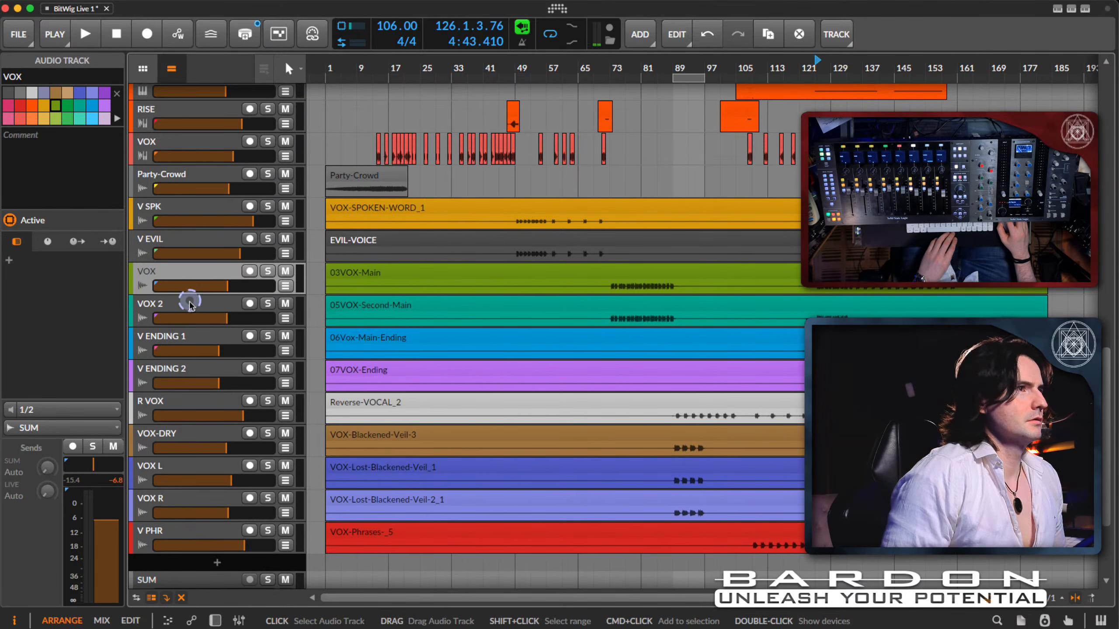
{"action": "left_click", "coordinate": [255, 315]}
{"action": "left_click", "coordinate": [268, 305]}
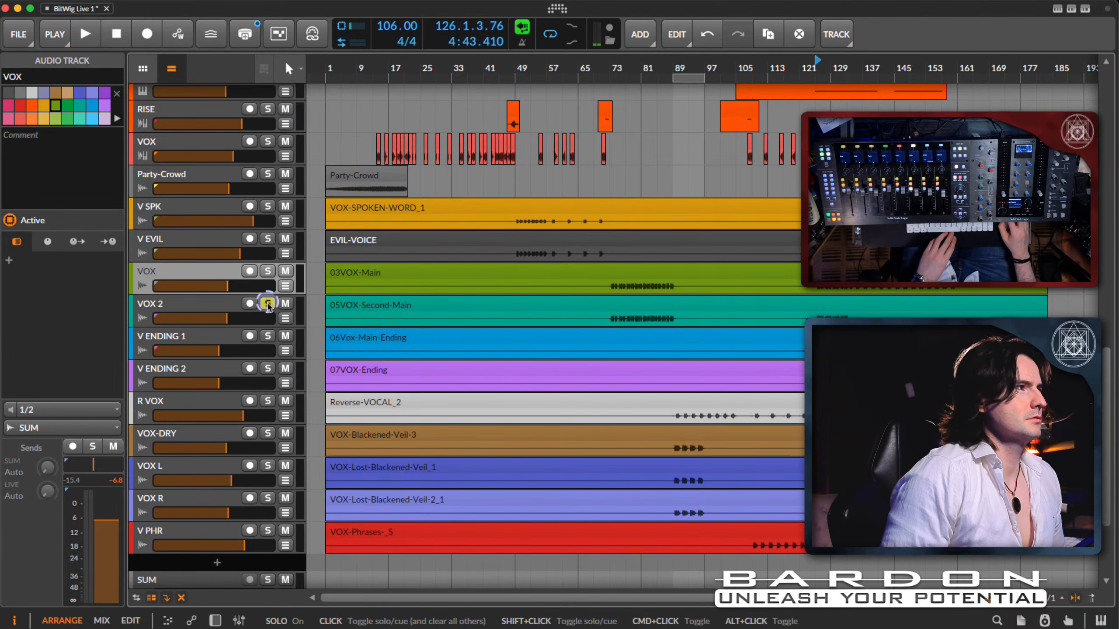
{"action": "key", "text": "space"}
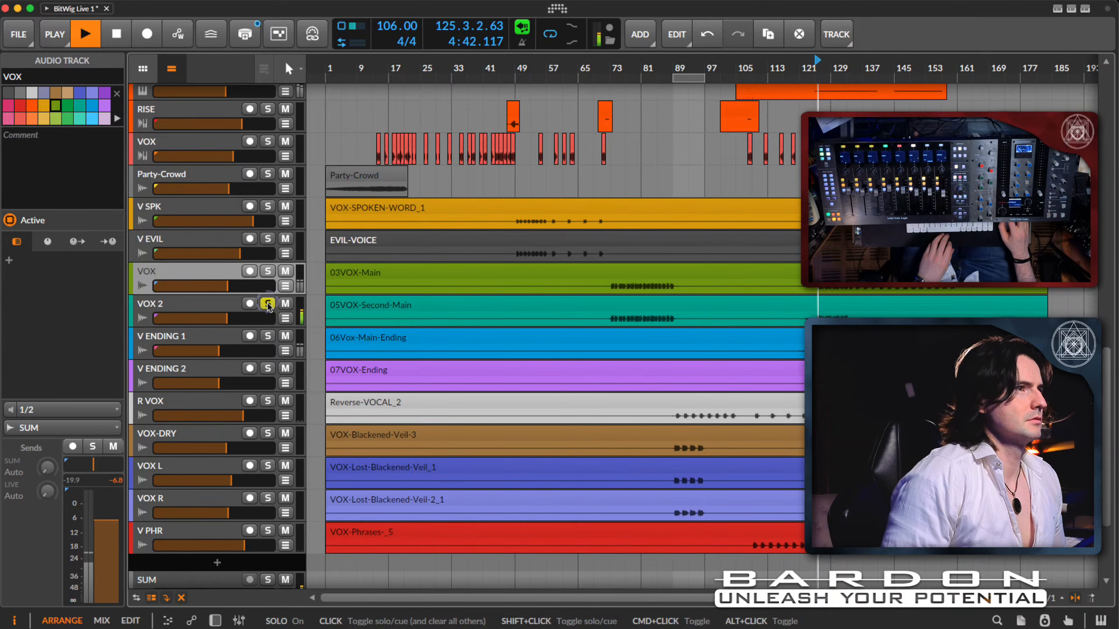
{"action": "key", "text": "space"}
{"action": "left_click", "coordinate": [268, 304]}
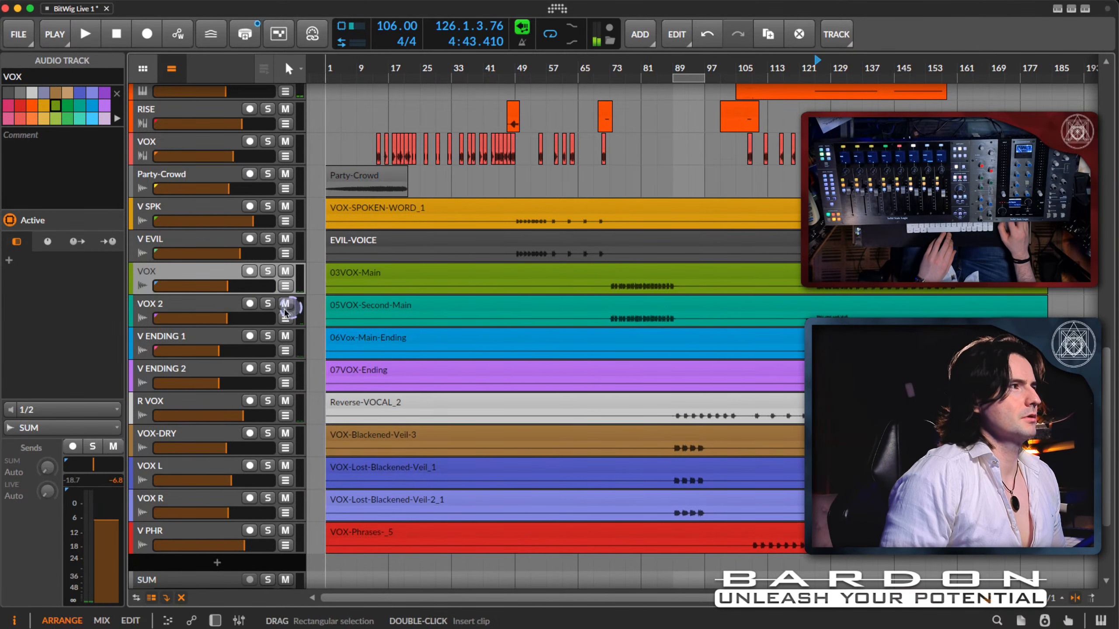
Step: Add the Physion Mk II audio effect to the VOX 2 track and move its plug-in window aside
{"action": "left_click", "coordinate": [206, 308]}
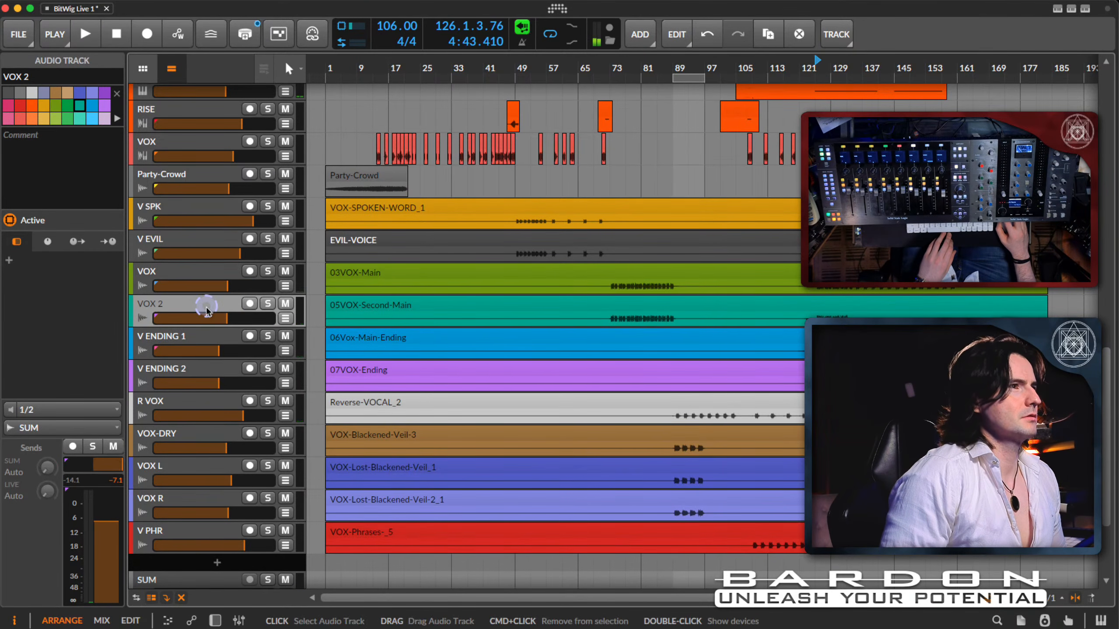
{"action": "left_click", "coordinate": [15, 264]}
{"action": "left_click", "coordinate": [10, 263]}
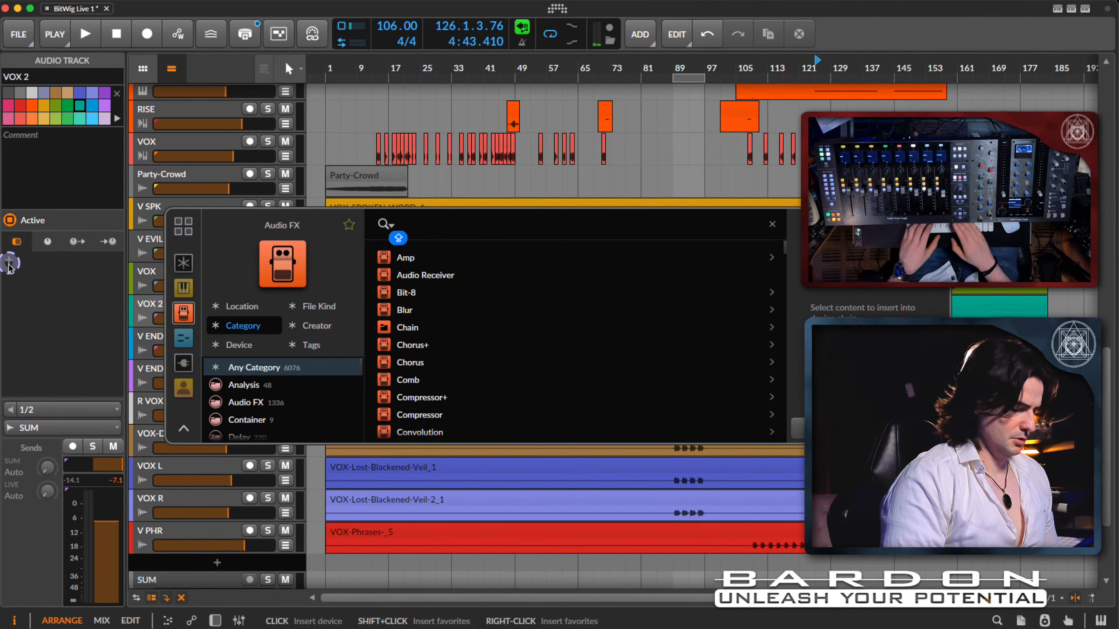
{"action": "type", "text": "PHY"}
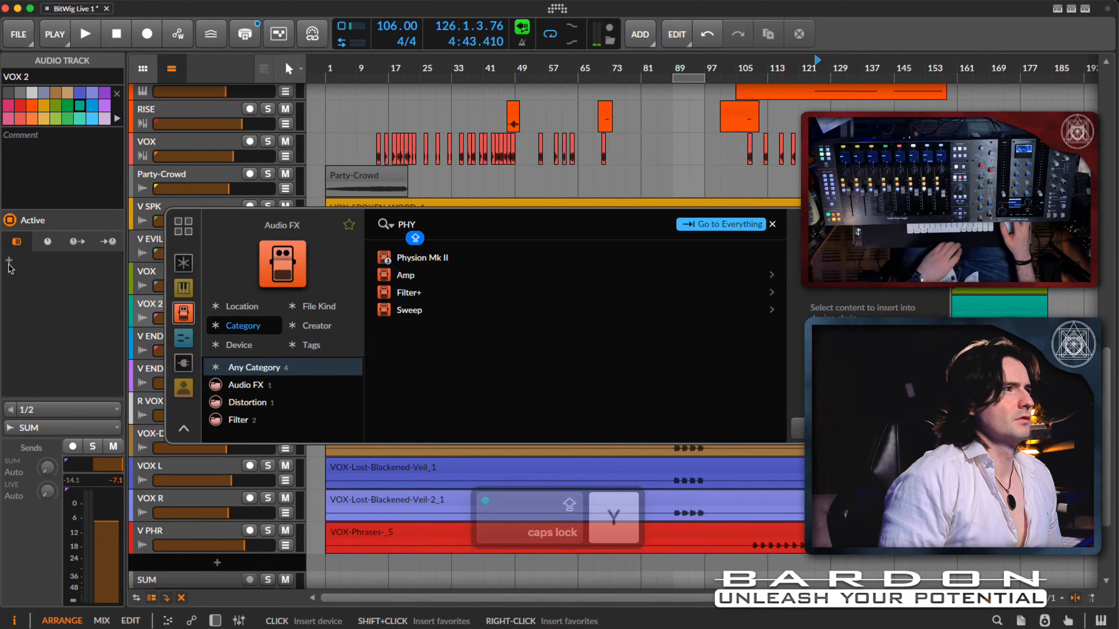
{"action": "left_click", "coordinate": [445, 258]}
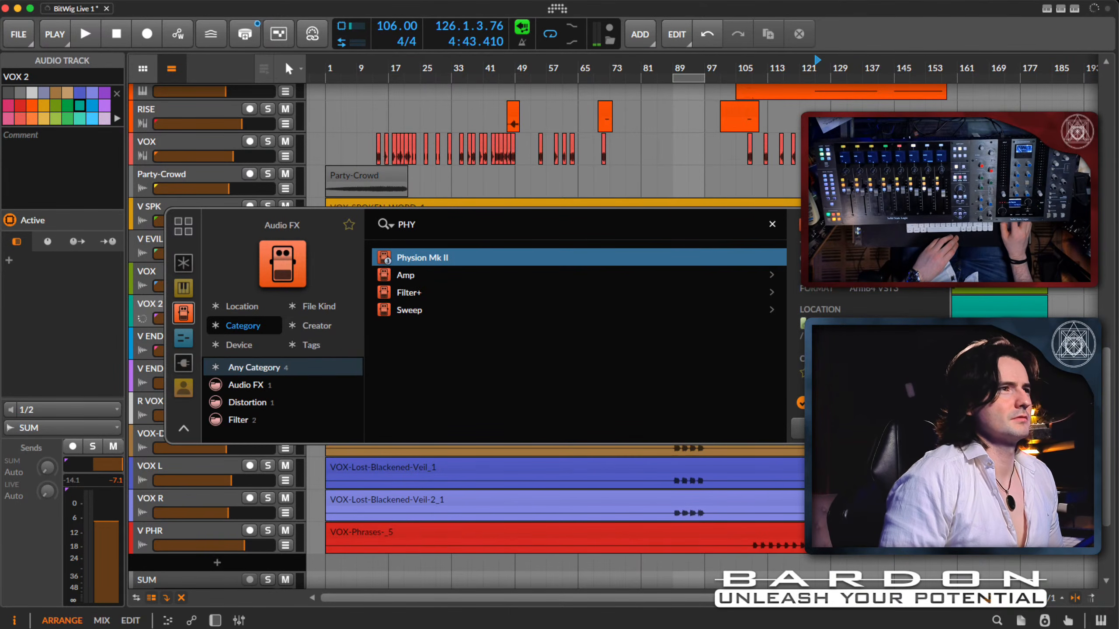
{"action": "key", "text": "Return"}
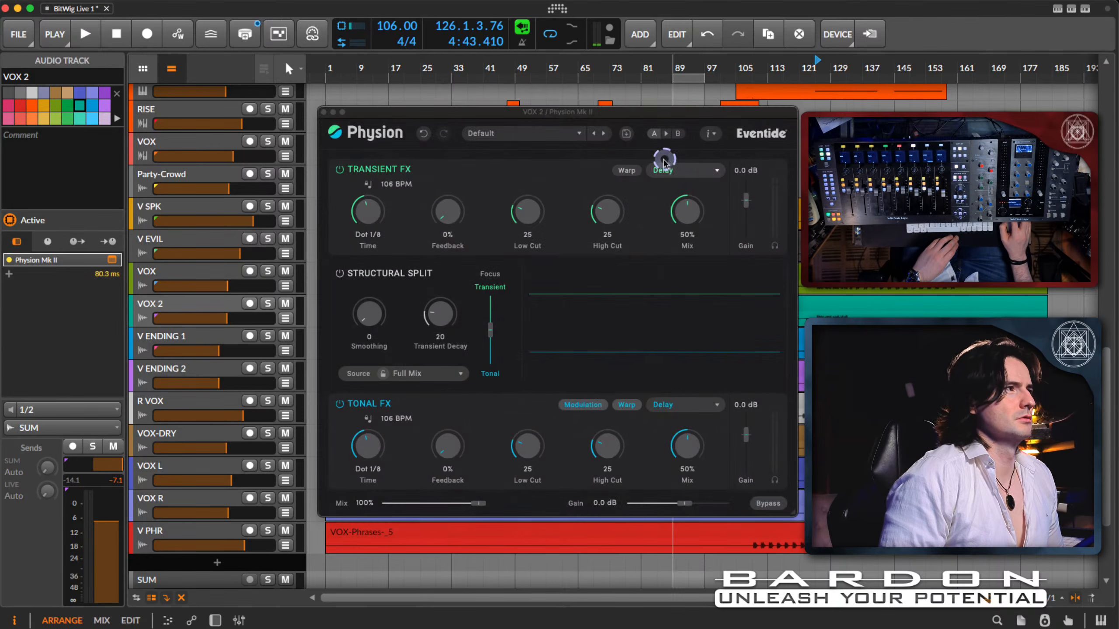
{"action": "left_click_drag", "start_coordinate": [409, 109], "coordinate": [309, 107]}
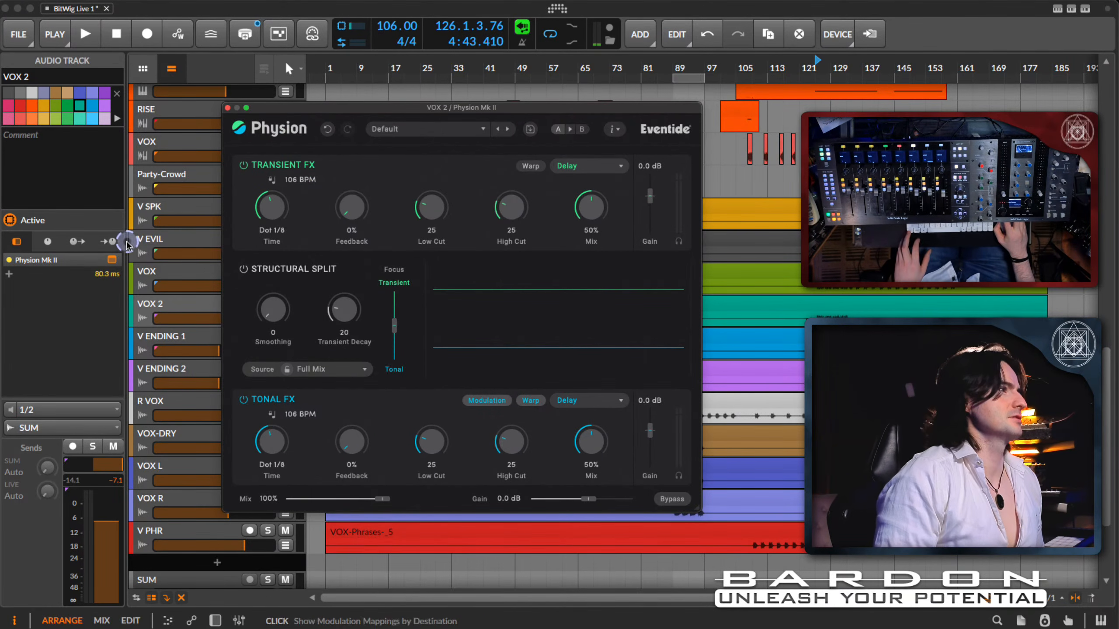
Step: Close the Physion Mk II plug-in window and reopen it from the VOX 2 track
{"action": "scroll", "coordinate": [96, 286], "scroll_direction": "up", "scroll_amount": 3}
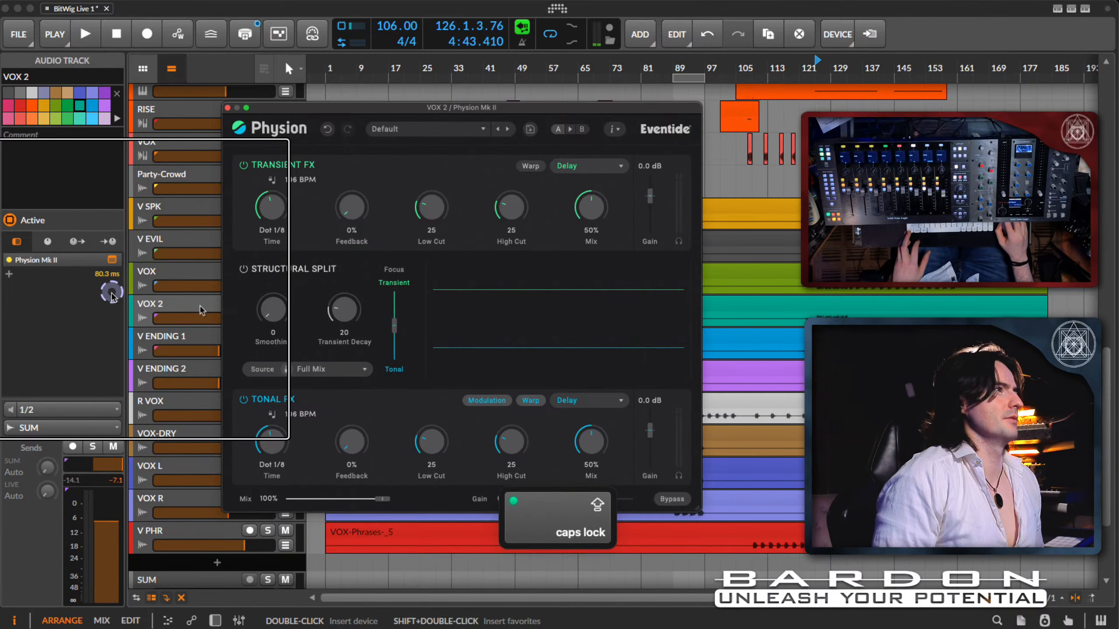
{"action": "scroll", "coordinate": [110, 294], "scroll_direction": "down", "scroll_amount": 3}
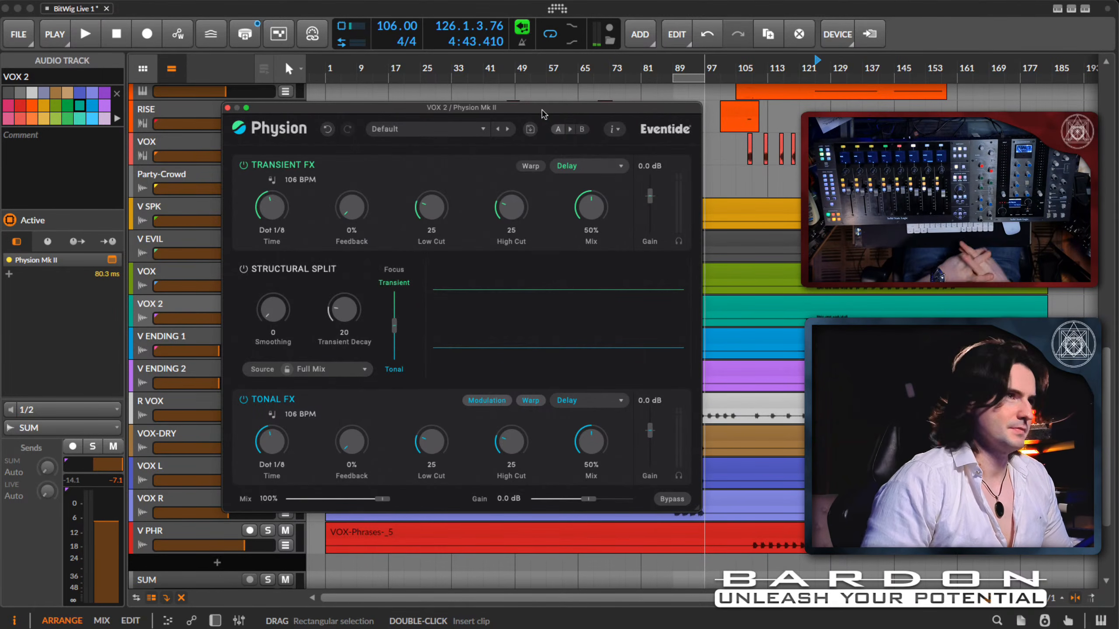
{"action": "left_click_drag", "start_coordinate": [362, 111], "coordinate": [376, 109]}
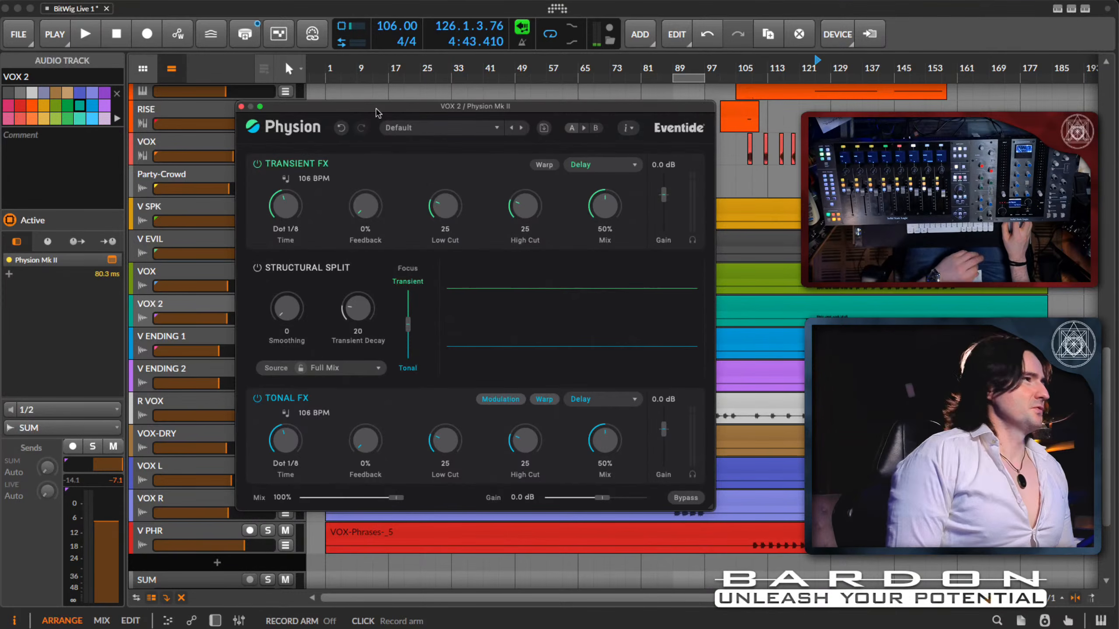
{"action": "left_click", "coordinate": [241, 107]}
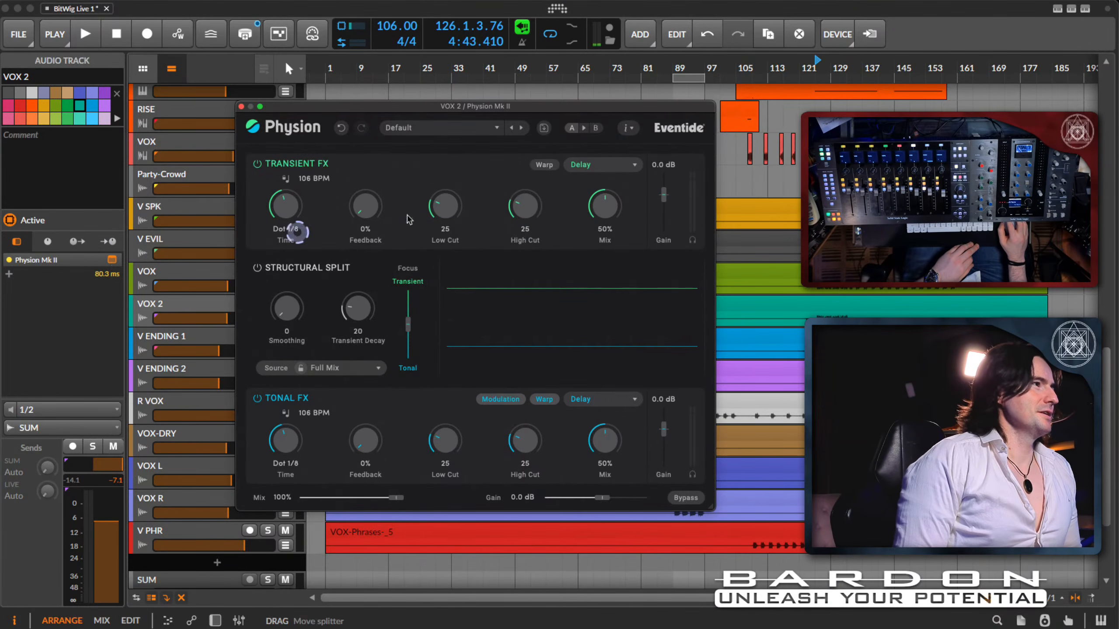
{"action": "left_click", "coordinate": [240, 108]}
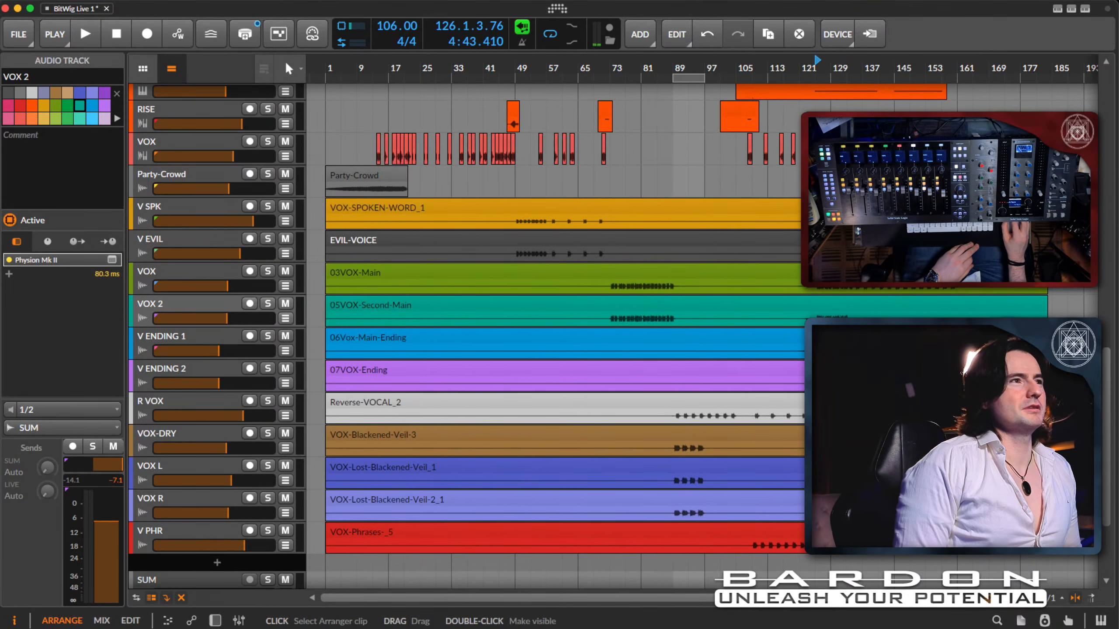
{"action": "left_click", "coordinate": [185, 304]}
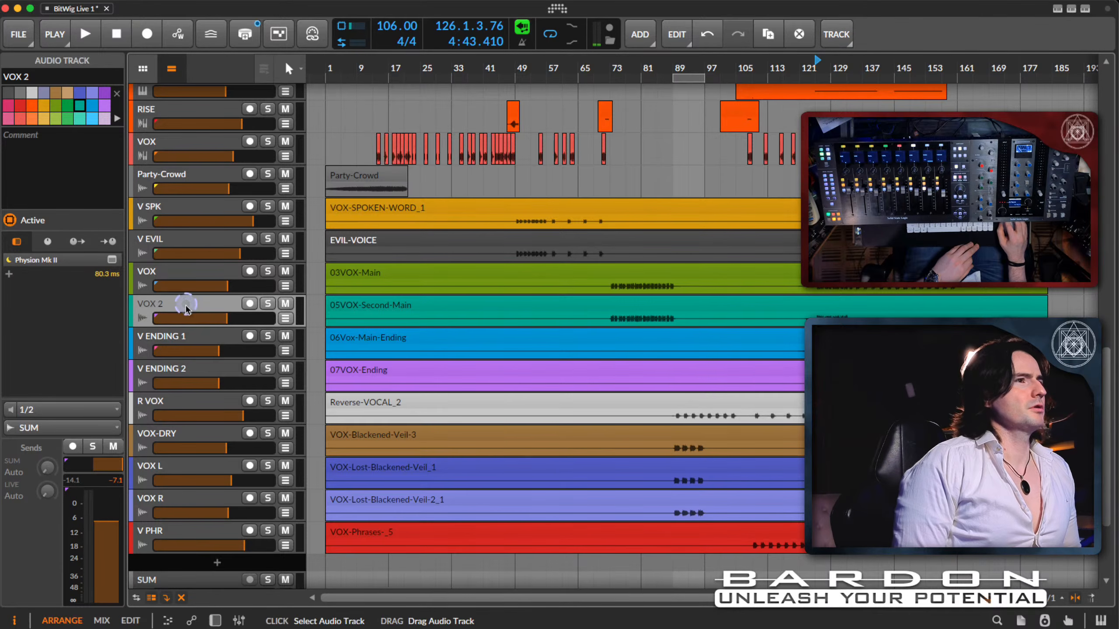
{"action": "left_click", "coordinate": [868, 303]}
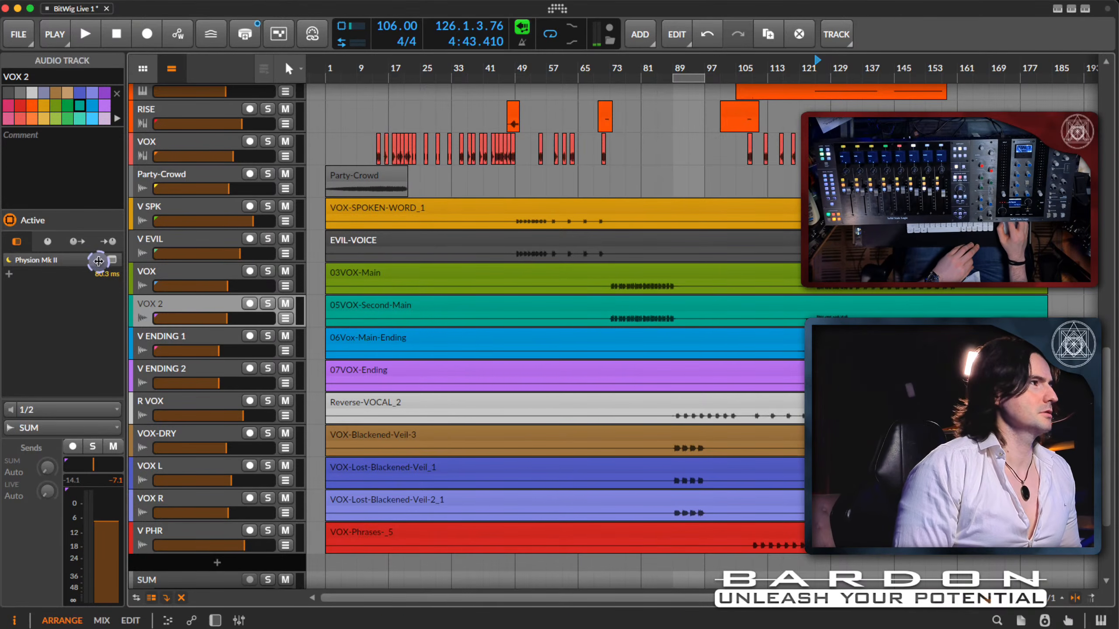
{"action": "left_click", "coordinate": [111, 259]}
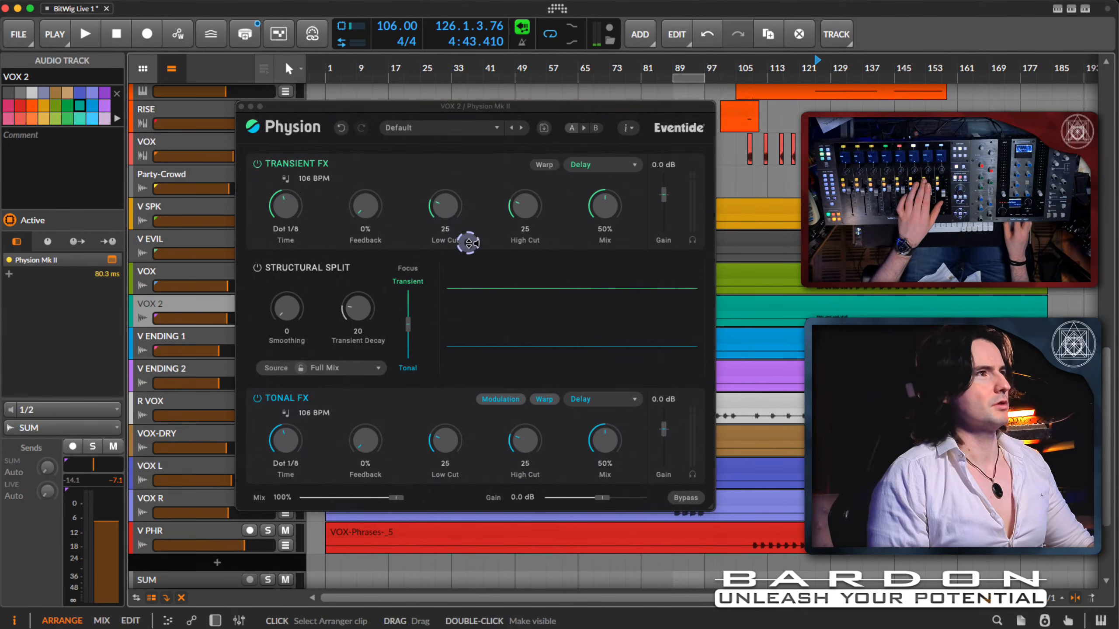
Step: Move the loop region to bar 125 and audition VOX 2 with Physion's default settings
{"action": "left_click_drag", "start_coordinate": [704, 78], "coordinate": [829, 85]}
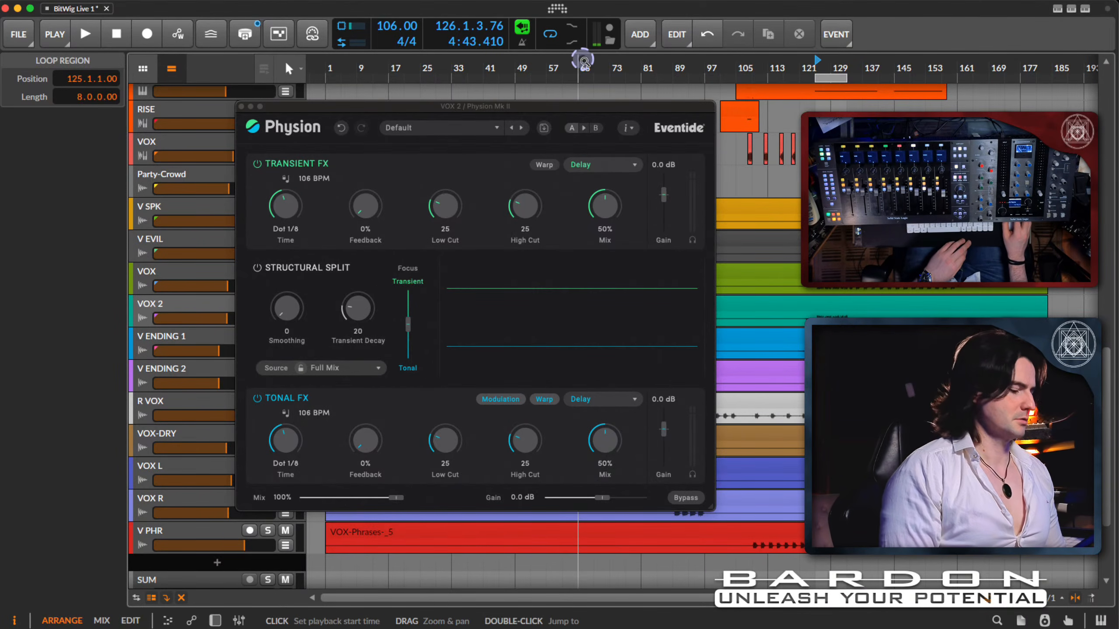
{"action": "key", "text": "space"}
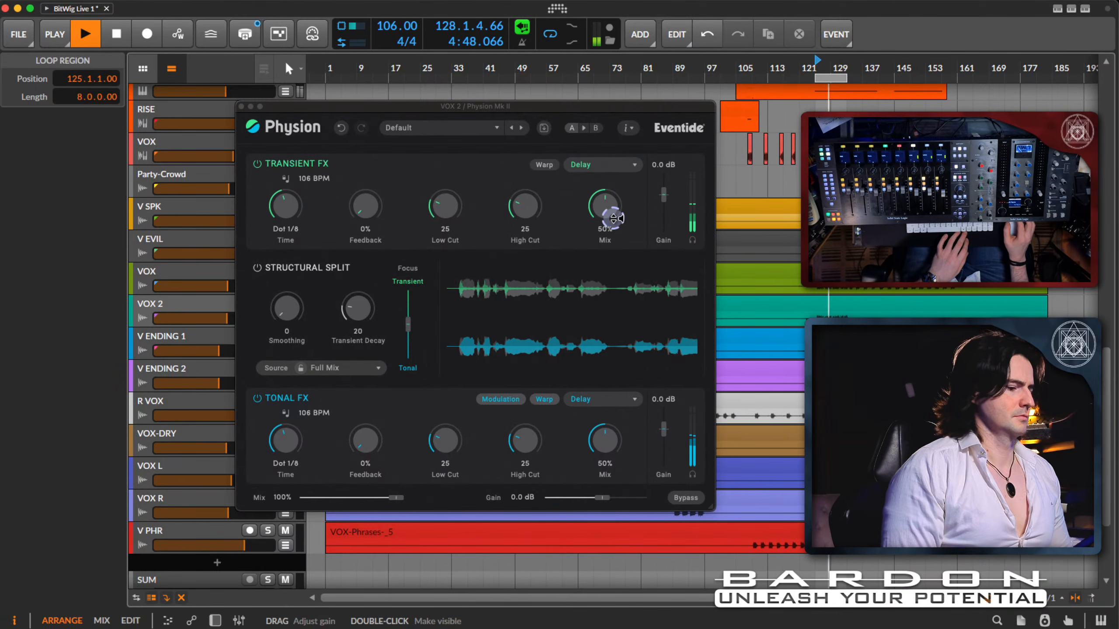
{"action": "key", "text": "space"}
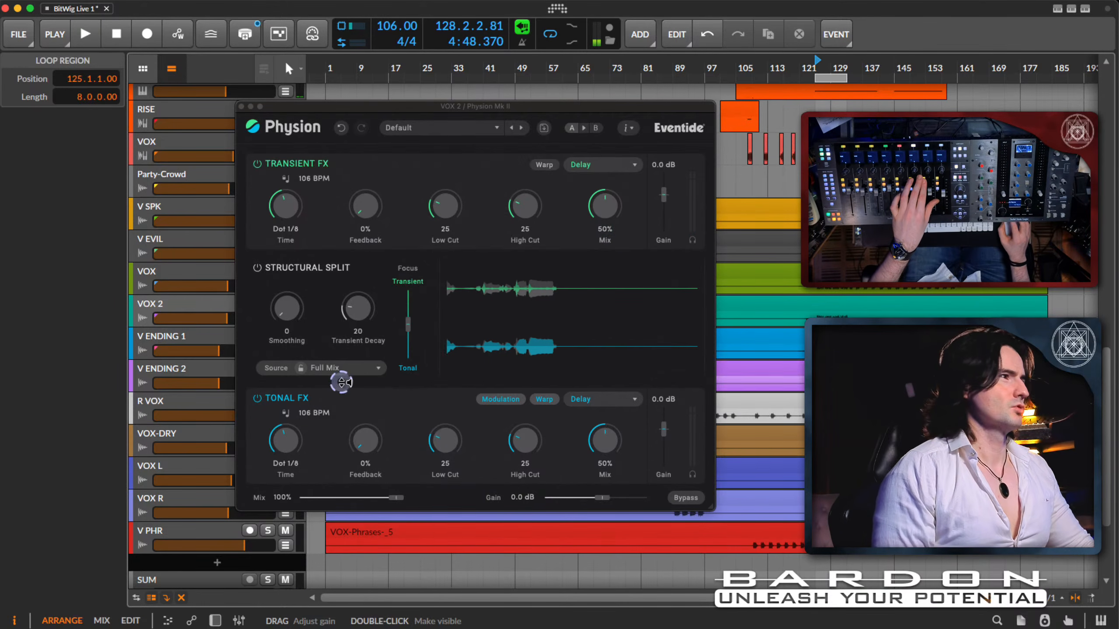
Step: Turn off Tonal FX, start playback and set the Transient FX effect to Phaser
{"action": "left_click", "coordinate": [257, 398]}
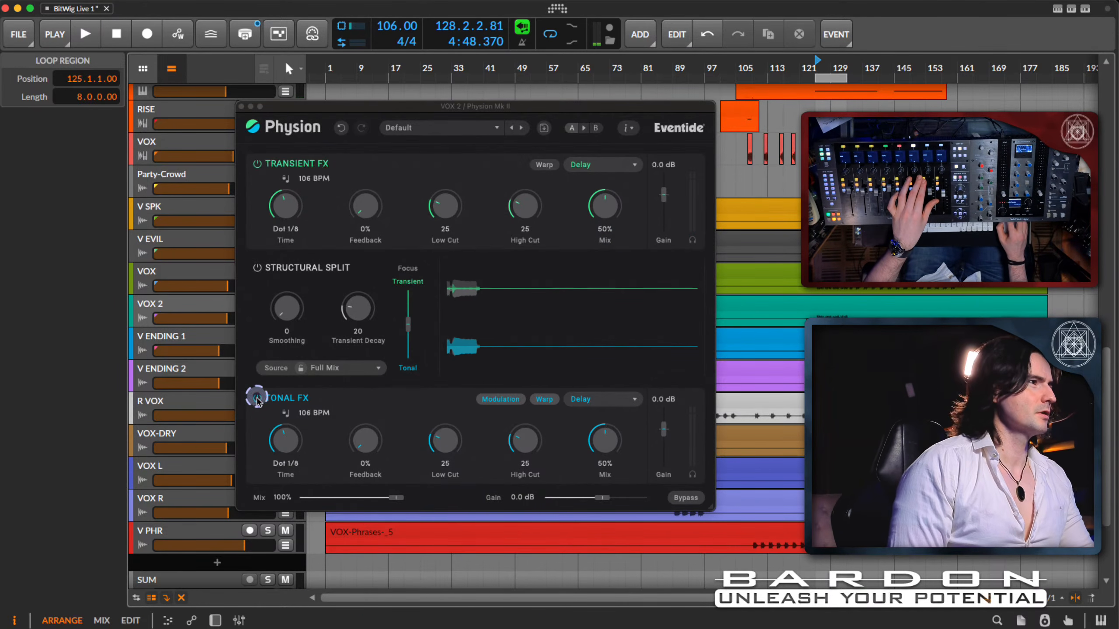
{"action": "left_click", "coordinate": [624, 166]}
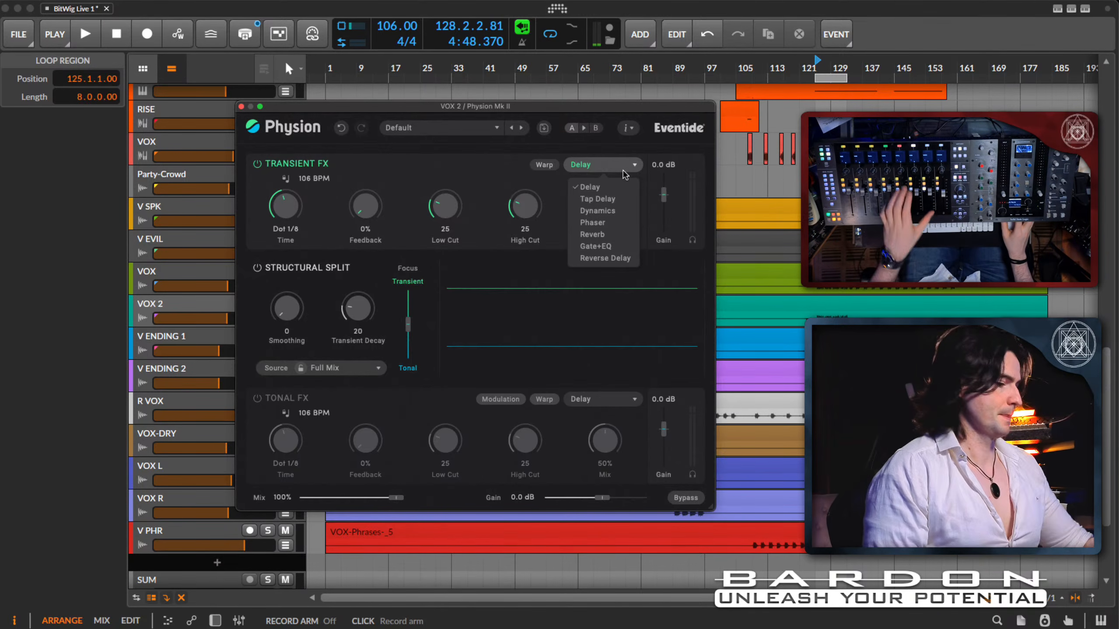
{"action": "key", "text": "space"}
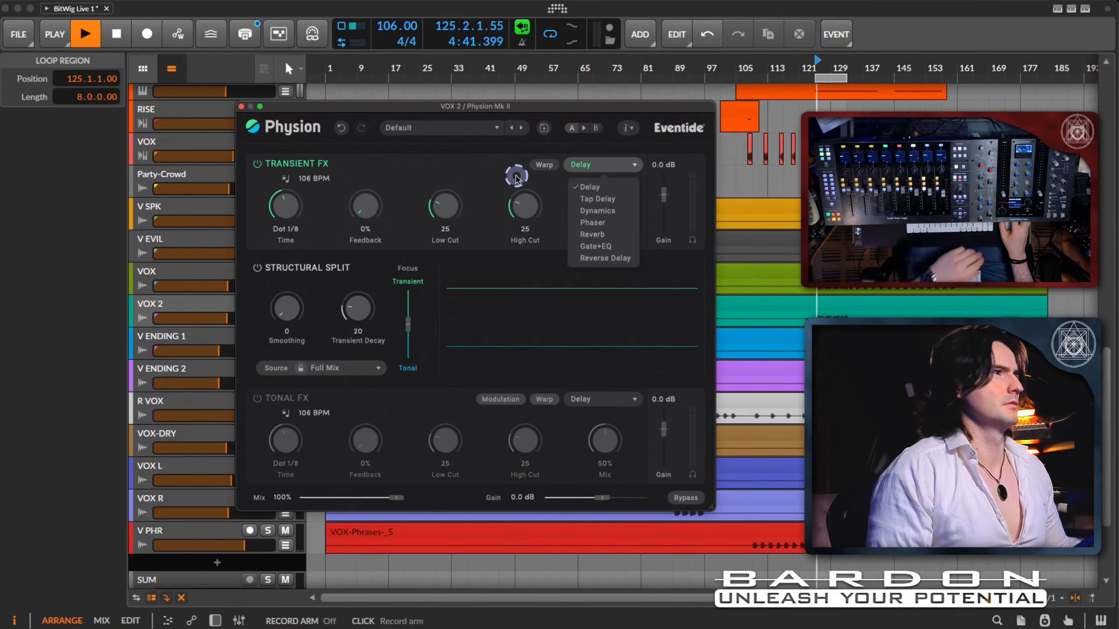
{"action": "left_click", "coordinate": [628, 220]}
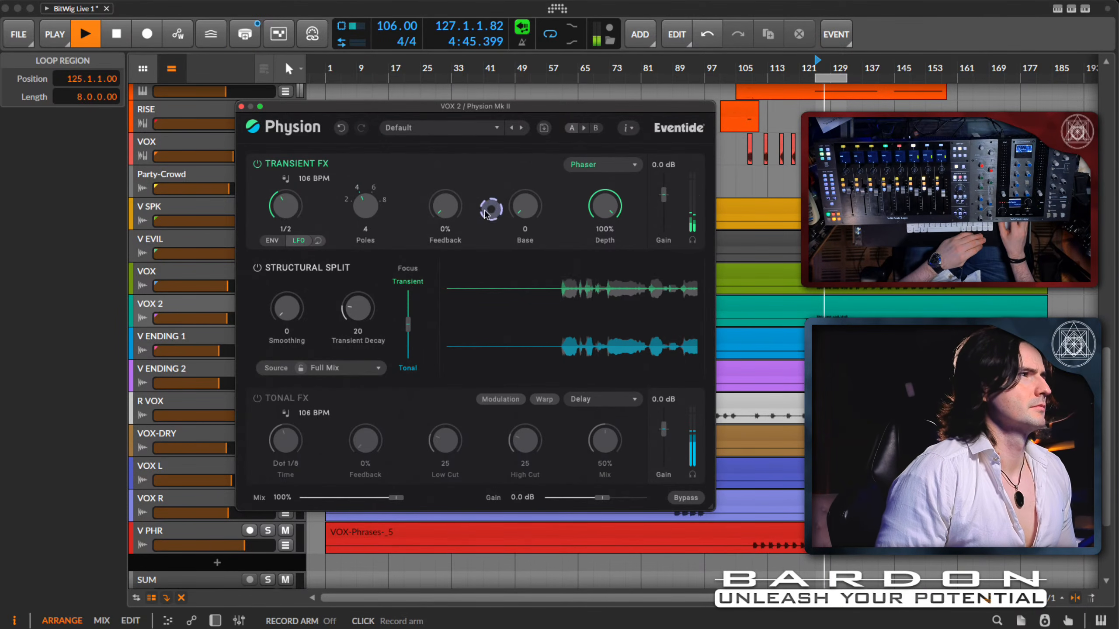
Step: Set the Transient FX phaser's rate to Dot 1/8, feedback to 50% and base to 46
{"action": "left_click_drag", "start_coordinate": [286, 206], "coordinate": [289, 181]}
{"action": "left_click_drag", "start_coordinate": [453, 204], "coordinate": [459, 125]}
{"action": "left_click_drag", "start_coordinate": [529, 202], "coordinate": [531, 141]}
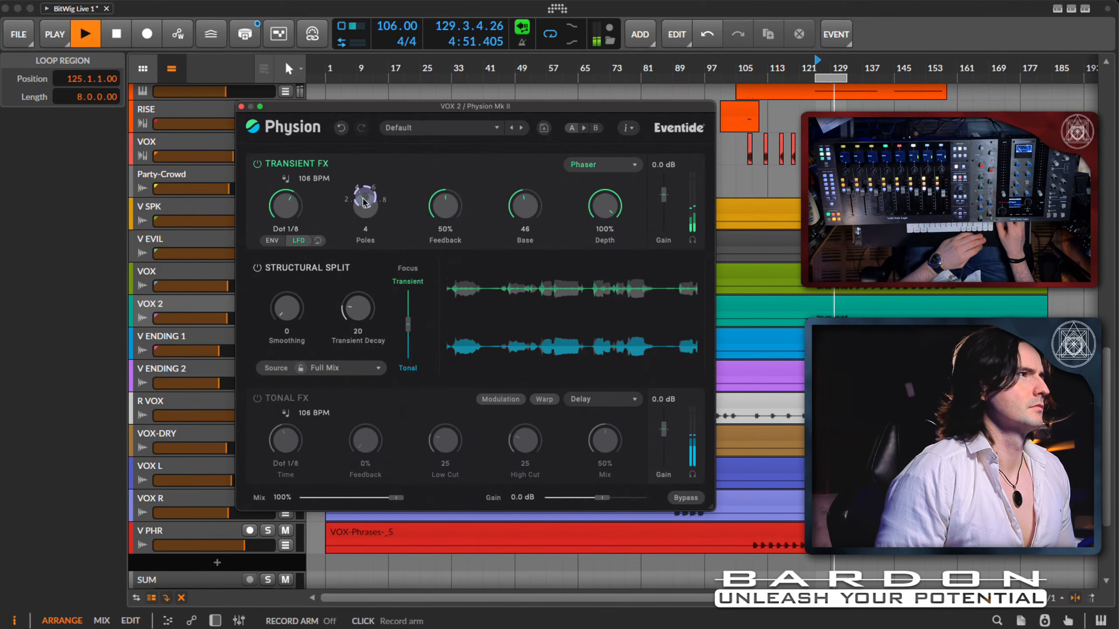
Step: Shift the Structural Split focus towards Transient, and set the phaser's base to 77, poles to 6 and rate to 5/16
{"action": "left_click", "coordinate": [260, 268]}
{"action": "left_click", "coordinate": [260, 268]}
{"action": "left_click", "coordinate": [409, 325]}
{"action": "left_click_drag", "start_coordinate": [409, 327], "coordinate": [413, 306]}
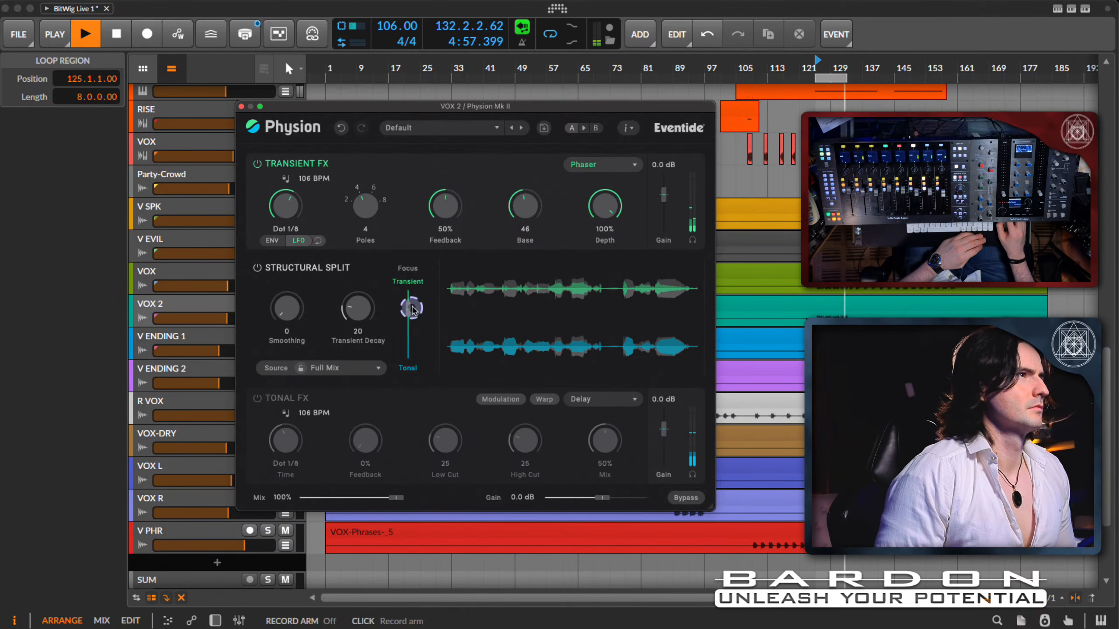
{"action": "left_click_drag", "start_coordinate": [522, 206], "coordinate": [522, 171]}
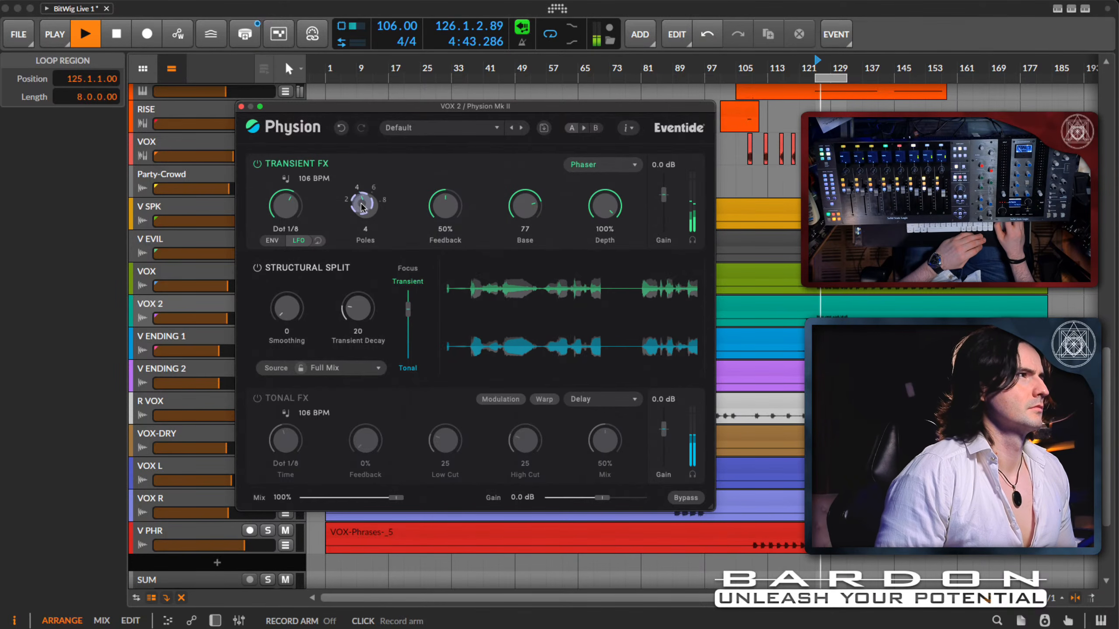
{"action": "left_click_drag", "start_coordinate": [283, 215], "coordinate": [282, 220]}
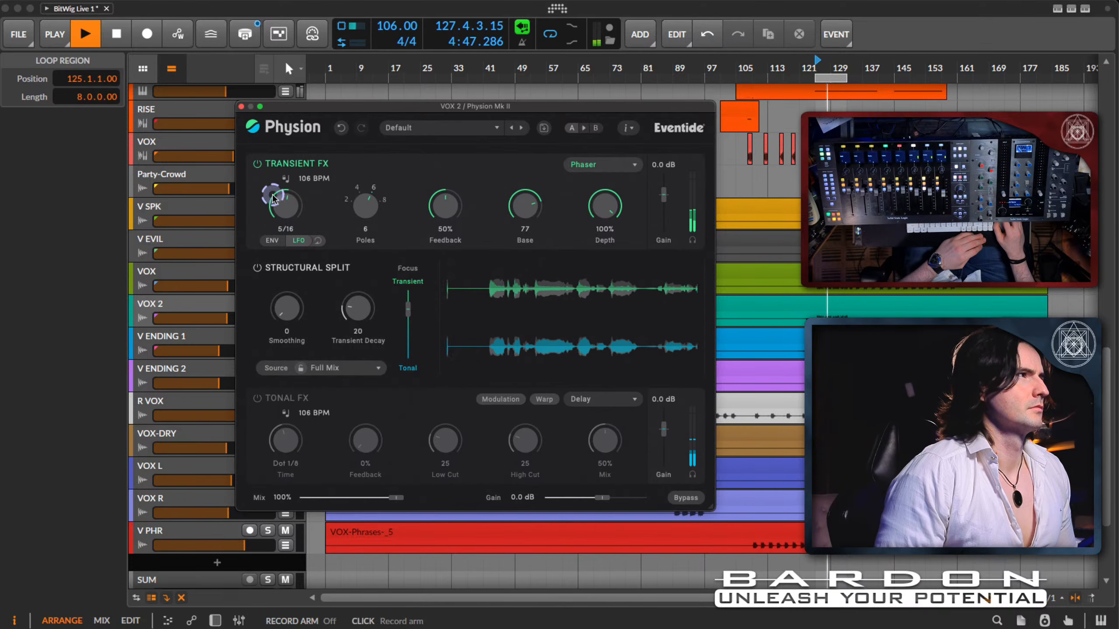
Step: Set the Tonal FX effect to Reverb, turn Tonal FX on and raise its mix to 91%
{"action": "left_click", "coordinate": [634, 401]}
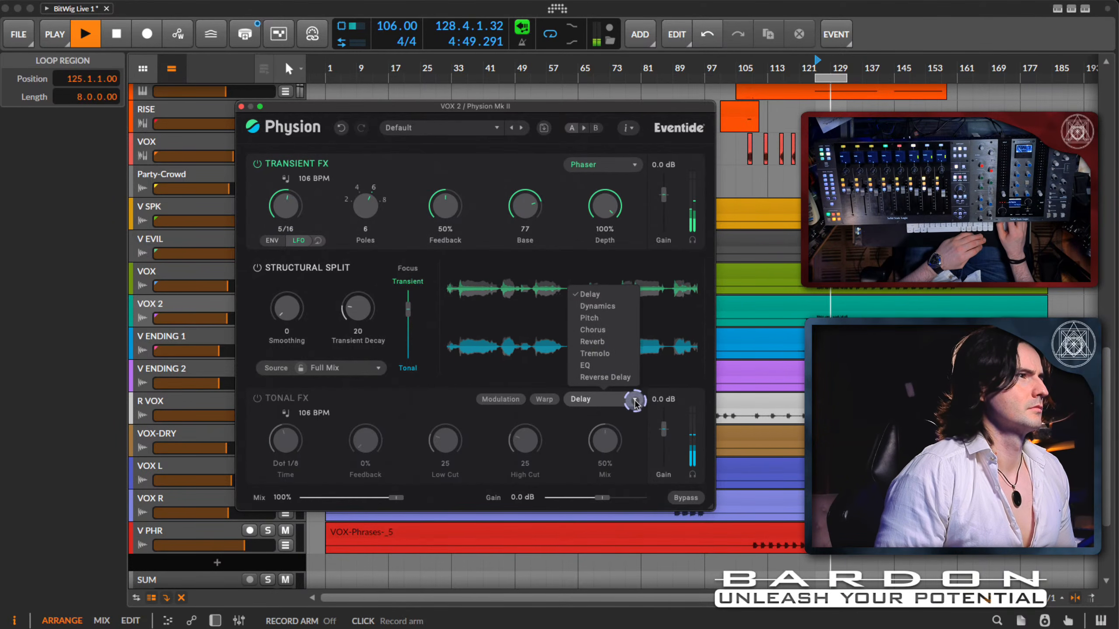
{"action": "left_click", "coordinate": [623, 343]}
{"action": "left_click", "coordinate": [264, 399]}
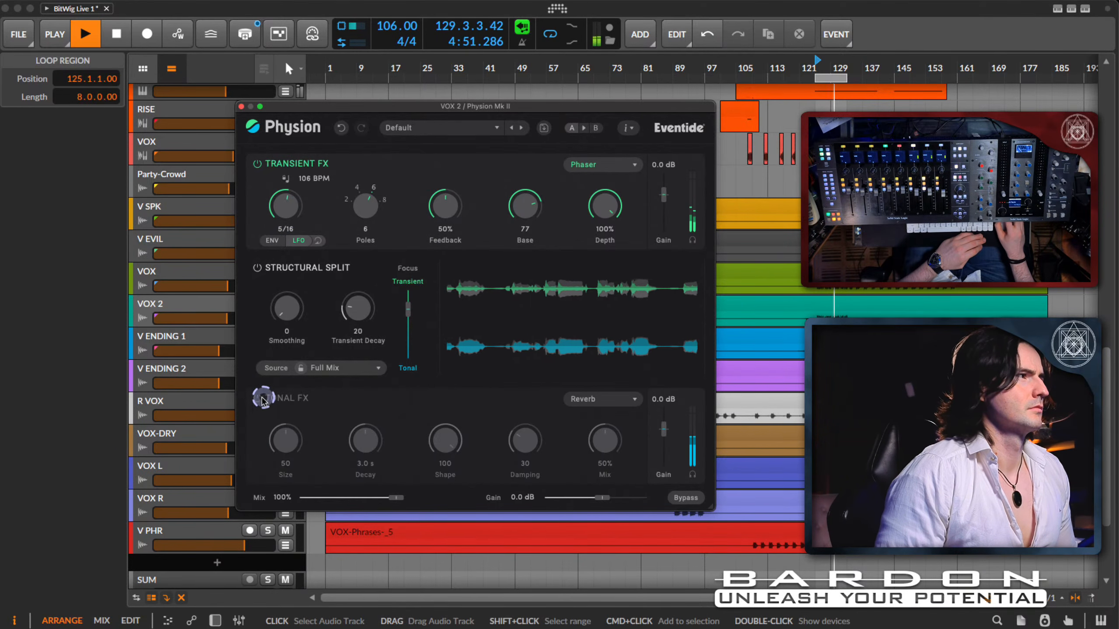
{"action": "left_click", "coordinate": [257, 399]}
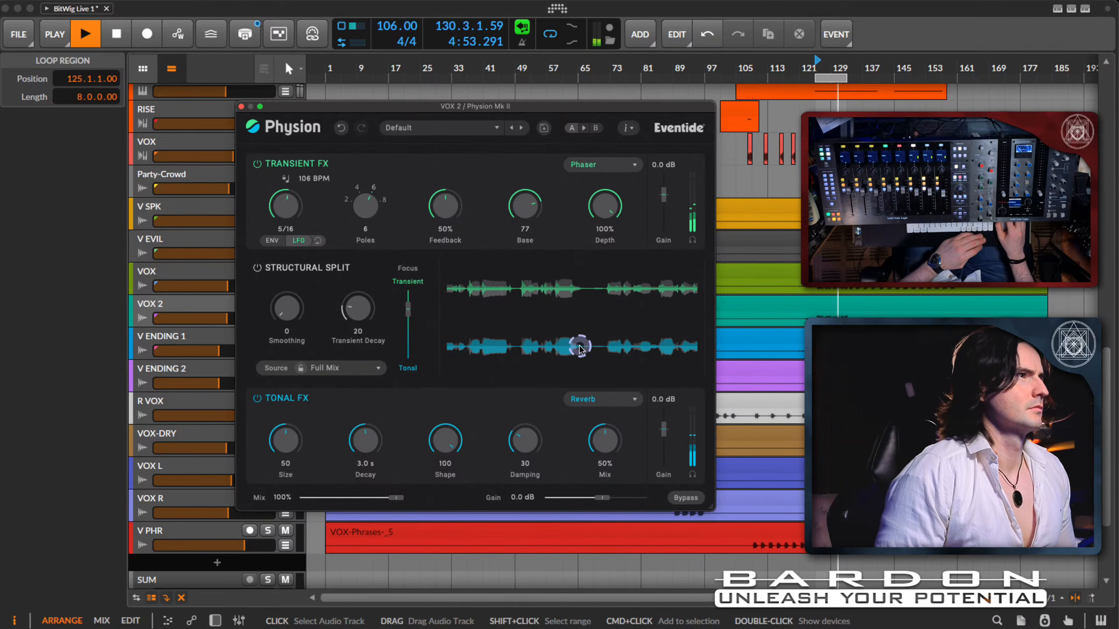
{"action": "left_click_drag", "start_coordinate": [603, 442], "coordinate": [599, 395]}
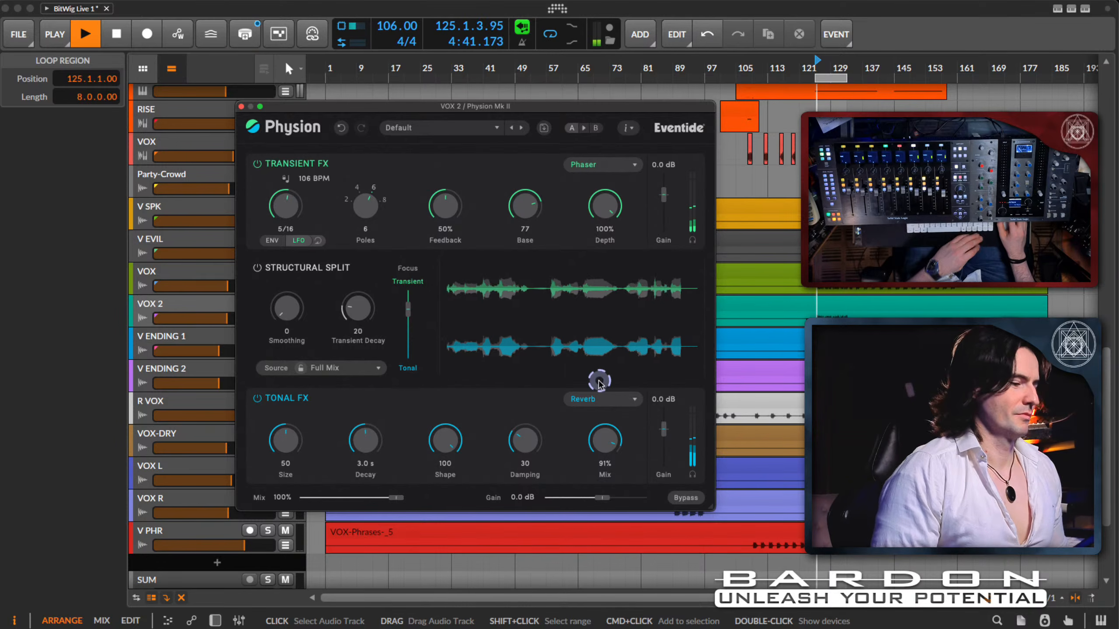
Step: Switch the phaser's modulation source to ENV and lower the Tonal FX gain to -8.8 dB
{"action": "left_click", "coordinate": [638, 166]}
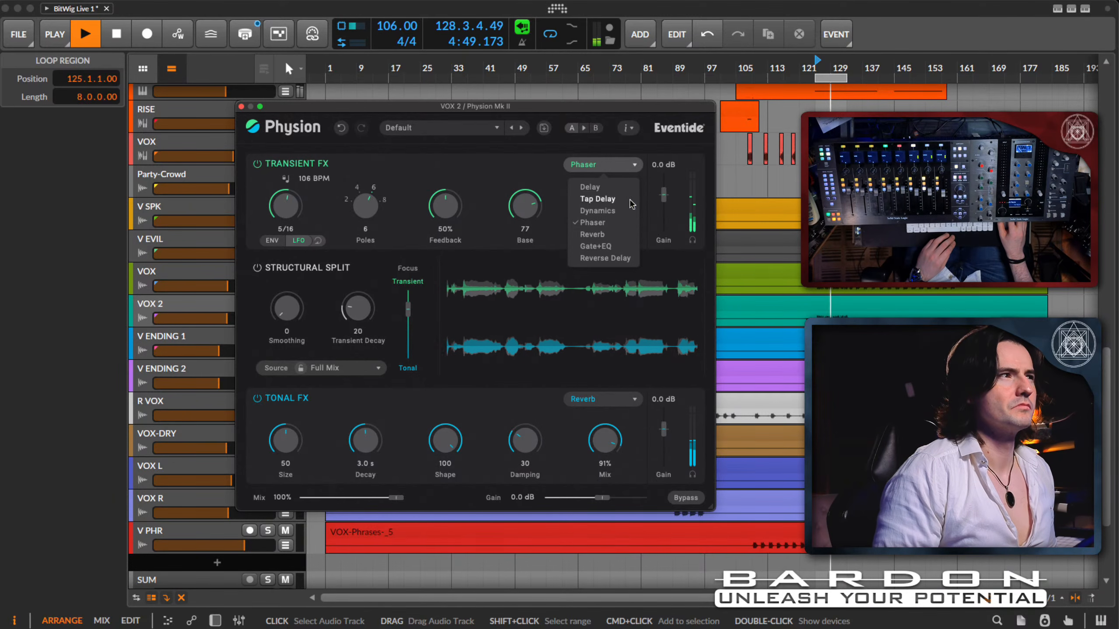
{"action": "left_click", "coordinate": [442, 163]}
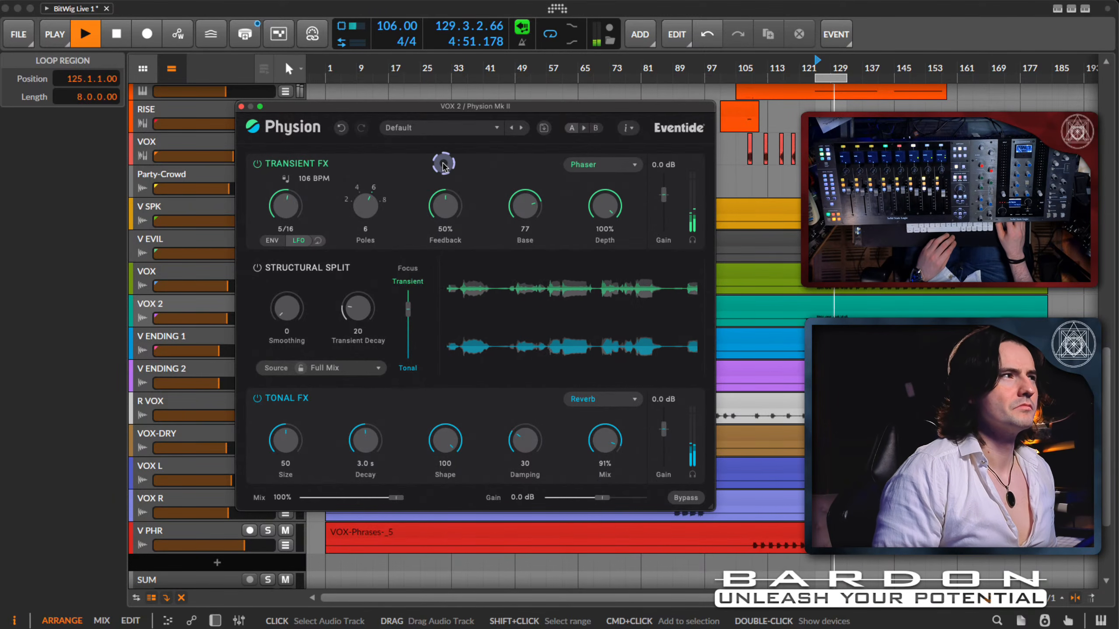
{"action": "left_click", "coordinate": [368, 201]}
{"action": "left_click", "coordinate": [267, 240]}
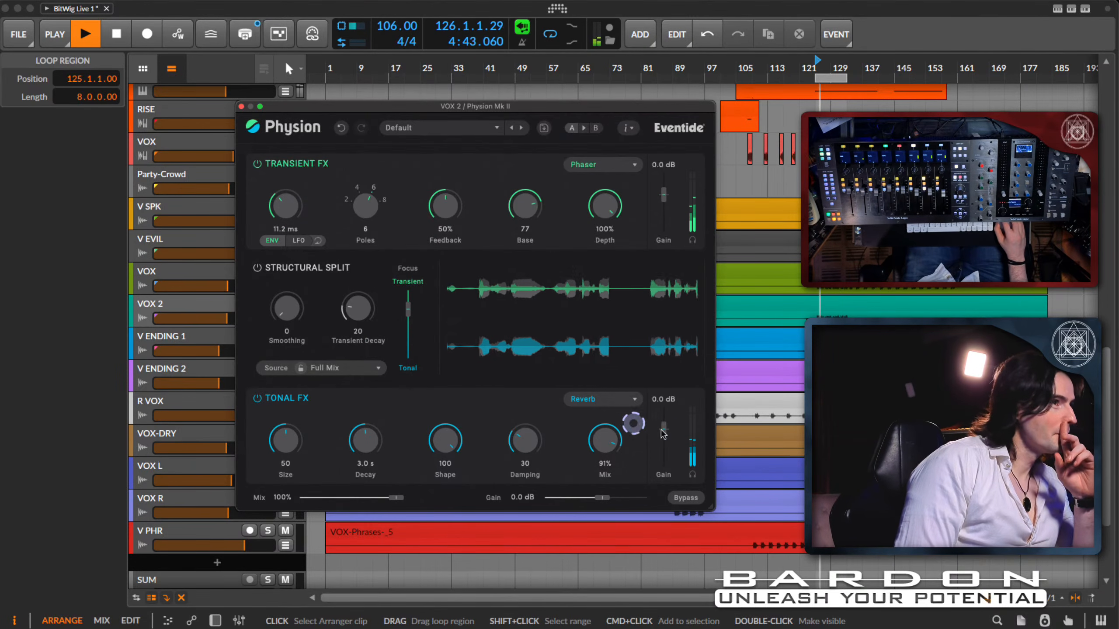
{"action": "left_click_drag", "start_coordinate": [664, 438], "coordinate": [665, 444]}
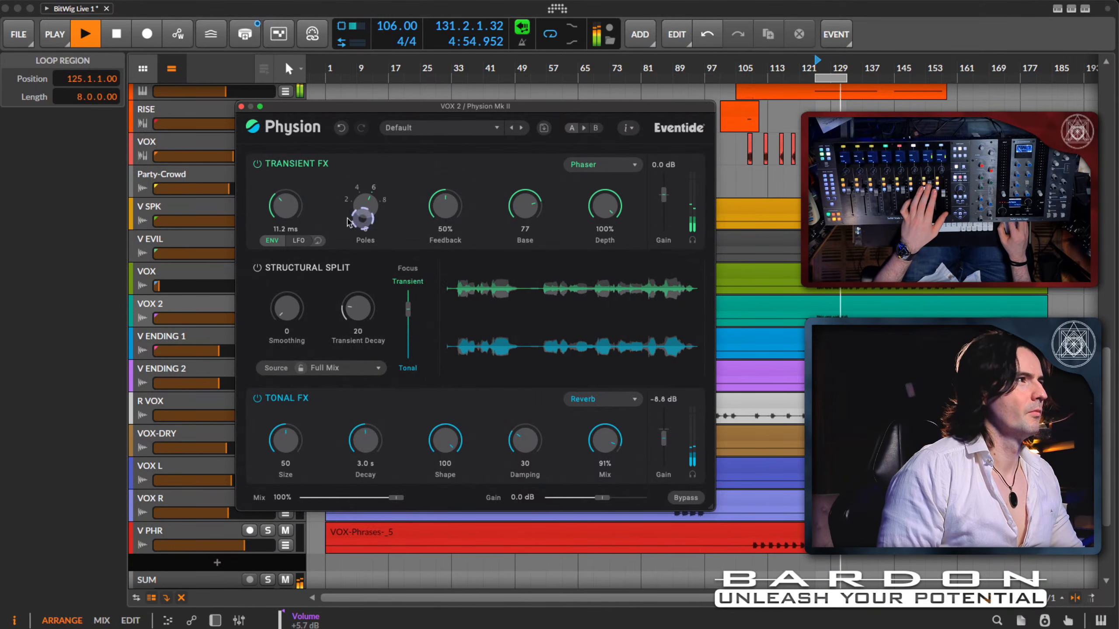
Step: Set the phaser's envelope time to 3.5 ms and feedback to 46%, with Transient FX gain at 5.1 dB and output gain at 7.2 dB
{"action": "left_click_drag", "start_coordinate": [285, 207], "coordinate": [282, 226]}
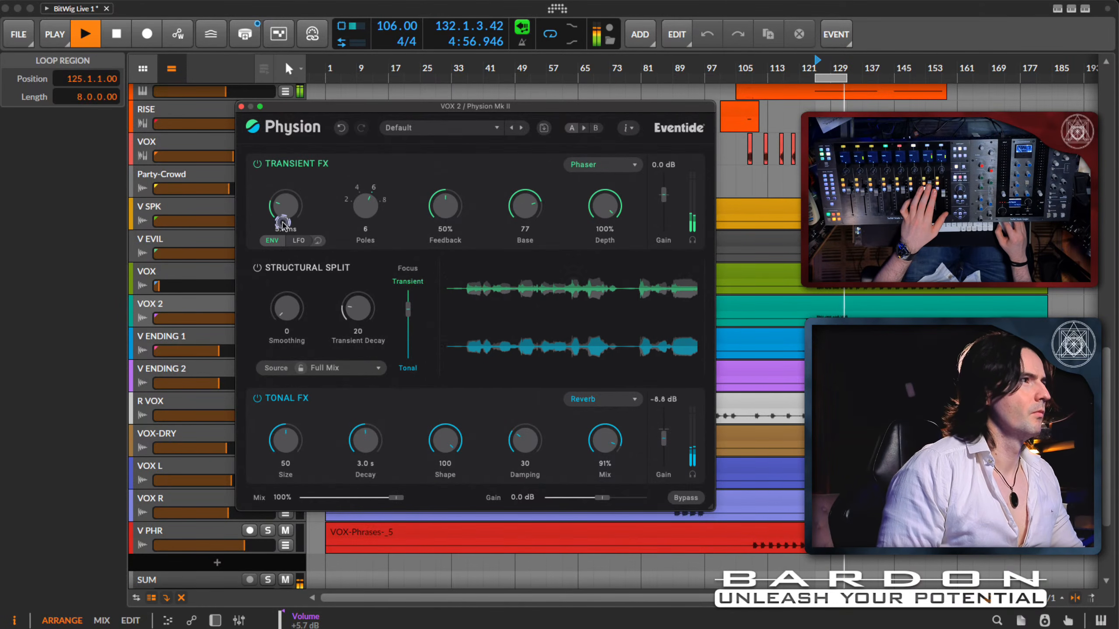
{"action": "mouse_move", "coordinate": [453, 209]}
{"action": "left_mouse_down"}
{"action": "mouse_move", "coordinate": [451, 223]}
{"action": "mouse_move", "coordinate": [453, 212]}
{"action": "left_mouse_up"}
{"action": "left_click_drag", "start_coordinate": [664, 195], "coordinate": [664, 190]}
{"action": "left_click_drag", "start_coordinate": [601, 498], "coordinate": [618, 499]}
{"action": "left_click_drag", "start_coordinate": [284, 206], "coordinate": [284, 211]}
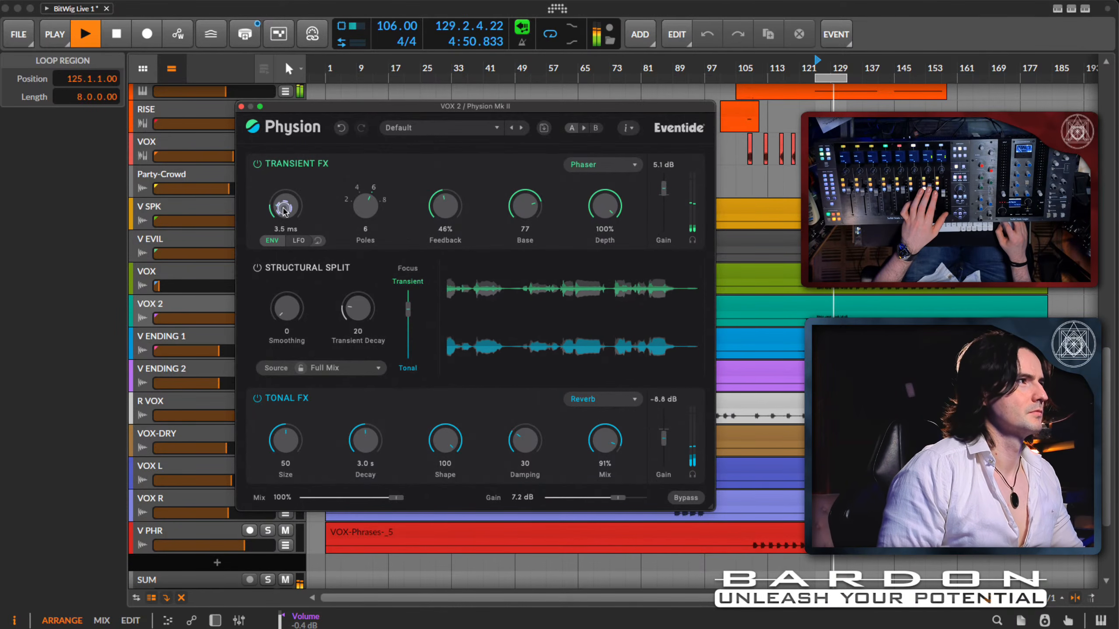
Step: Set the phaser's base to 28 and depth to 59%, and the Structural Split smoothing to 17
{"action": "left_click_drag", "start_coordinate": [532, 205], "coordinate": [529, 258]}
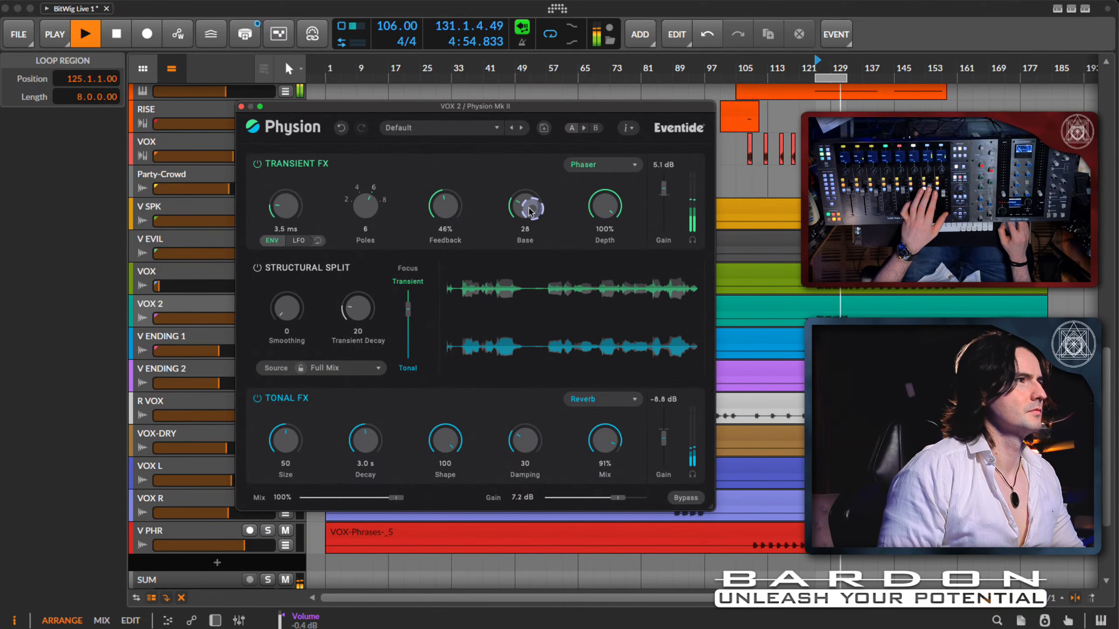
{"action": "left_click_drag", "start_coordinate": [590, 205], "coordinate": [596, 261]}
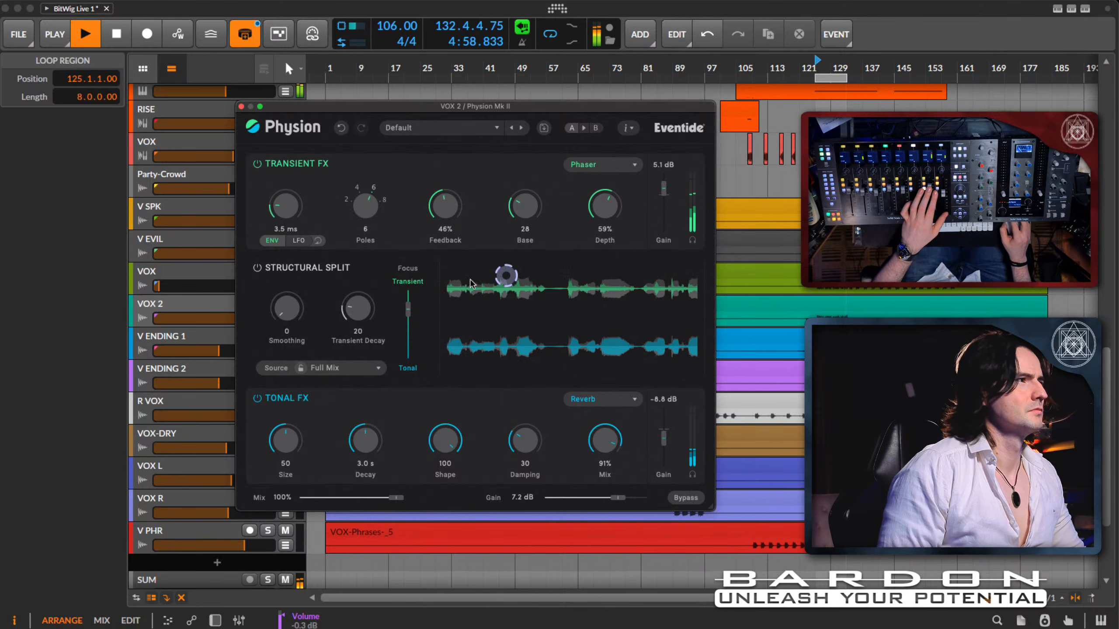
{"action": "left_click_drag", "start_coordinate": [304, 309], "coordinate": [306, 287]}
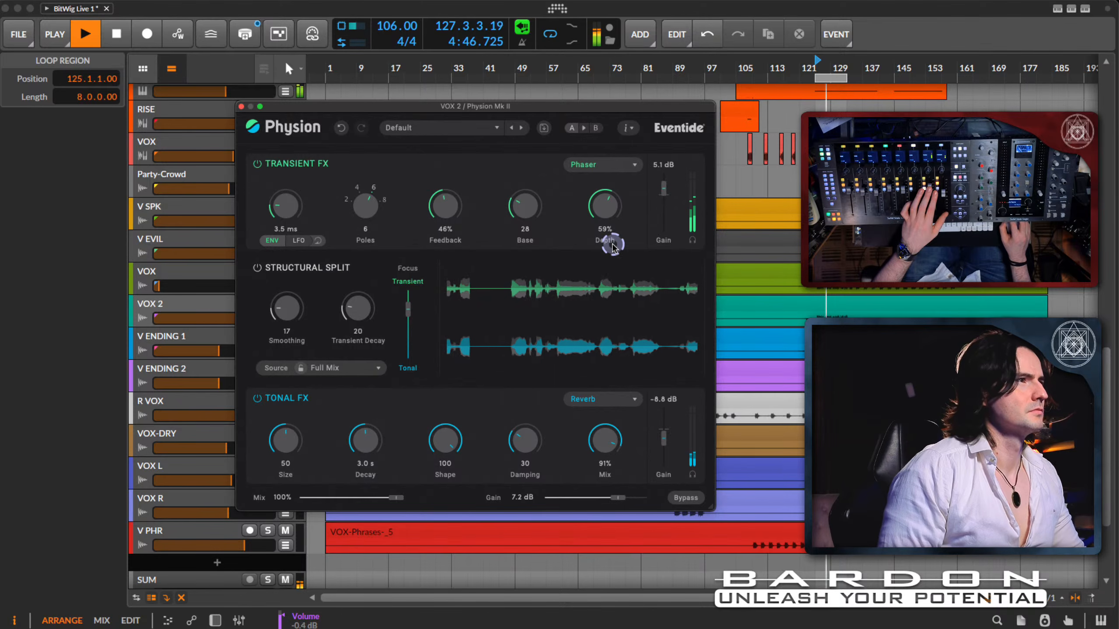
Step: Change the Transient FX effect to Dynamics and set its threshold to -34.9 dB
{"action": "left_click", "coordinate": [638, 164]}
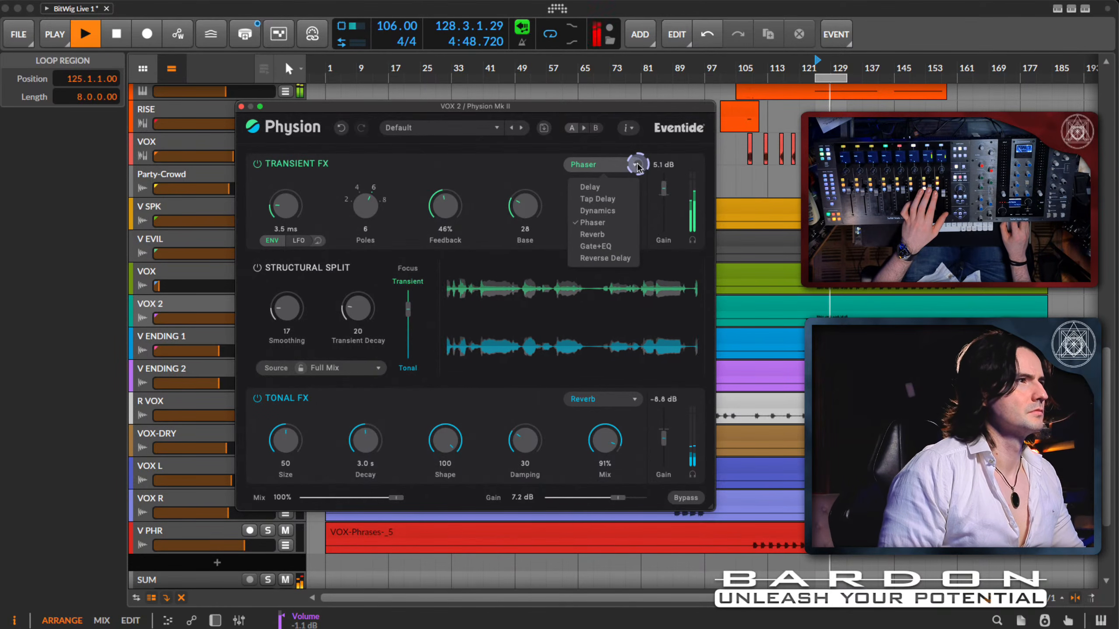
{"action": "left_click", "coordinate": [609, 210]}
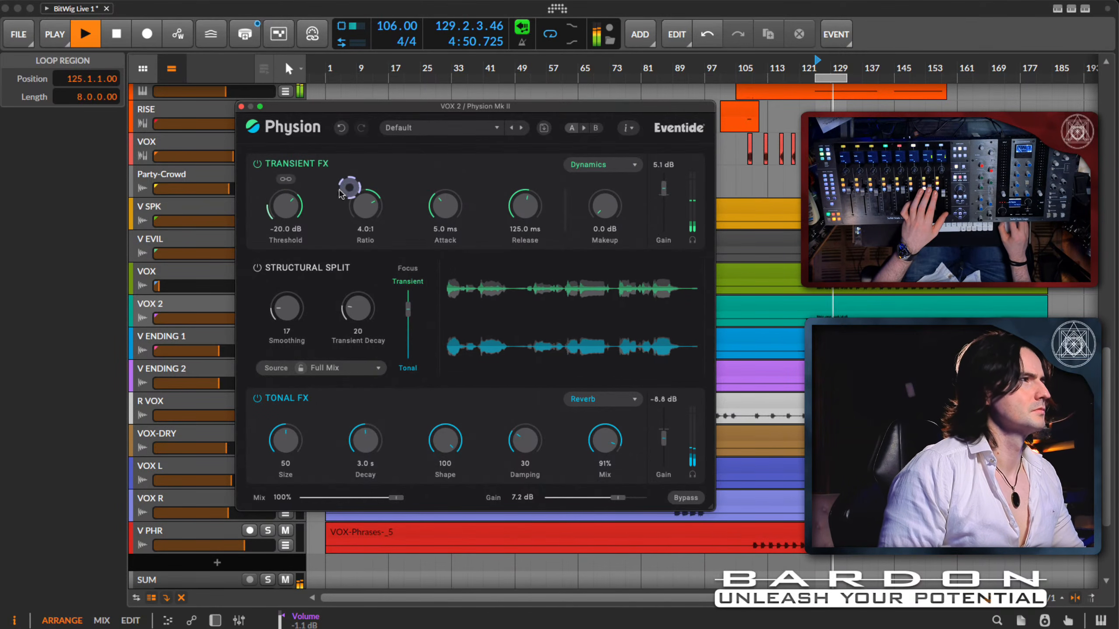
{"action": "left_click_drag", "start_coordinate": [288, 210], "coordinate": [293, 250]}
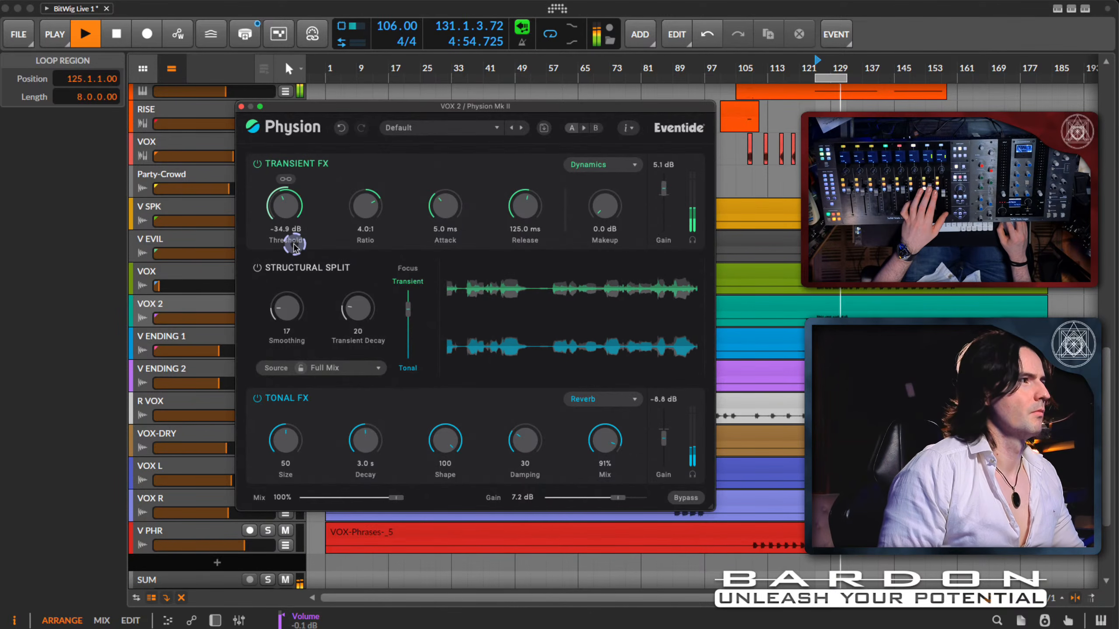
Step: Raise the Tonal FX gain to -5.2 dB, stop playback and close the Physion window
{"action": "left_click_drag", "start_coordinate": [664, 439], "coordinate": [664, 435]}
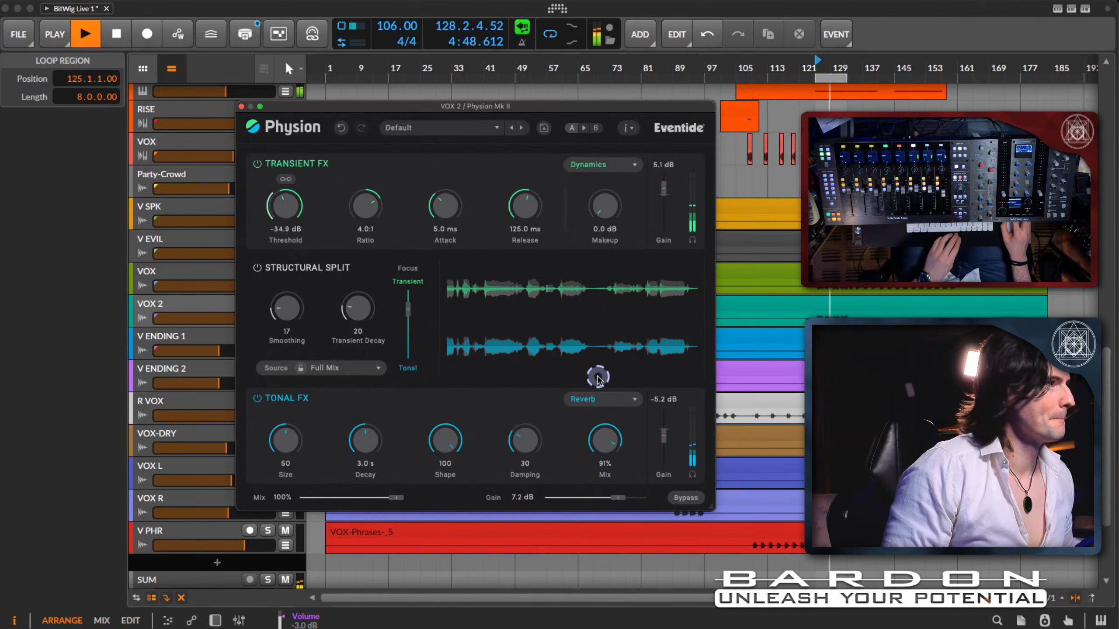
{"action": "key", "text": "space"}
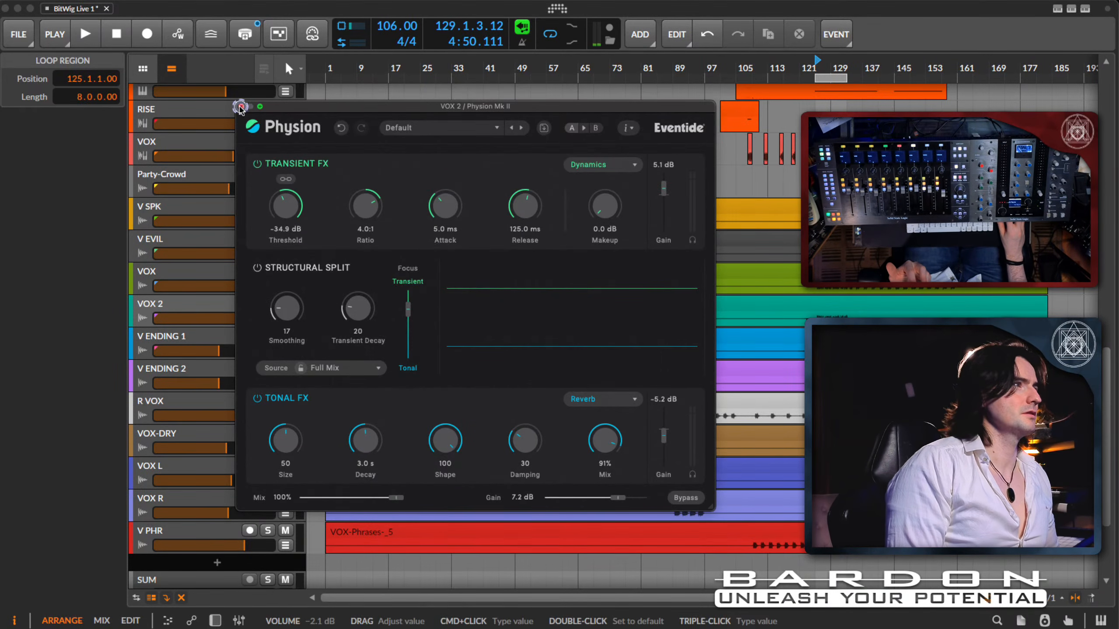
{"action": "left_click", "coordinate": [240, 108]}
Step: Add the bx_shredspread effect after Physion Mk II on the VOX 2 track
{"action": "left_click", "coordinate": [200, 308]}
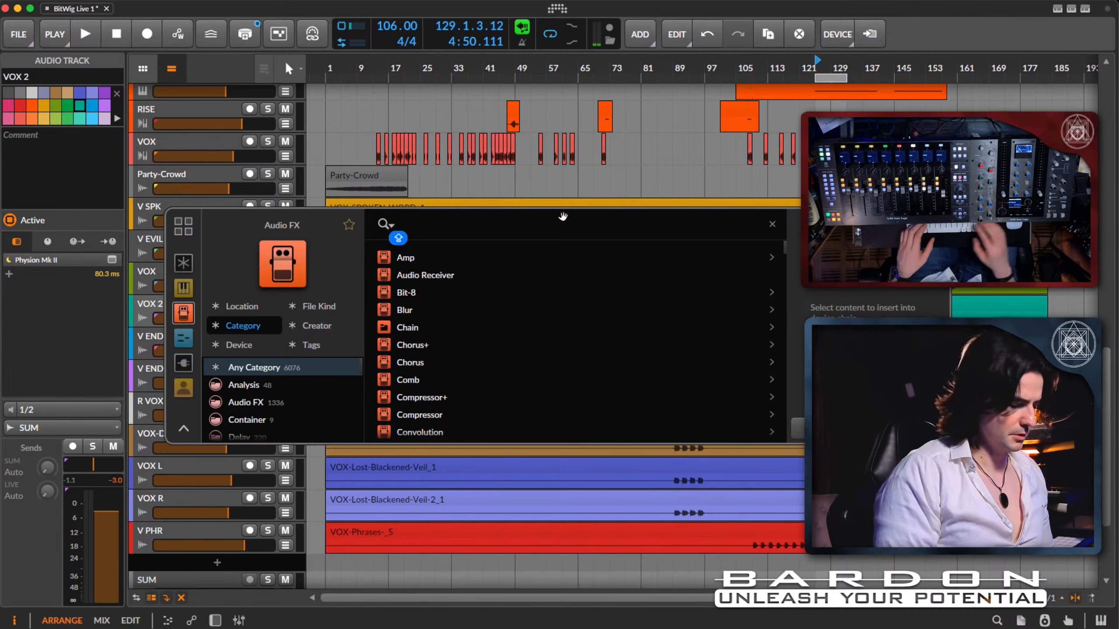
{"action": "key", "text": "Caps_Lock"}
{"action": "type", "text": "SHRE"}
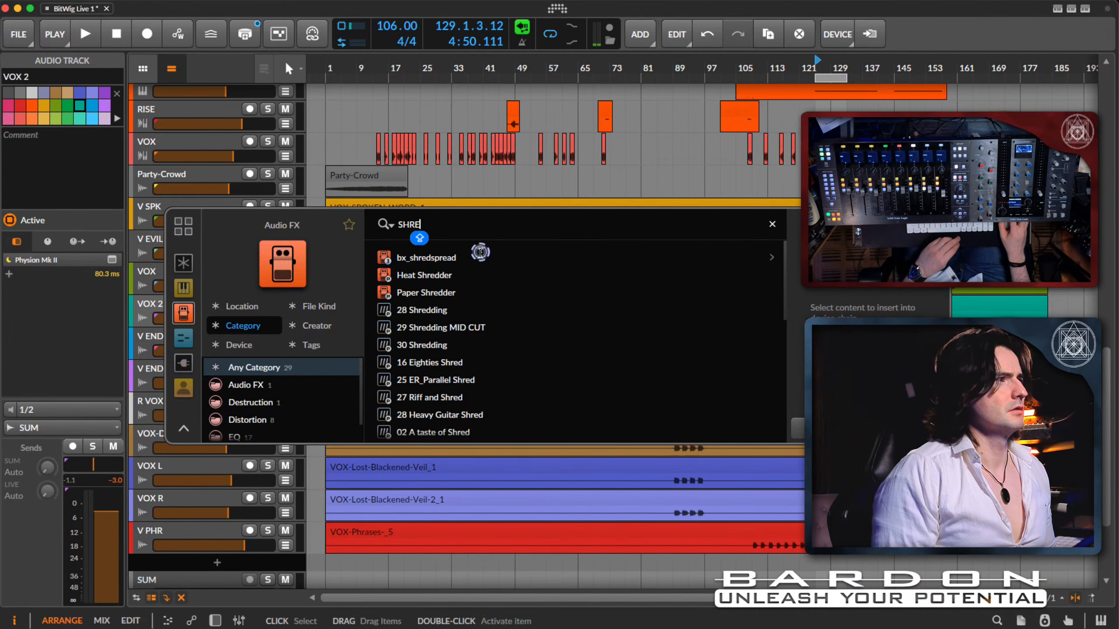
{"action": "key", "text": "Down"}
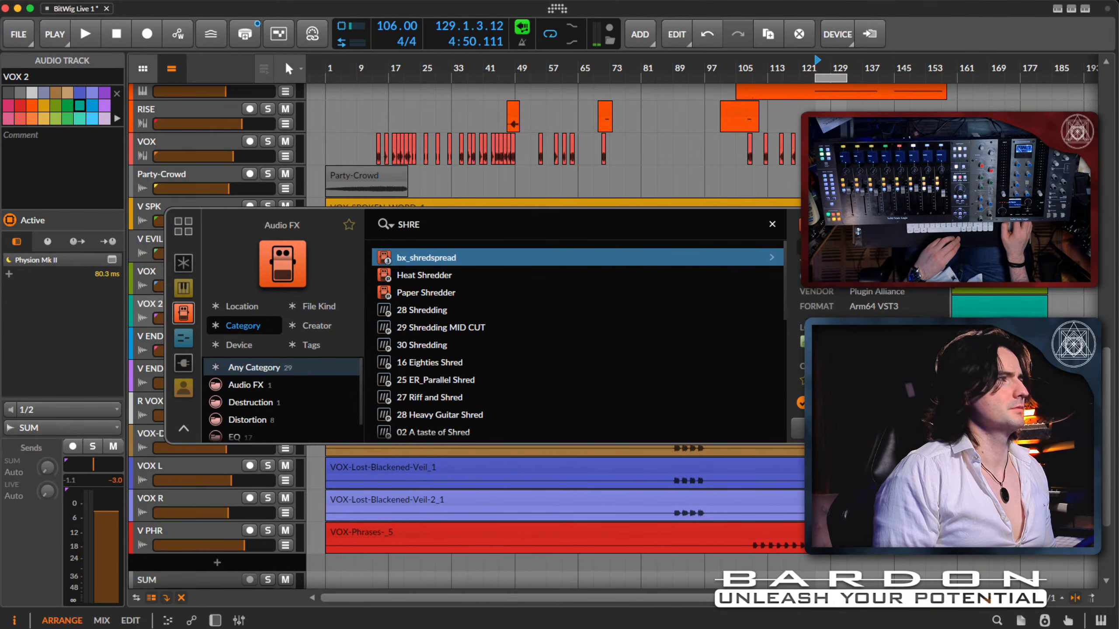
{"action": "key", "text": "Return"}
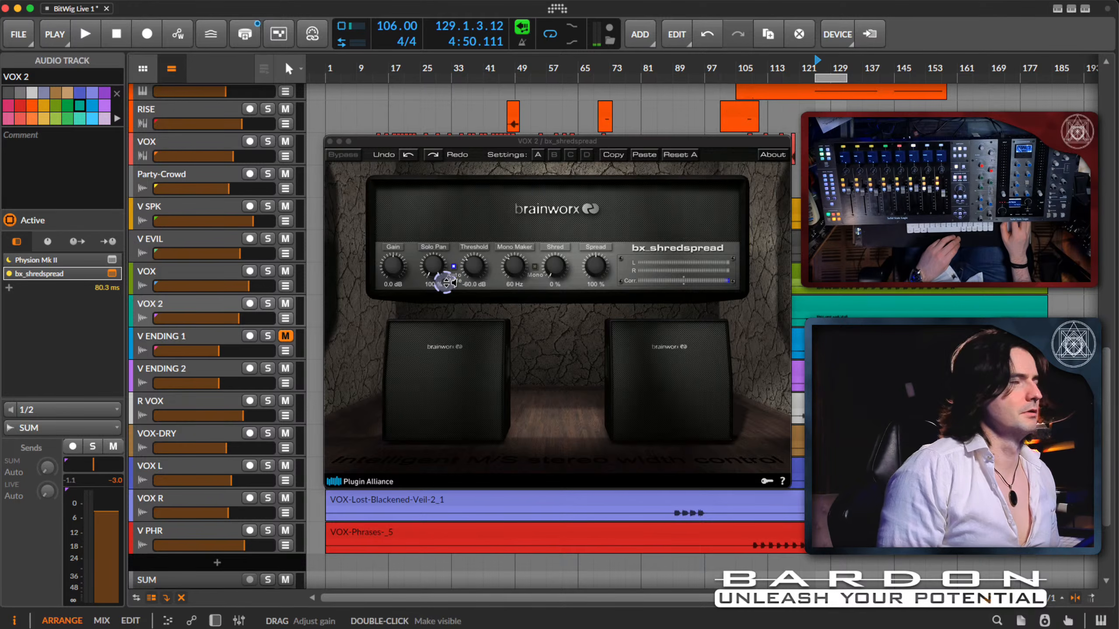
Step: Set bx_shredspread's Mono Maker to 49 Hz and Spread to 144% while auditioning the loop, and close its window
{"action": "left_click_drag", "start_coordinate": [512, 264], "coordinate": [512, 192]}
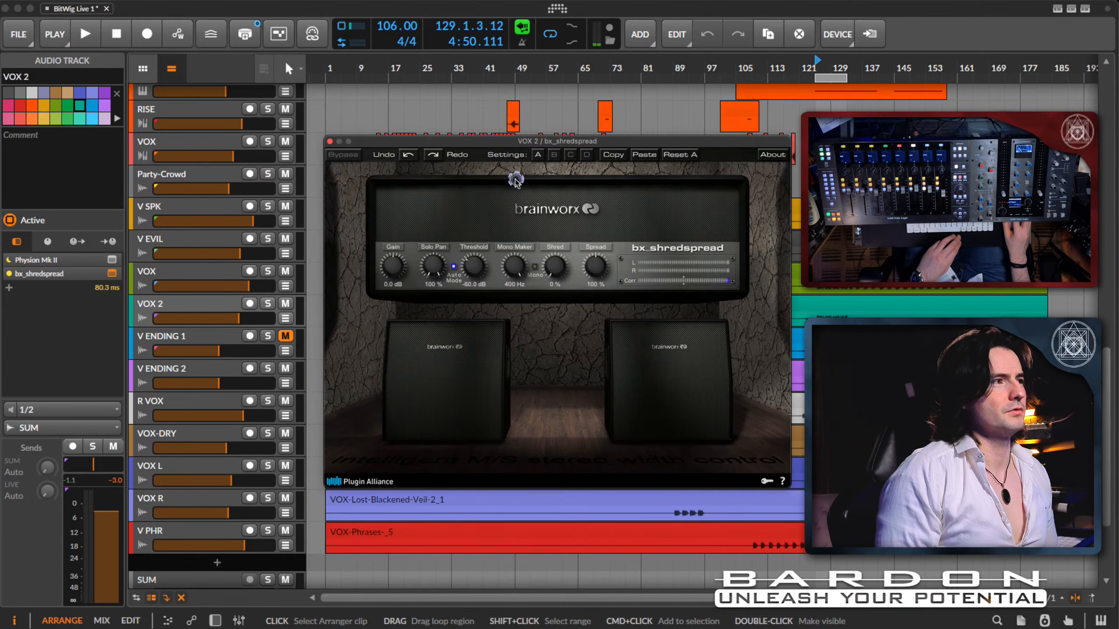
{"action": "left_click_drag", "start_coordinate": [515, 180], "coordinate": [511, 349]}
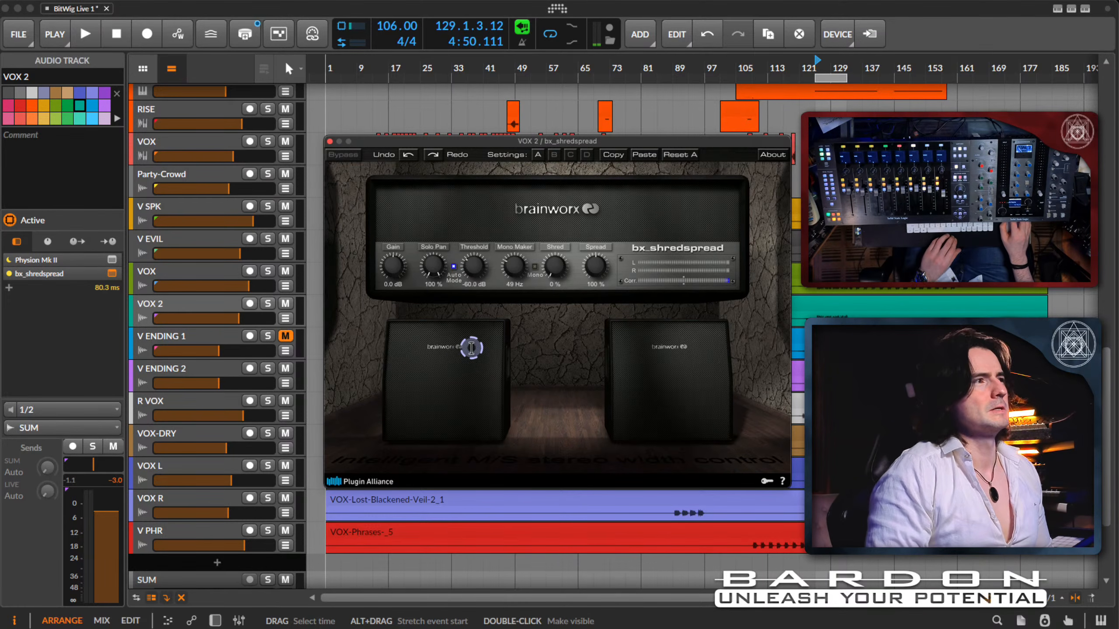
{"action": "key", "text": "Caps_Lock"}
{"action": "key", "text": "space"}
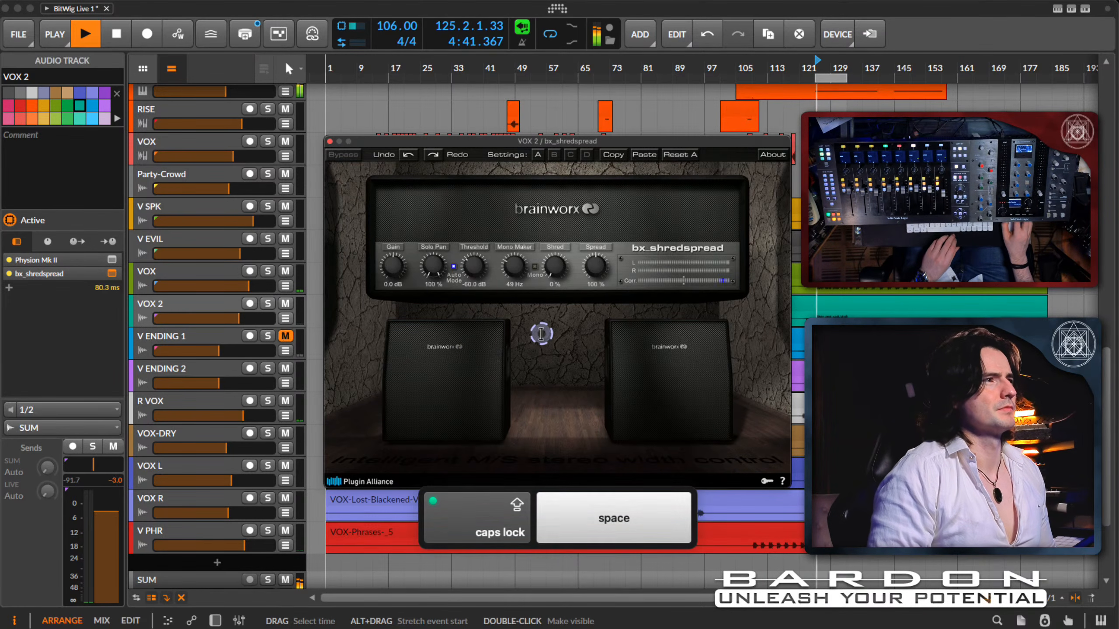
{"action": "left_click_drag", "start_coordinate": [586, 285], "coordinate": [595, 265]}
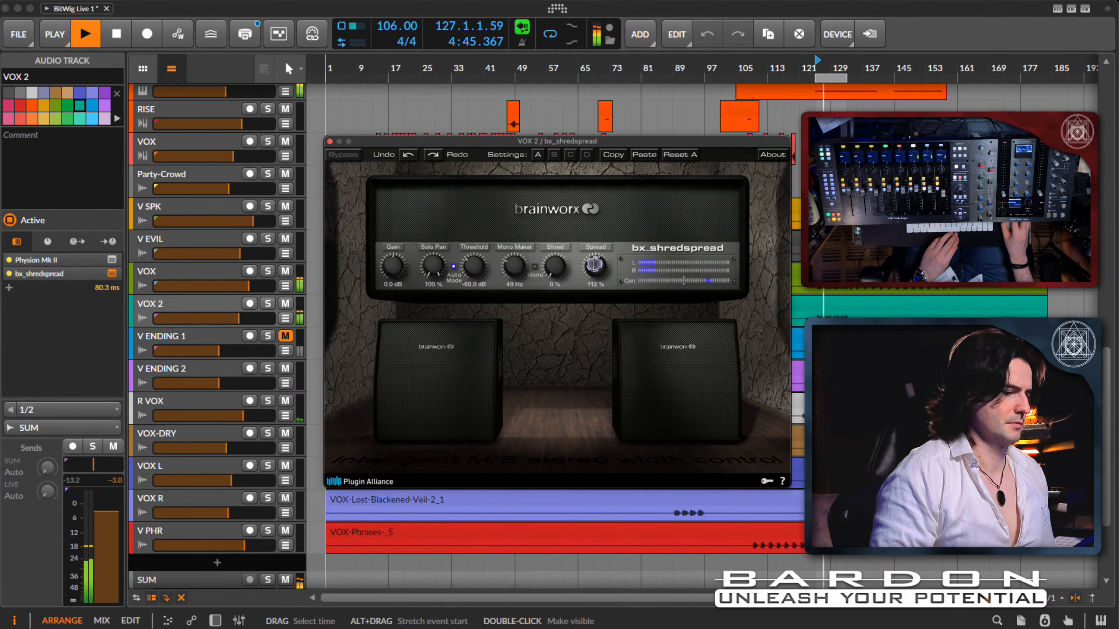
{"action": "left_click_drag", "start_coordinate": [594, 265], "coordinate": [591, 244]}
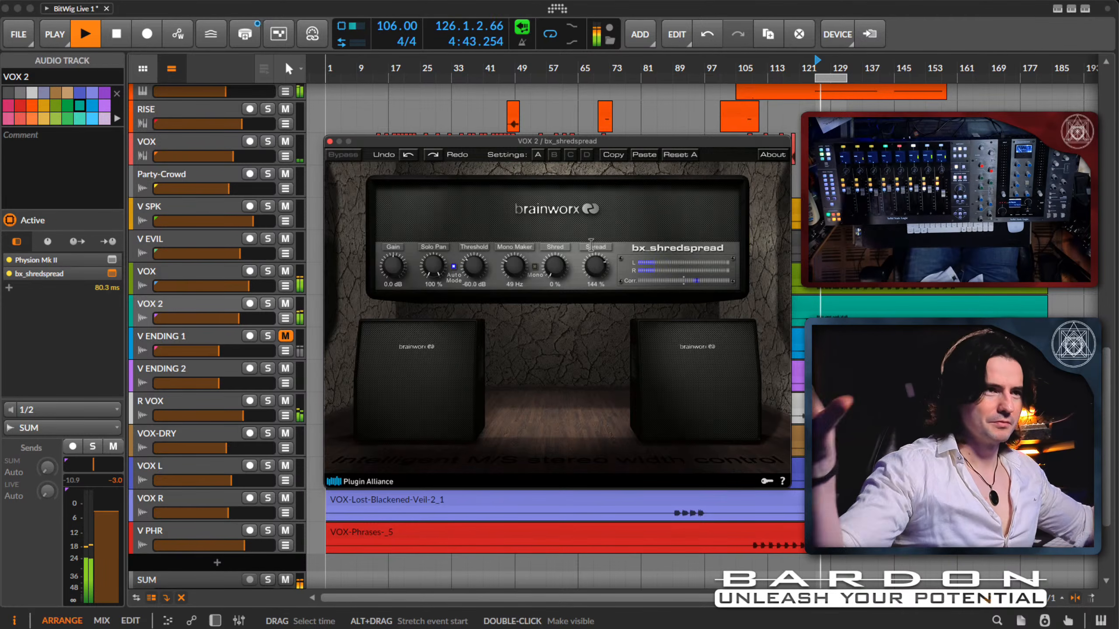
{"action": "key", "text": "space"}
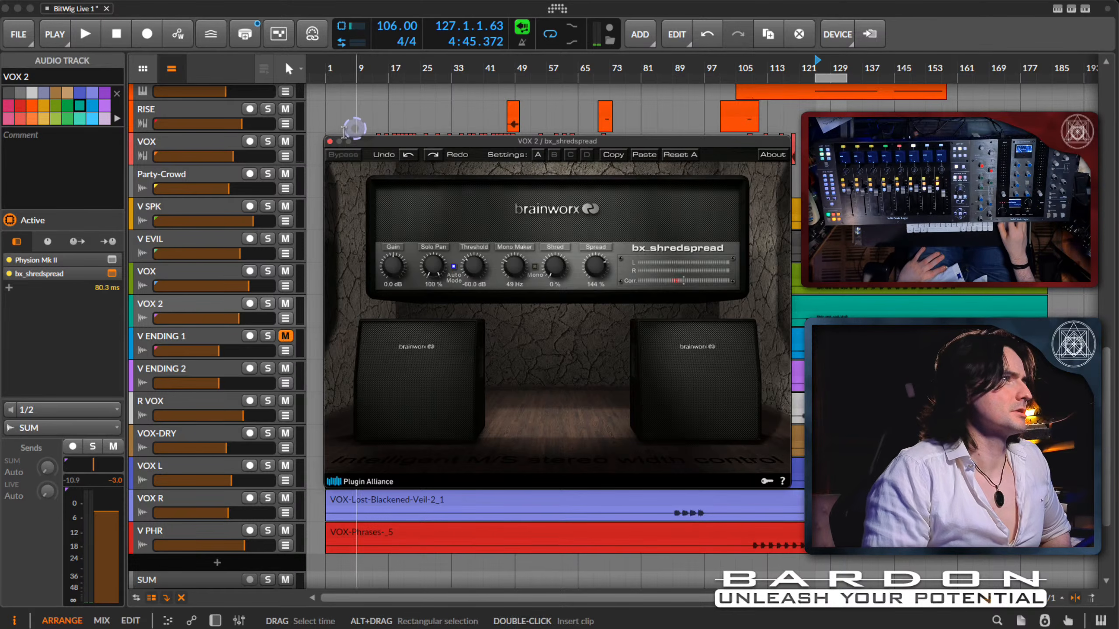
{"action": "left_click", "coordinate": [330, 142]}
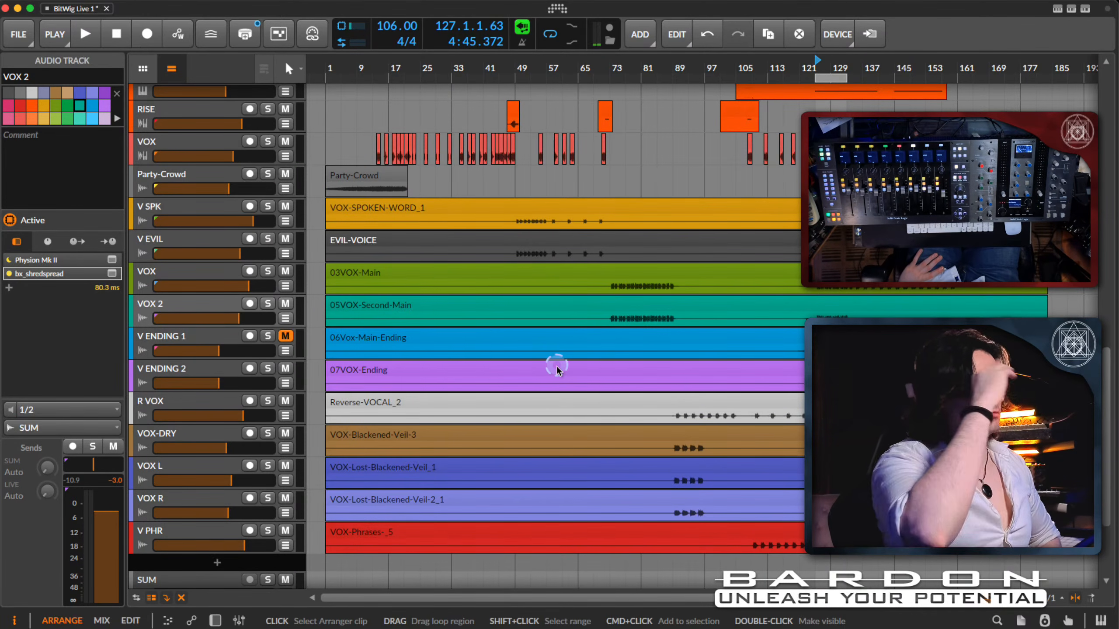
Step: Unmute the V ENDING 1 track, solo it and audition it within the loop
{"action": "left_click", "coordinate": [220, 334]}
{"action": "left_click", "coordinate": [284, 336]}
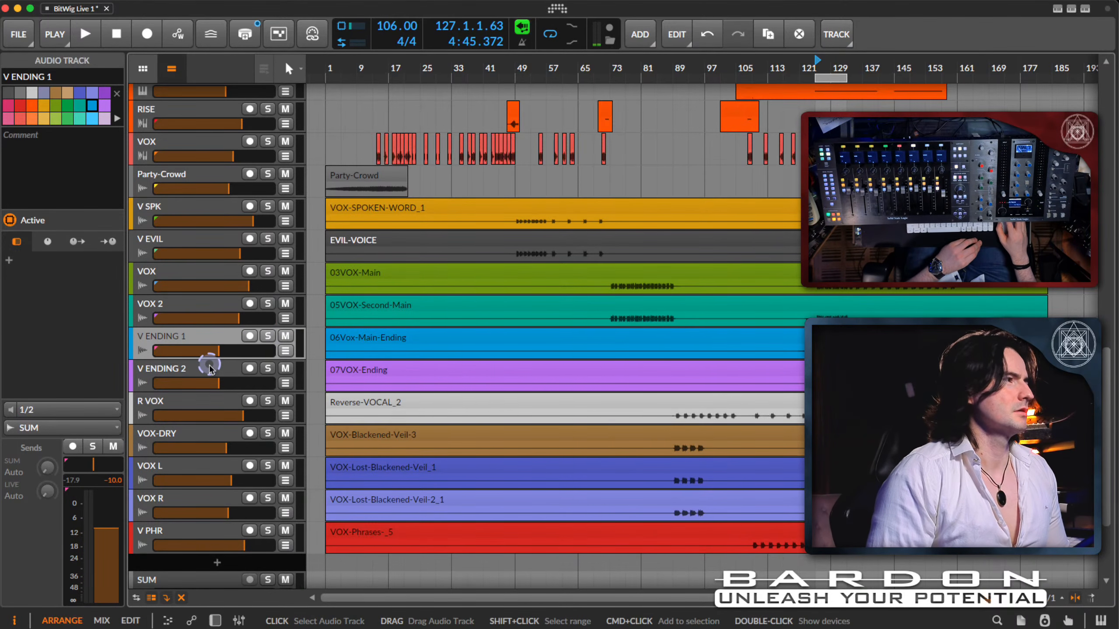
{"action": "left_click", "coordinate": [267, 336]}
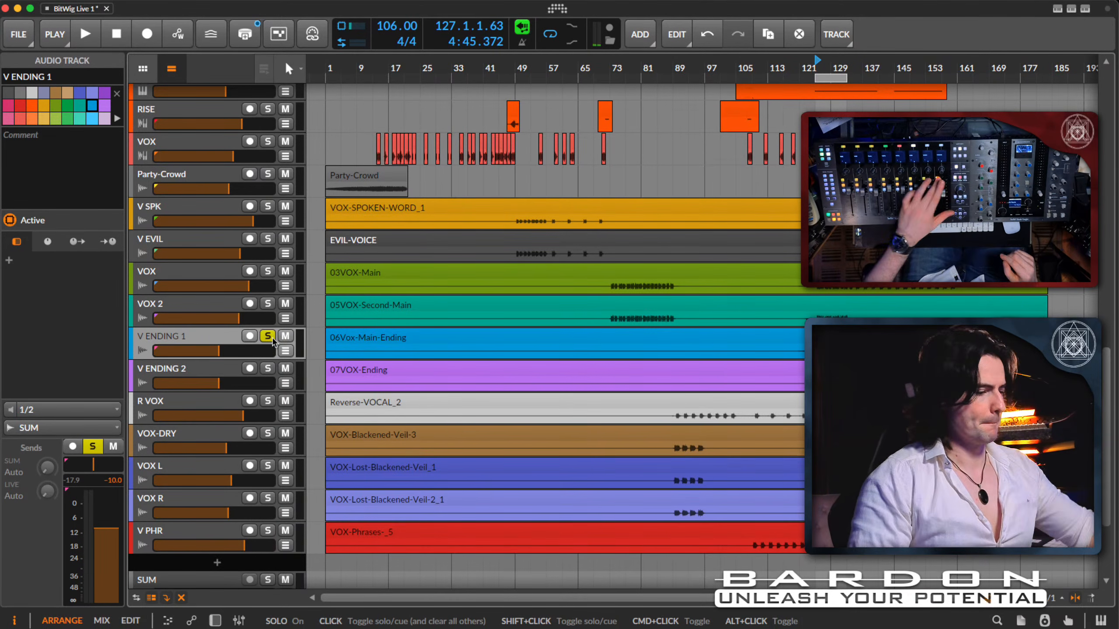
{"action": "key", "text": "space"}
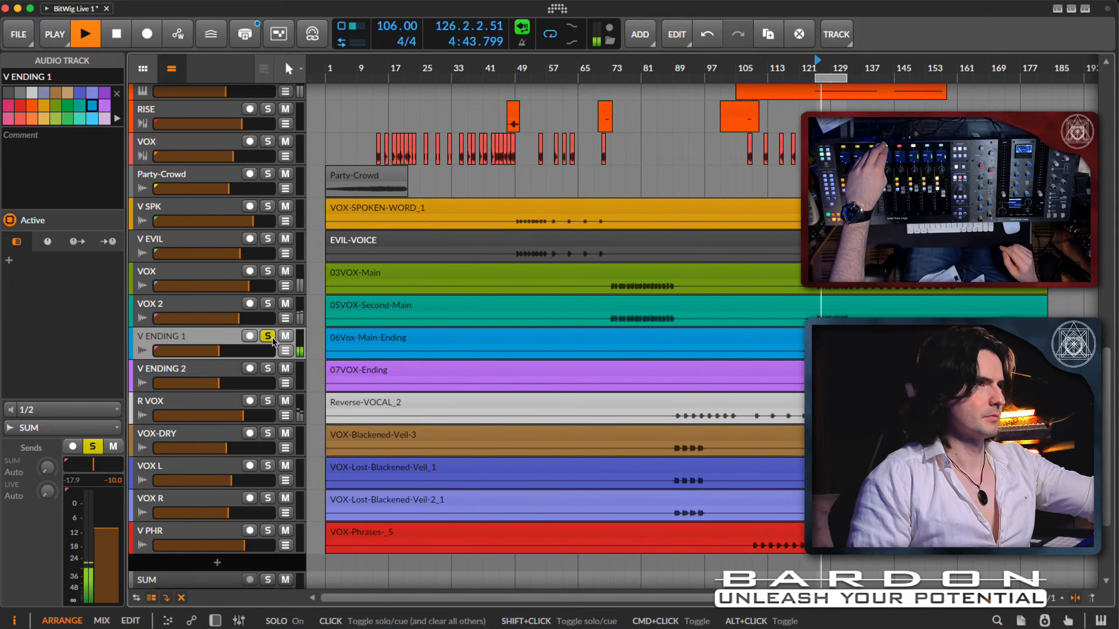
{"action": "key", "text": "space"}
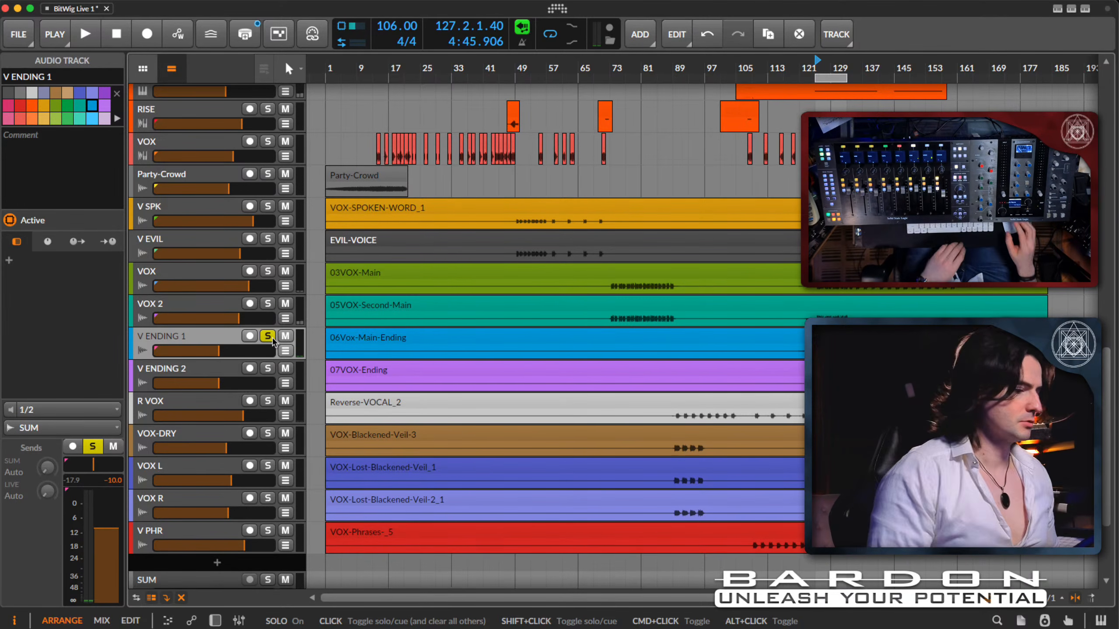
Step: Move the V ENDING 1 track above VOX 2 and take it out of solo
{"action": "left_click_drag", "start_coordinate": [200, 336], "coordinate": [203, 297]}
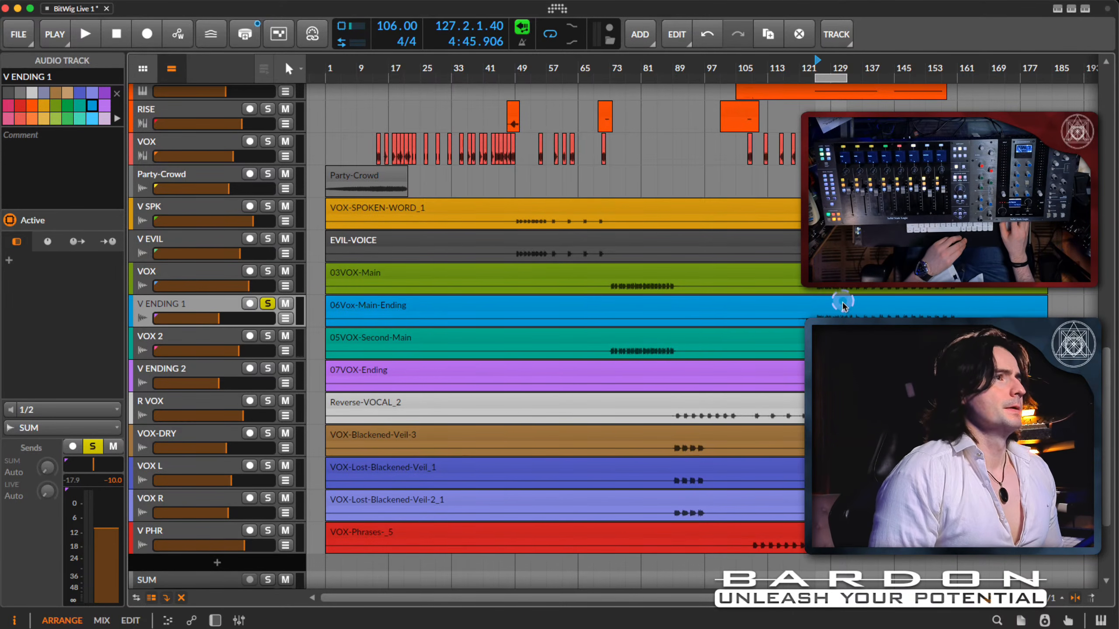
{"action": "left_click", "coordinate": [268, 303]}
{"action": "left_click", "coordinate": [210, 306]}
Step: Search the audio effects for "MIC" and add Little MicroShift to V ENDING 1
{"action": "left_click", "coordinate": [8, 260]}
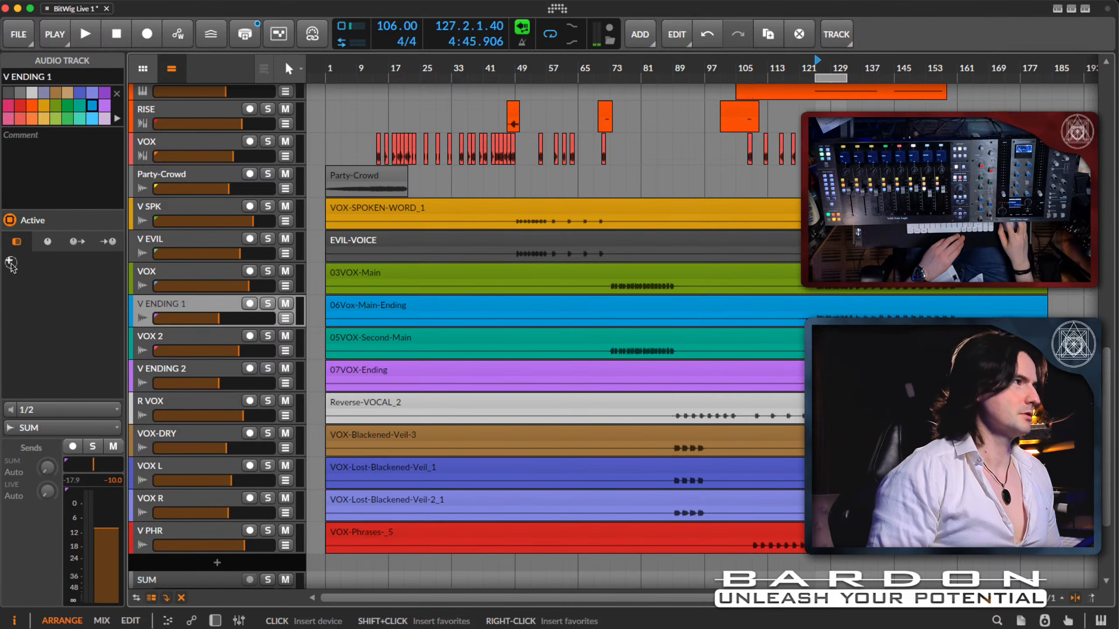
{"action": "left_click", "coordinate": [9, 261]}
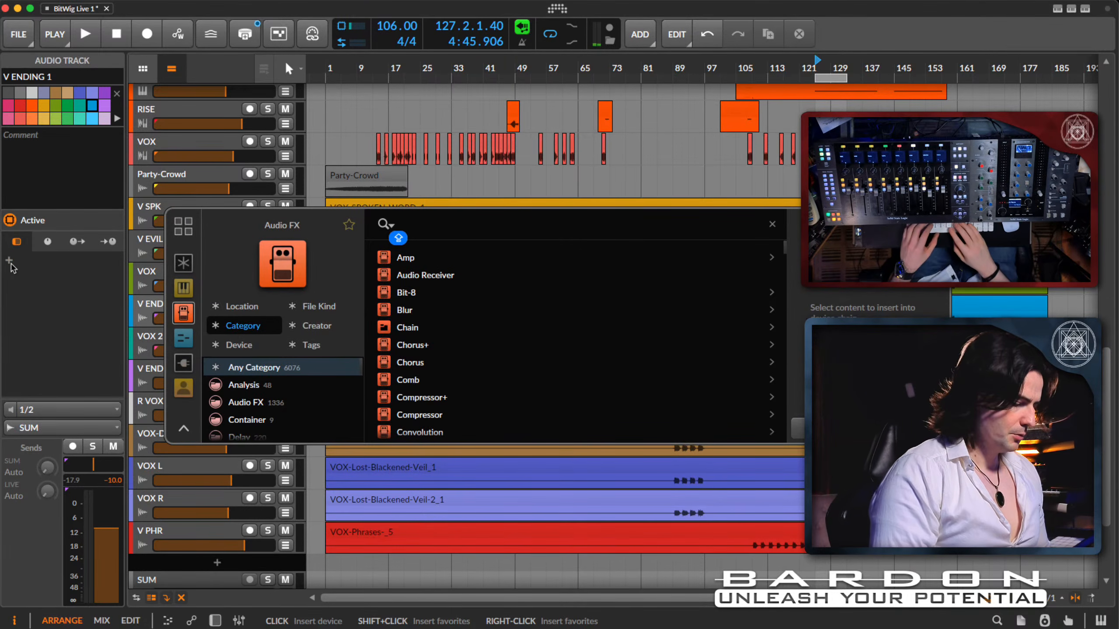
{"action": "type", "text": "MIC"}
{"action": "key", "text": "Caps_Lock"}
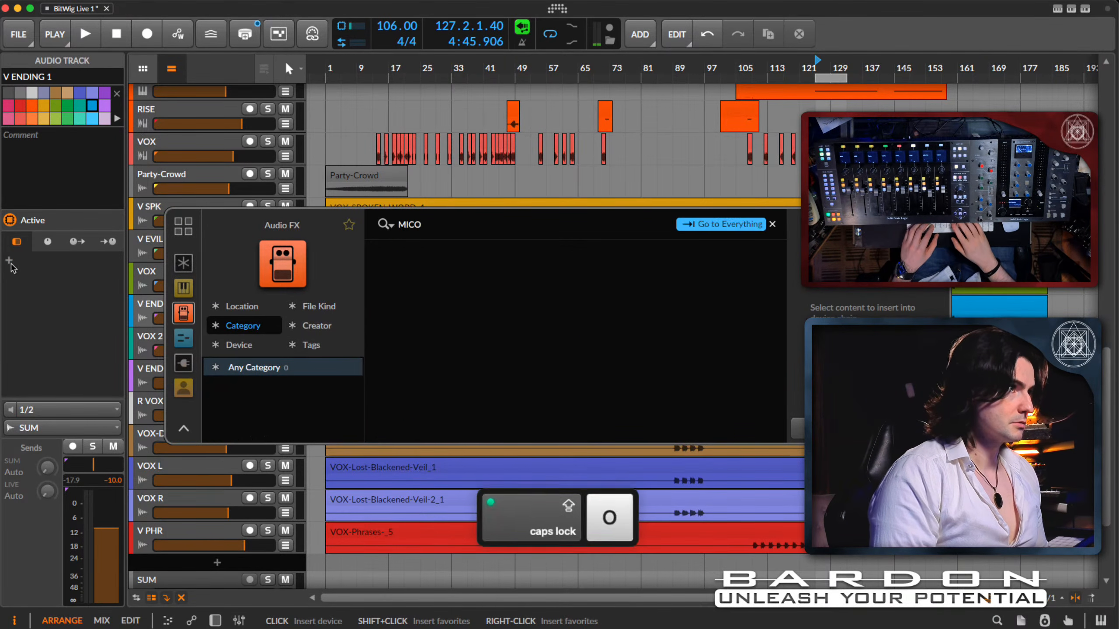
{"action": "key", "text": "Down"}
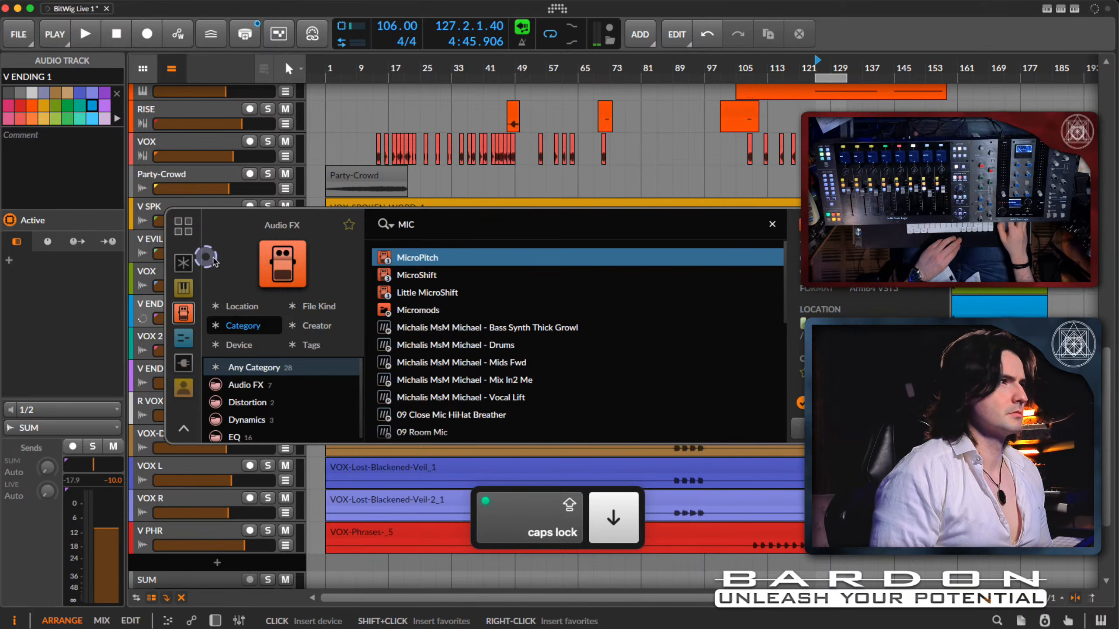
{"action": "left_click", "coordinate": [438, 255]}
{"action": "left_click", "coordinate": [505, 257]}
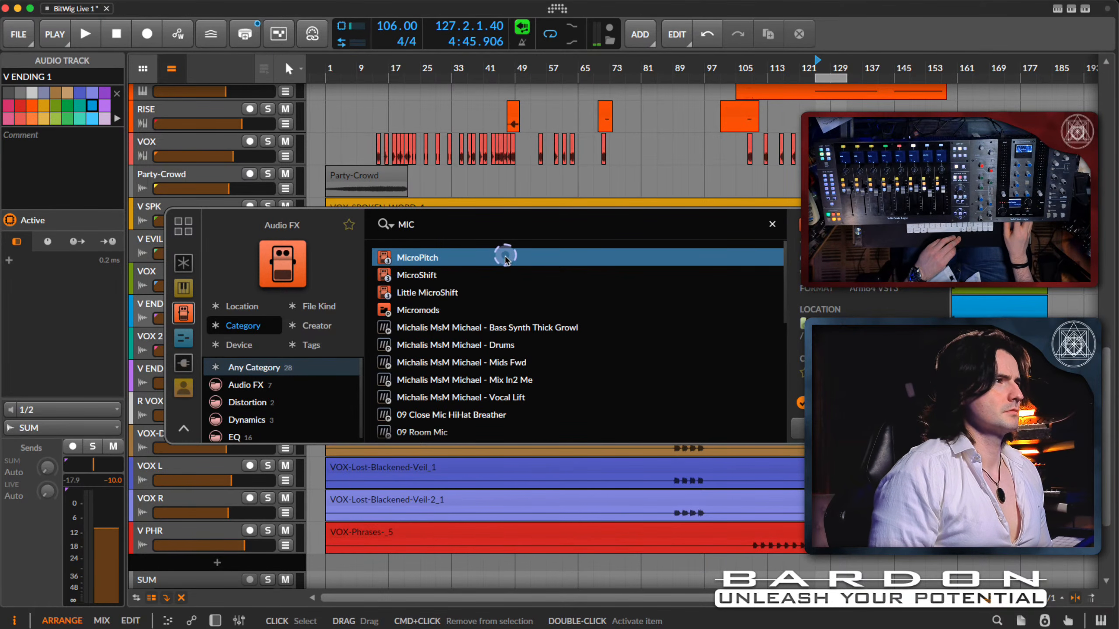
{"action": "left_click", "coordinate": [457, 291]}
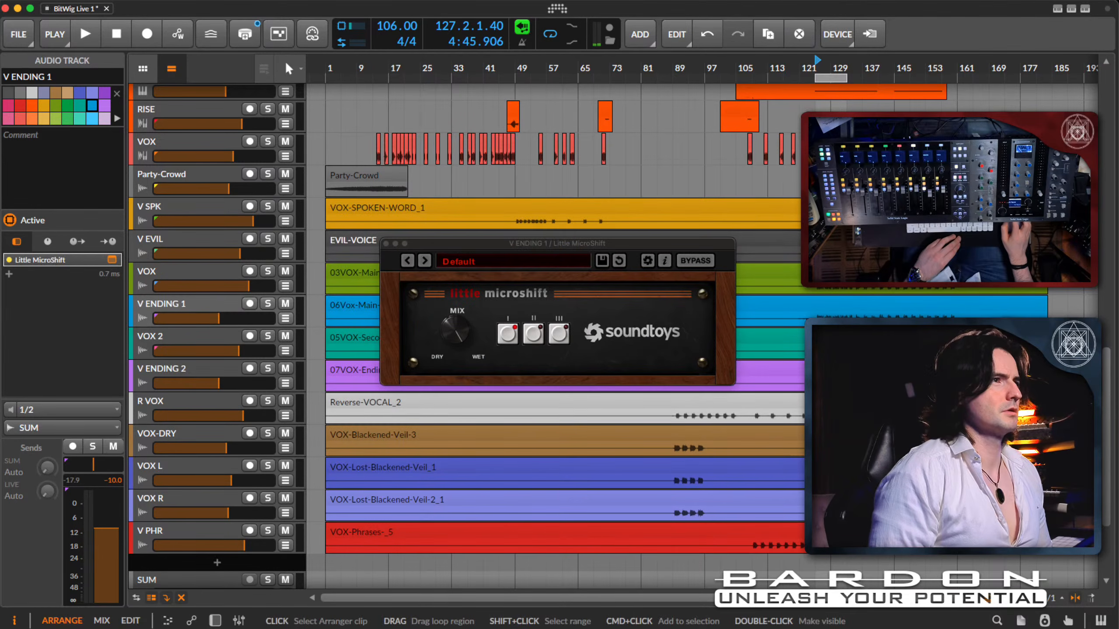
Step: Switch Little MicroShift to style III, set V ENDING 1's volume to -7.5 dB during playback, and close the plug-in window
{"action": "left_click_drag", "start_coordinate": [558, 248], "coordinate": [486, 252]}
{"action": "left_click", "coordinate": [487, 337]}
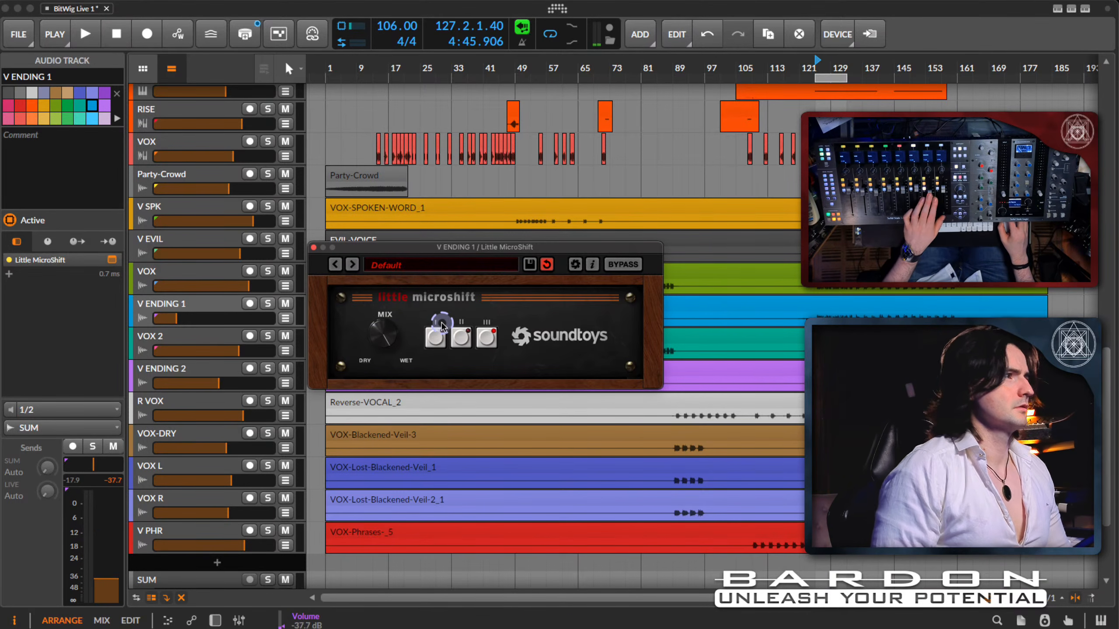
{"action": "key", "text": "space"}
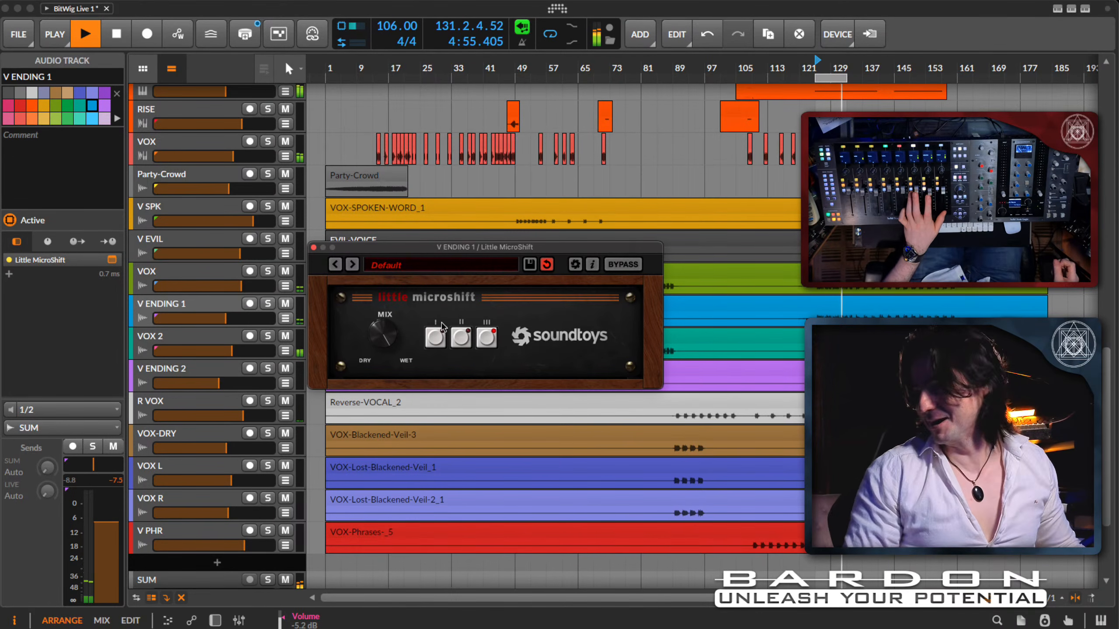
{"action": "key", "text": "space"}
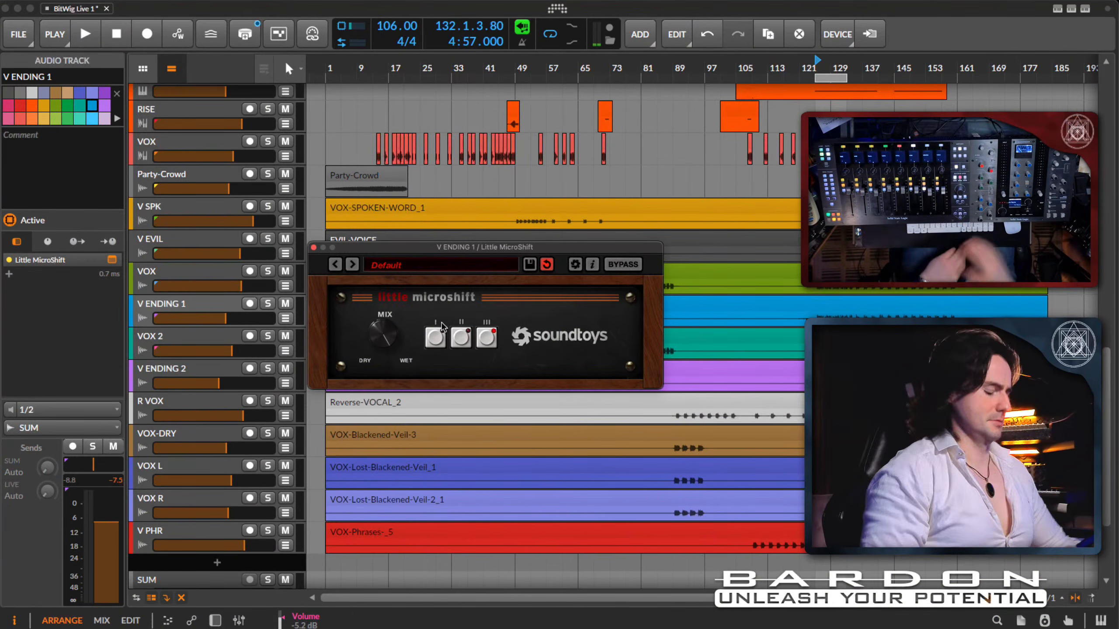
{"action": "left_click", "coordinate": [314, 248]}
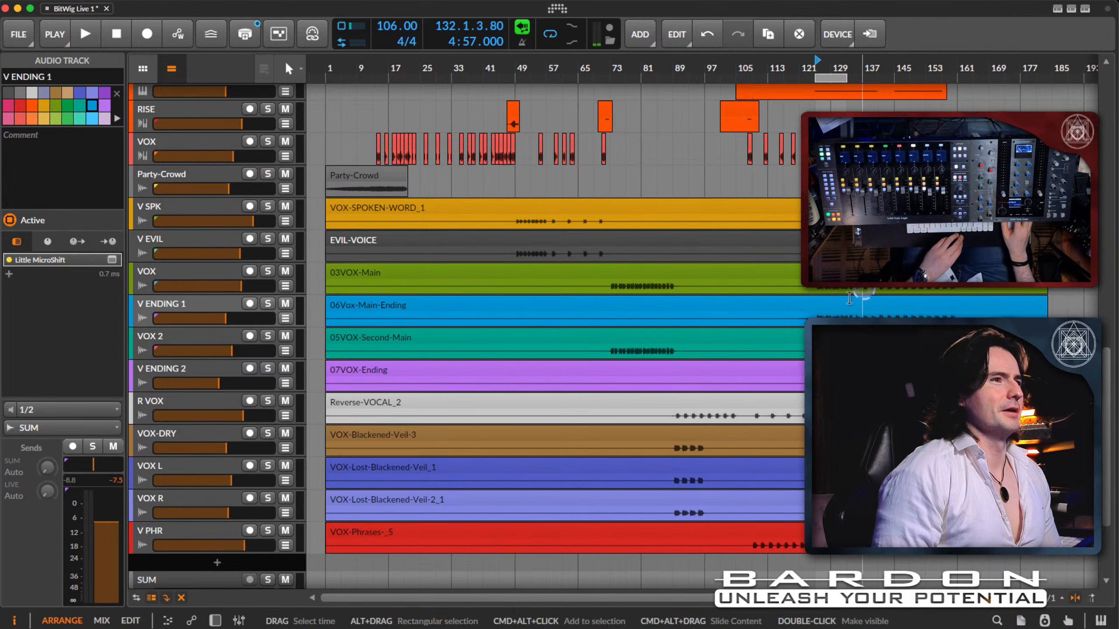
Step: Move the loop region to start at 133.1.1 and extend it to 32 bars
{"action": "left_click", "coordinate": [197, 370]}
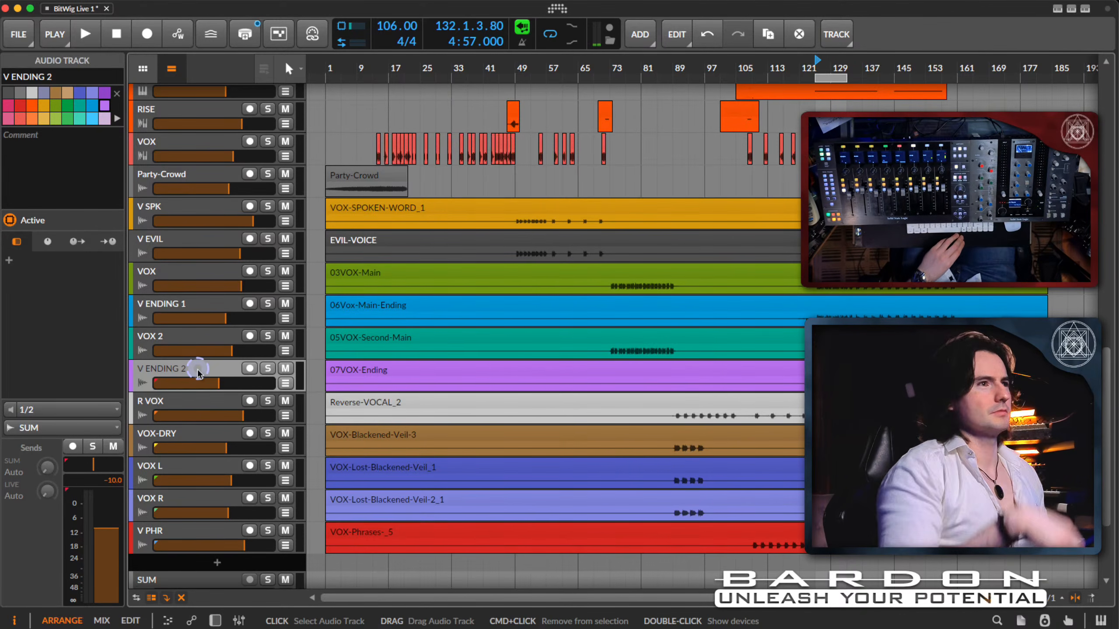
{"action": "left_click", "coordinate": [842, 79]}
{"action": "left_click_drag", "start_coordinate": [845, 81], "coordinate": [970, 93]}
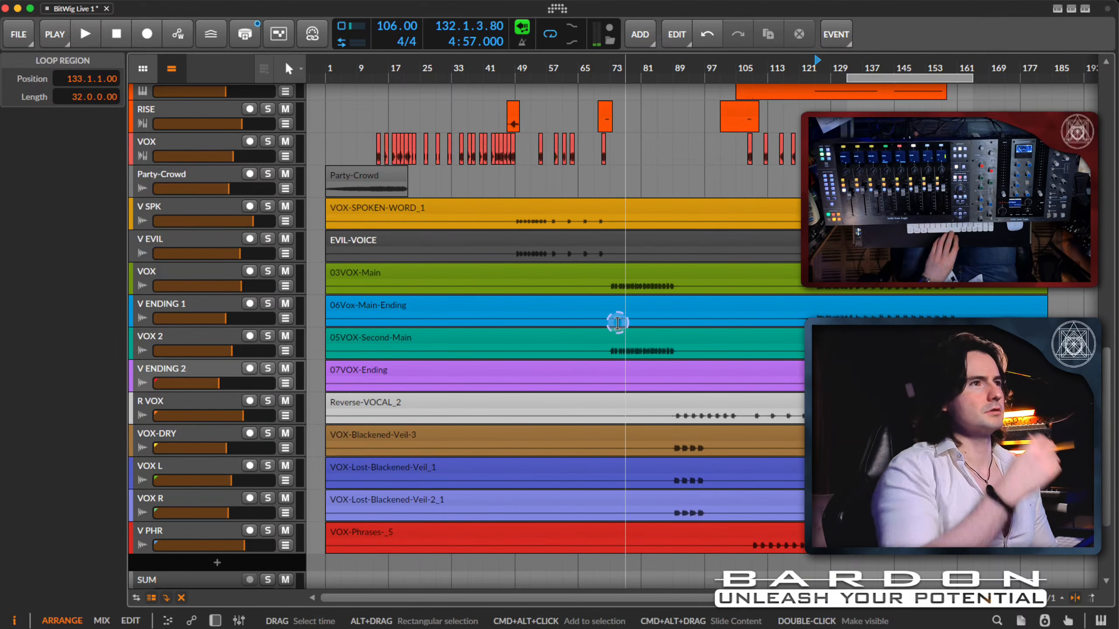
Step: Play the arrangement from bar 133 and raise the V ENDING 2 track's volume to -5.2 dB
{"action": "key", "text": "space"}
{"action": "left_click", "coordinate": [849, 75]}
{"action": "left_click", "coordinate": [853, 92]}
{"action": "key", "text": "space"}
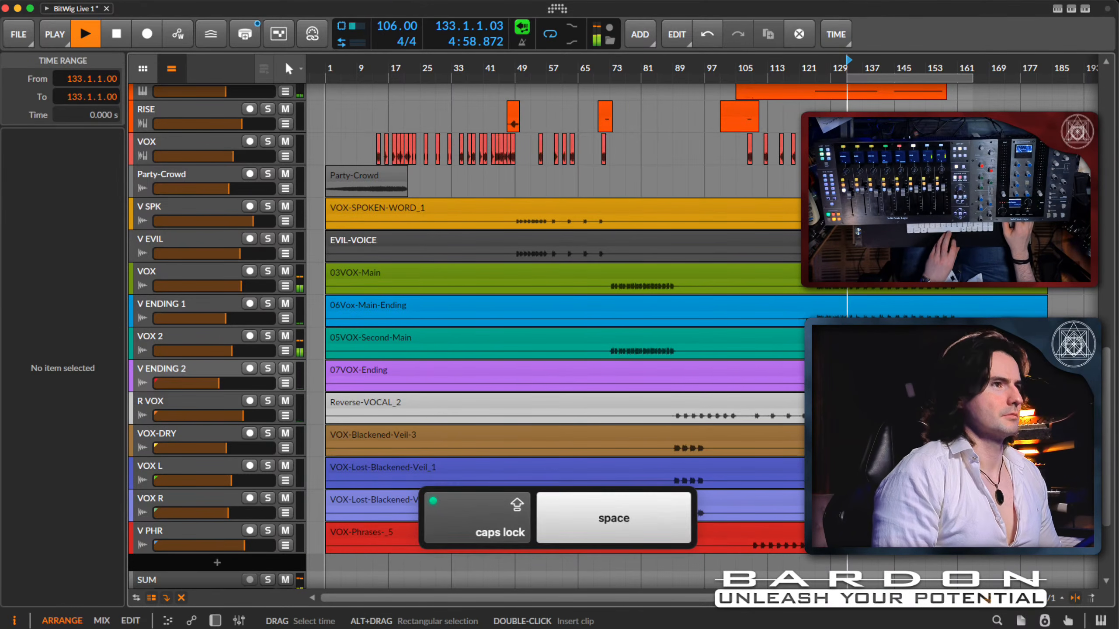
{"action": "left_click", "coordinate": [923, 78]}
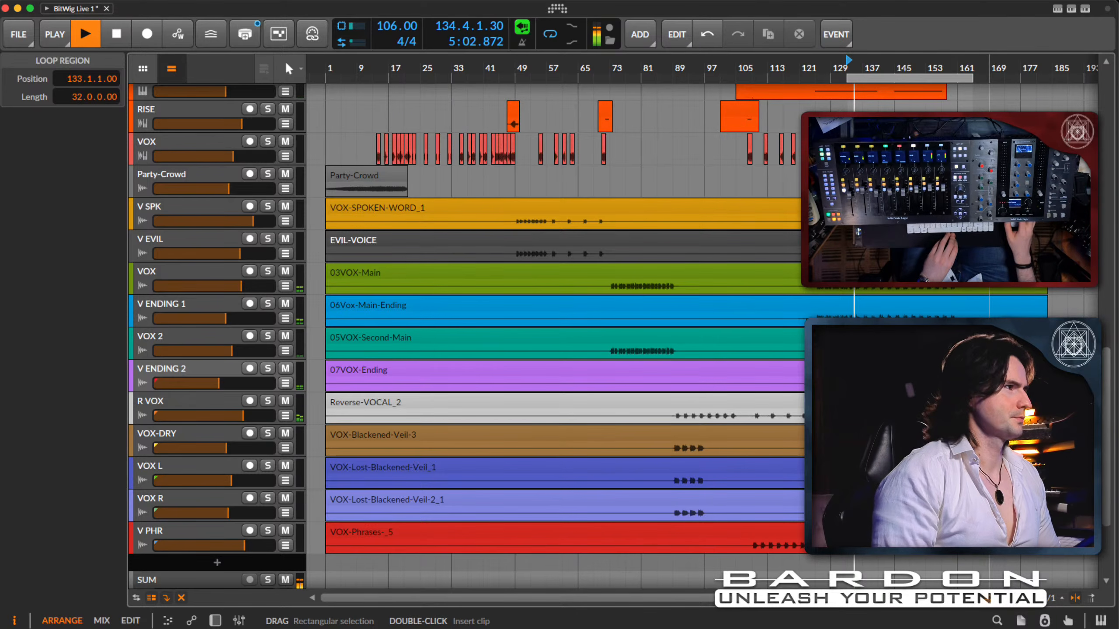
{"action": "left_click", "coordinate": [187, 371]}
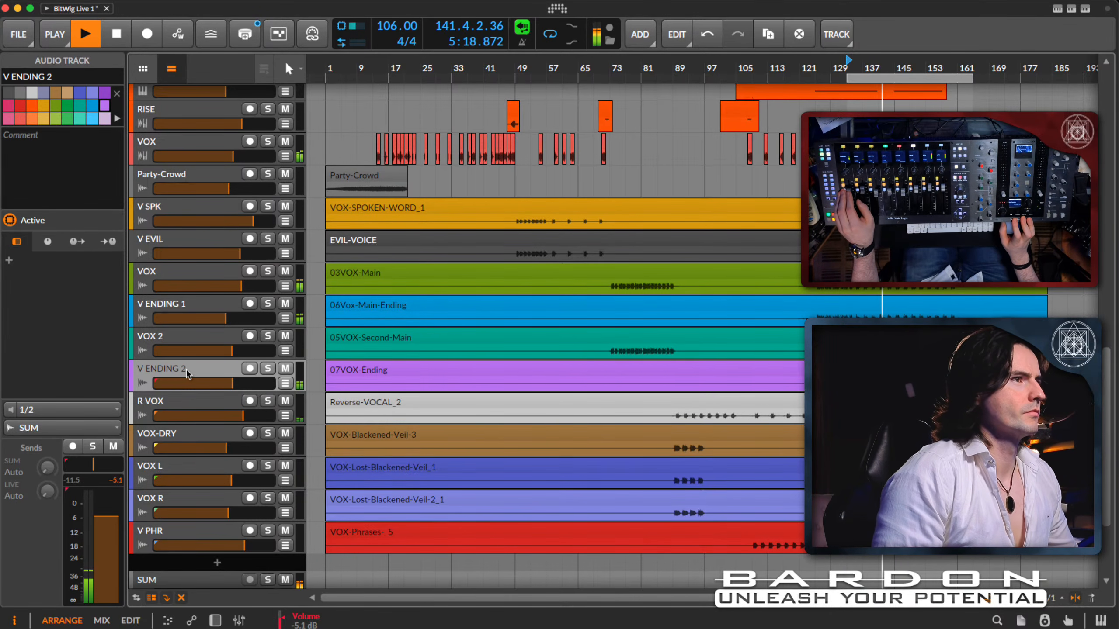
{"action": "key", "text": "space"}
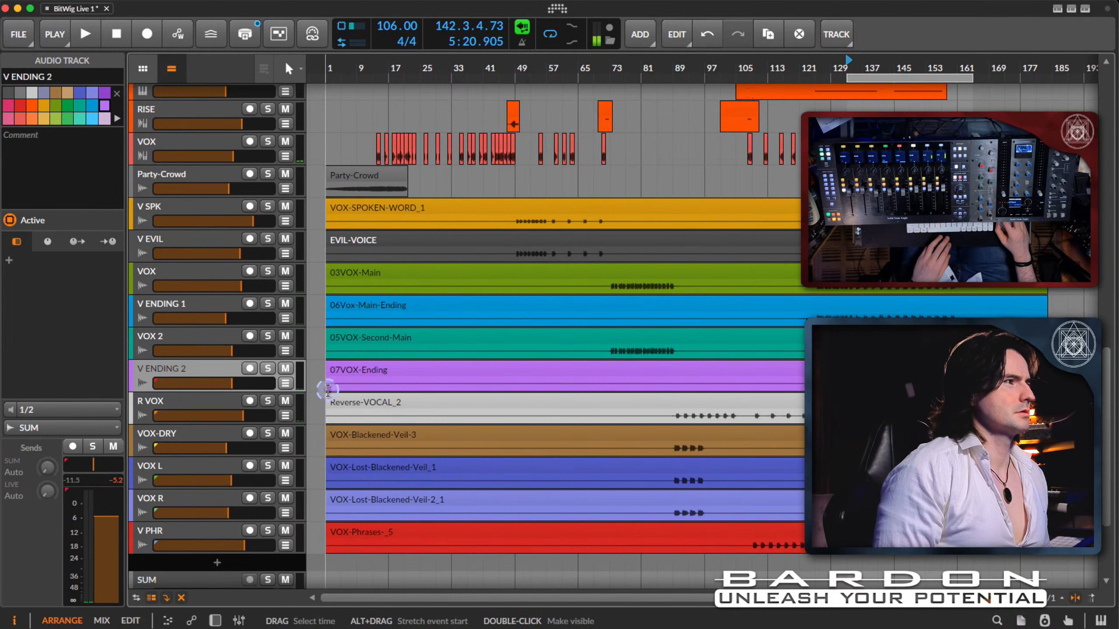
Step: Delete the empty part of the 07VOX-Ending clip before bar 133 and select the remaining clip
{"action": "left_click_drag", "start_coordinate": [326, 388], "coordinate": [856, 388]}
{"action": "key", "text": "BackSpace"}
{"action": "left_click", "coordinate": [885, 369]}
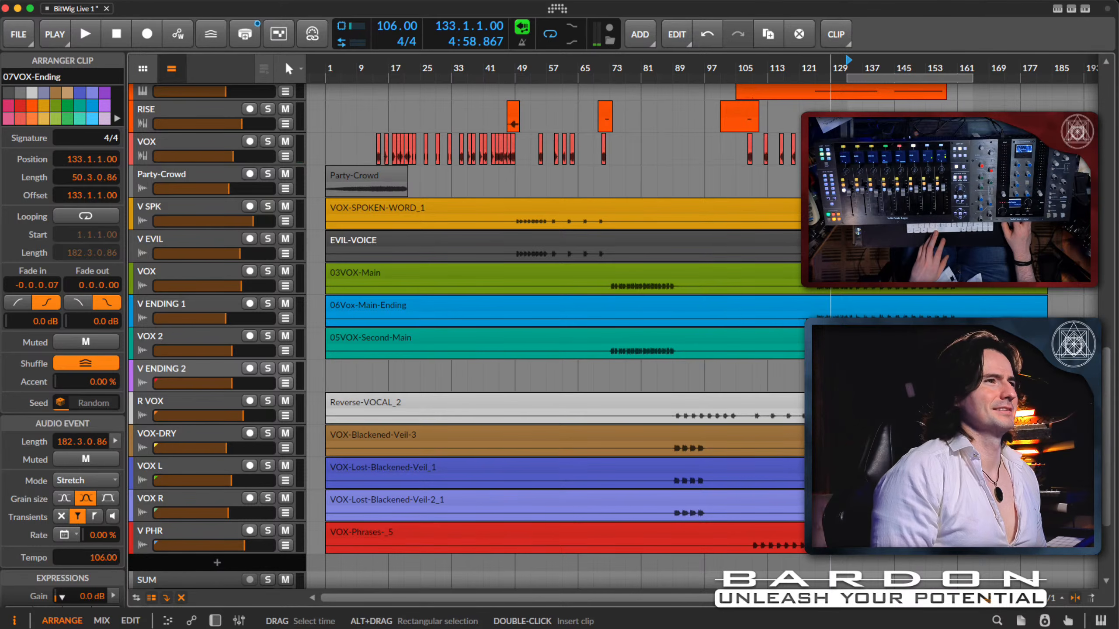
Step: Play the ending from bar 133, set VOX 2's volume to -8.3 dB, and stop playback with the VOX track selected
{"action": "key", "text": "space"}
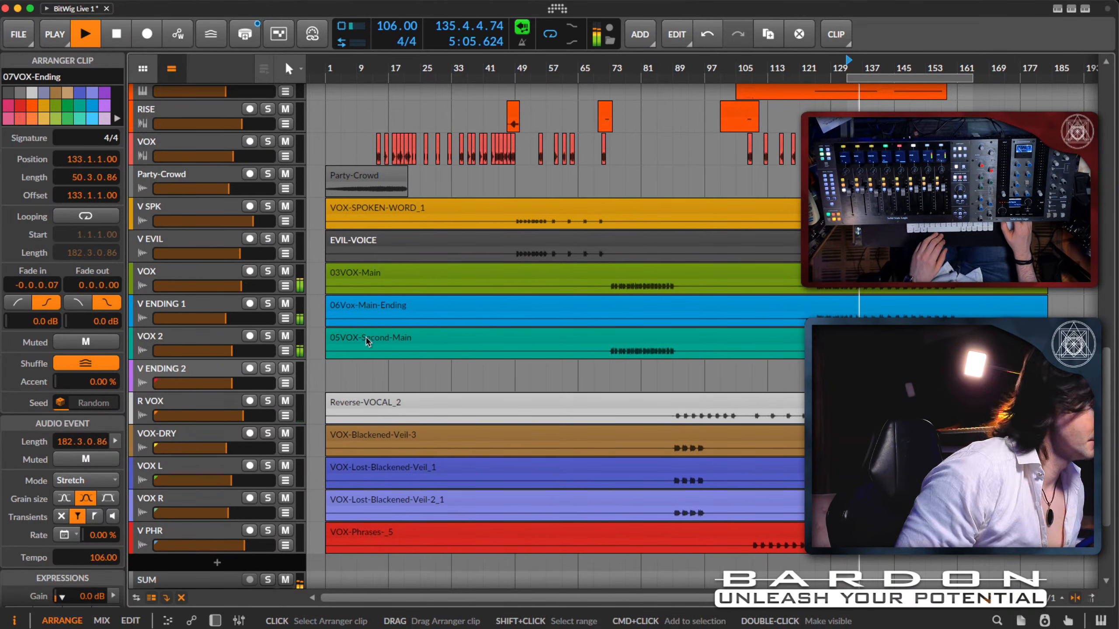
{"action": "left_click", "coordinate": [187, 276]}
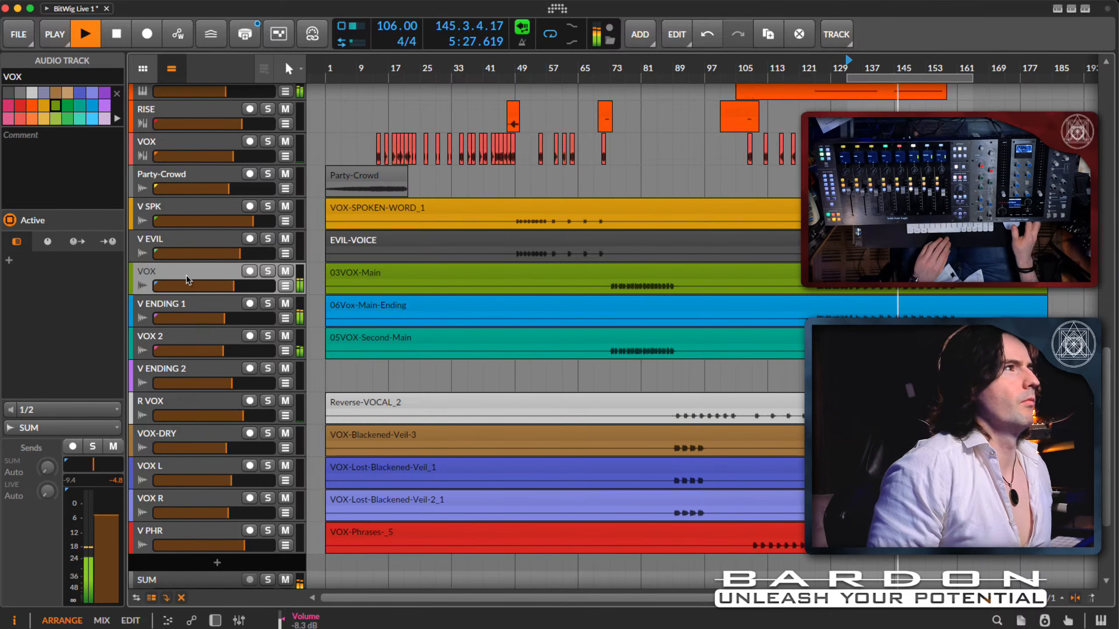
{"action": "key", "text": "space"}
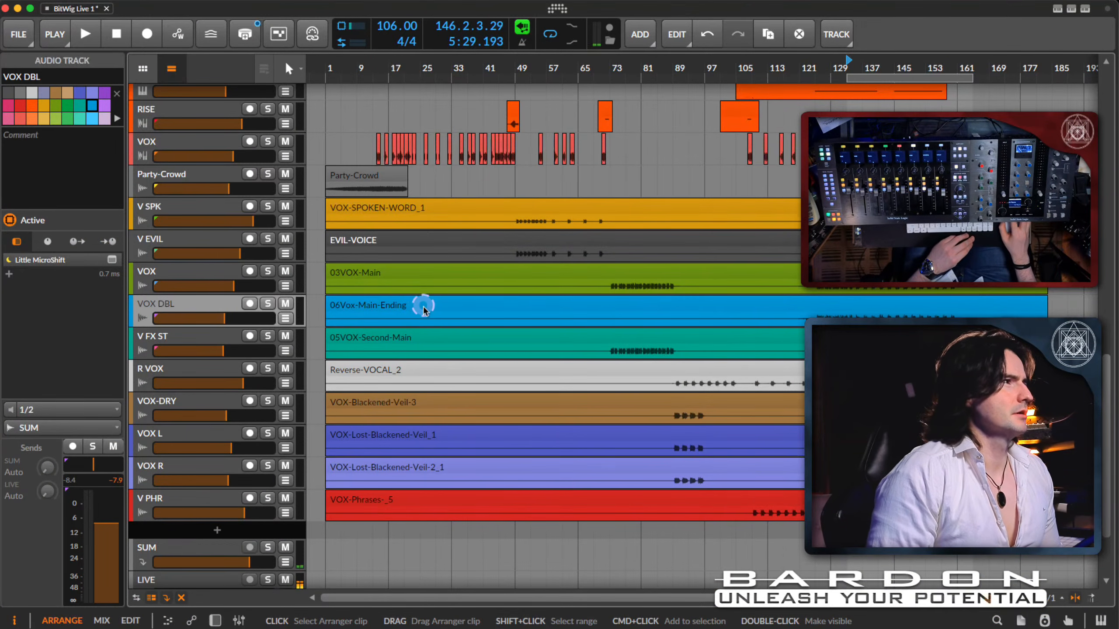
Step: Move the play position and loop region to 49.1.1 with a loop length of 8 bars for the spoken-word section
{"action": "left_click", "coordinate": [207, 216]}
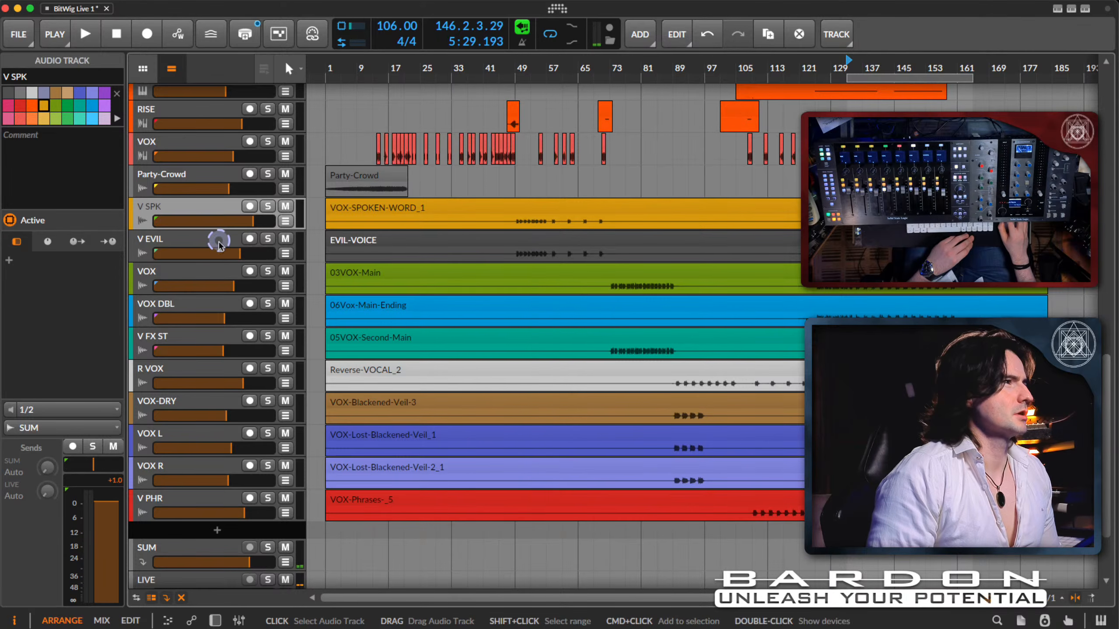
{"action": "left_click", "coordinate": [515, 180]}
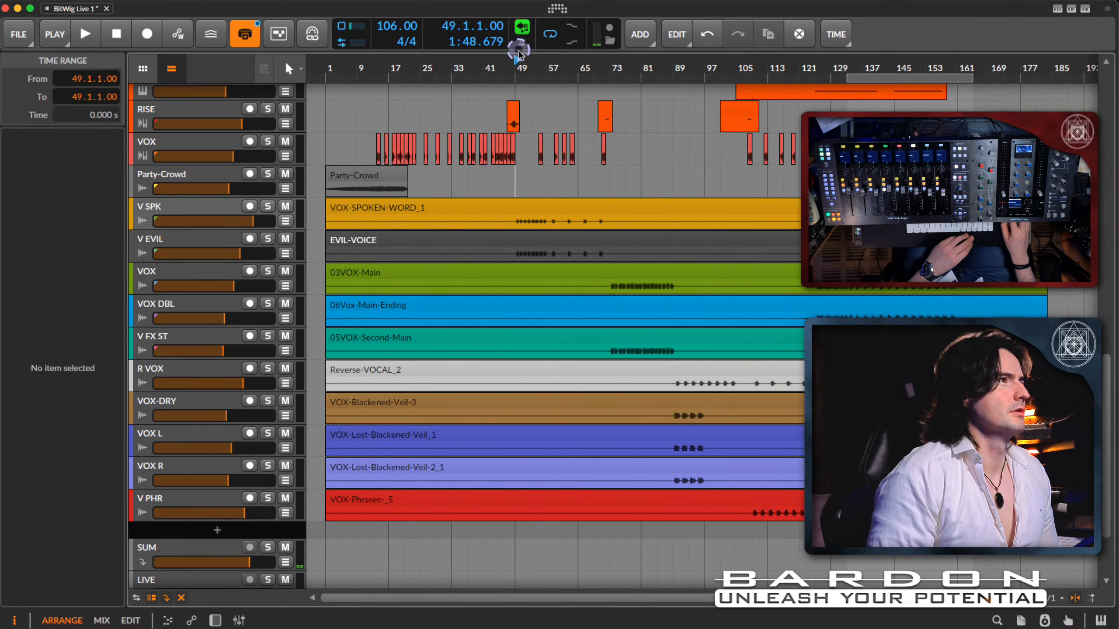
{"action": "mouse_move", "coordinate": [517, 70]}
{"action": "left_mouse_down"}
{"action": "mouse_move", "coordinate": [615, 69]}
{"action": "mouse_move", "coordinate": [546, 71]}
{"action": "left_mouse_up"}
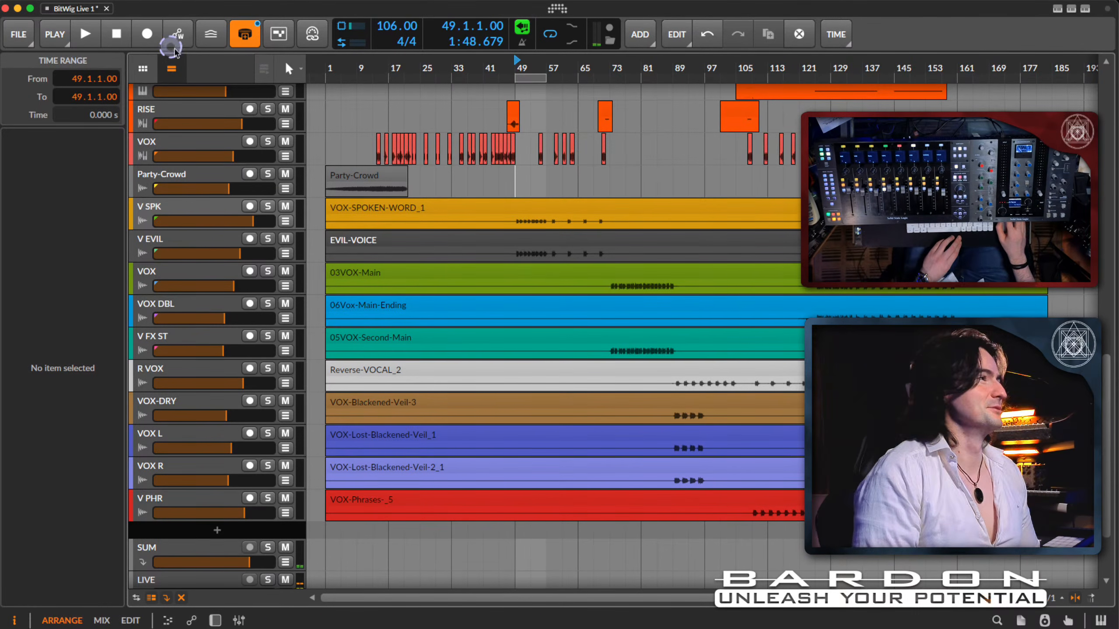
{"action": "left_click", "coordinate": [534, 78]}
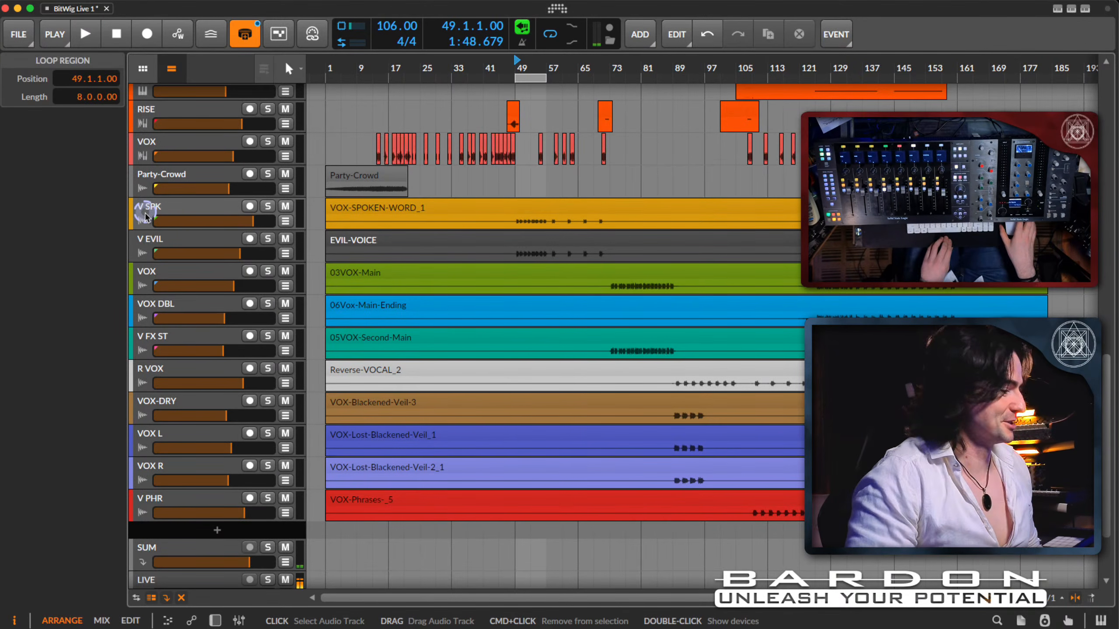
Step: Play the loop from bar 49 and lower V SPK to about -2.5 dB and V EVIL to -8.7 dB
{"action": "key", "text": "space"}
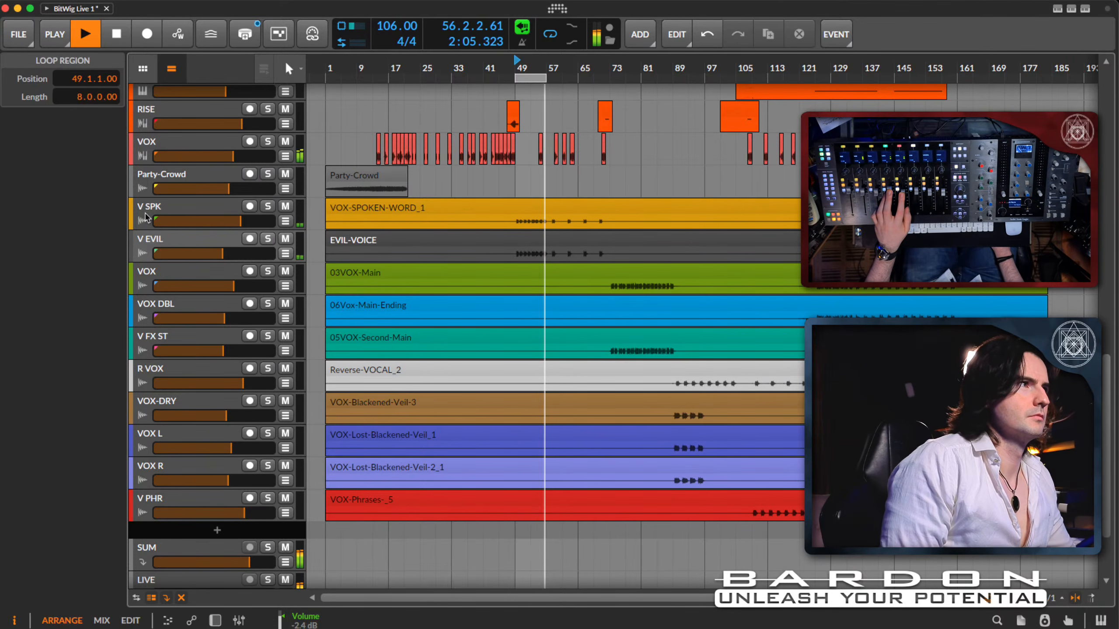
{"action": "key", "text": "space"}
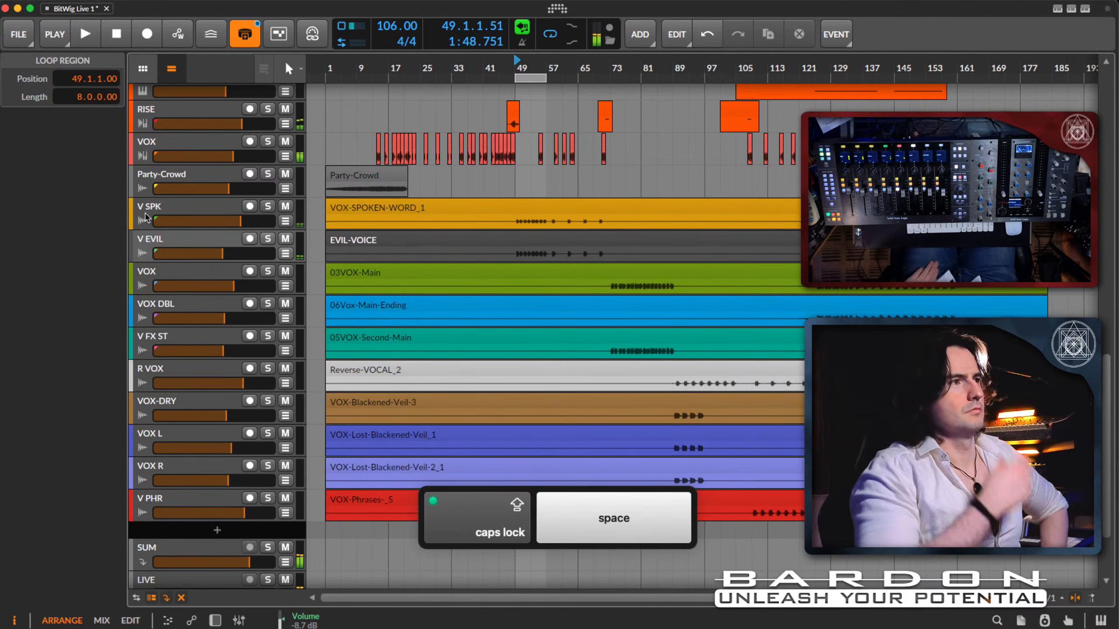
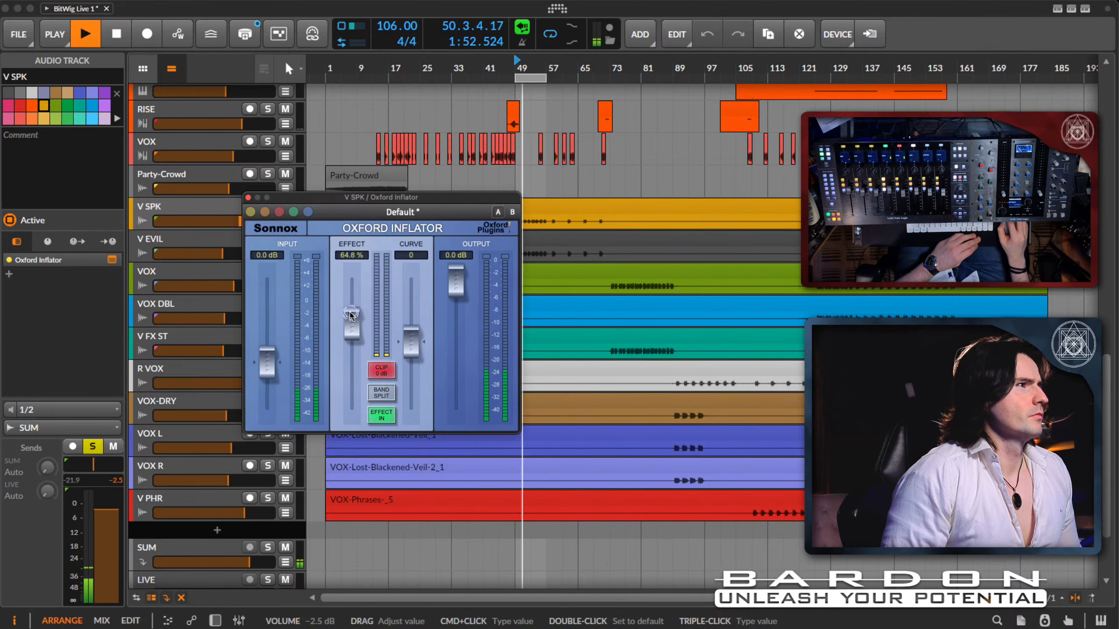
Step: Set V SPK's Oxford Inflator to 6.45 dB input, 90.6 % effect and 39.3 curve, and compare the sound with the effect bypassed
{"action": "left_click_drag", "start_coordinate": [410, 342], "coordinate": [410, 352]}
{"action": "left_click_drag", "start_coordinate": [266, 361], "coordinate": [268, 316]}
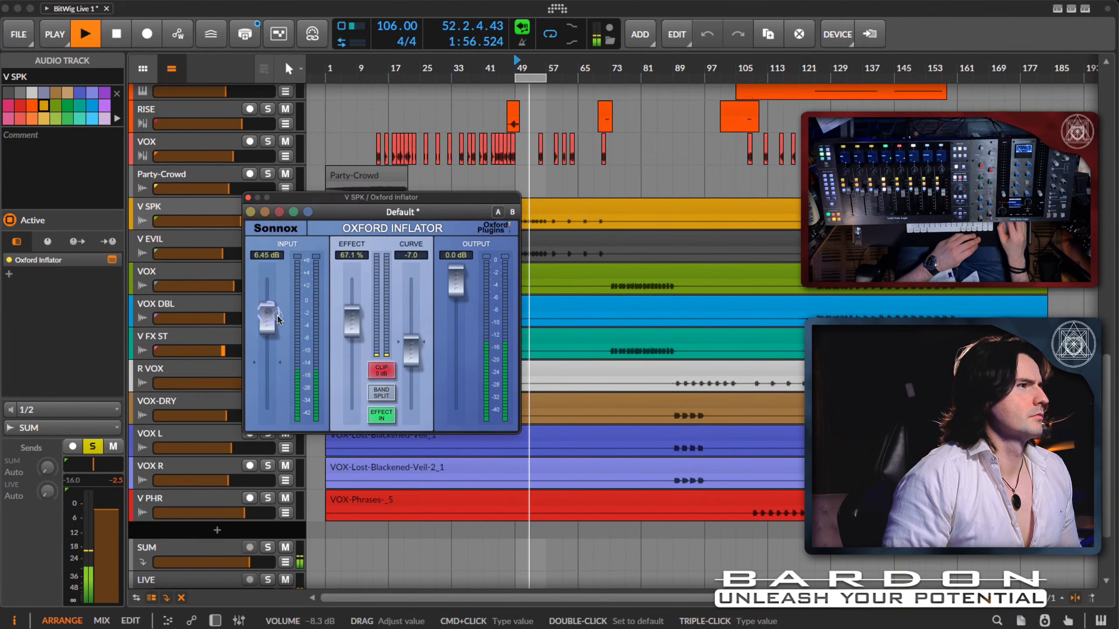
{"action": "left_click_drag", "start_coordinate": [351, 320], "coordinate": [350, 290]}
{"action": "left_click_drag", "start_coordinate": [421, 346], "coordinate": [412, 286]}
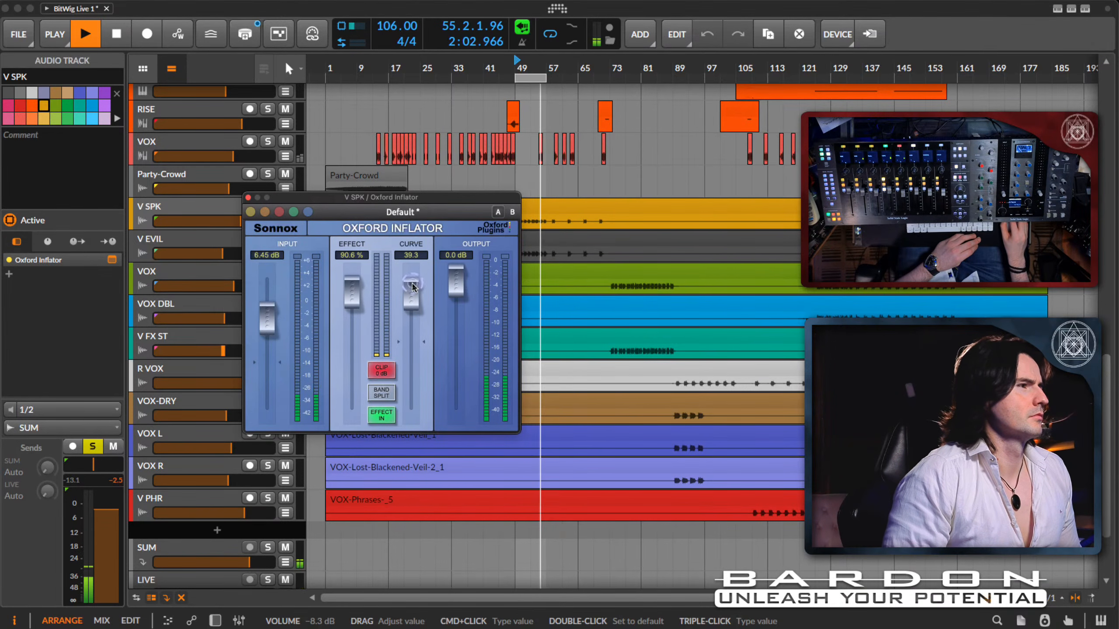
{"action": "left_click", "coordinate": [377, 416]}
{"action": "left_click", "coordinate": [383, 421]}
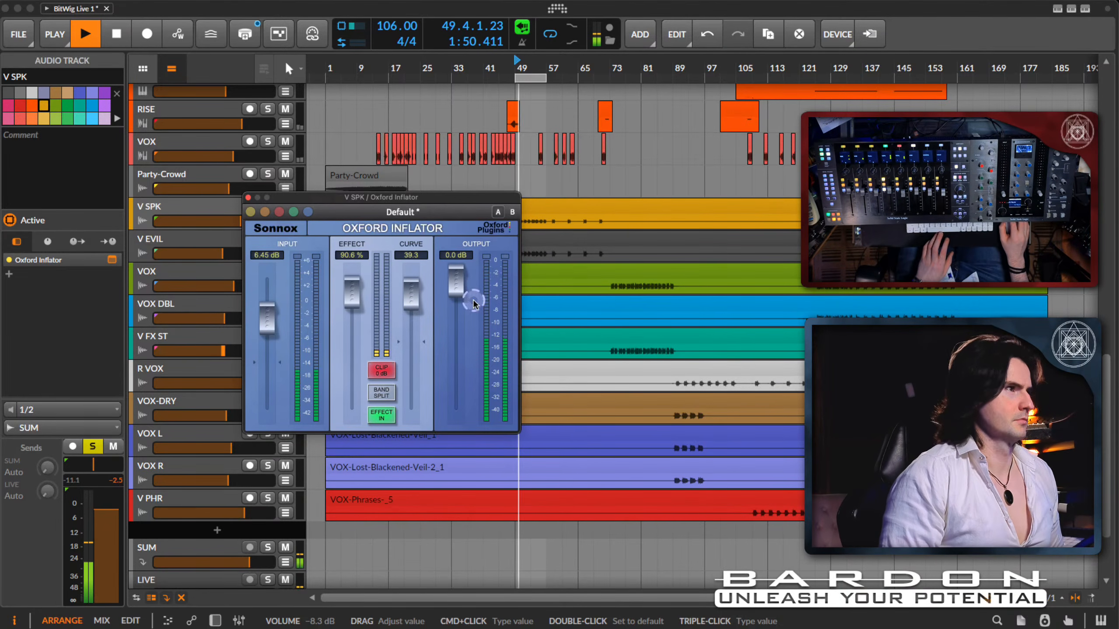
Step: Stop playback and close the V SPK track's Oxford Inflator window
{"action": "key", "text": "space"}
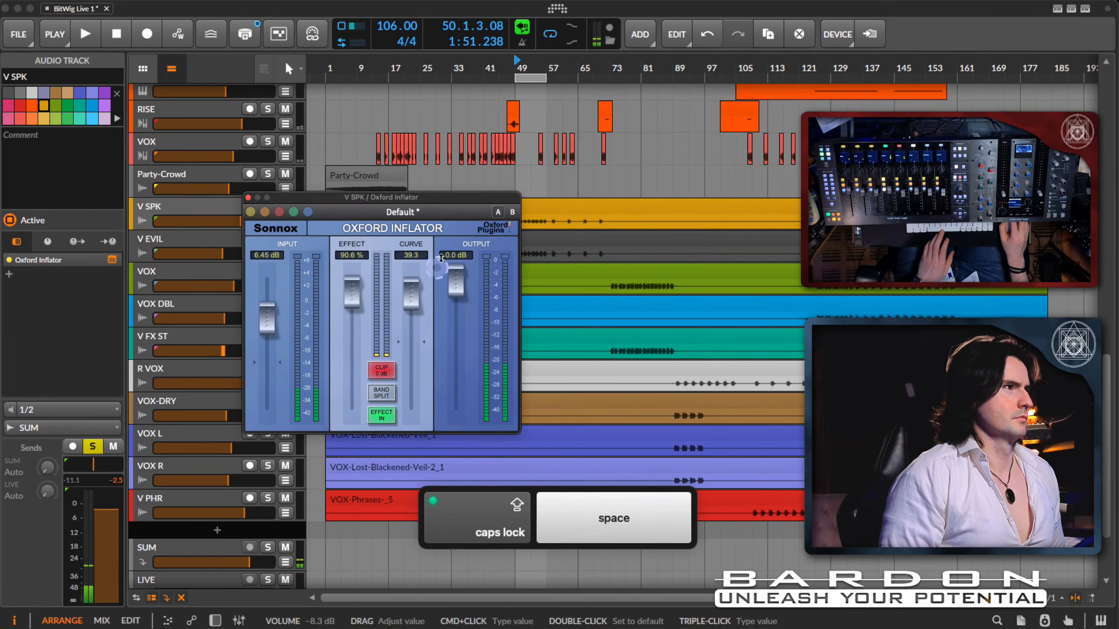
{"action": "left_click", "coordinate": [249, 197]}
{"action": "left_click", "coordinate": [536, 254]}
{"action": "left_click_drag", "start_coordinate": [537, 252], "coordinate": [537, 239]}
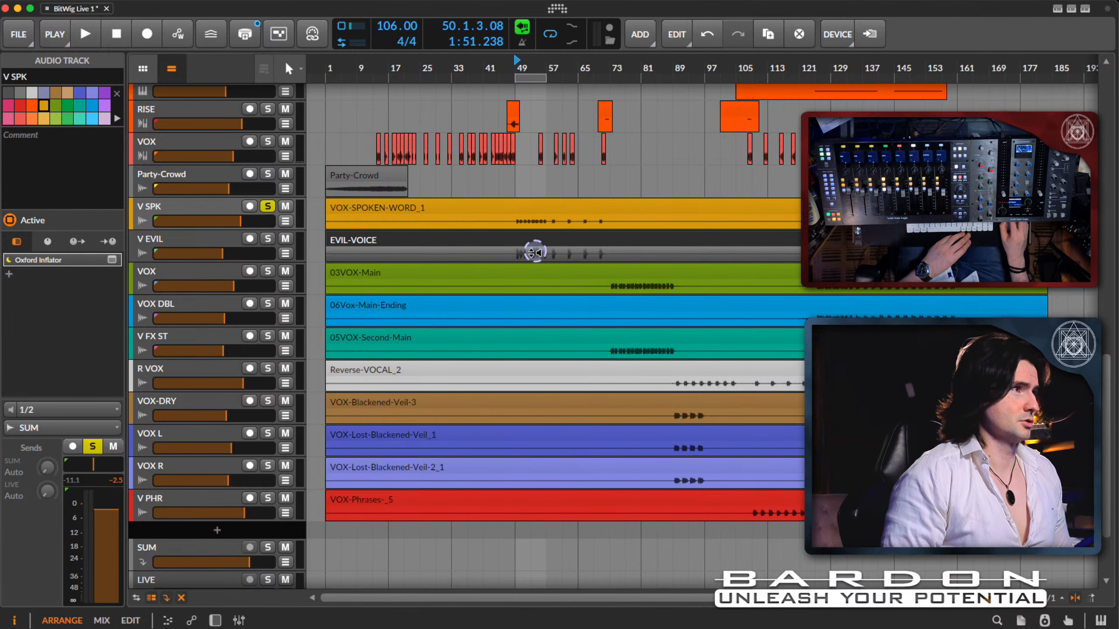
{"action": "key", "text": "super+z"}
{"action": "key", "text": "super+z"}
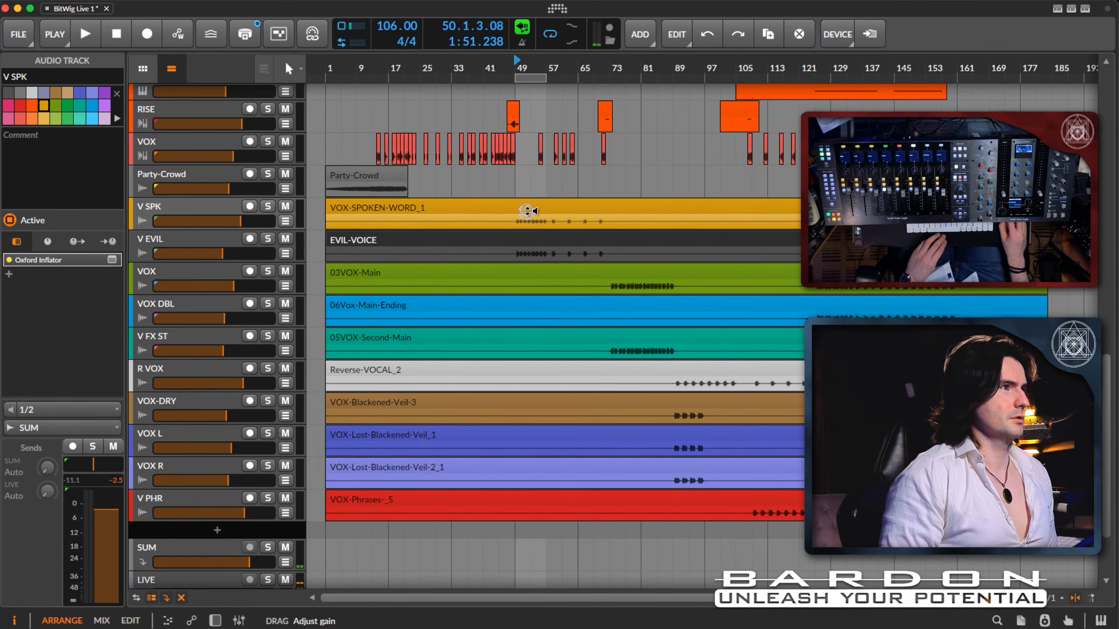
Step: Raise the VOX-SPOKEN-WORD_1 clip's gain and play the soloed V SPK track with its Oxford Inflator open
{"action": "left_click_drag", "start_coordinate": [526, 216], "coordinate": [527, 203]}
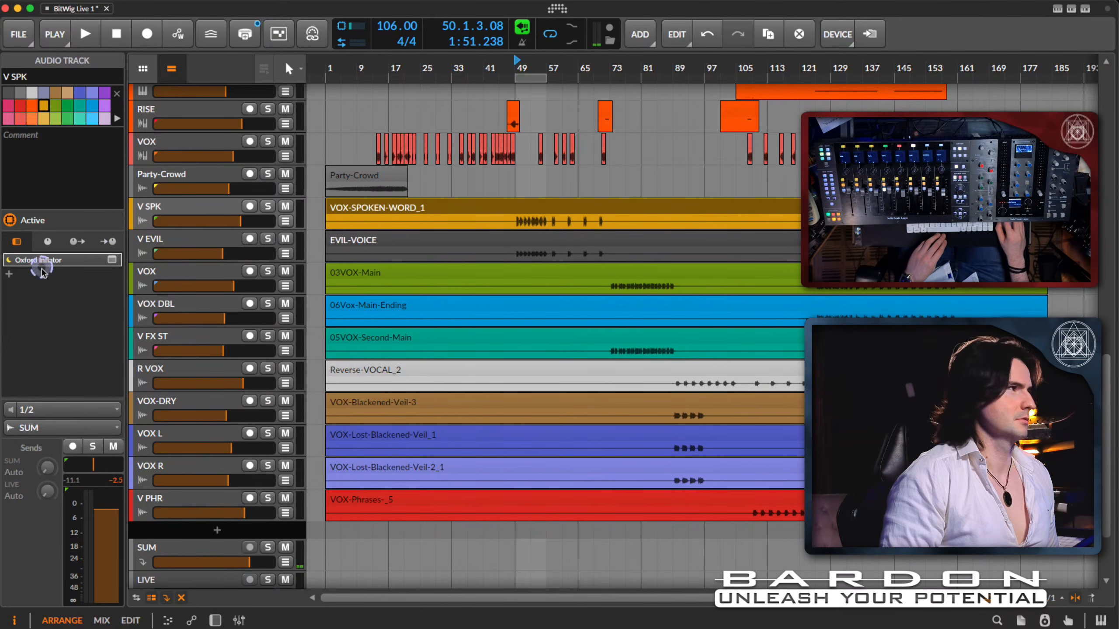
{"action": "left_click", "coordinate": [115, 261]}
{"action": "left_click", "coordinate": [273, 211]}
{"action": "key", "text": "space"}
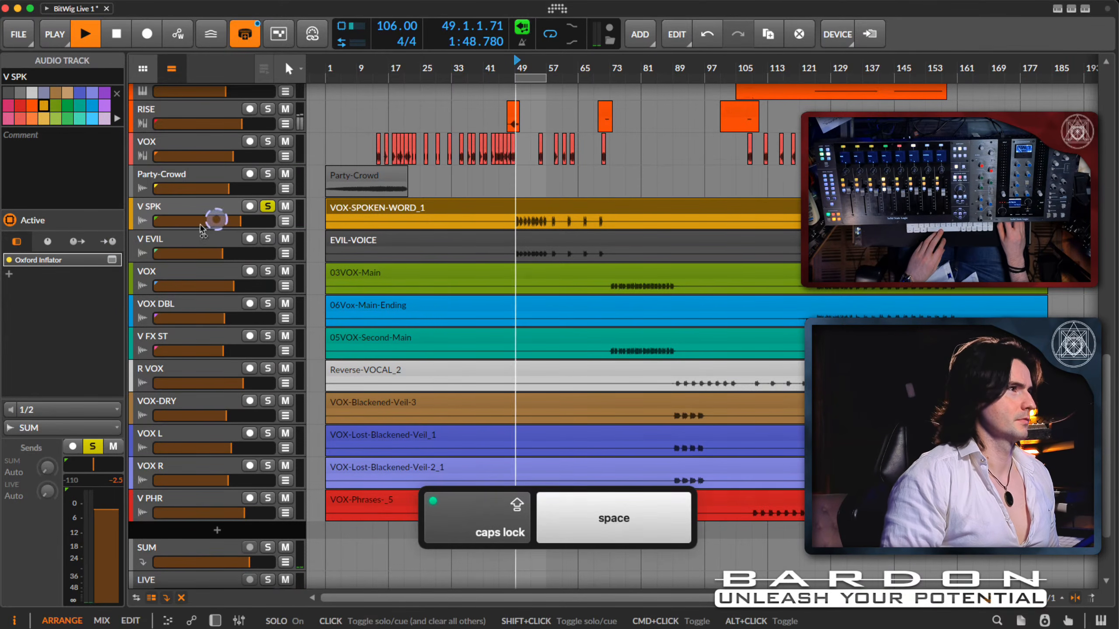
{"action": "left_click", "coordinate": [115, 261]}
{"action": "left_click", "coordinate": [116, 261]}
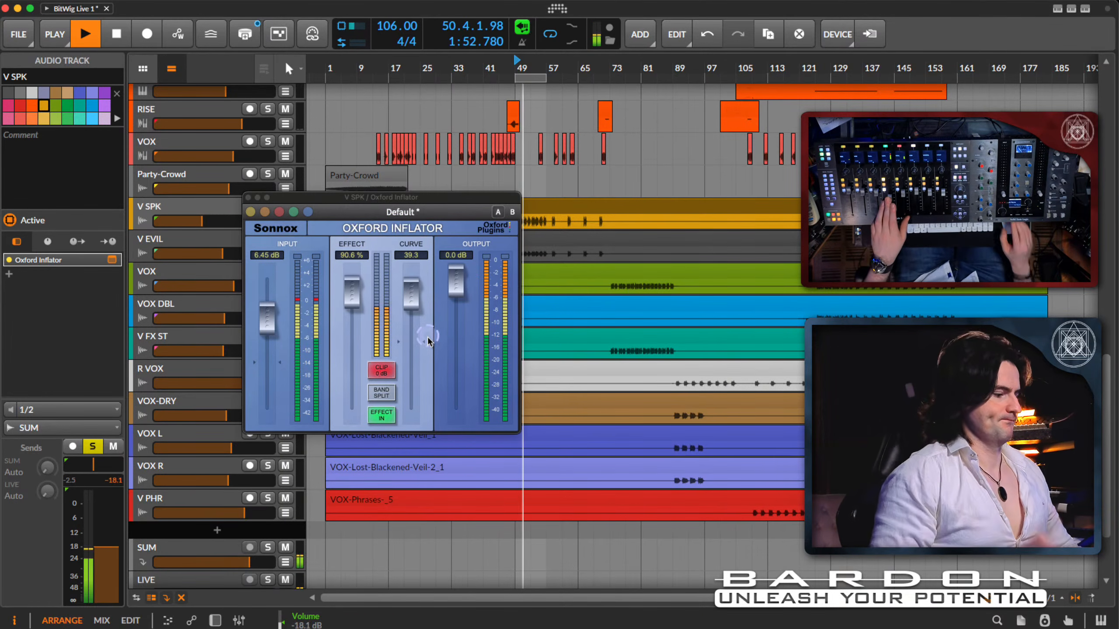
Step: Set the Inflator's input to 5.05 dB and effect to 100 %, and compare the sound with the effect bypassed
{"action": "left_click_drag", "start_coordinate": [263, 325], "coordinate": [262, 337]}
{"action": "left_click_drag", "start_coordinate": [354, 306], "coordinate": [356, 296]}
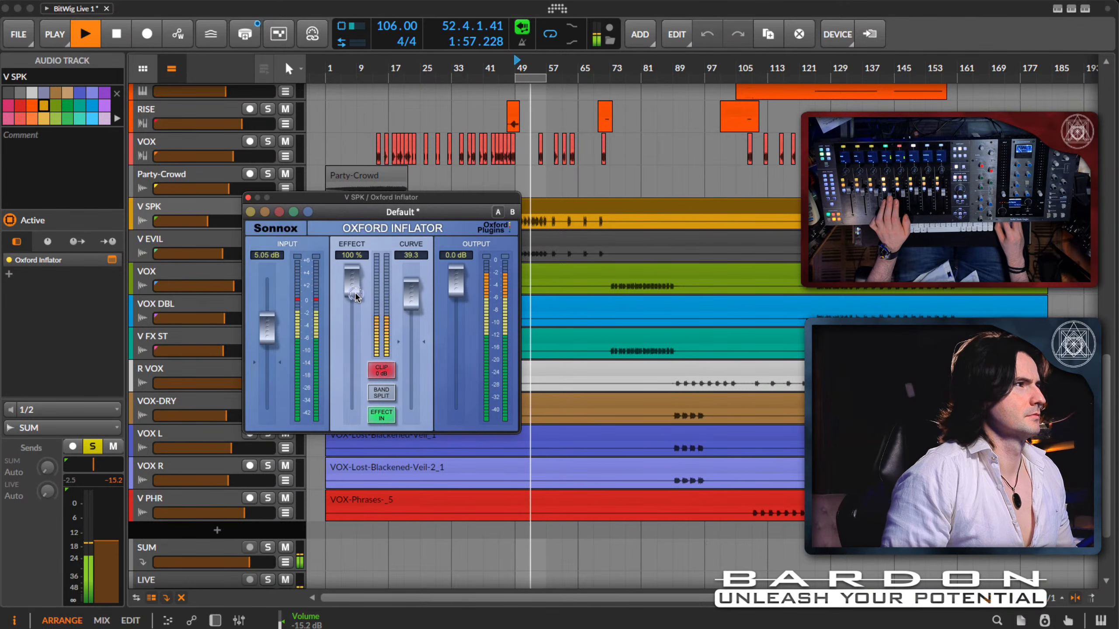
{"action": "left_click", "coordinate": [380, 416]}
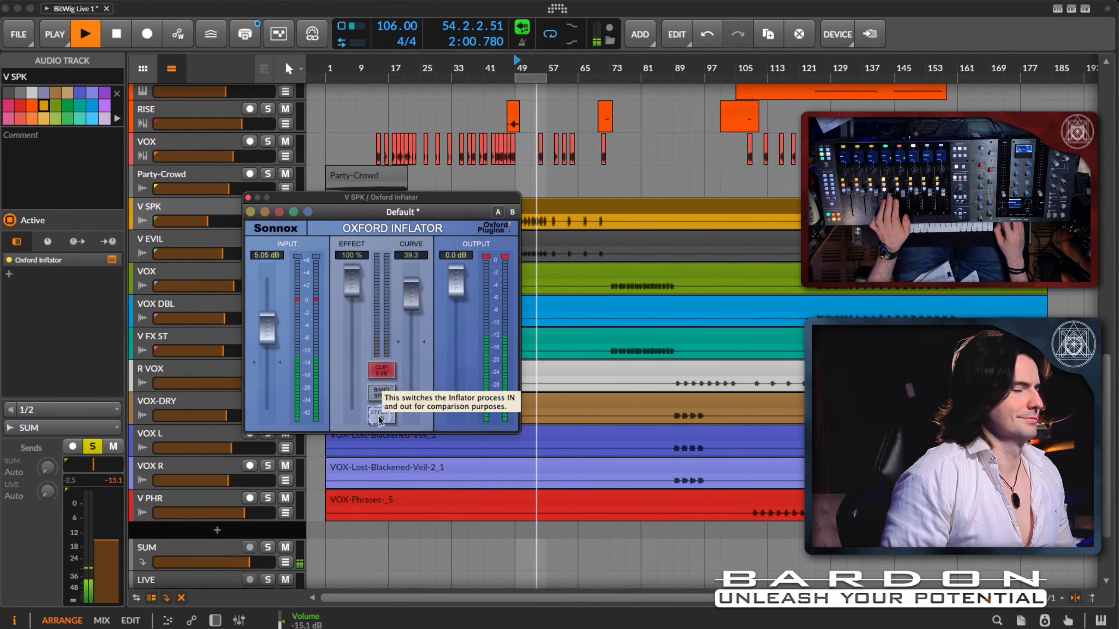
{"action": "left_click", "coordinate": [379, 417]}
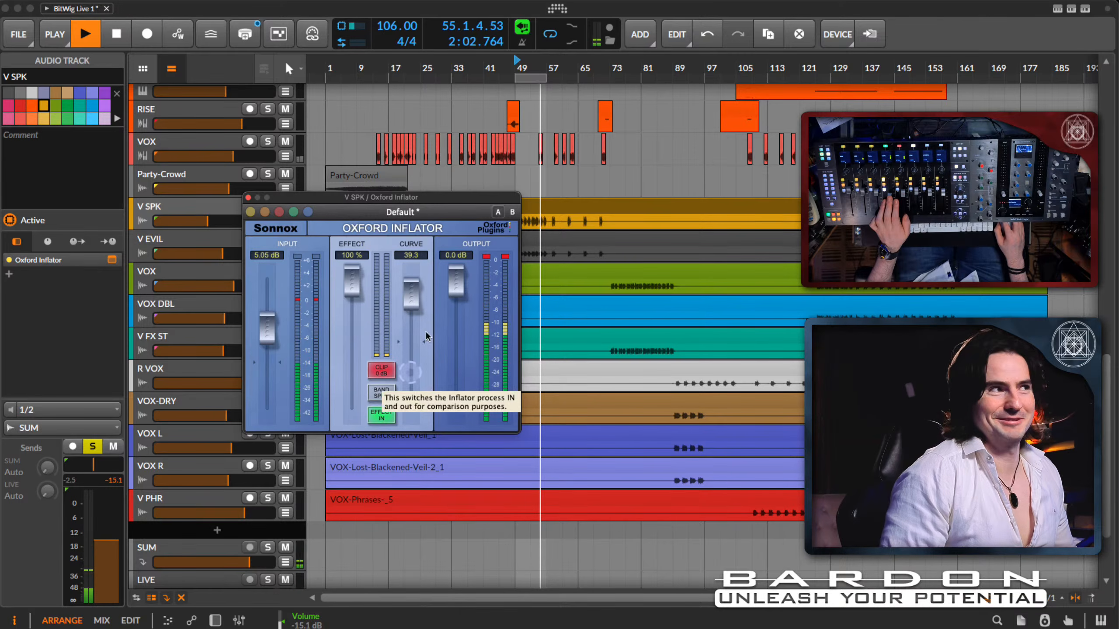
{"action": "left_click", "coordinate": [487, 257]}
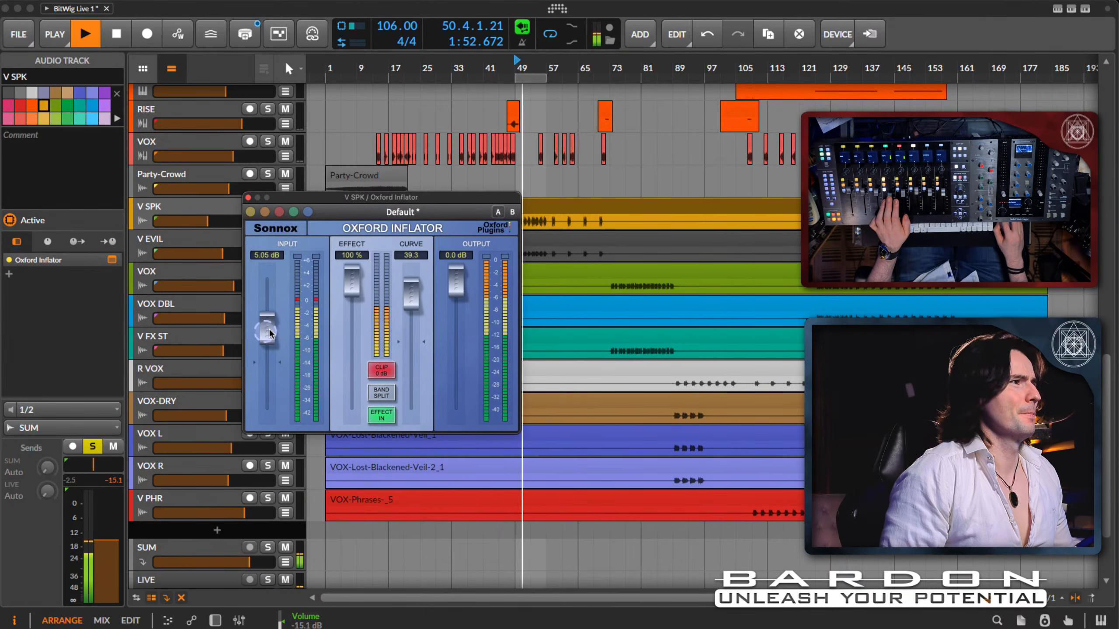
Step: Try an Inflator curve of 48.1 and compare the sound with and without band split
{"action": "left_click_drag", "start_coordinate": [412, 293], "coordinate": [412, 281]}
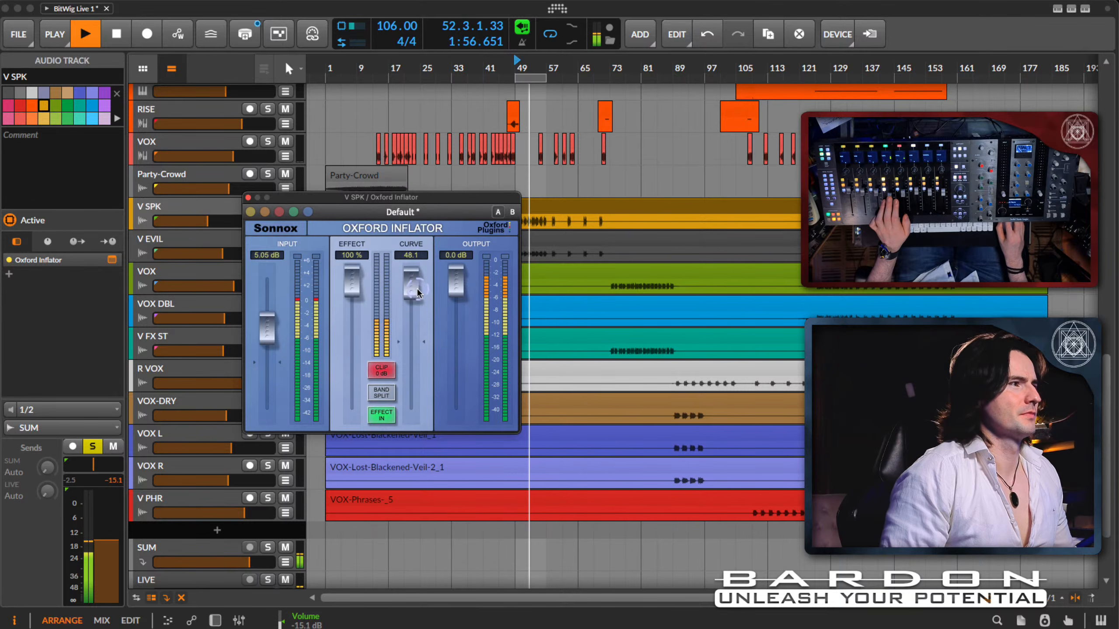
{"action": "left_click", "coordinate": [381, 397]}
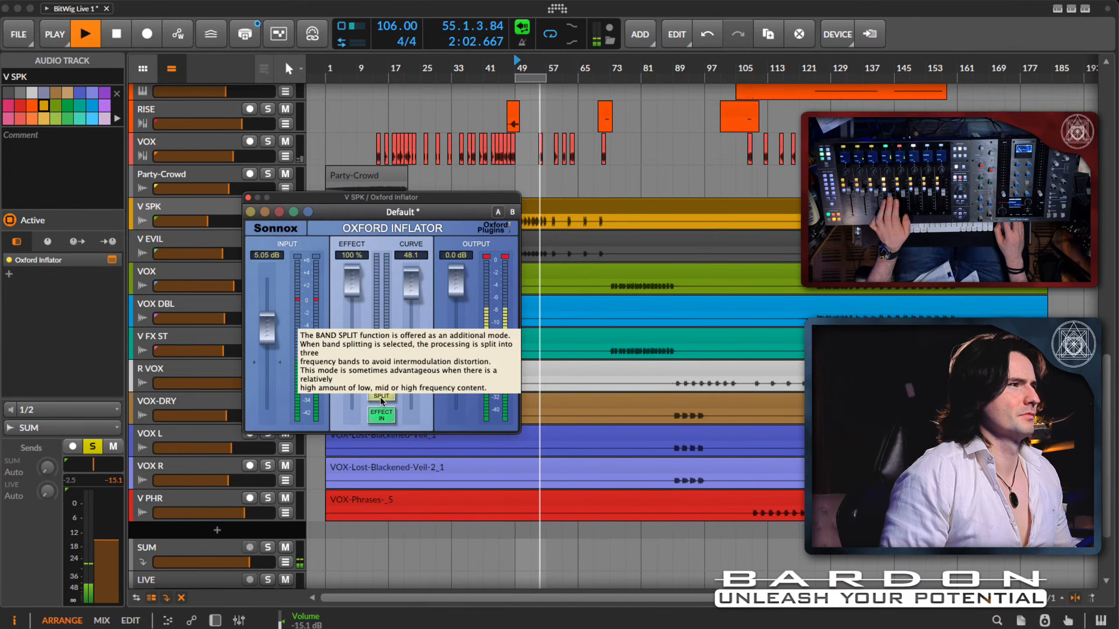
{"action": "left_click", "coordinate": [381, 396]}
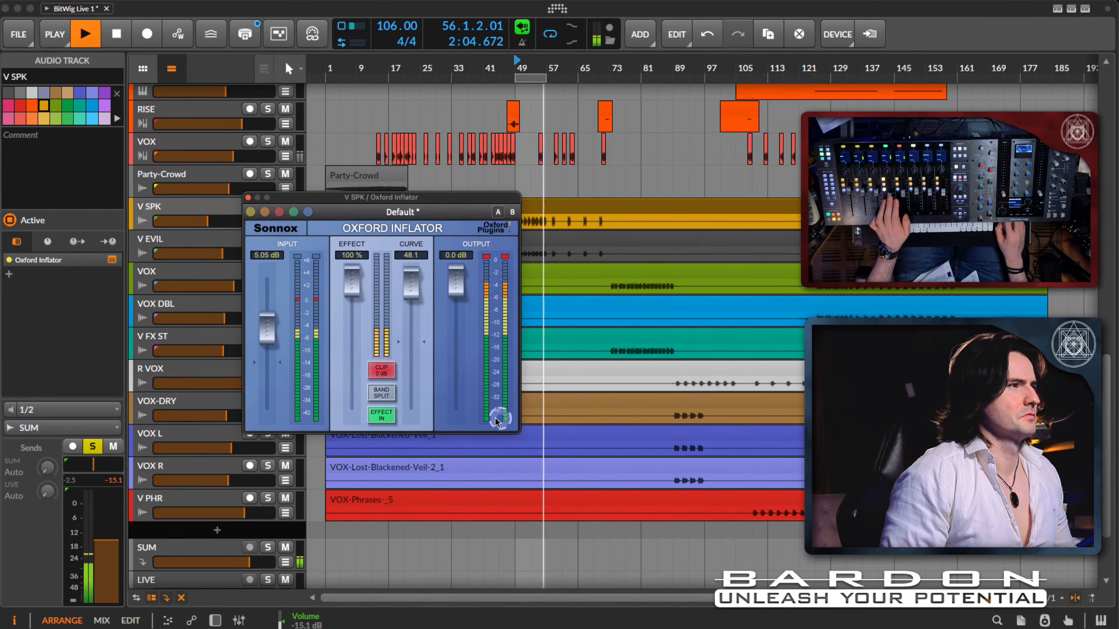
{"action": "left_click", "coordinate": [381, 392]}
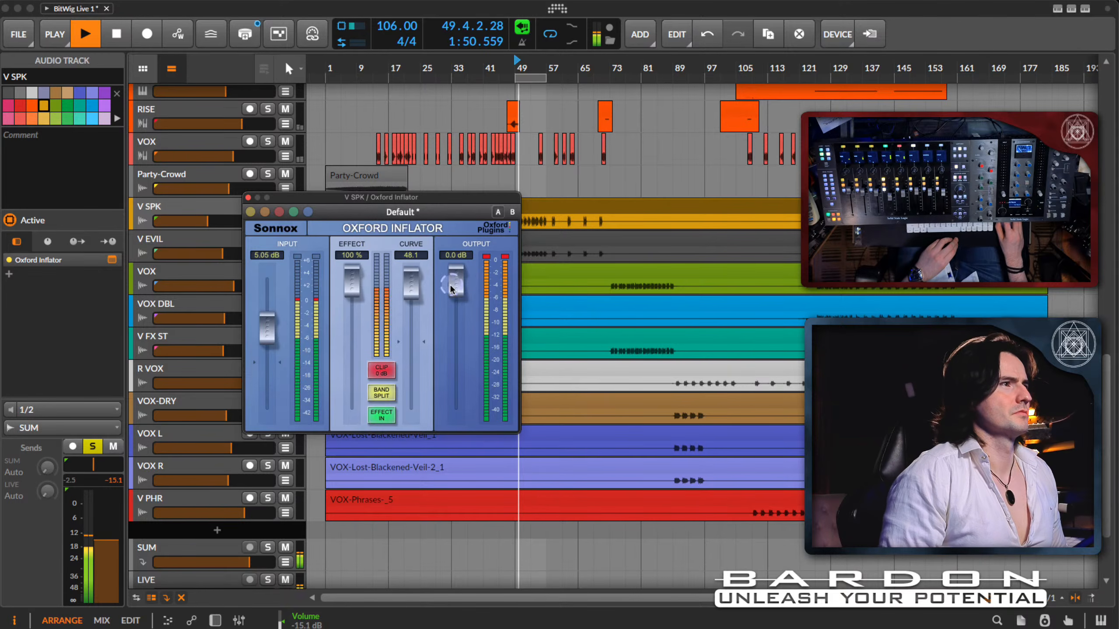
Step: Set the Inflator's curve to 16.9, input to 3.72 dB and output to -0.77 dB, with band split off
{"action": "left_click_drag", "start_coordinate": [455, 295], "coordinate": [417, 318]}
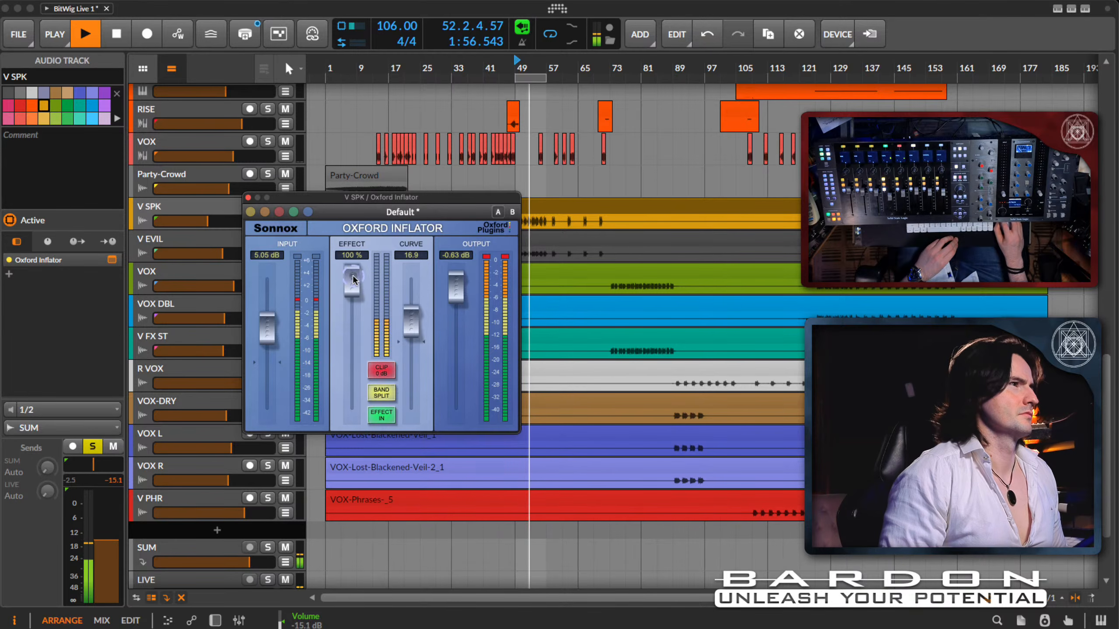
{"action": "left_click_drag", "start_coordinate": [267, 326], "coordinate": [267, 335]}
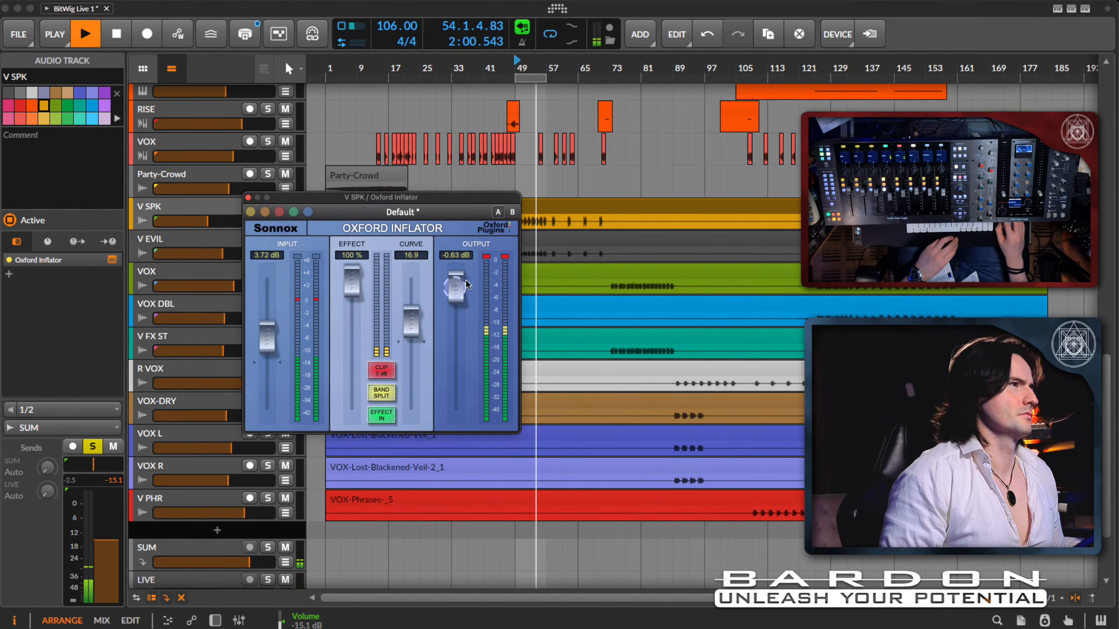
{"action": "left_click_drag", "start_coordinate": [438, 287], "coordinate": [459, 301]}
{"action": "left_click", "coordinate": [381, 394]}
{"action": "left_click", "coordinate": [503, 257]}
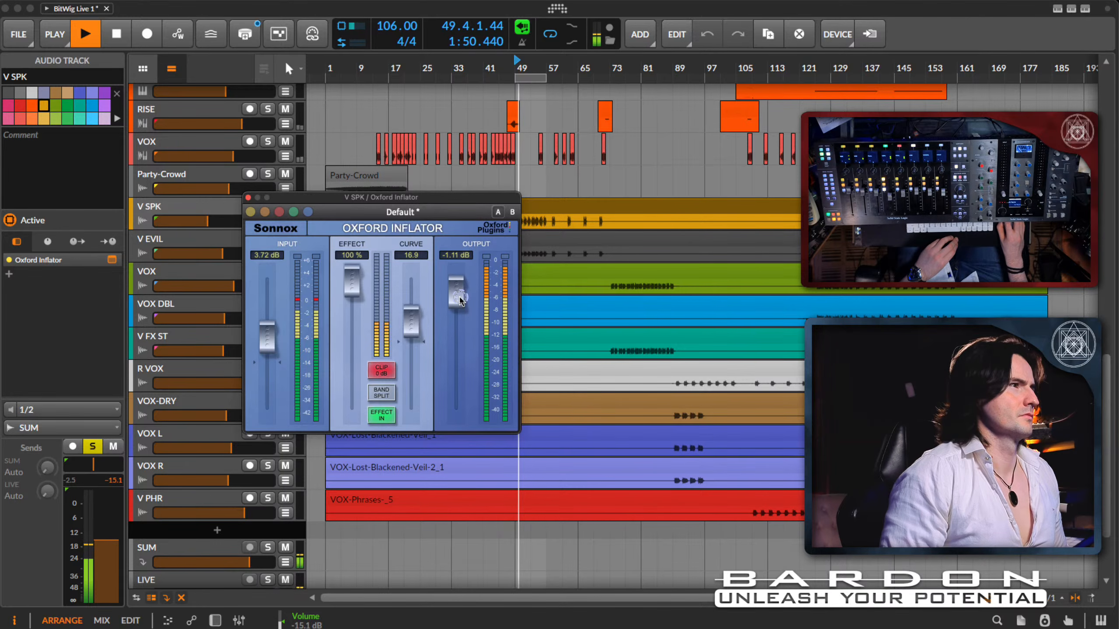
{"action": "left_click_drag", "start_coordinate": [449, 296], "coordinate": [454, 291]}
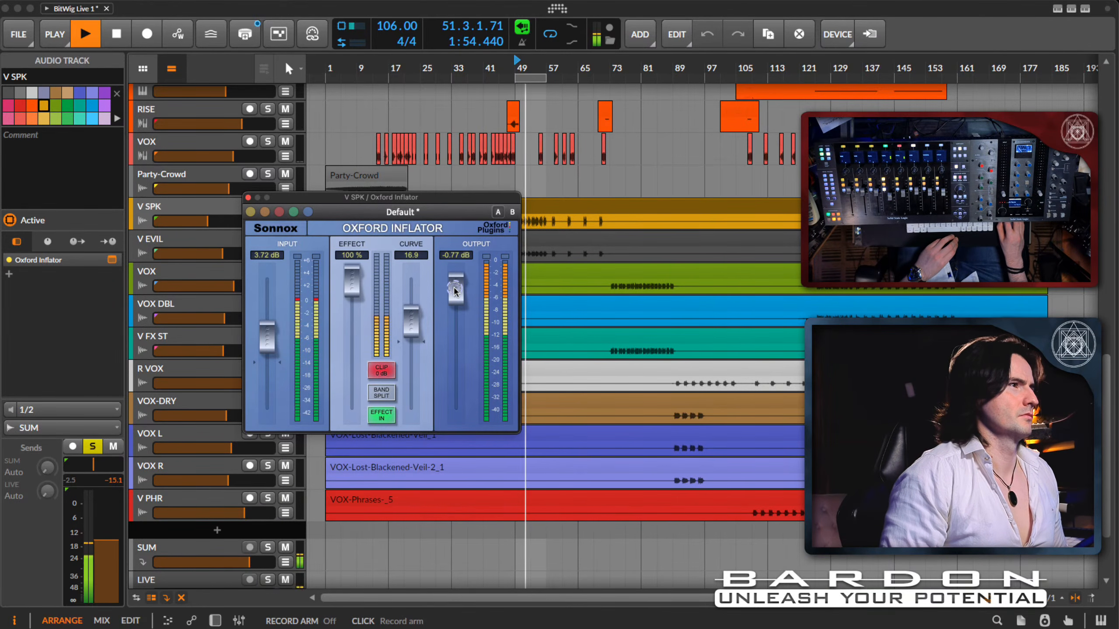
Step: Stop the playback and close the Oxford Inflator window
{"action": "left_click", "coordinate": [467, 348]}
{"action": "key", "text": "space"}
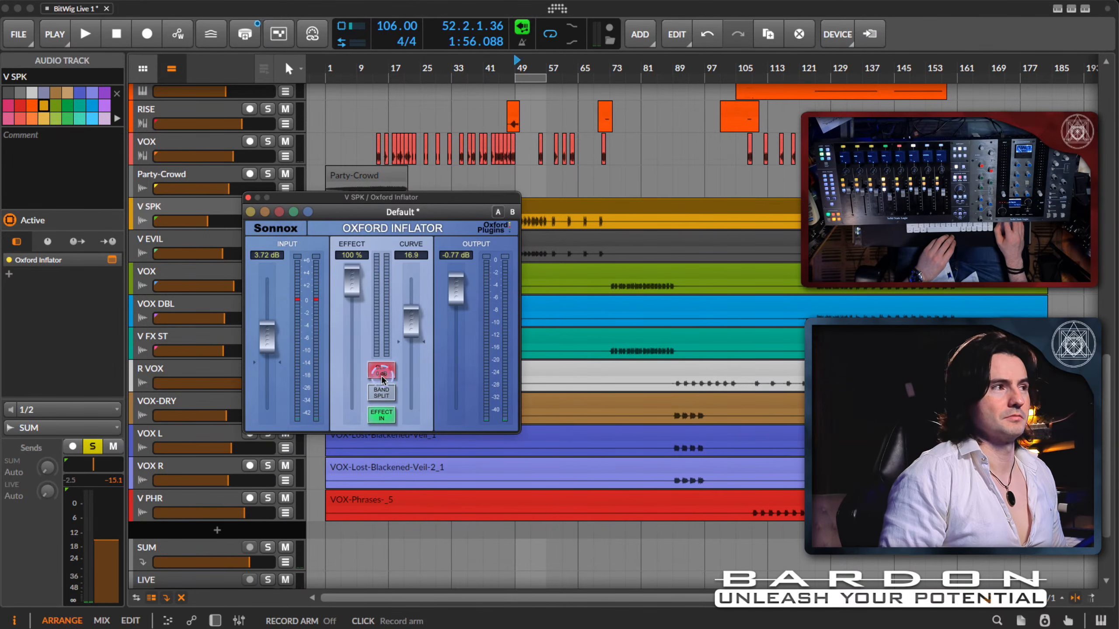
{"action": "left_click", "coordinate": [246, 198]}
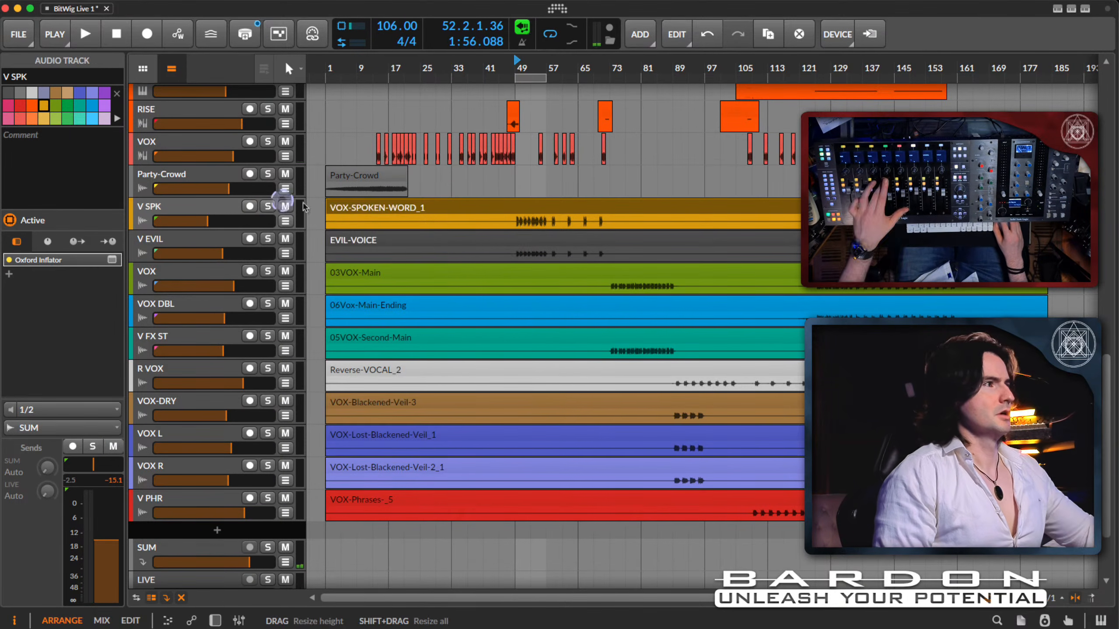
Step: Raise the EVIL-VOICE clip's gain while listening to the section from bar 49 with all tracks, and stop playback
{"action": "left_click", "coordinate": [788, 202]}
{"action": "key", "text": "space"}
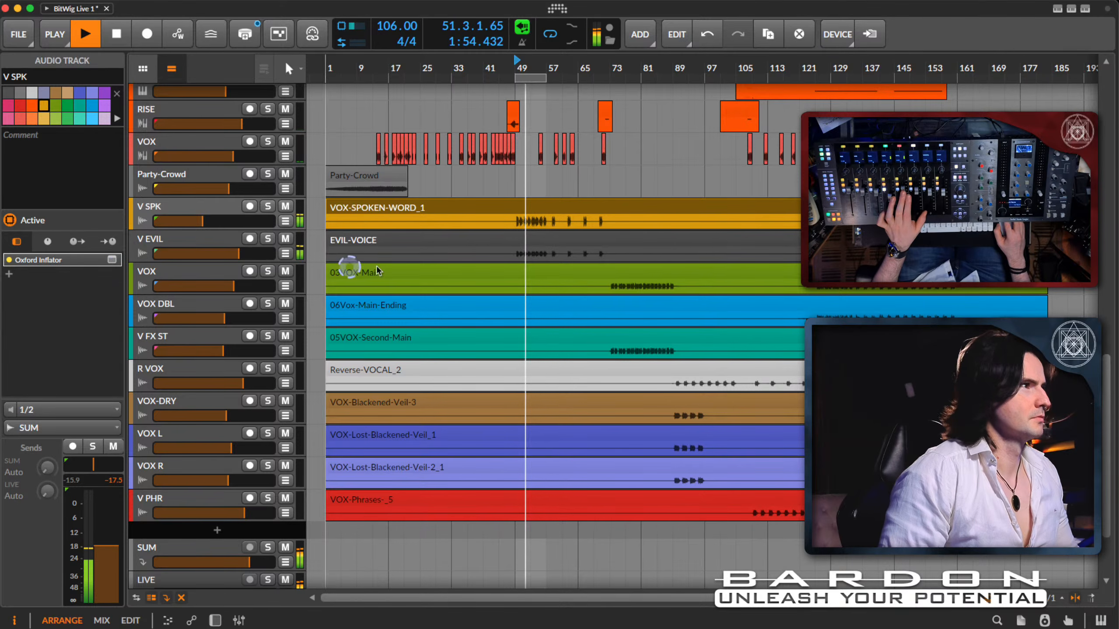
{"action": "left_click_drag", "start_coordinate": [548, 254], "coordinate": [551, 245]}
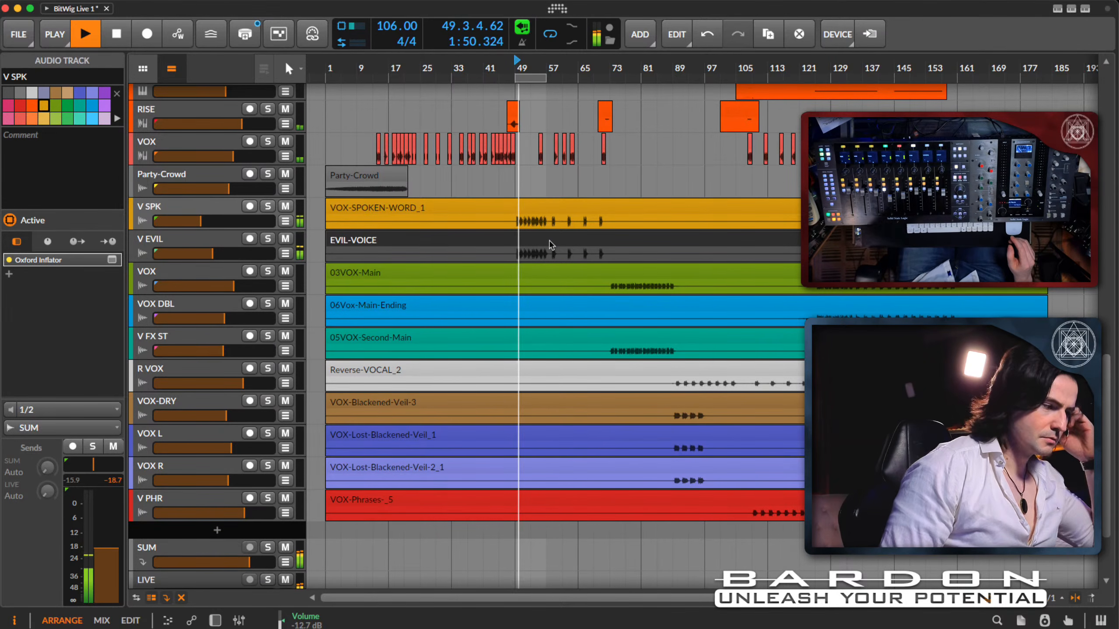
{"action": "key", "text": "space"}
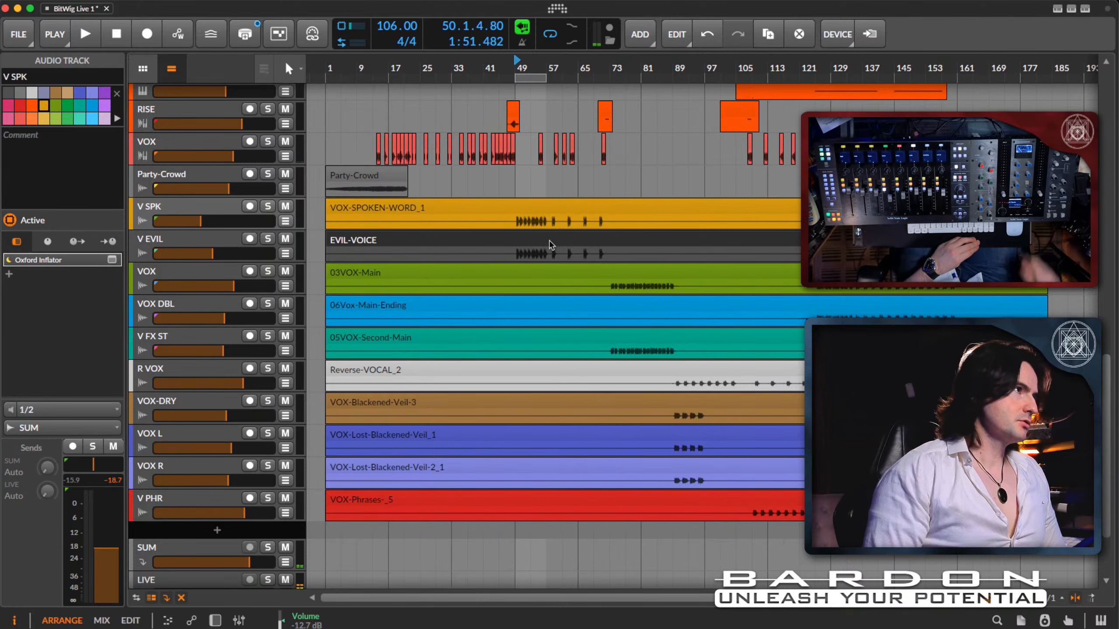
Step: Move the play start position to bar 1 and turn off the arranger loop
{"action": "left_click", "coordinate": [216, 237]}
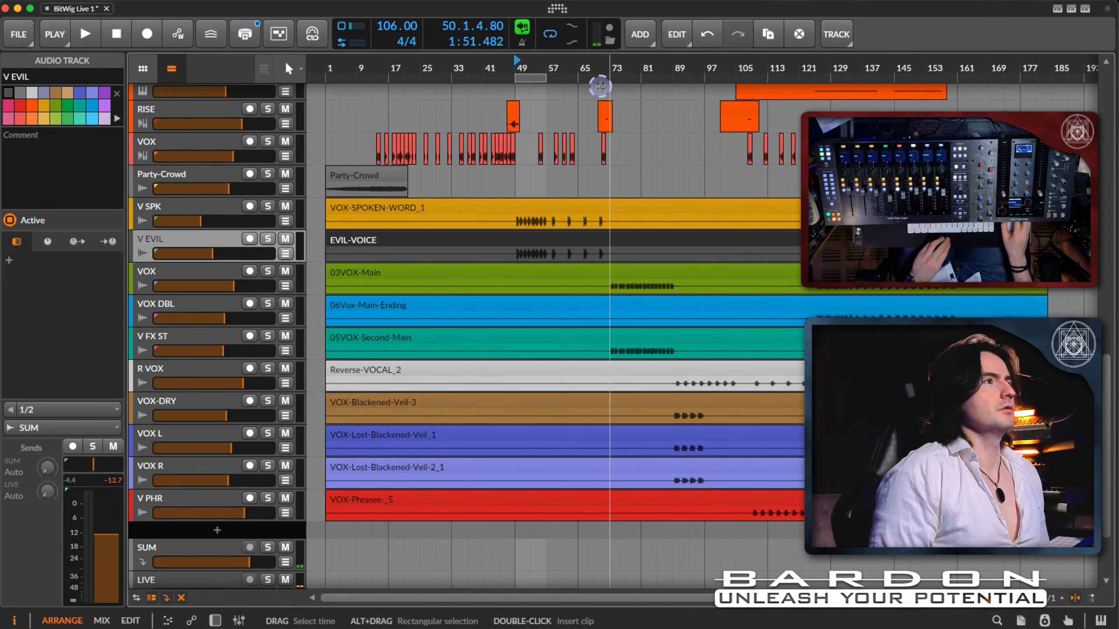
{"action": "left_click", "coordinate": [370, 172]}
{"action": "left_click", "coordinate": [324, 174]}
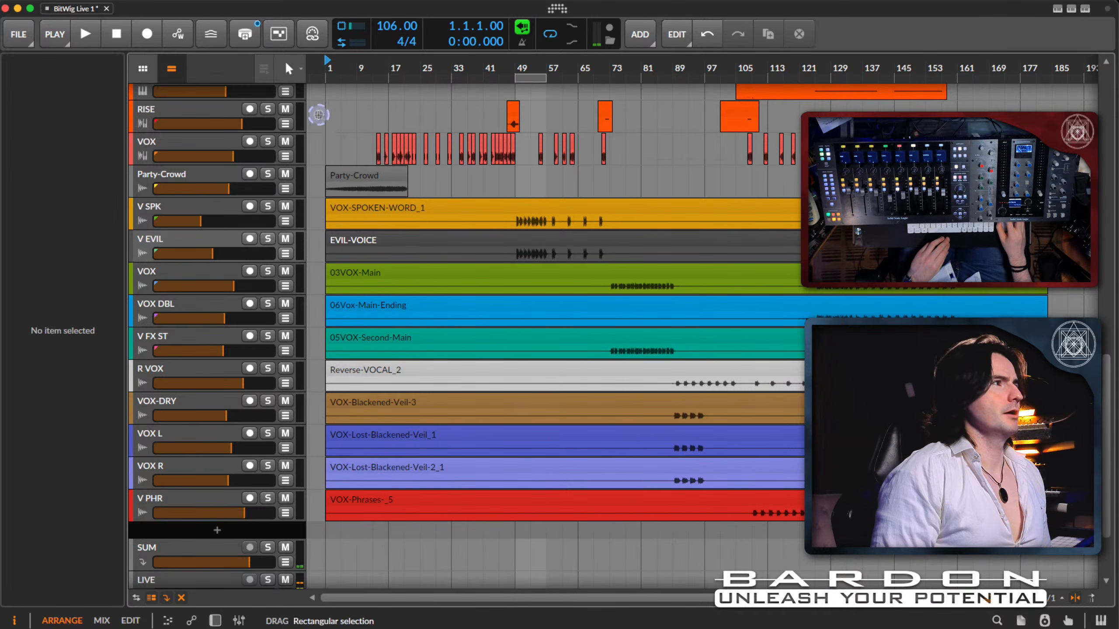
{"action": "left_click", "coordinate": [550, 34]}
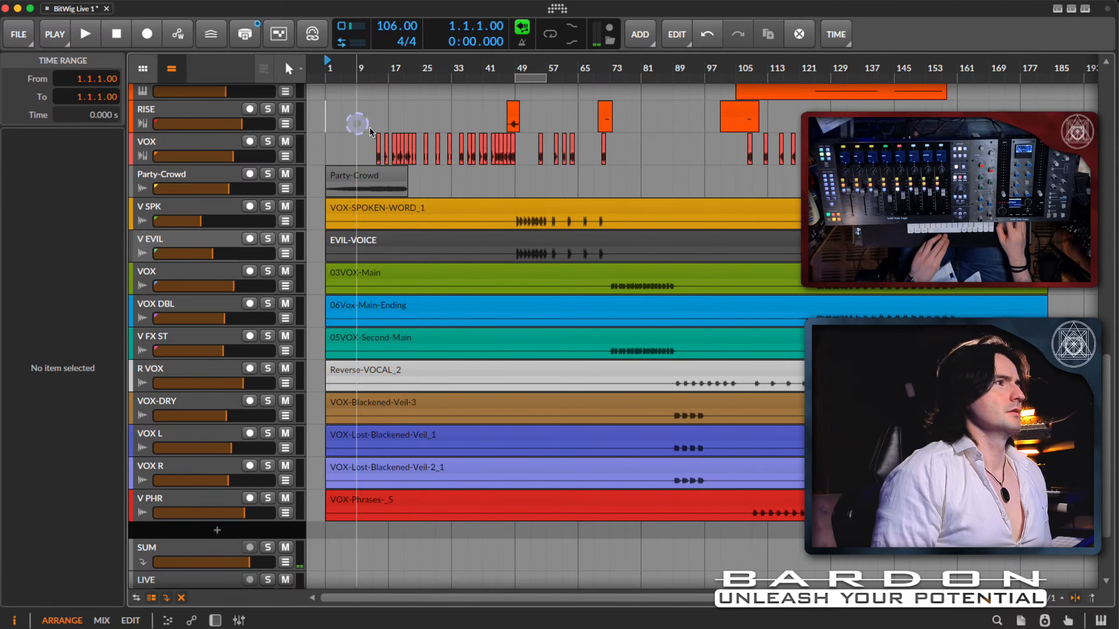
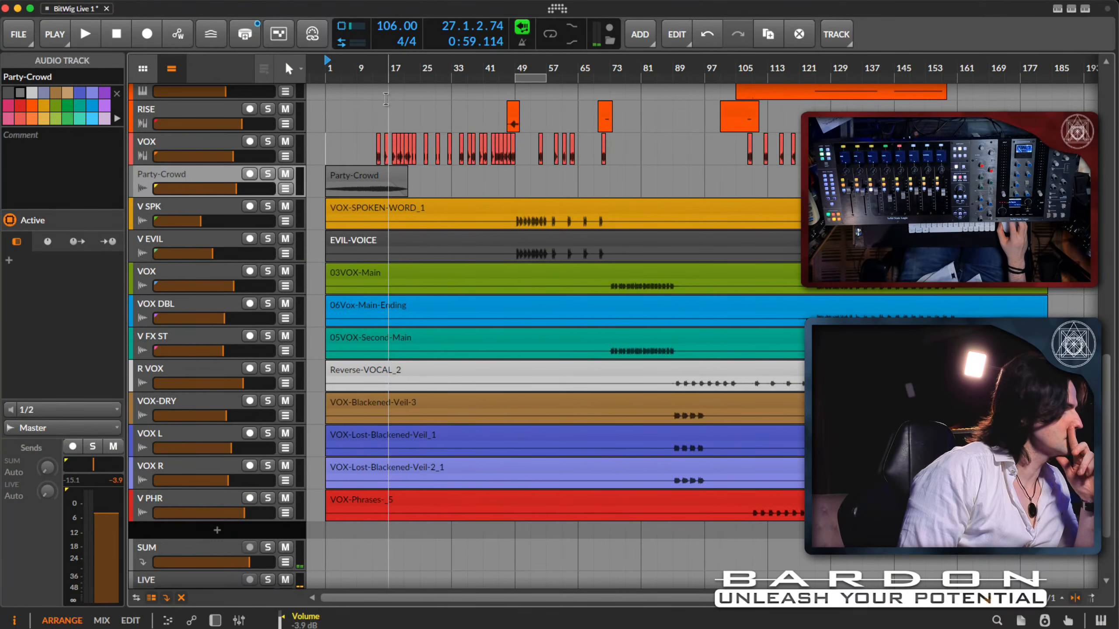
Step: Play the arrangement from bar 1 and shorten the Party-Crowd clip to 12 bars
{"action": "left_click", "coordinate": [379, 180]}
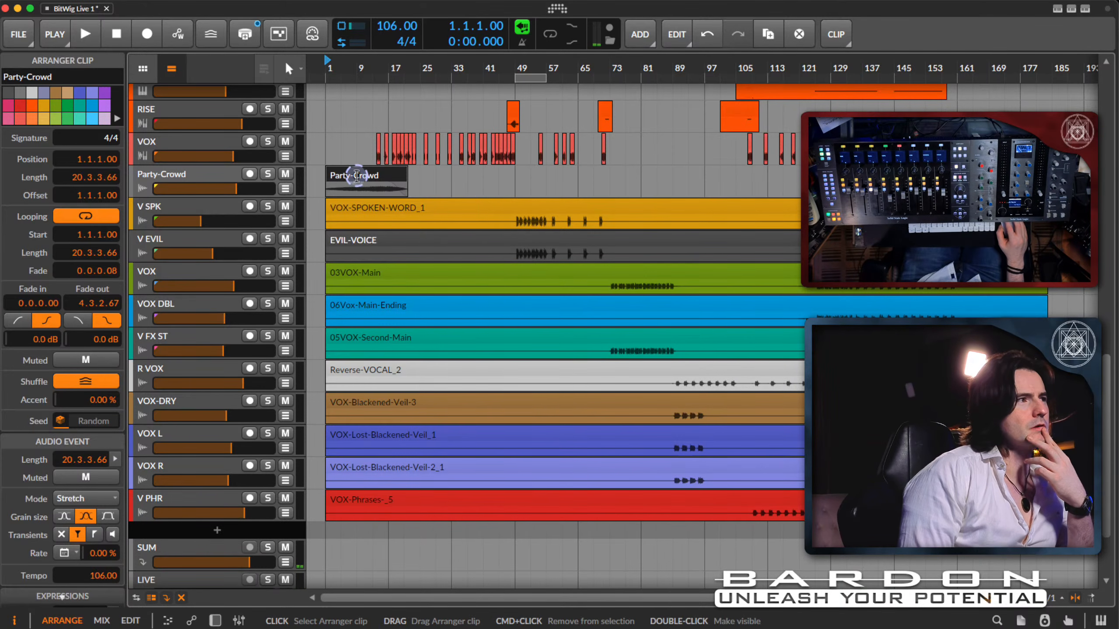
{"action": "left_click", "coordinate": [327, 157]}
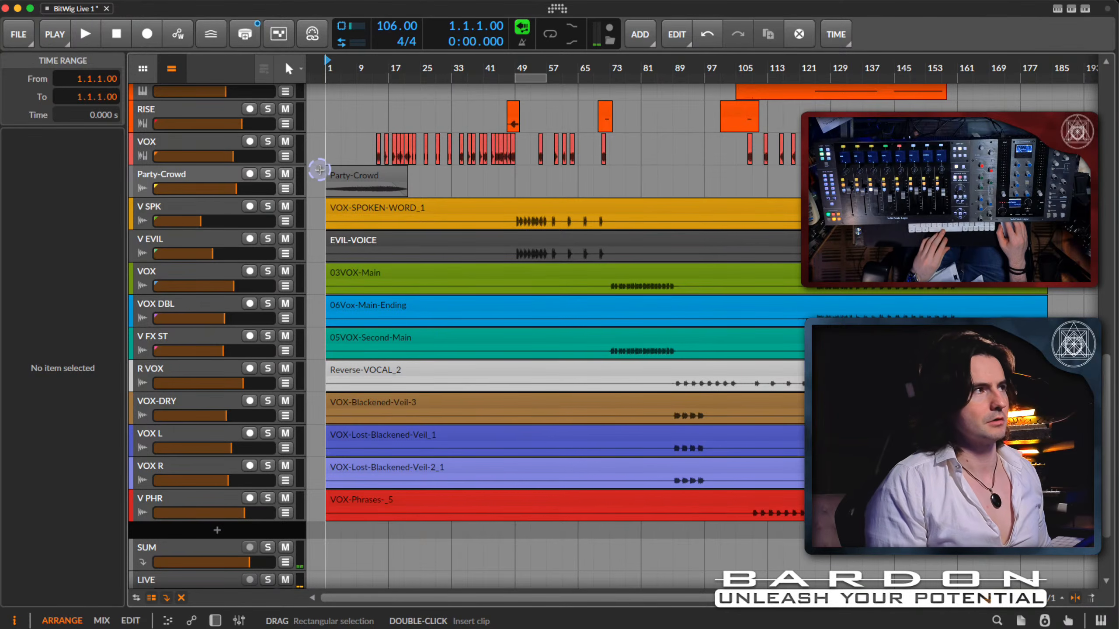
{"action": "key", "text": "space"}
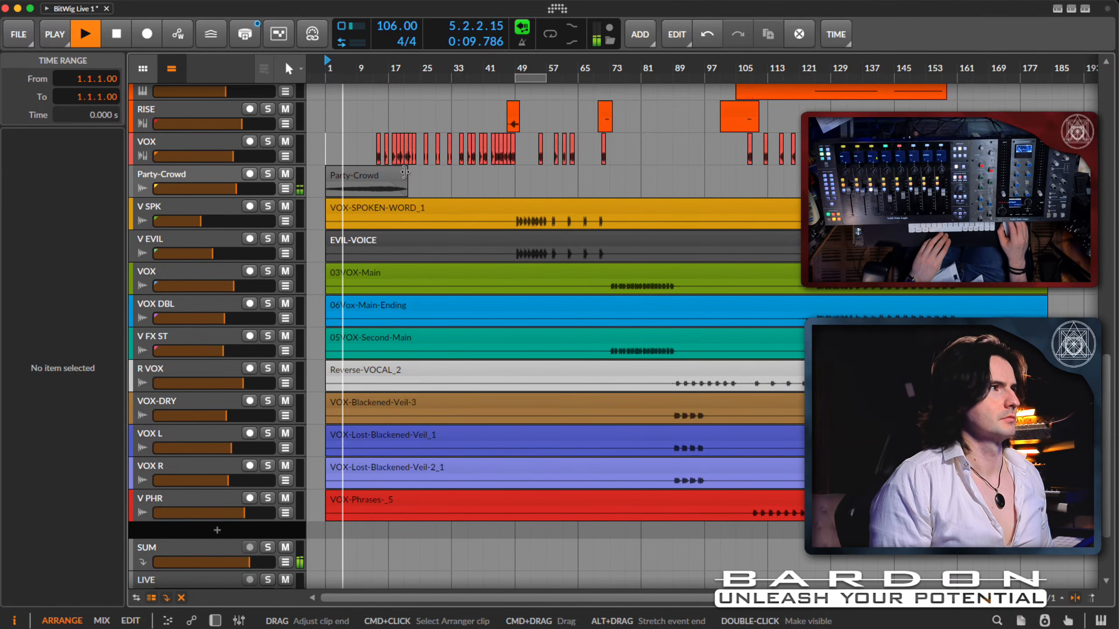
{"action": "left_click_drag", "start_coordinate": [404, 172], "coordinate": [381, 172]}
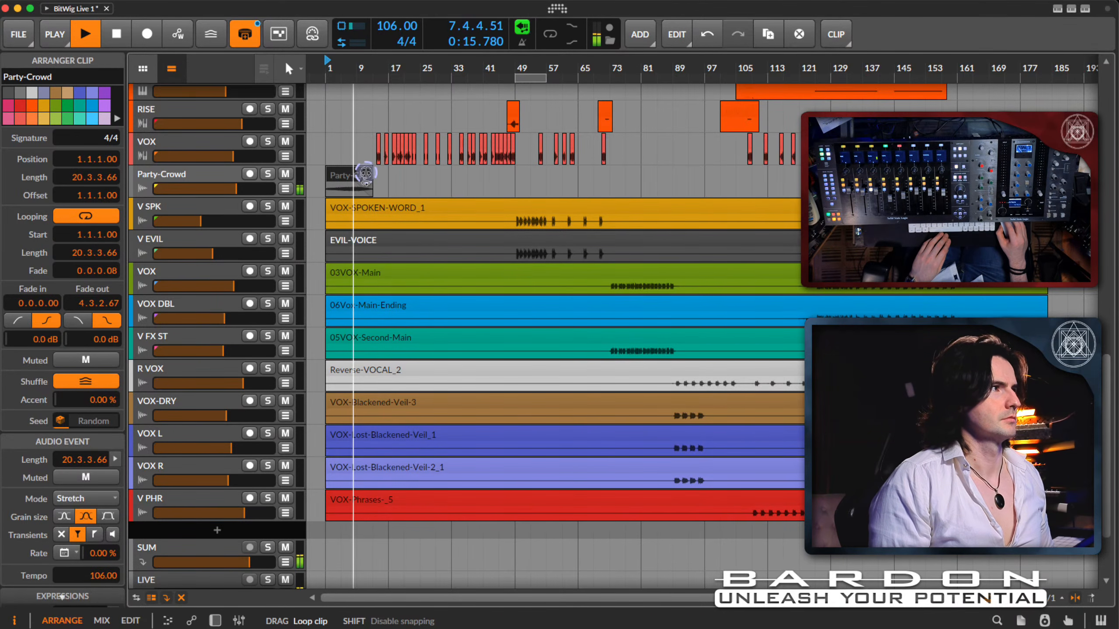
{"action": "left_click_drag", "start_coordinate": [366, 173], "coordinate": [366, 174]}
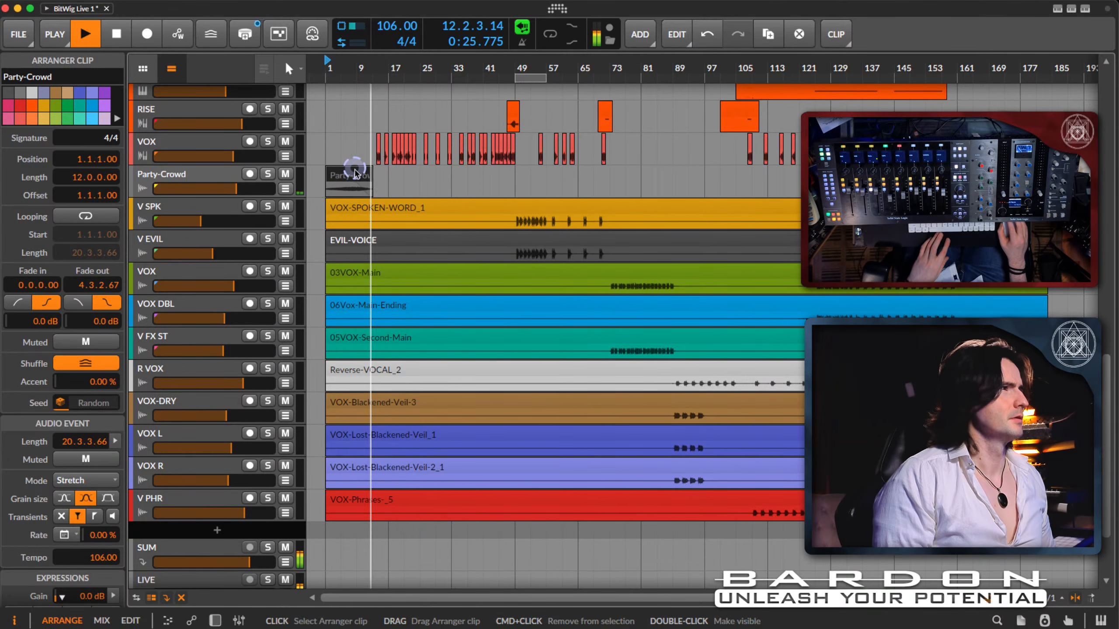
{"action": "key", "text": "space"}
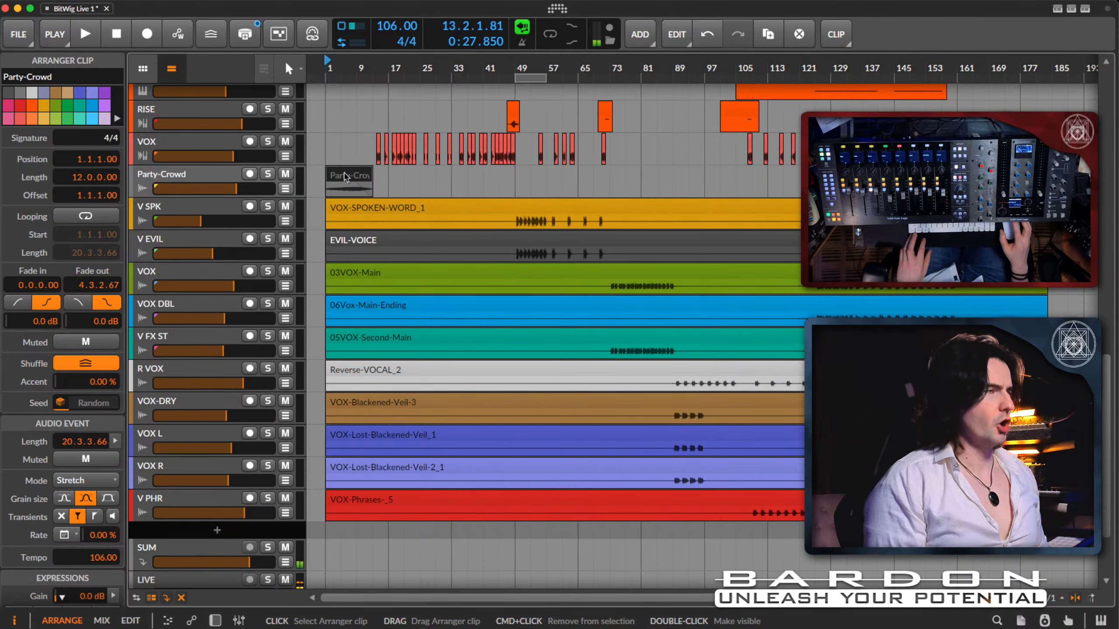
Step: Copy the Party-Crowd clip to bar 33, lengthen the copy to 20 bars and remove its fade-out
{"action": "left_click_drag", "start_coordinate": [344, 176], "coordinate": [629, 173]}
{"action": "key", "text": "Caps_Lock"}
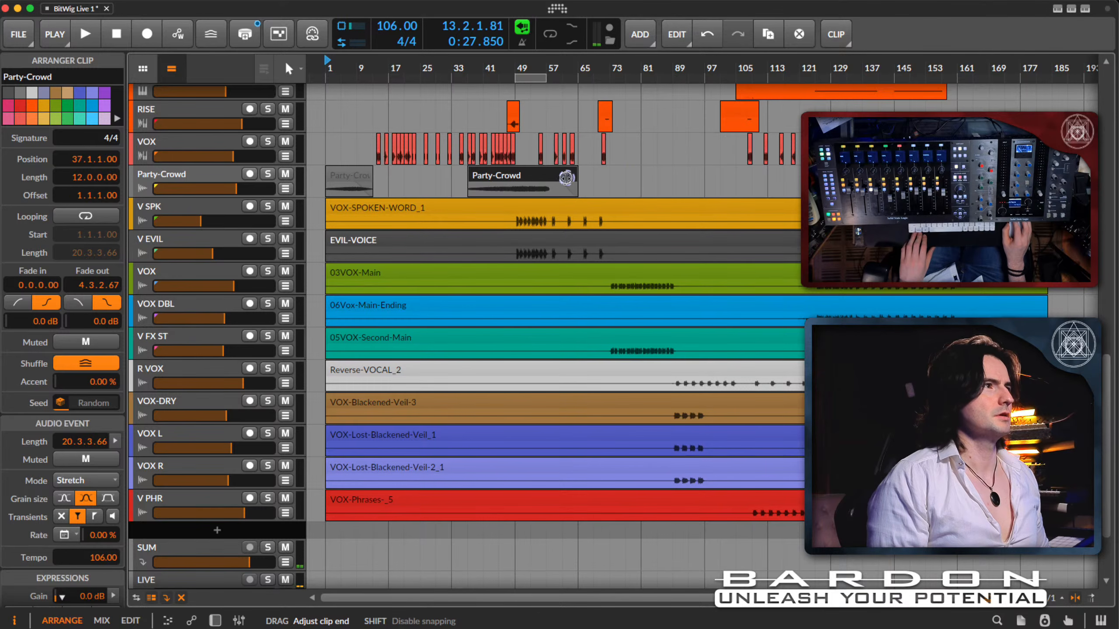
{"action": "left_click_drag", "start_coordinate": [550, 178], "coordinate": [508, 175]}
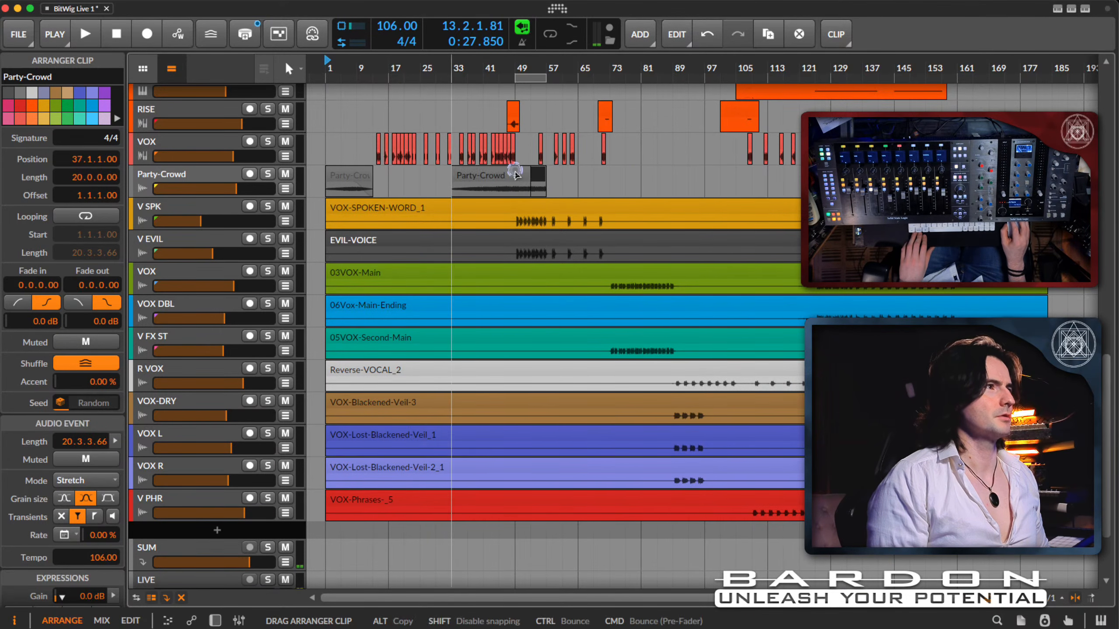
Step: Solo the Party-Crowd track and play the arrangement from bar 45 to hear the end of the second crowd clip
{"action": "left_click", "coordinate": [499, 91]}
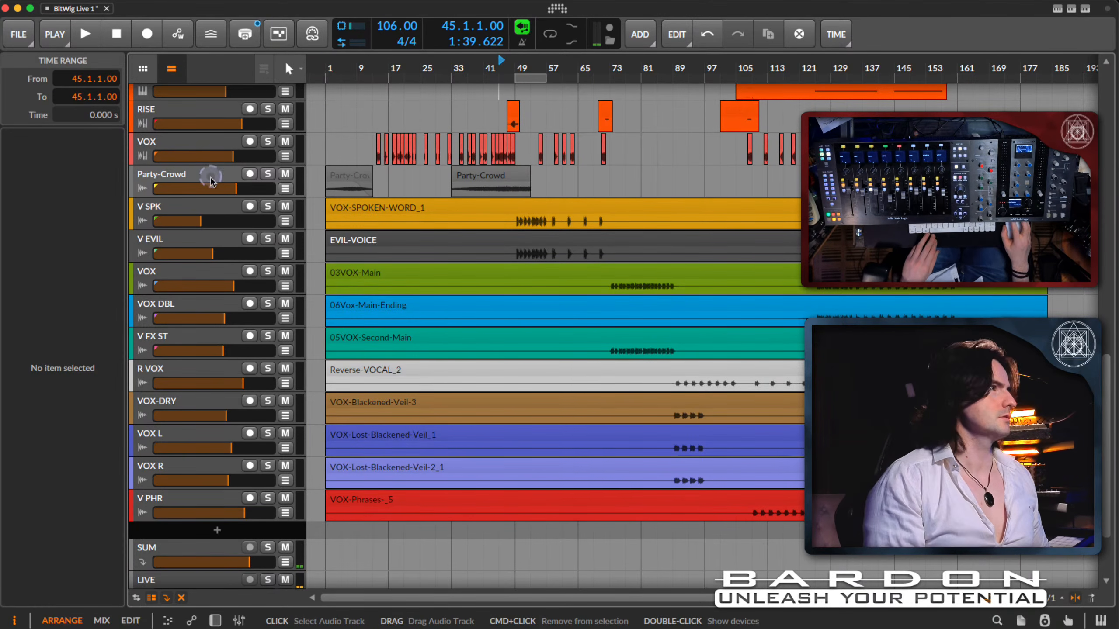
{"action": "left_click", "coordinate": [266, 174]}
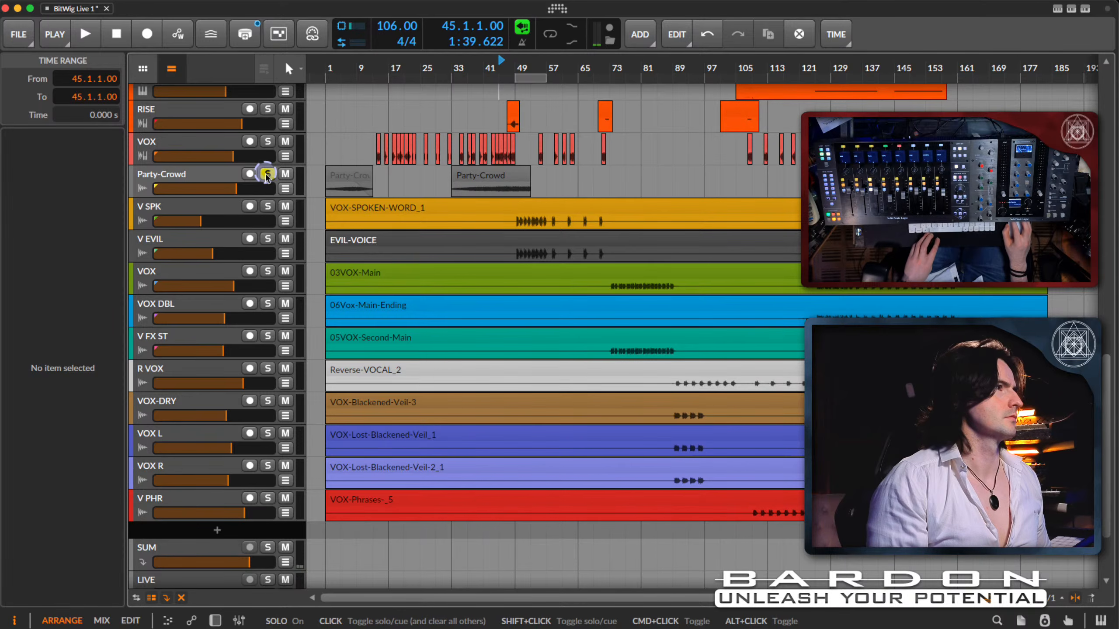
{"action": "key", "text": "space"}
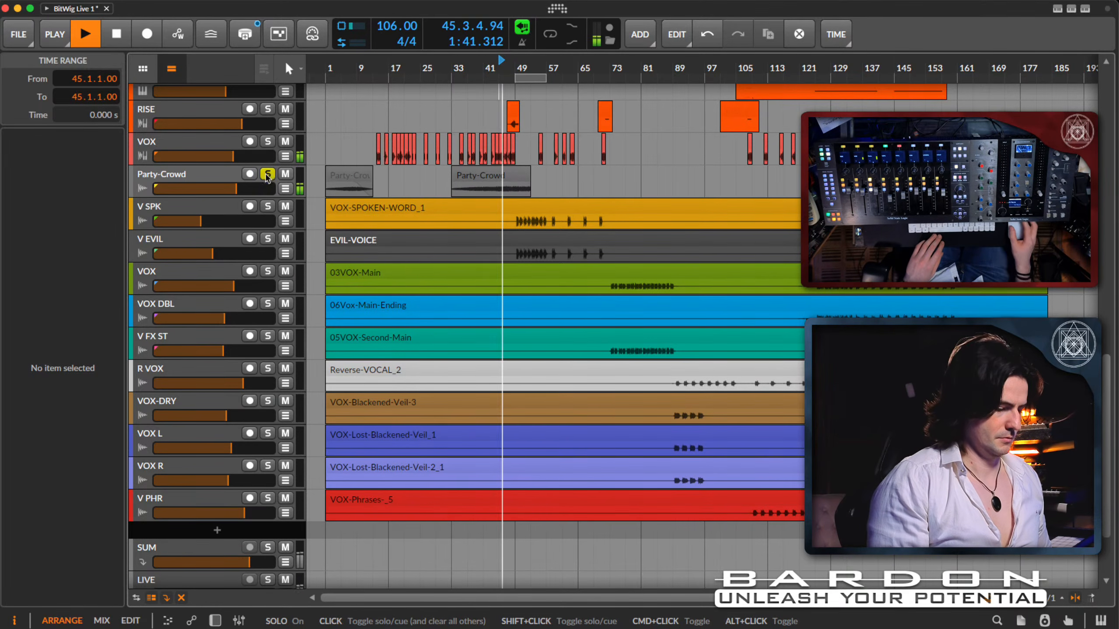
{"action": "left_click", "coordinate": [569, 178]}
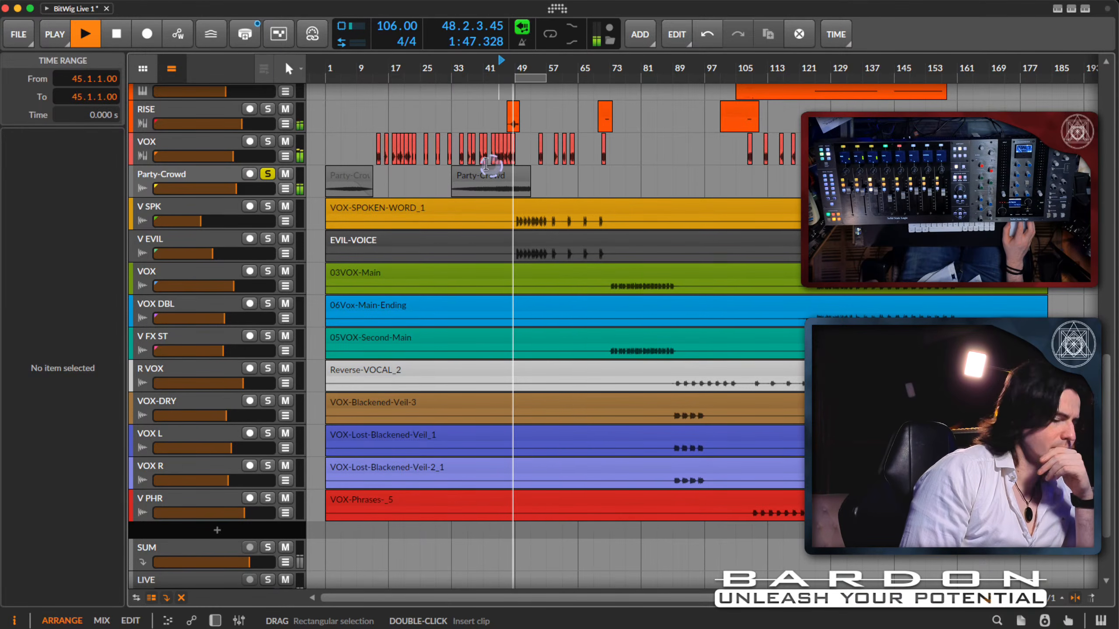
{"action": "left_click_drag", "start_coordinate": [648, 600], "coordinate": [648, 600]}
{"action": "scroll", "coordinate": [613, 254], "scroll_direction": "left", "scroll_amount": 9}
{"action": "scroll", "coordinate": [614, 254], "scroll_direction": "left", "scroll_amount": 10}
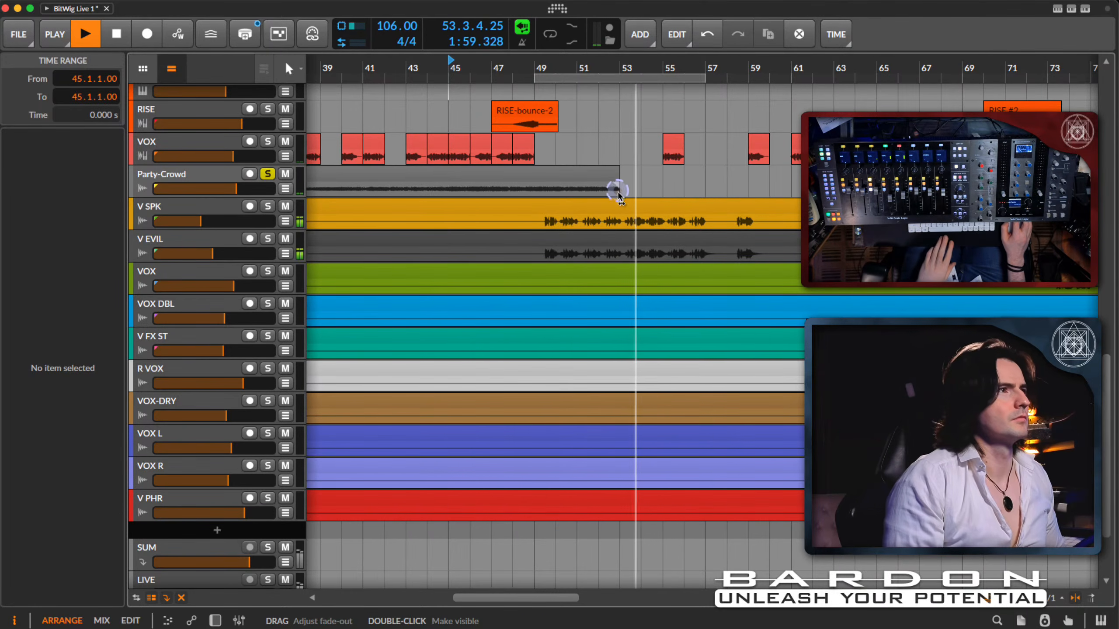
Step: Stop playback and extend the end of the second Party-Crowd clip to bar 55
{"action": "key", "text": "space"}
{"action": "mouse_move", "coordinate": [618, 181]}
{"action": "left_mouse_down"}
{"action": "mouse_move", "coordinate": [641, 185]}
{"action": "mouse_move", "coordinate": [617, 173]}
{"action": "left_mouse_up"}
{"action": "left_click", "coordinate": [613, 134]}
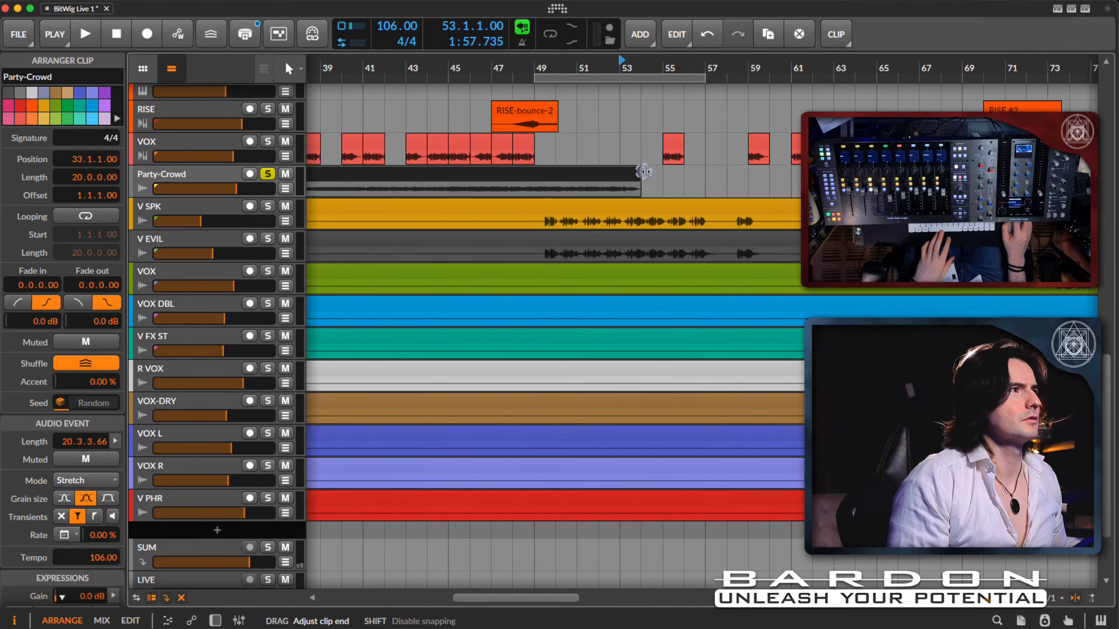
Step: Play the end of the second Party-Crowd clip from bar 53, stop playback and unsolo the track
{"action": "left_click", "coordinate": [613, 144]}
{"action": "key", "text": "space"}
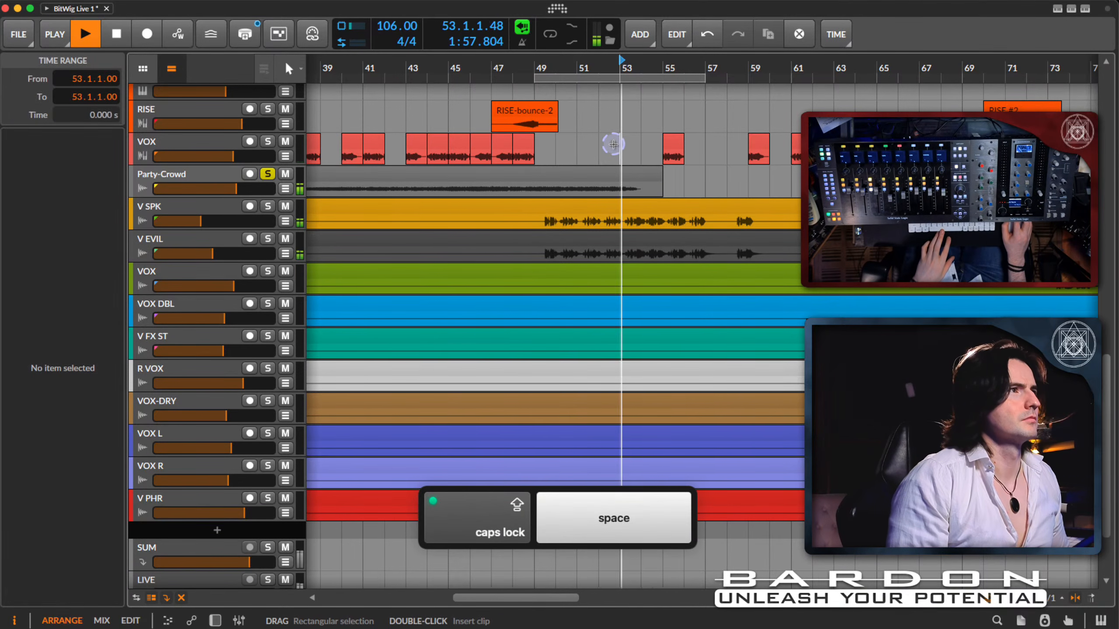
{"action": "key", "text": "space"}
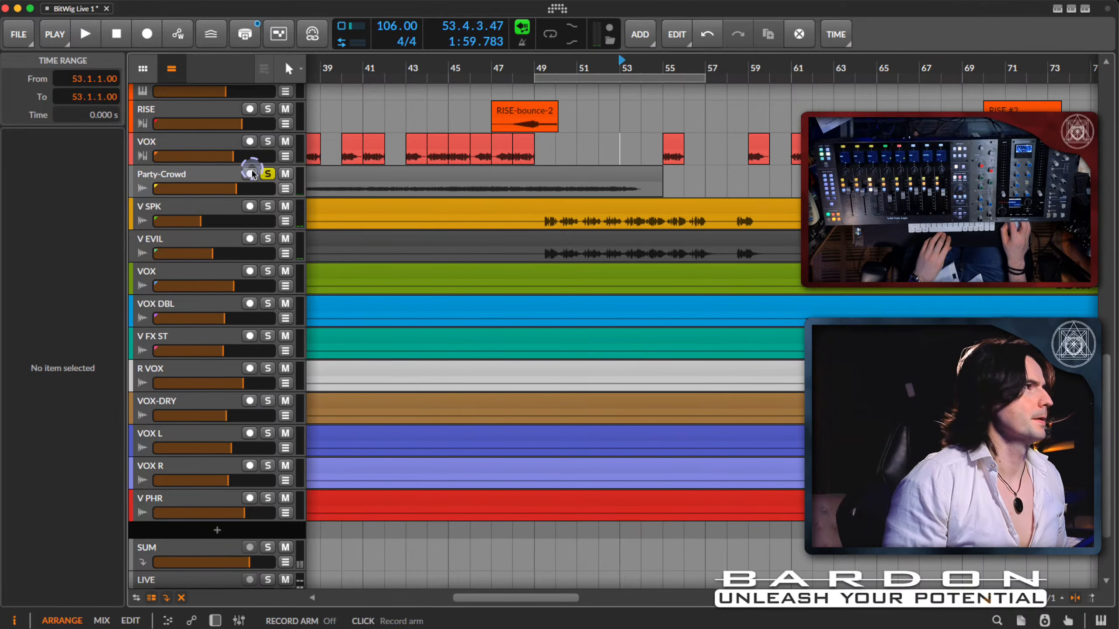
{"action": "left_click", "coordinate": [268, 175]}
Step: Route the Party-Crowd track's output to SUM
{"action": "scroll", "coordinate": [561, 180], "scroll_direction": "left", "scroll_amount": 6}
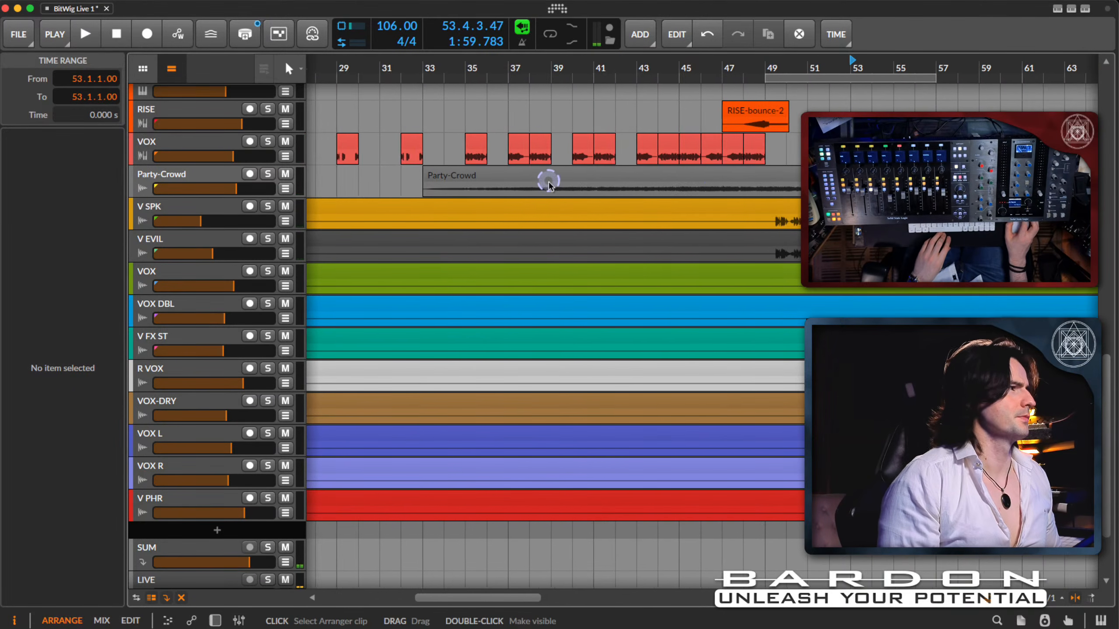
{"action": "left_click", "coordinate": [177, 174]}
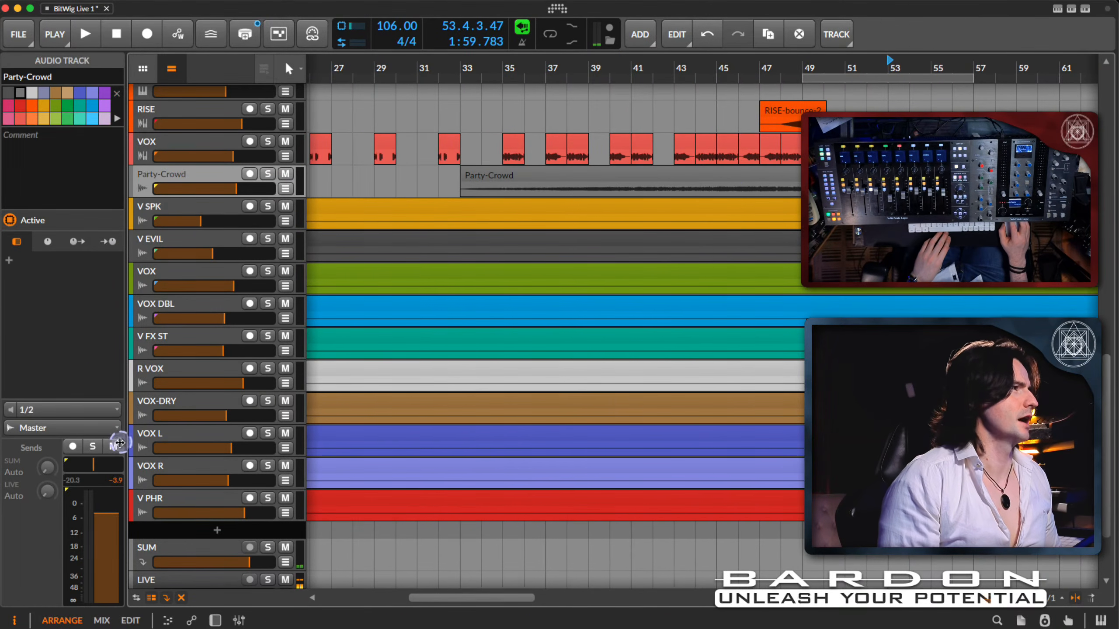
{"action": "left_click", "coordinate": [104, 427]}
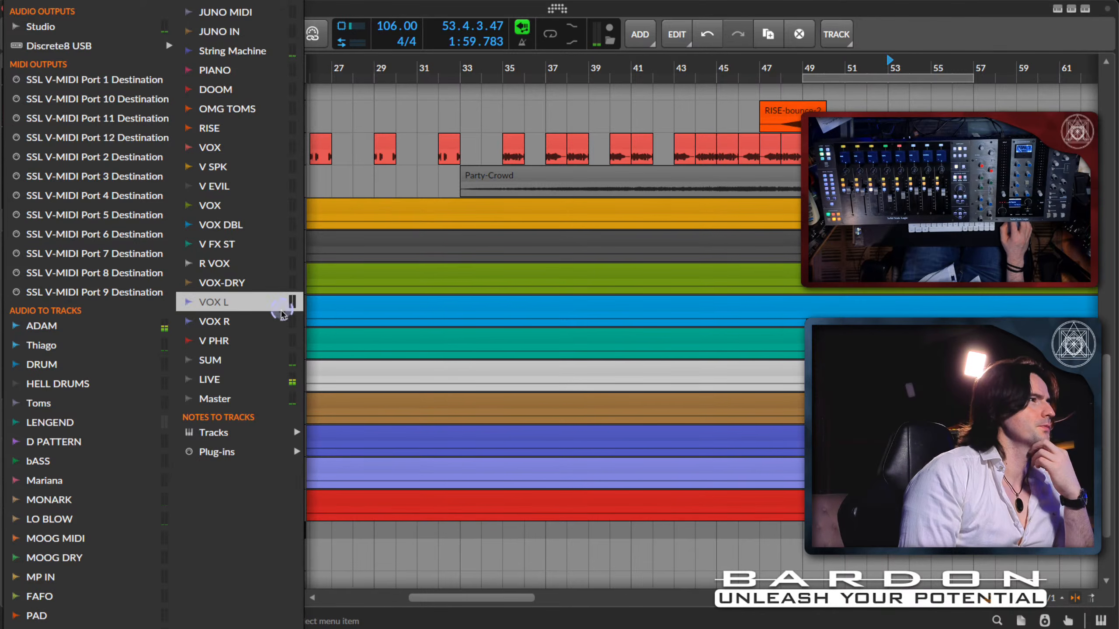
{"action": "left_click", "coordinate": [247, 367]}
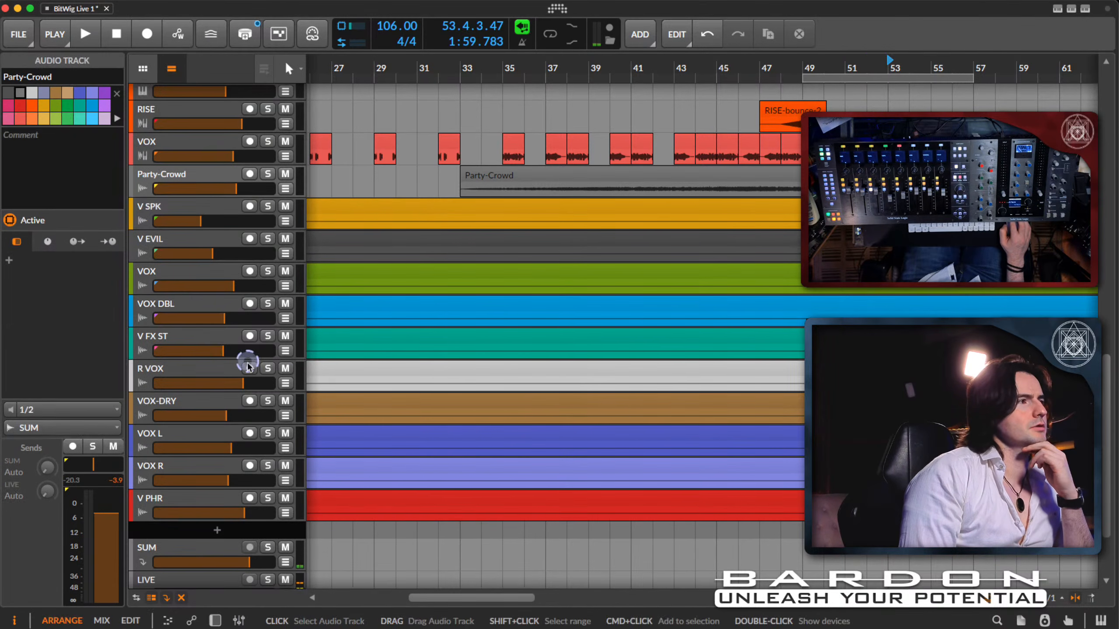
Step: Check the output routing of the Toms track against that of the Party-Crowd track
{"action": "scroll", "coordinate": [413, 168], "scroll_direction": "up", "scroll_amount": 2}
{"action": "scroll", "coordinate": [413, 168], "scroll_direction": "up", "scroll_amount": 10}
{"action": "scroll", "coordinate": [413, 168], "scroll_direction": "down", "scroll_amount": 12}
{"action": "scroll", "coordinate": [412, 168], "scroll_direction": "up", "scroll_amount": 12}
{"action": "scroll", "coordinate": [413, 168], "scroll_direction": "up", "scroll_amount": 8}
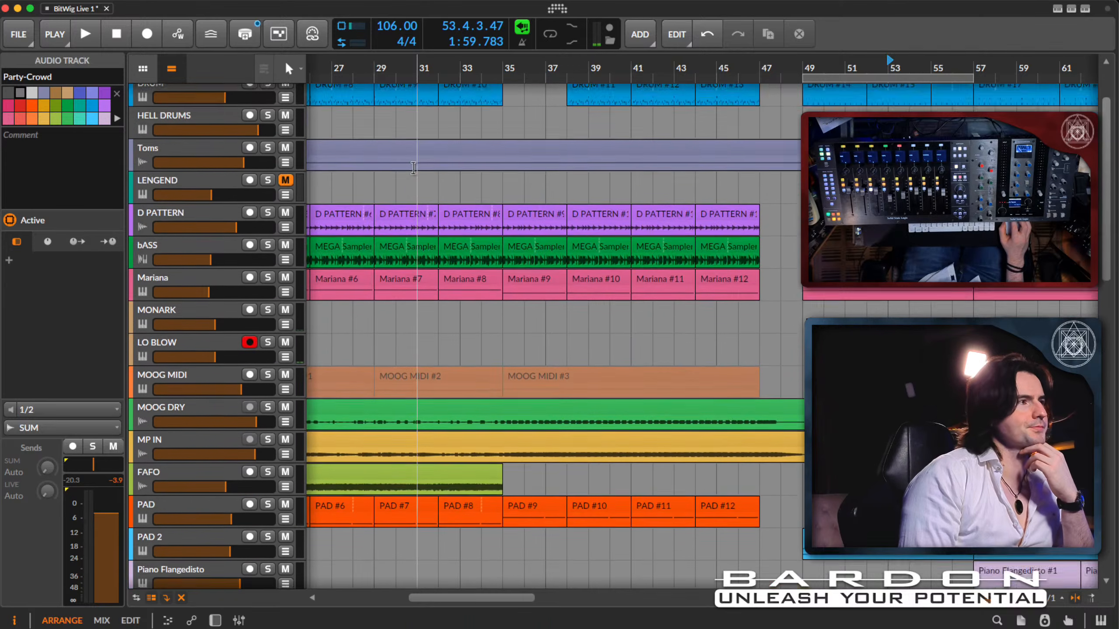
{"action": "scroll", "coordinate": [412, 168], "scroll_direction": "down", "scroll_amount": 2}
{"action": "scroll", "coordinate": [412, 168], "scroll_direction": "up", "scroll_amount": 2}
{"action": "left_click", "coordinate": [209, 185]}
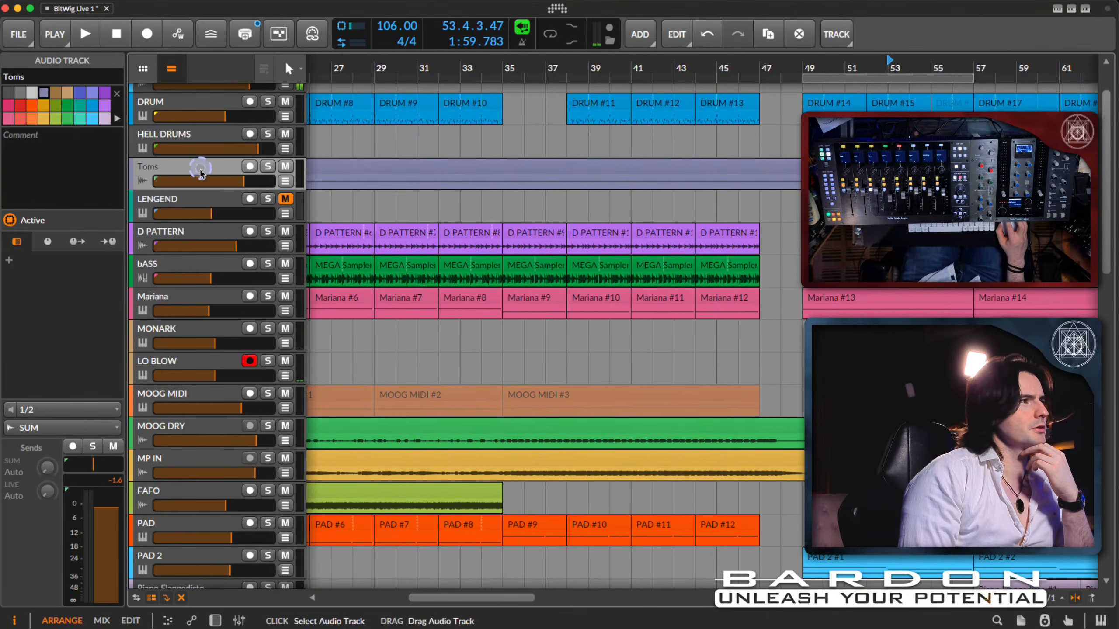
{"action": "scroll", "coordinate": [559, 241], "scroll_direction": "down", "scroll_amount": 10}
{"action": "scroll", "coordinate": [559, 240], "scroll_direction": "up", "scroll_amount": 3}
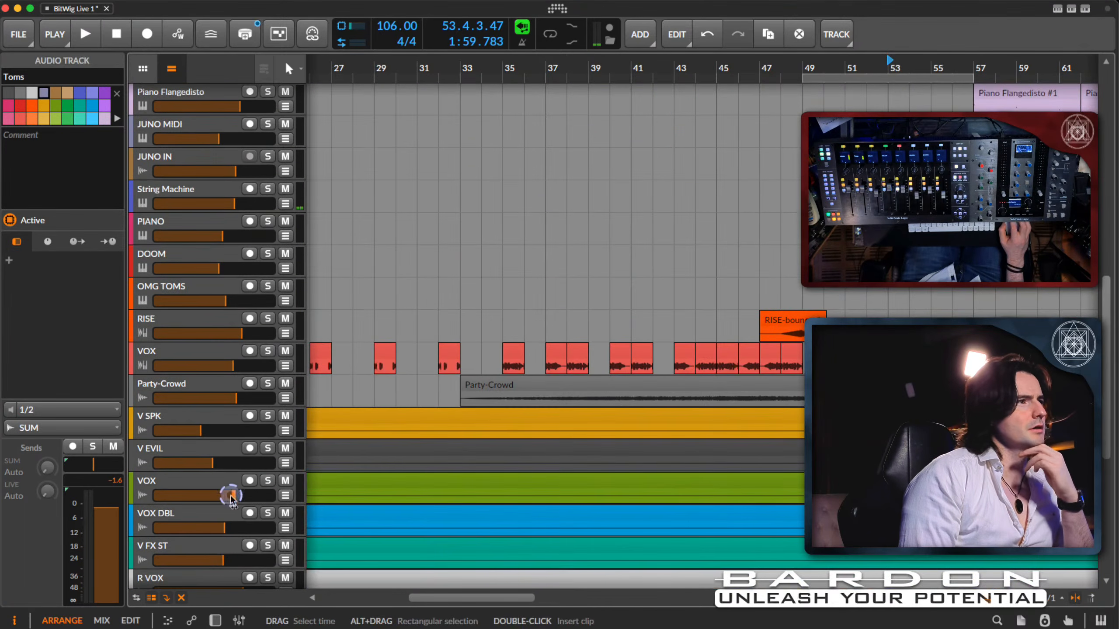
{"action": "left_click", "coordinate": [202, 388]}
Step: Play the arrangement from bar 1 and raise the Party-Crowd track's volume to -0.7 dB
{"action": "left_click", "coordinate": [786, 228]}
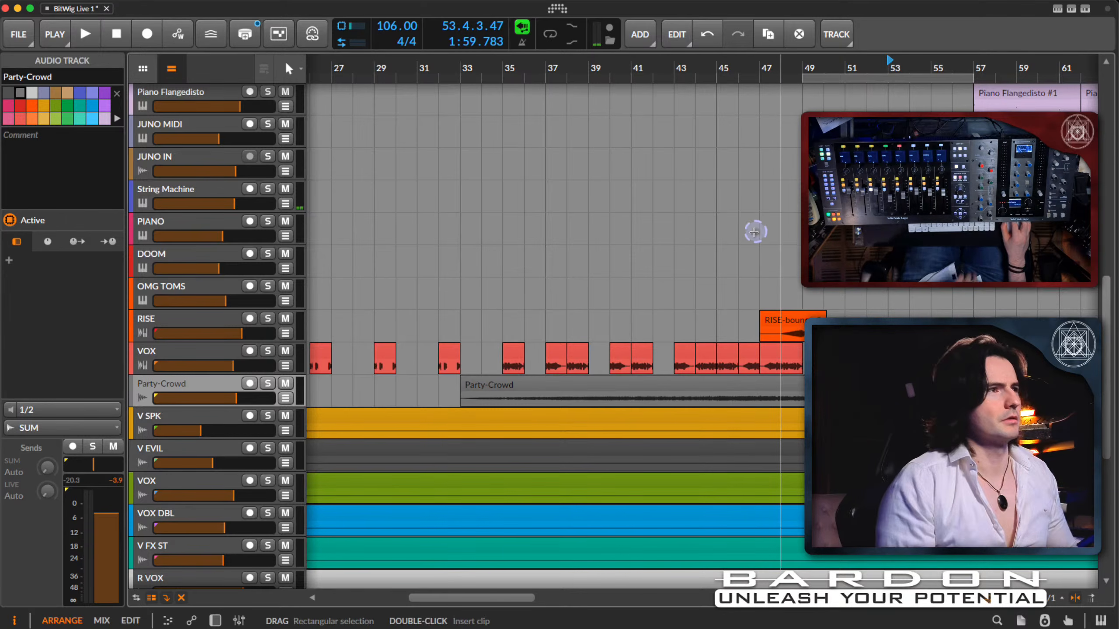
{"action": "left_click", "coordinate": [750, 229]}
{"action": "scroll", "coordinate": [726, 247], "scroll_direction": "left", "scroll_amount": 12}
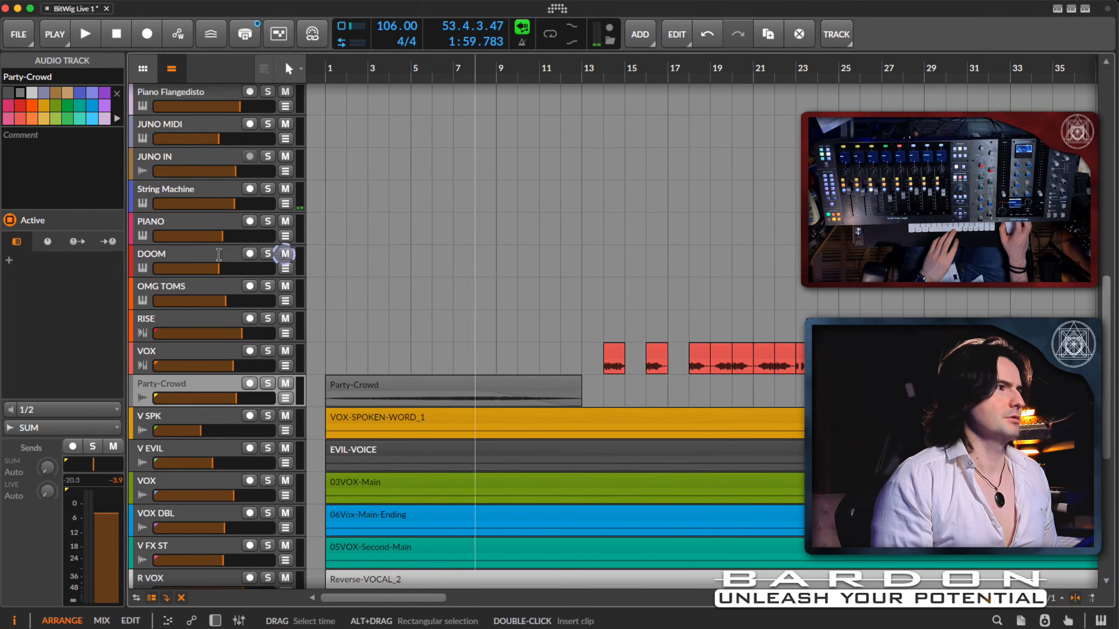
{"action": "left_click", "coordinate": [331, 255]}
{"action": "key", "text": "space"}
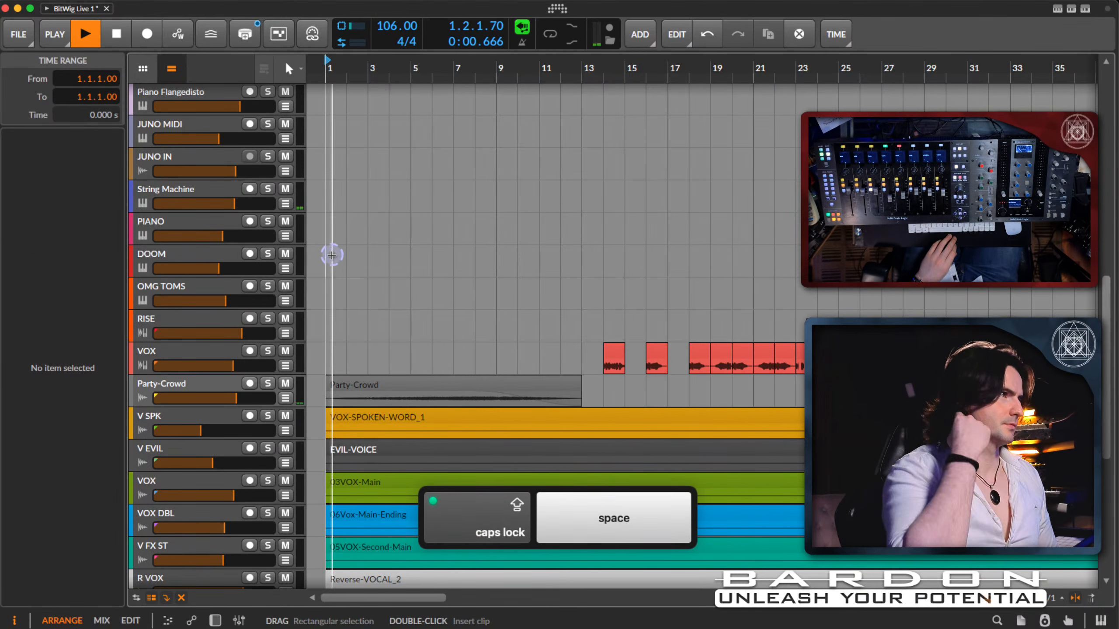
{"action": "left_click", "coordinate": [474, 271]}
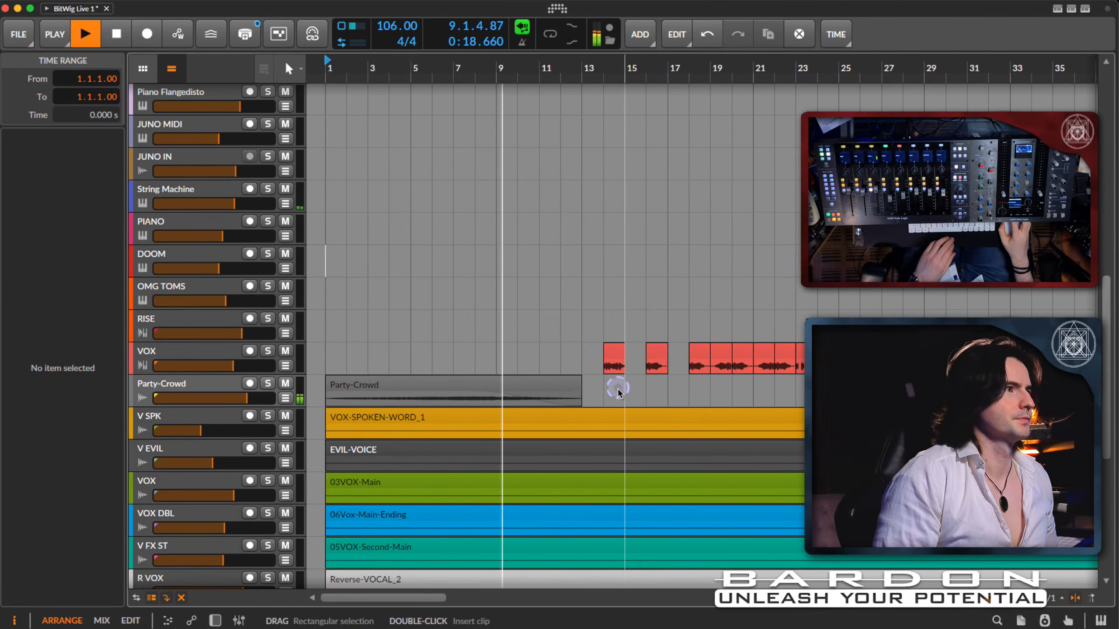
Step: Lengthen the first Party-Crowd clip's fade-out to about 7 bars during playback, and stop playback
{"action": "left_click_drag", "start_coordinate": [577, 400], "coordinate": [428, 396]}
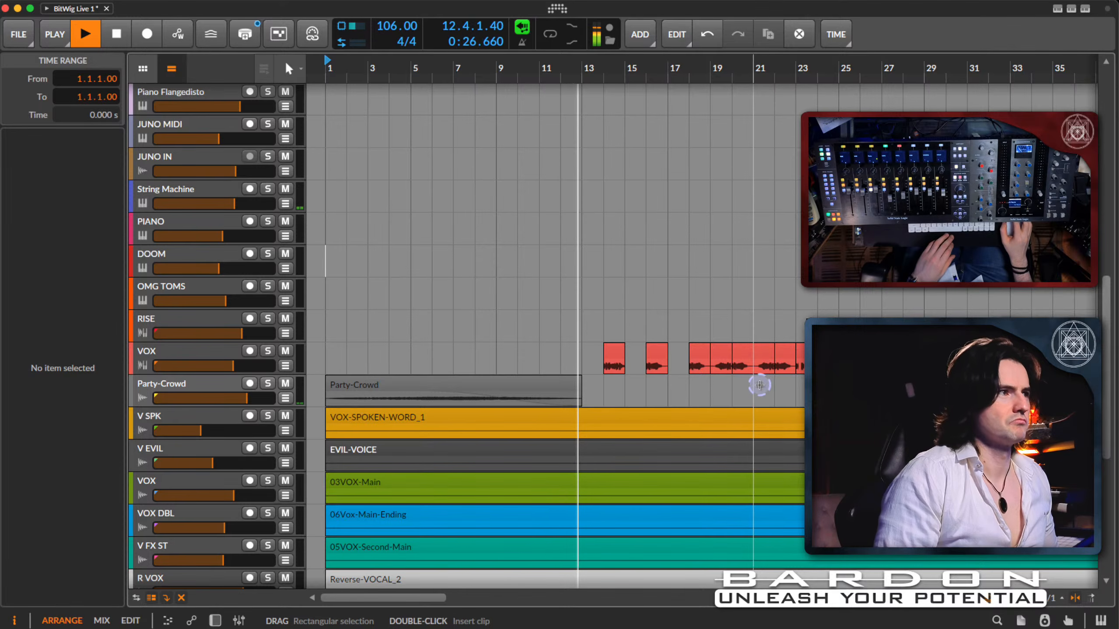
{"action": "key", "text": "space"}
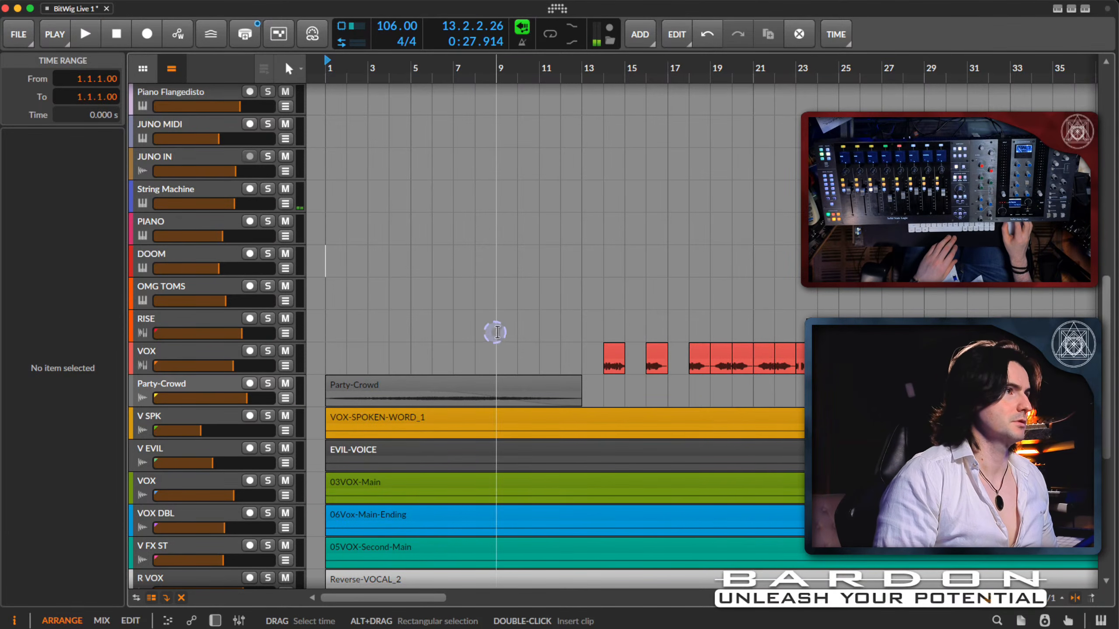
{"action": "scroll", "coordinate": [497, 330], "scroll_direction": "right", "scroll_amount": 5}
{"action": "scroll", "coordinate": [507, 330], "scroll_direction": "left", "scroll_amount": 5}
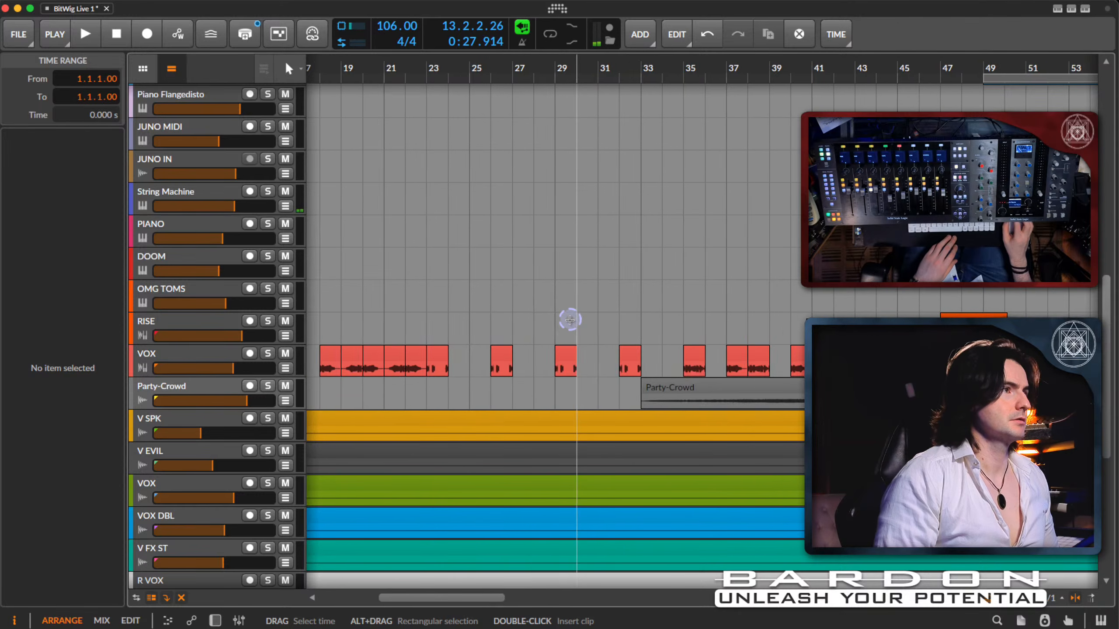
Step: Duplicate the Party-Crowd track with its clips
{"action": "left_click", "coordinate": [189, 387]}
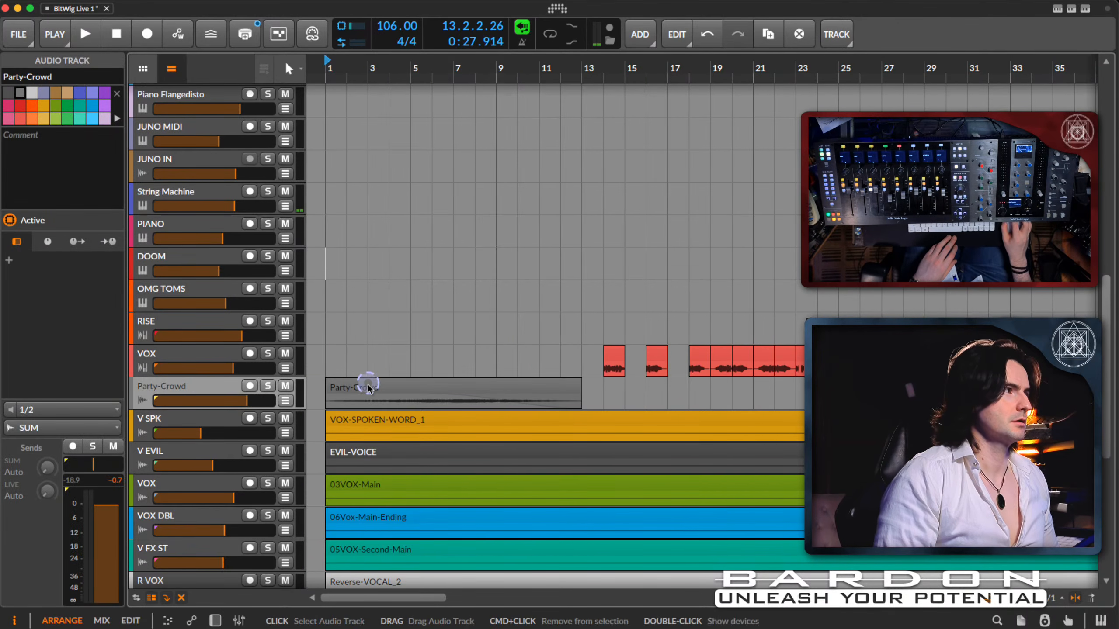
{"action": "right_click", "coordinate": [175, 391]}
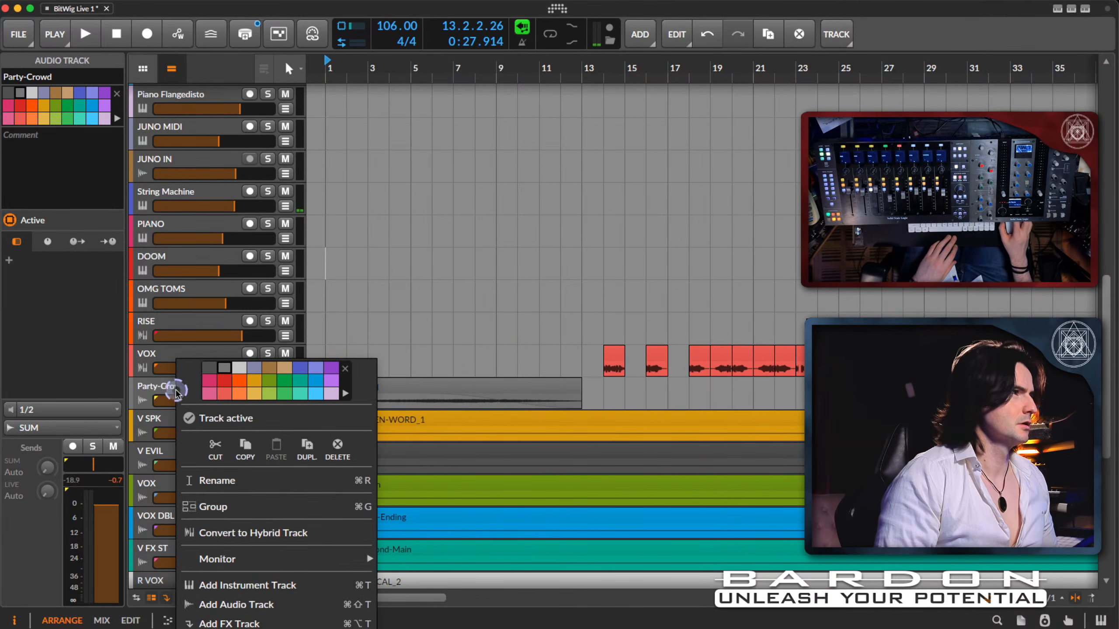
{"action": "left_click", "coordinate": [291, 577]}
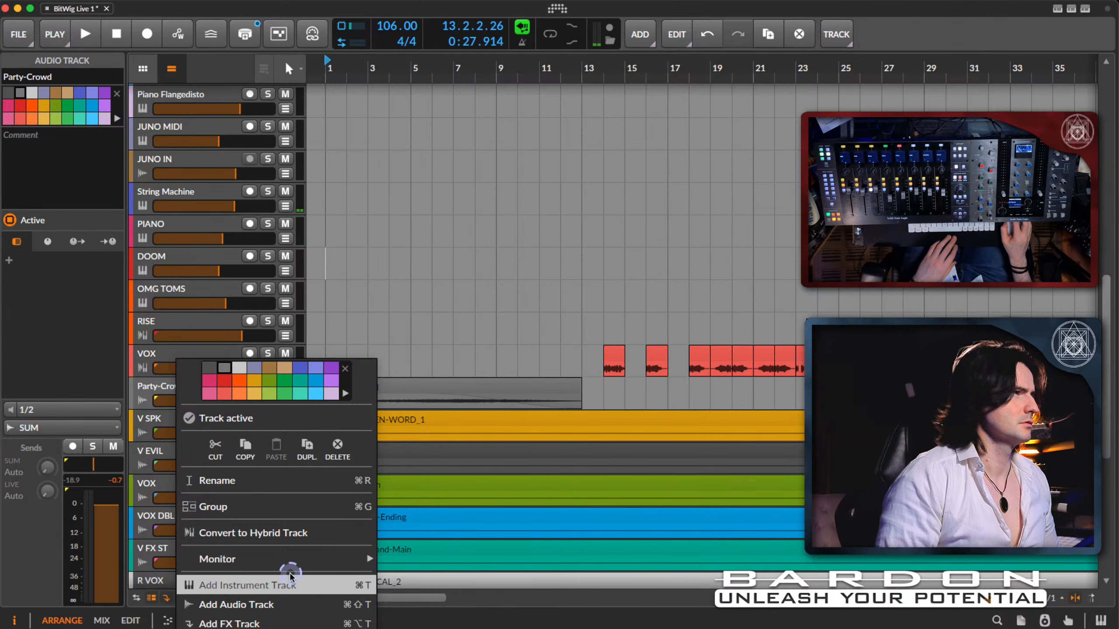
{"action": "left_click", "coordinate": [307, 454]}
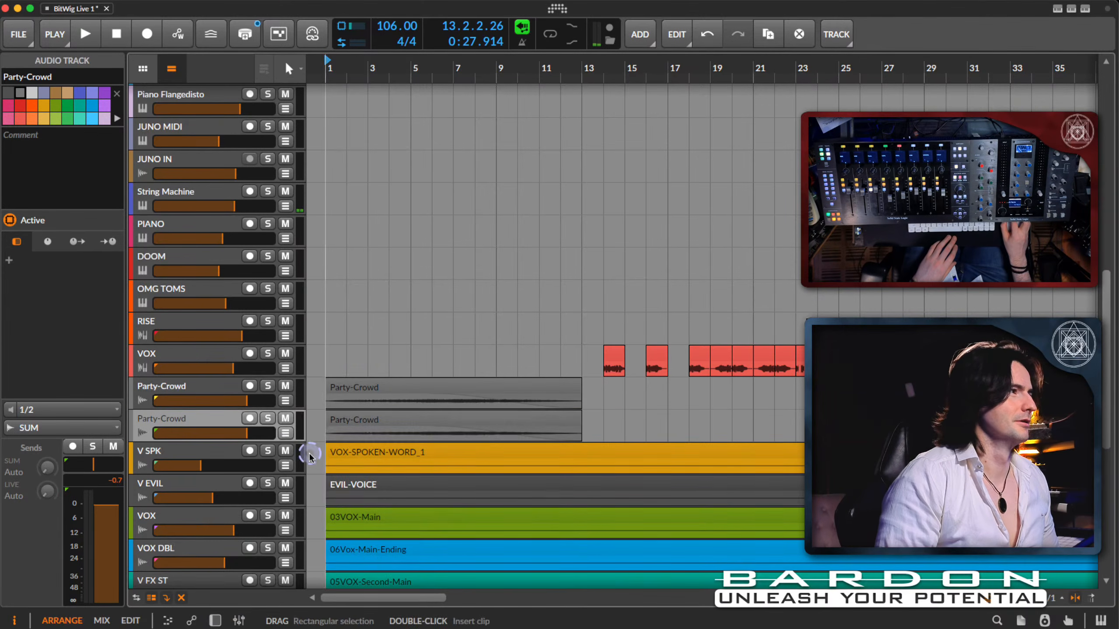
Step: Delete the bar 1 clip from the duplicated Party-Crowd track and return the play start position to bar 1
{"action": "left_click", "coordinate": [400, 425]}
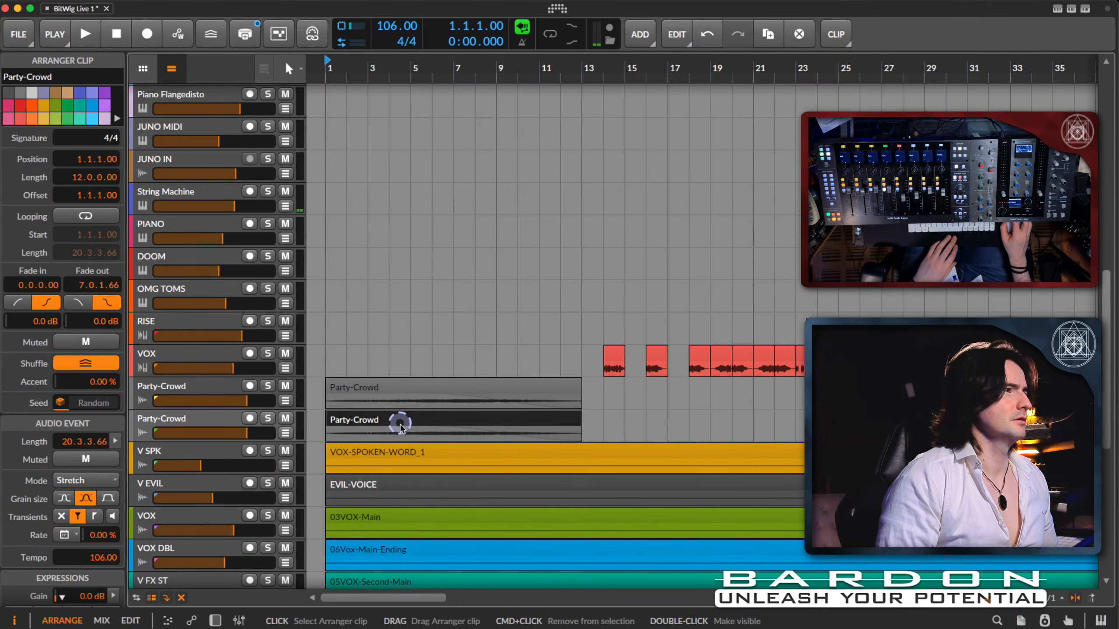
{"action": "key", "text": "Delete"}
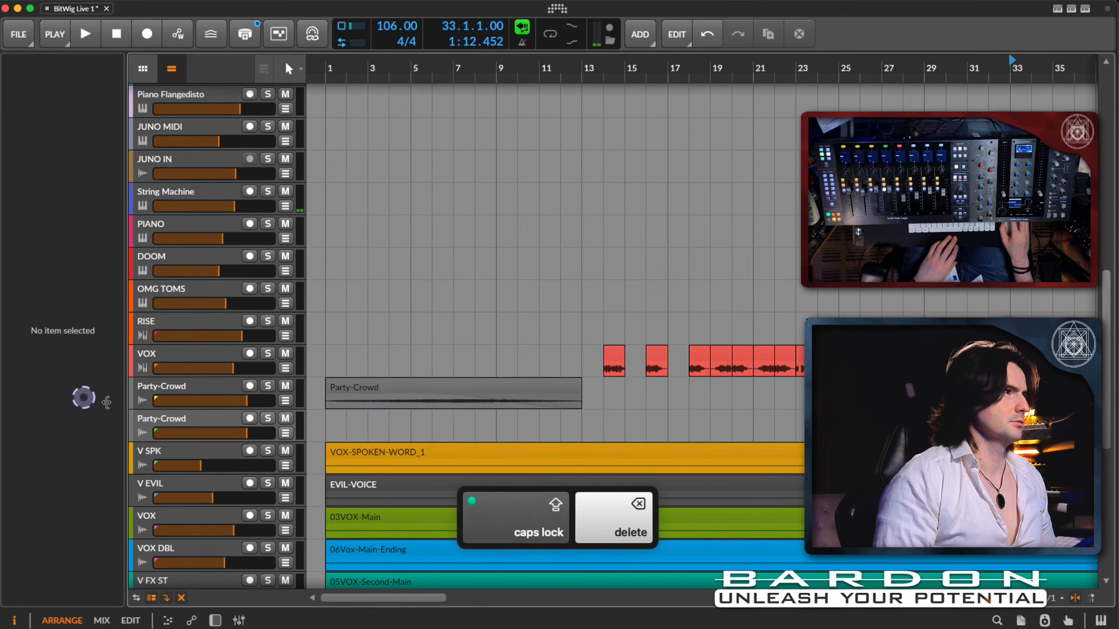
{"action": "left_click", "coordinate": [179, 387]}
{"action": "left_click", "coordinate": [332, 103]}
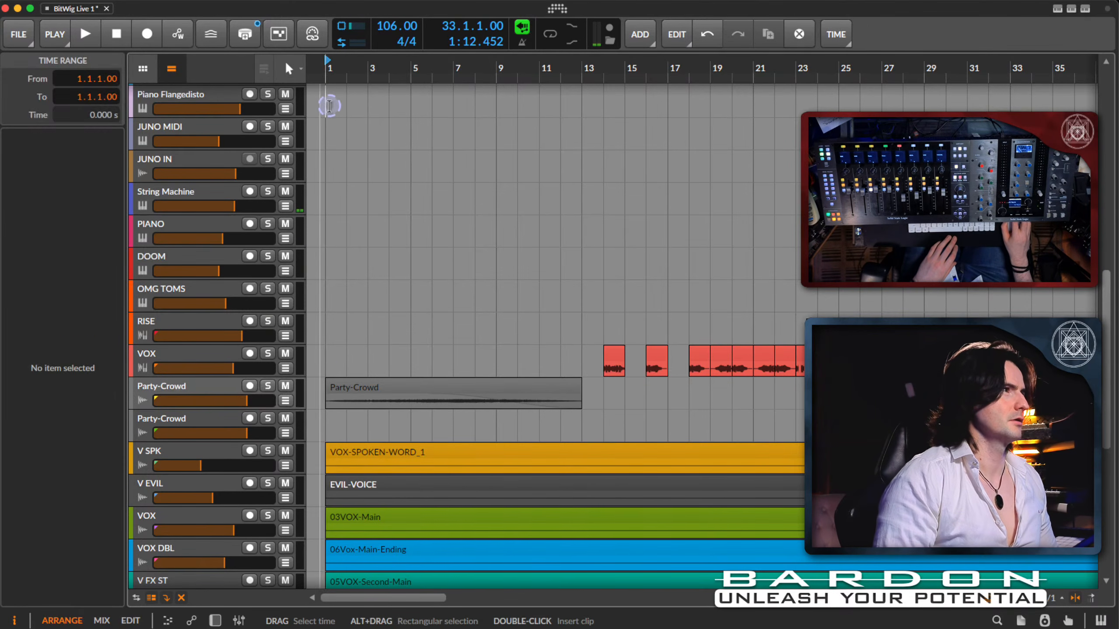
Step: Add the UADx Hitsville Reverb Chambers effect to the Party-Crowd track that holds the intro clip
{"action": "left_click", "coordinate": [175, 387]}
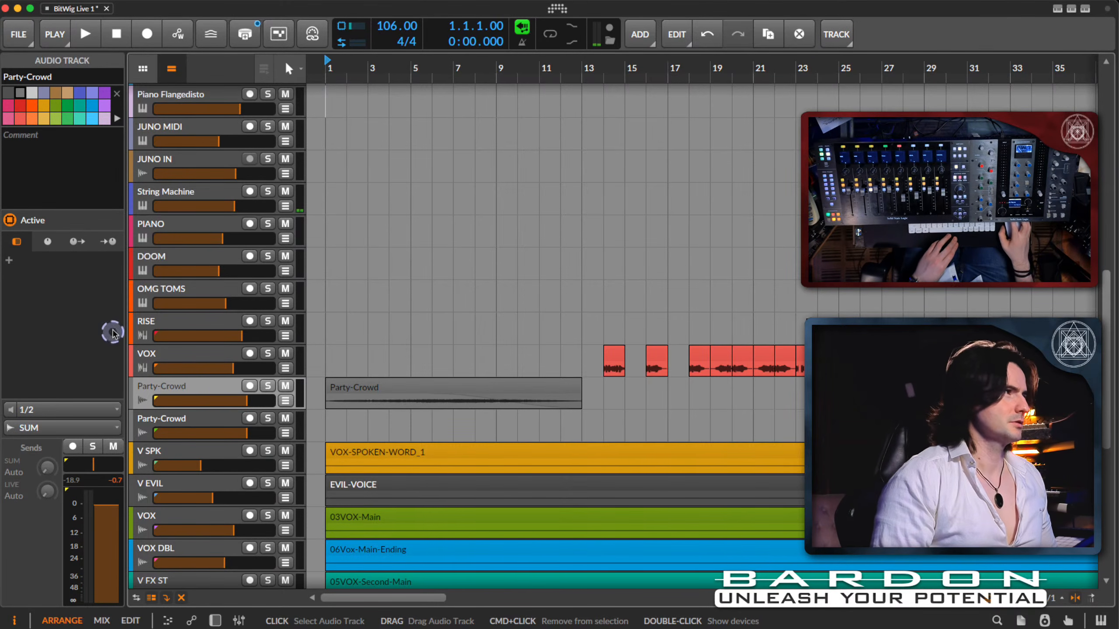
{"action": "left_click", "coordinate": [9, 260]}
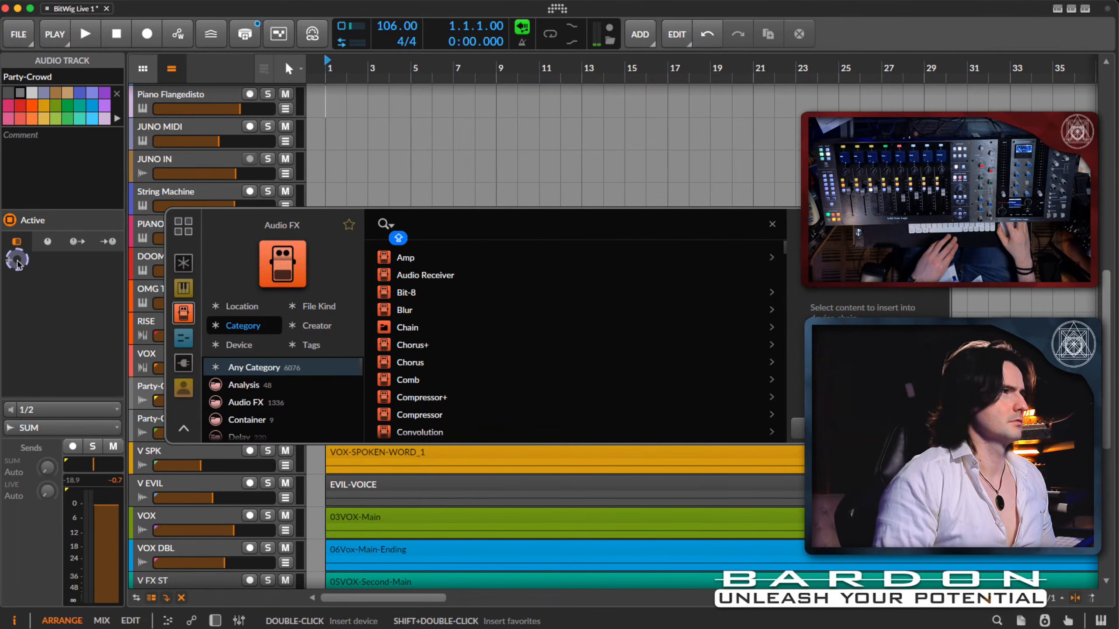
{"action": "type", "text": "REV"}
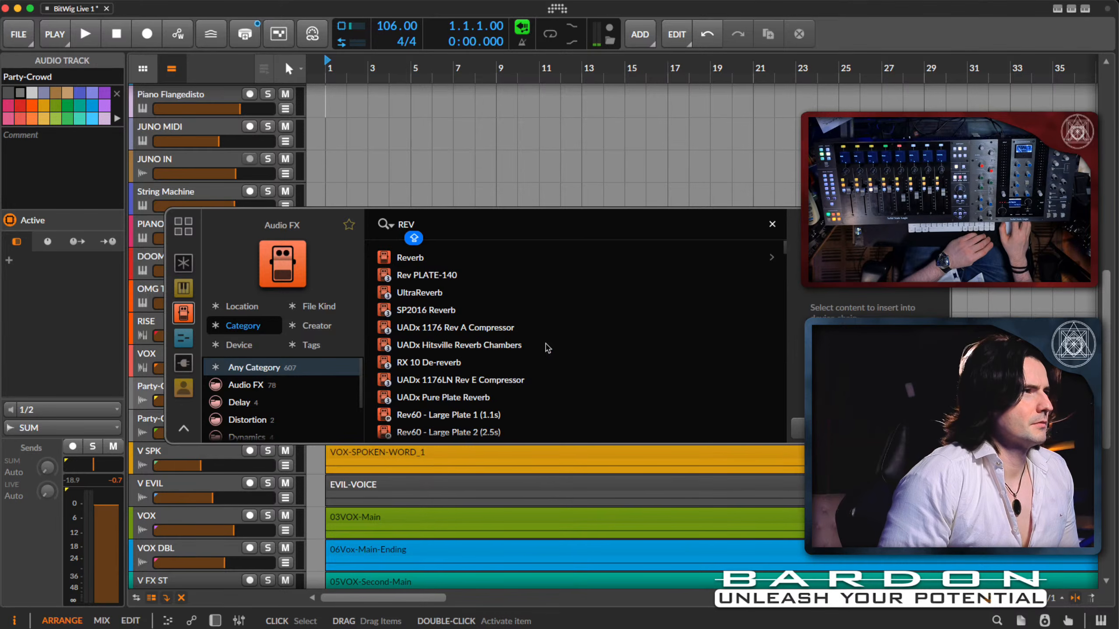
{"action": "scroll", "coordinate": [484, 399], "scroll_direction": "down", "scroll_amount": 5}
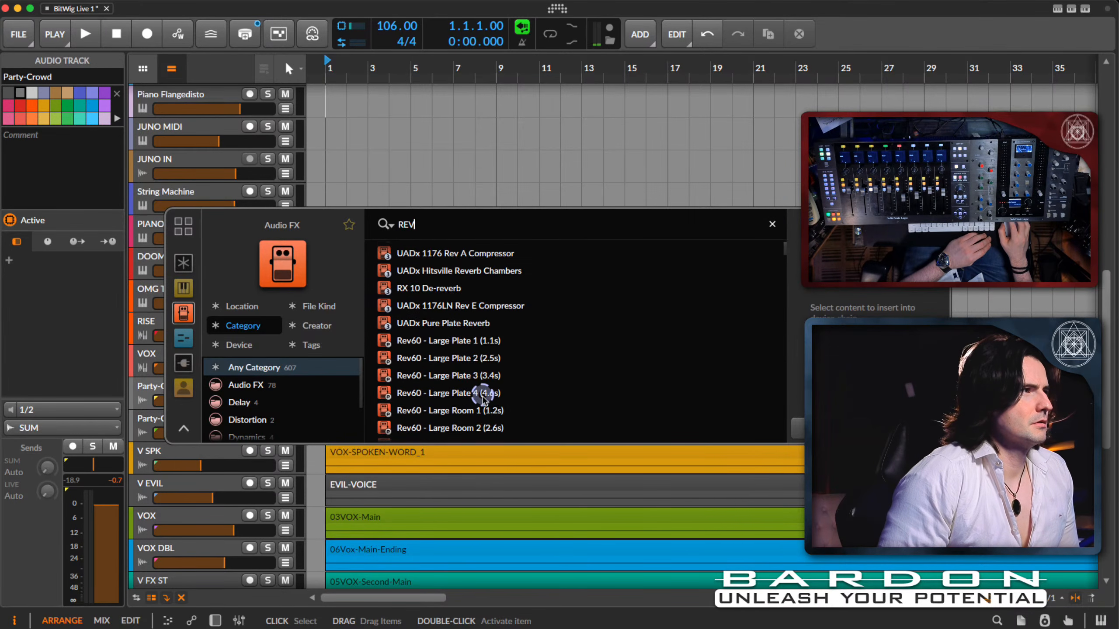
{"action": "scroll", "coordinate": [483, 399], "scroll_direction": "up", "scroll_amount": 5}
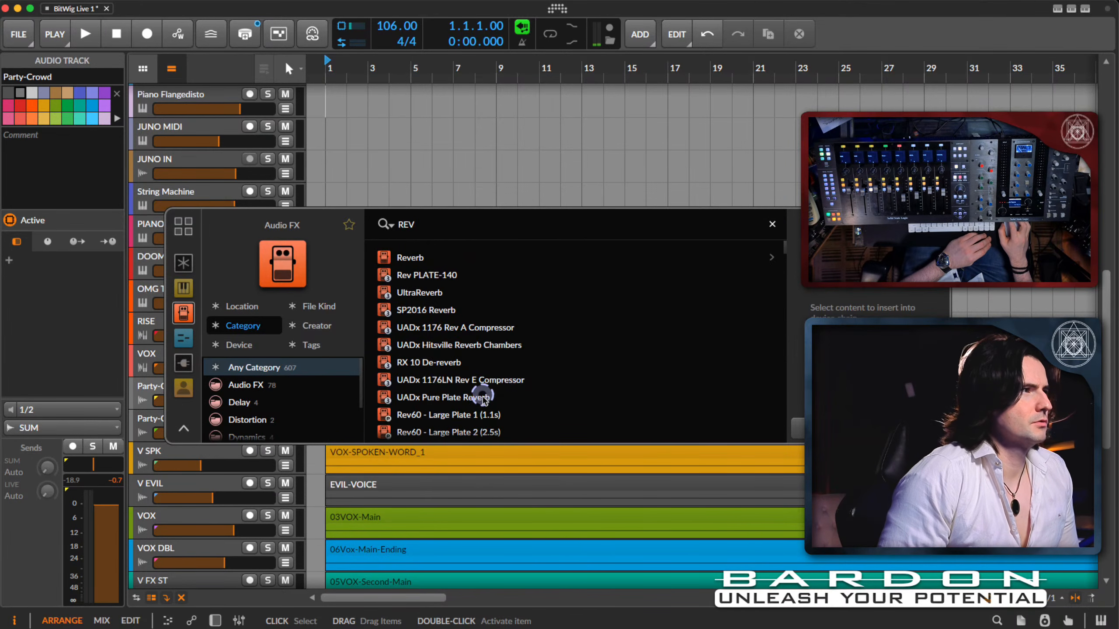
{"action": "left_click", "coordinate": [498, 348]}
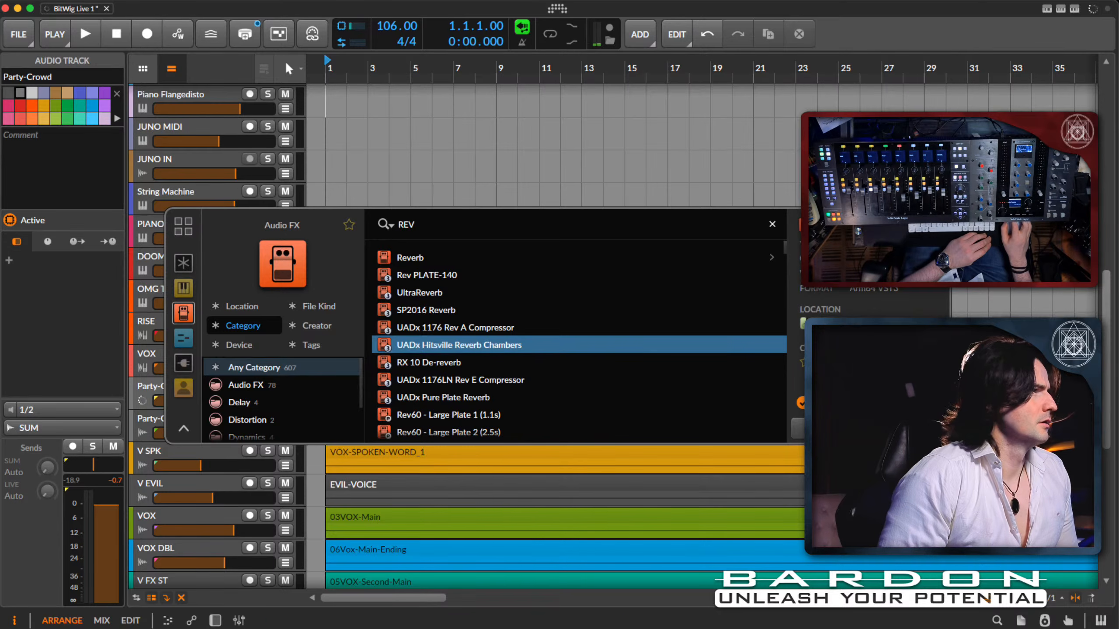
{"action": "key", "text": "Return"}
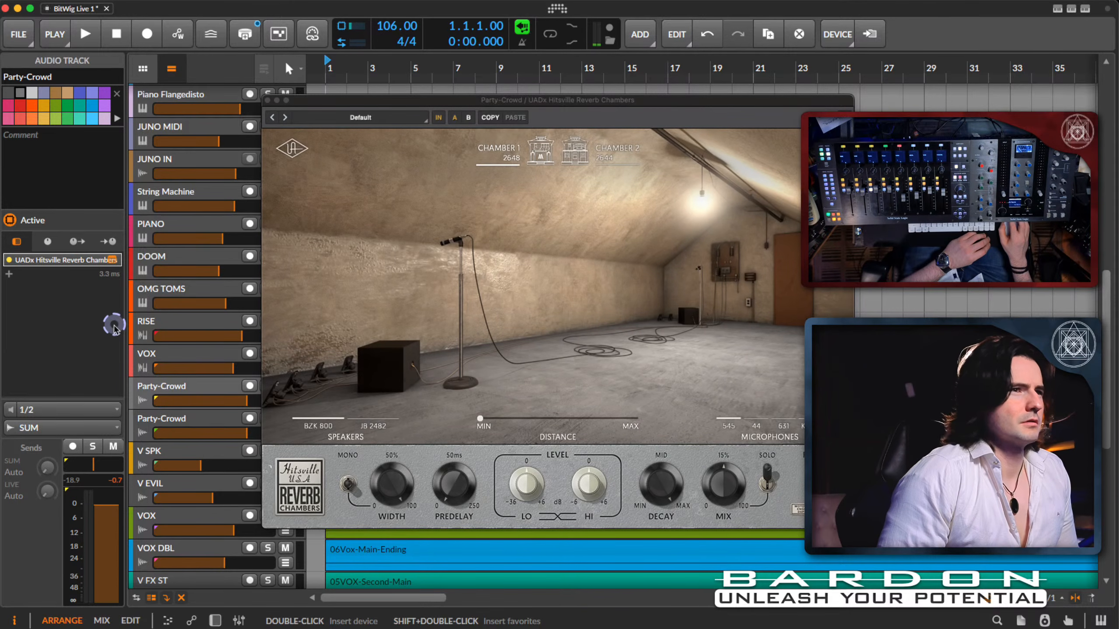
{"action": "left_click_drag", "start_coordinate": [568, 100], "coordinate": [358, 86]}
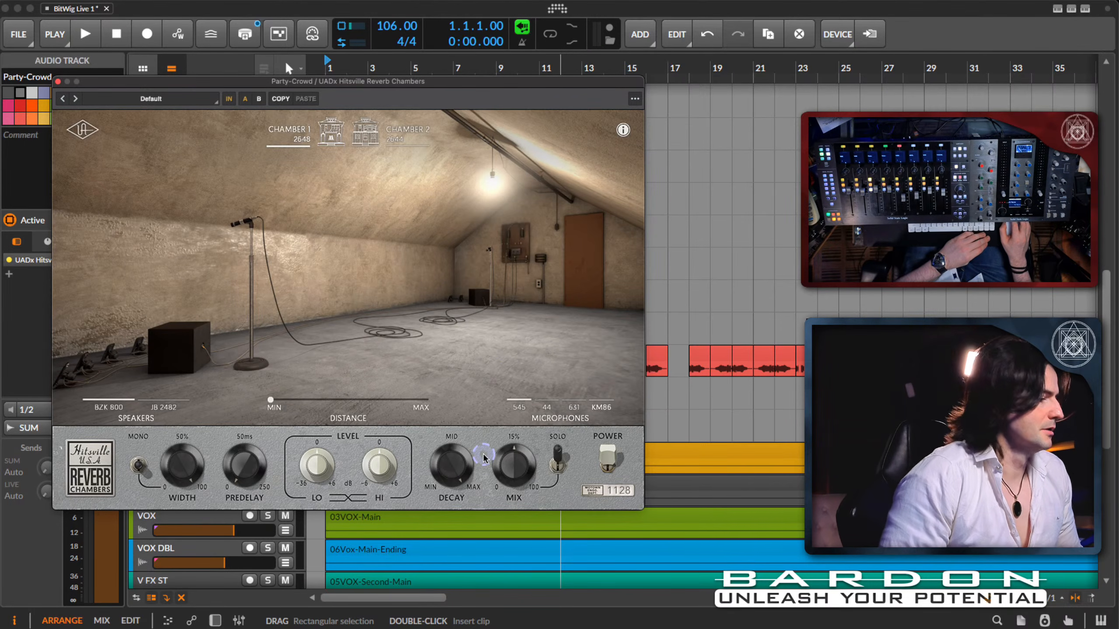
Step: Play the intro from bar 1 to audition the Party-Crowd reverb, then stop and close the reverb window
{"action": "key", "text": "space"}
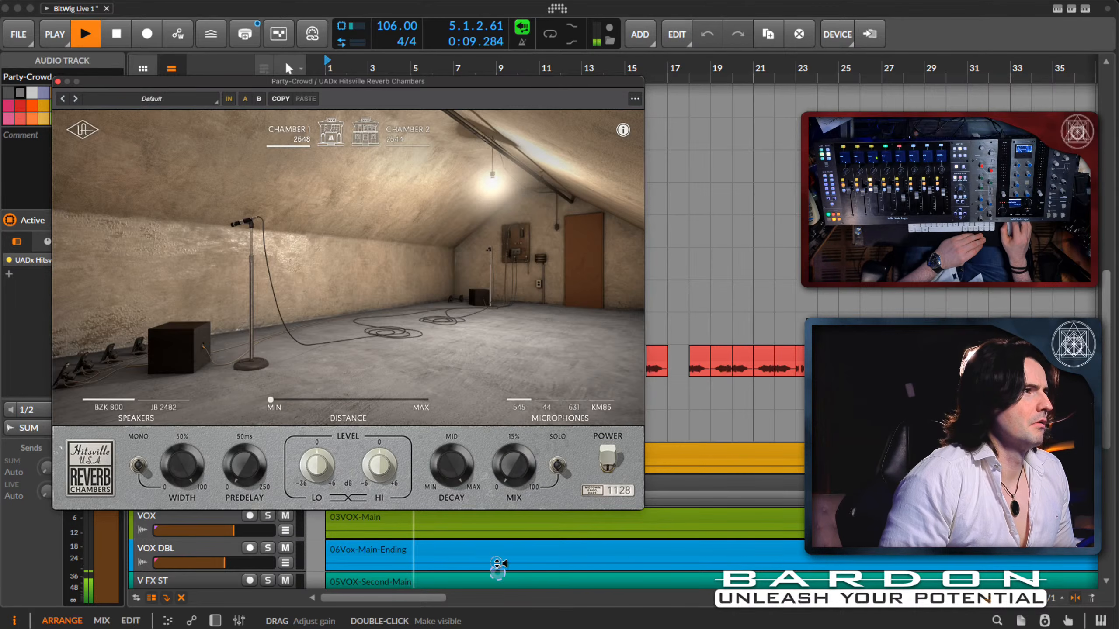
{"action": "left_click_drag", "start_coordinate": [481, 431], "coordinate": [493, 375]}
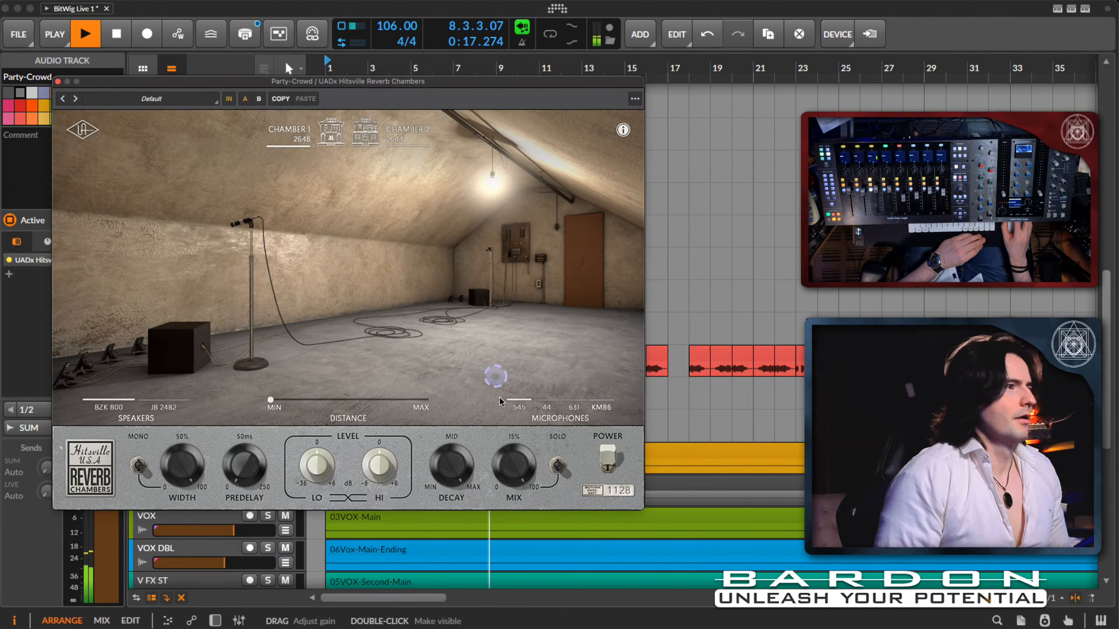
{"action": "key", "text": "space"}
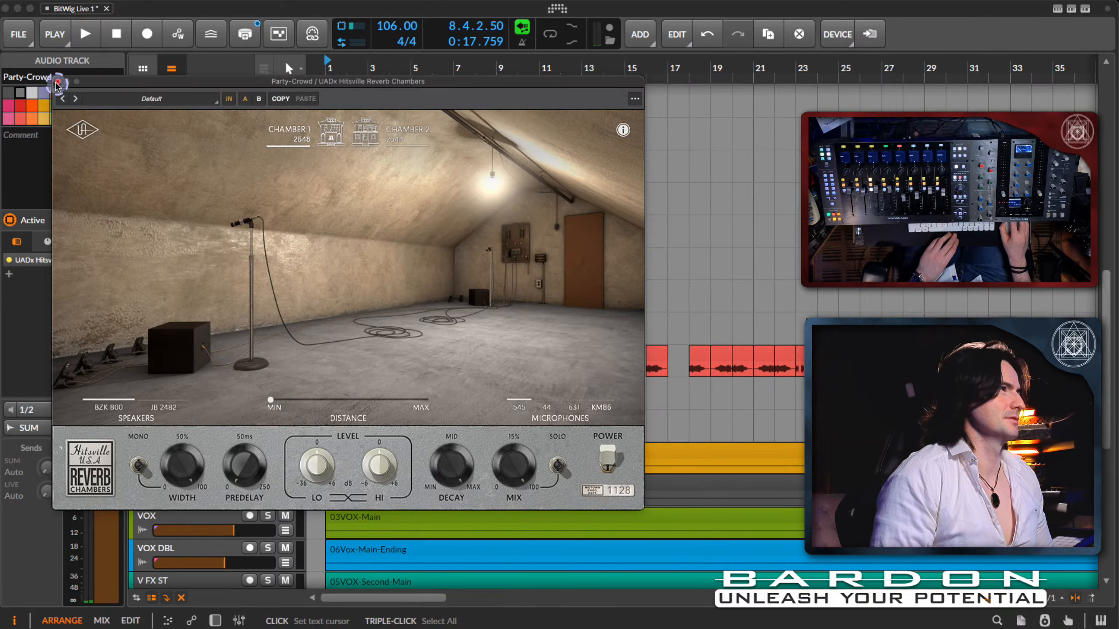
{"action": "left_click", "coordinate": [58, 81]}
{"action": "left_click", "coordinate": [267, 385]}
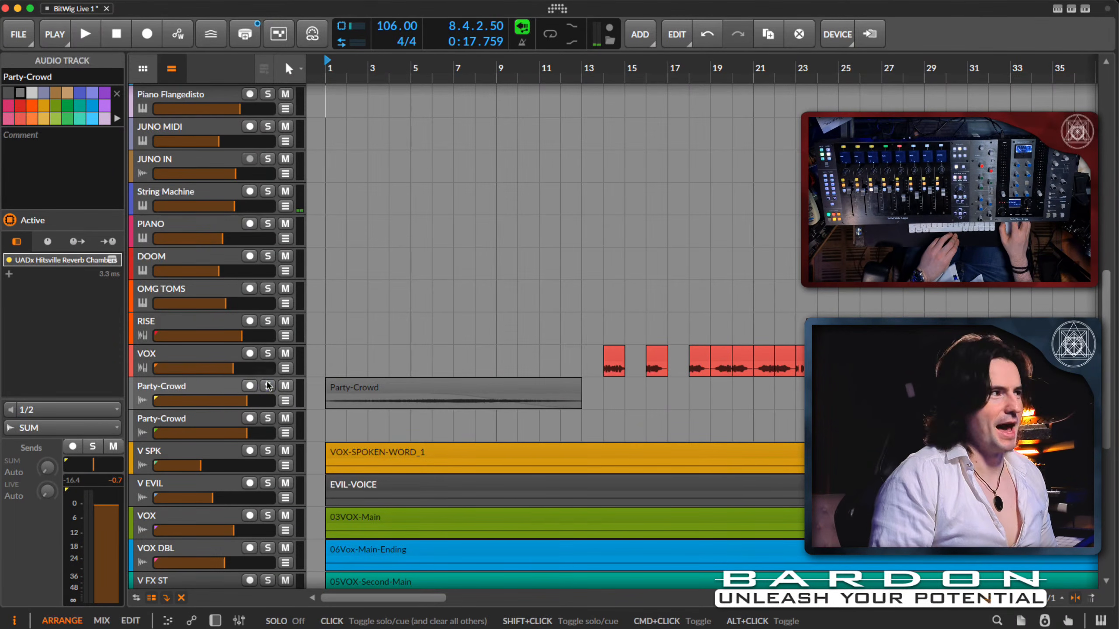
Step: Enable automation writing and record a rising reverb Mix on the intro Party-Crowd track during playback from bar 1
{"action": "left_click", "coordinate": [113, 260]}
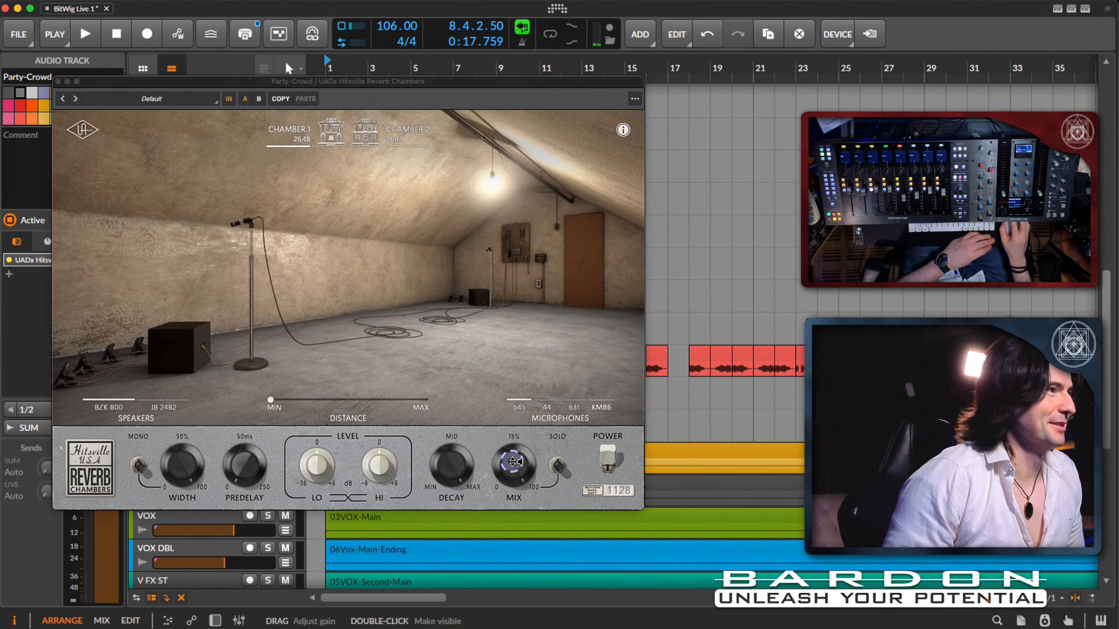
{"action": "left_click", "coordinate": [187, 471]}
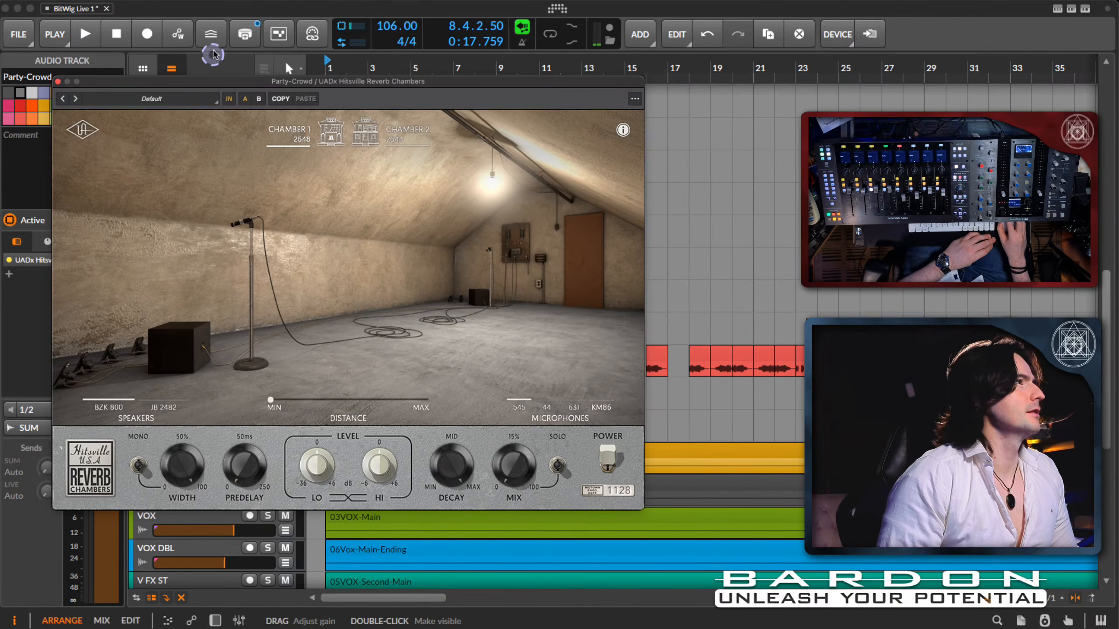
{"action": "left_click", "coordinate": [177, 35]}
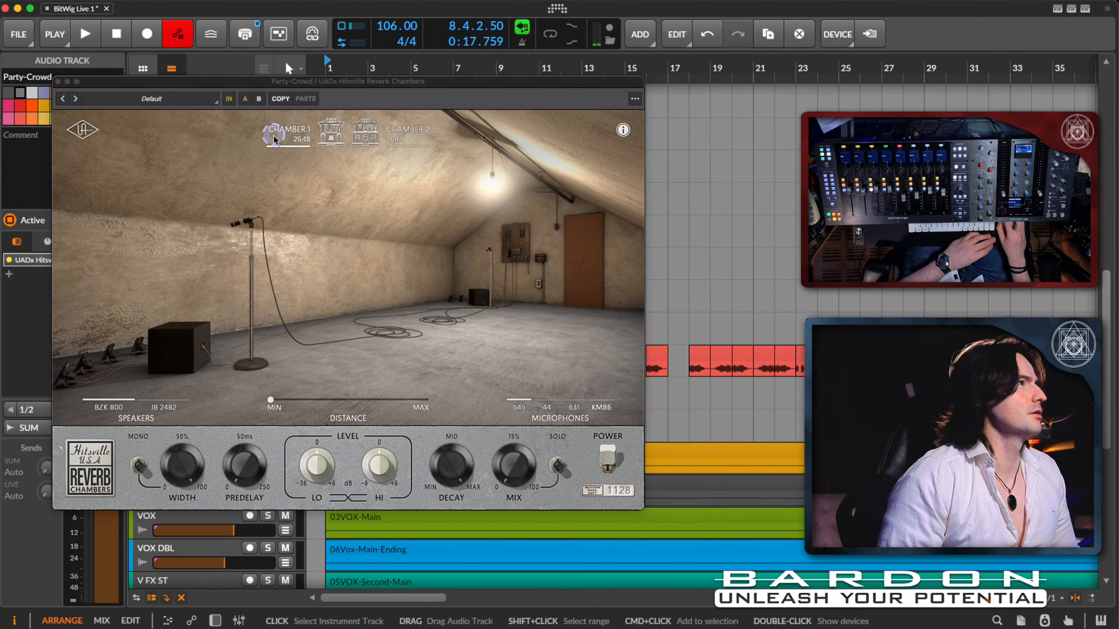
{"action": "left_click", "coordinate": [510, 471]}
{"action": "key", "text": "space"}
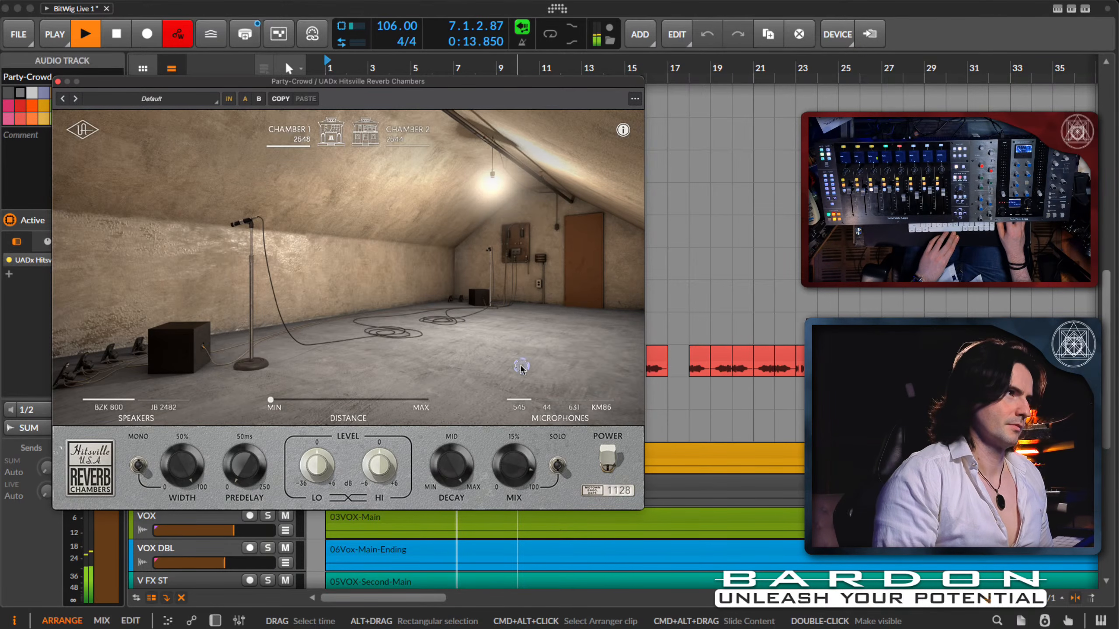
{"action": "left_click_drag", "start_coordinate": [521, 367], "coordinate": [523, 364]}
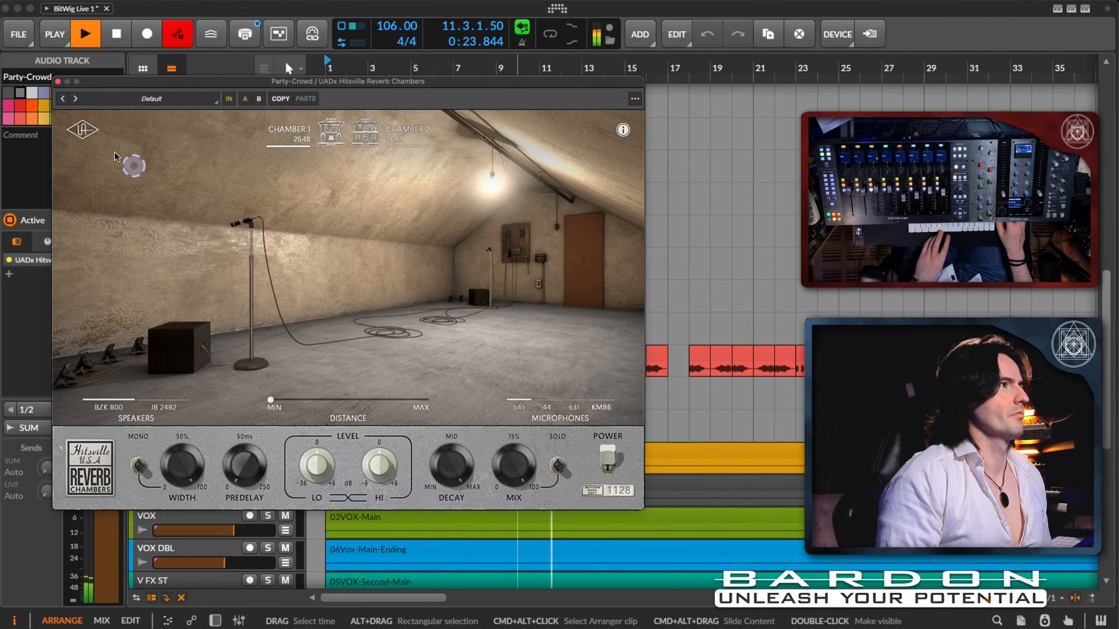
{"action": "key", "text": "space"}
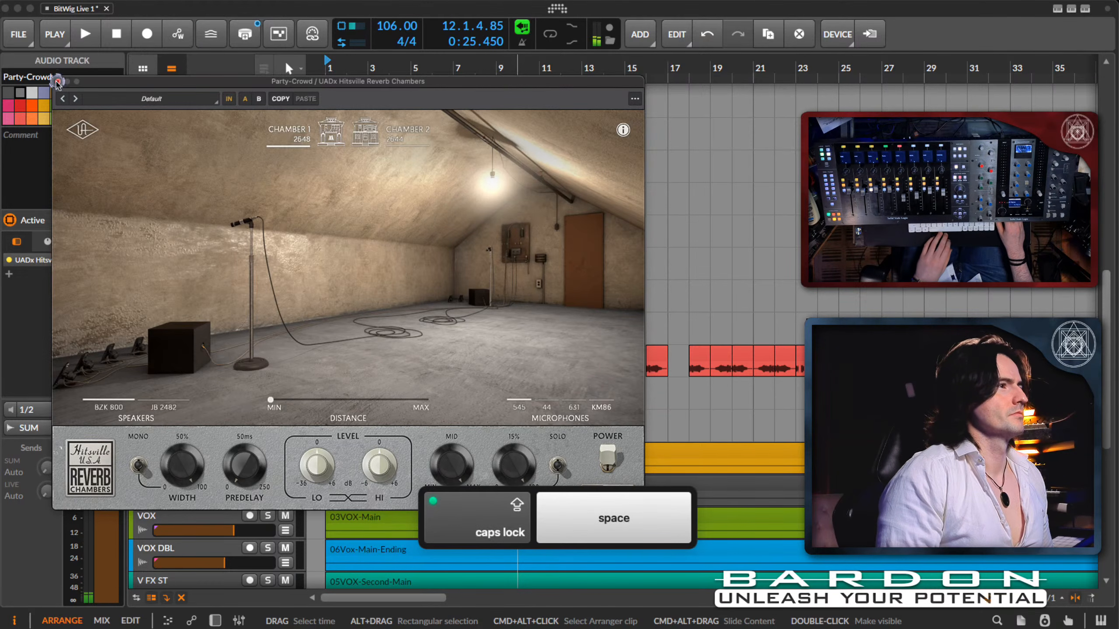
{"action": "left_click", "coordinate": [60, 84]}
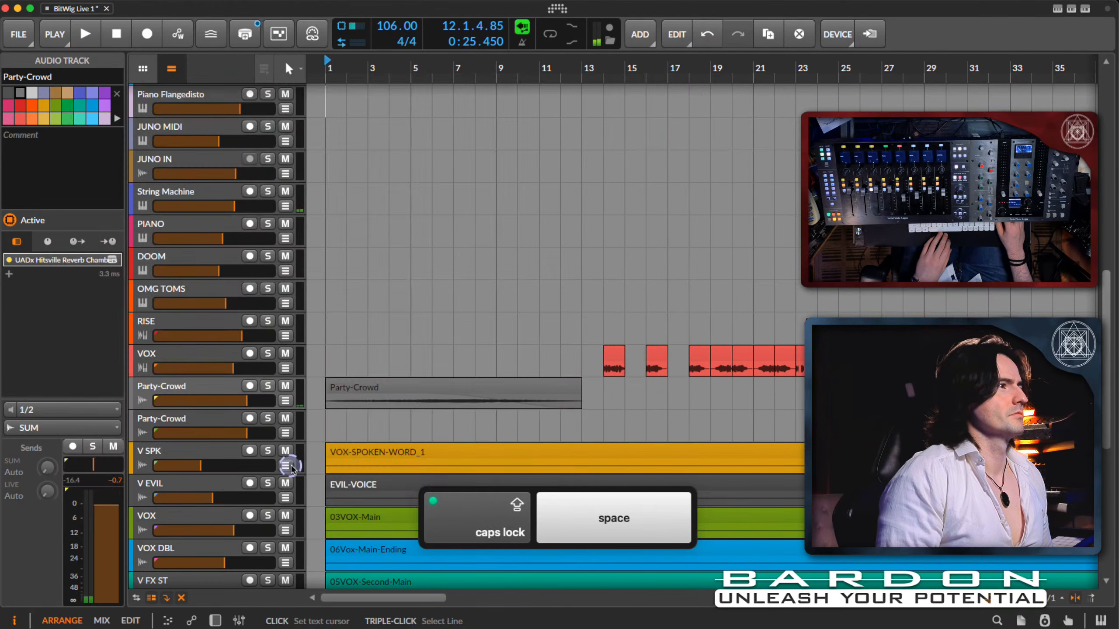
Step: Show the intro Party-Crowd track's reverb Mix automation and move its final 0% point to bar 15
{"action": "left_click", "coordinate": [286, 402]}
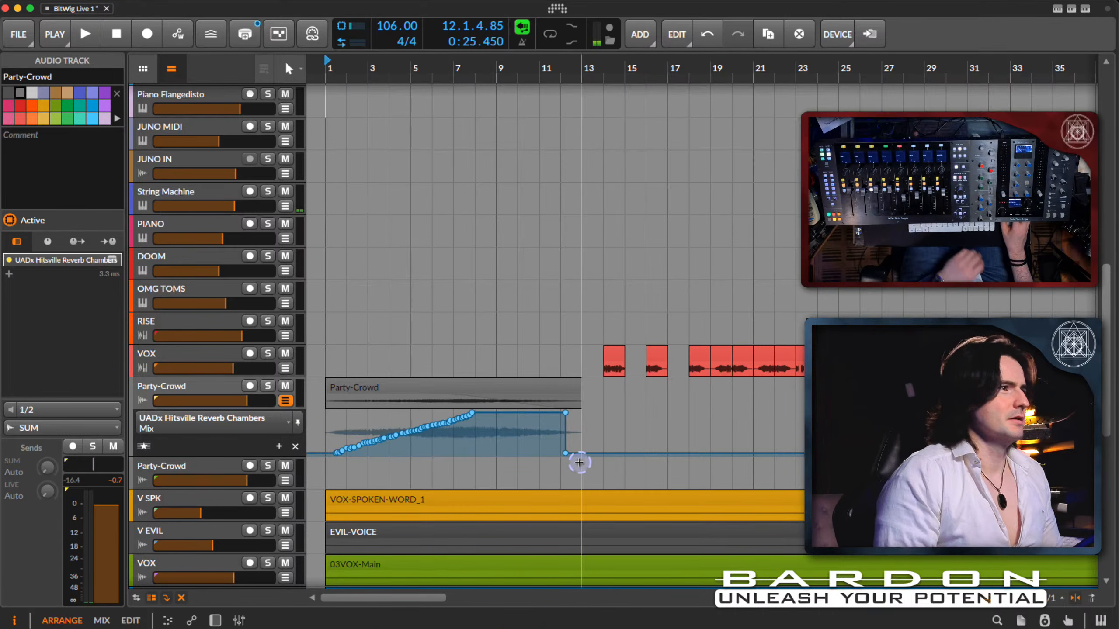
{"action": "left_click_drag", "start_coordinate": [567, 456], "coordinate": [624, 454]}
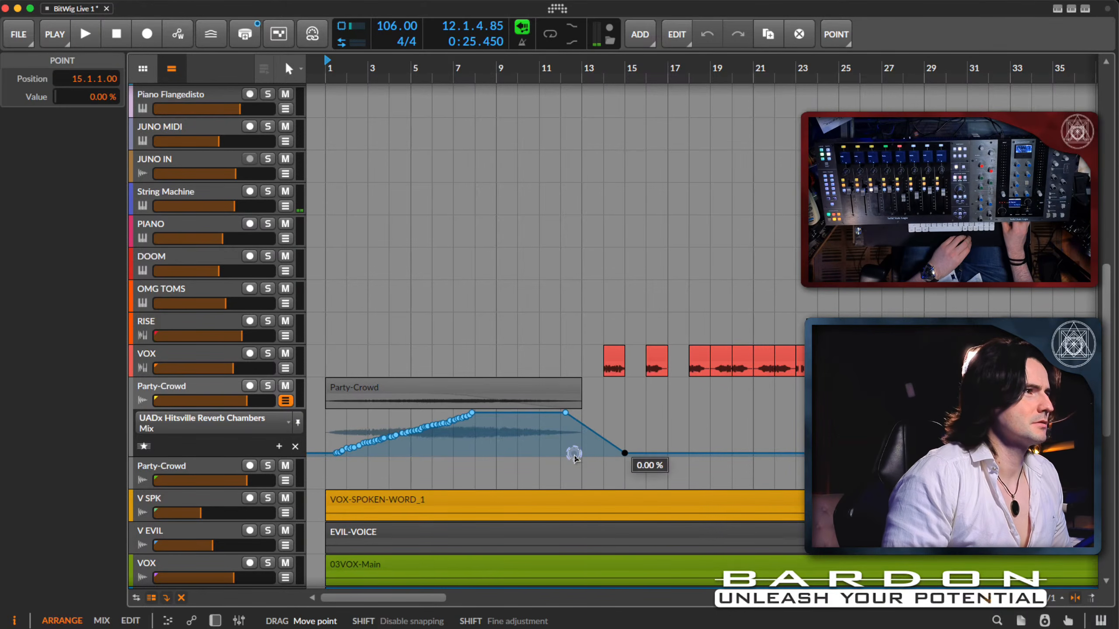
Step: Hold the Mix automation's plateau until bar 13, and trim the Party-Crowd clip to 11 bars with a fade-out of about 5 bars
{"action": "left_click_drag", "start_coordinate": [565, 417], "coordinate": [552, 394]}
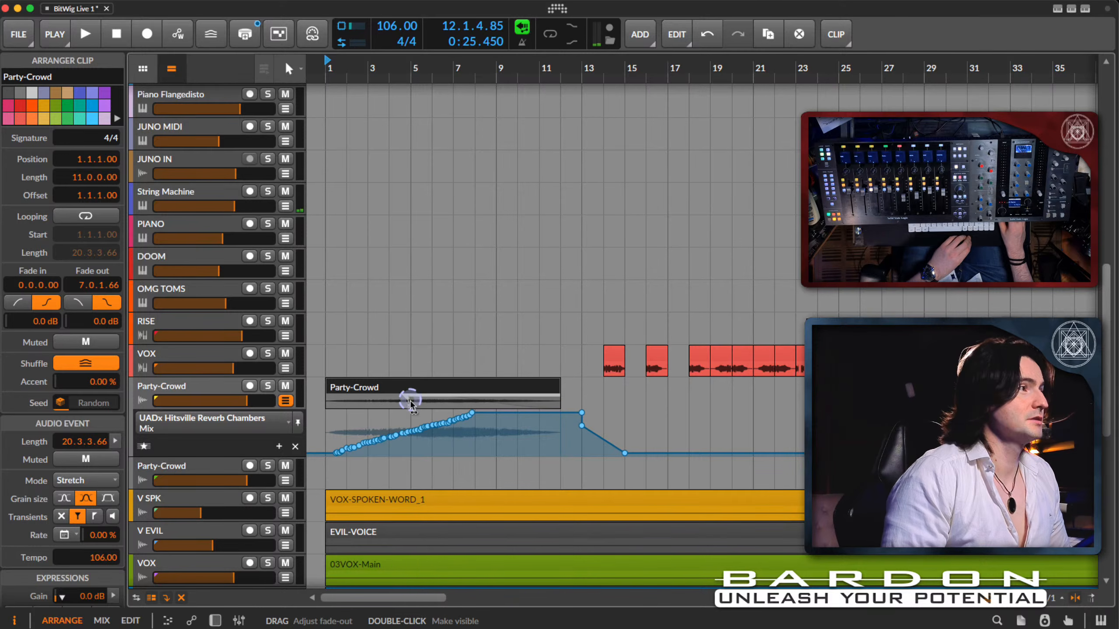
{"action": "left_click_drag", "start_coordinate": [408, 403], "coordinate": [452, 404]}
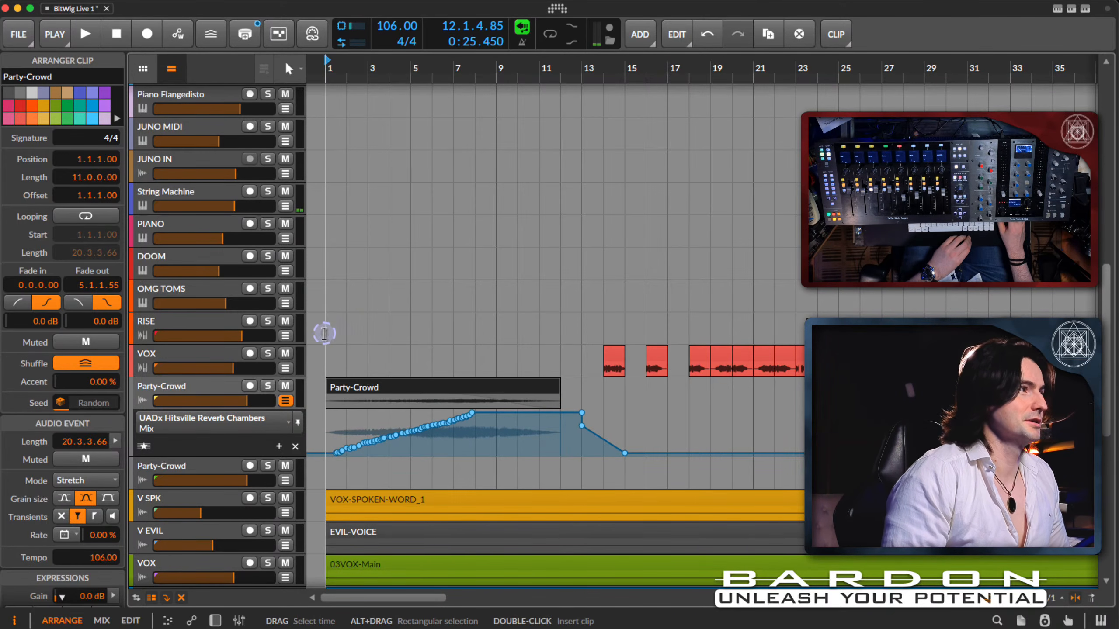
Step: Play the arrangement from bar 1, lower the intro Party-Crowd track's volume to -3.8 dB, and stop playback
{"action": "left_click", "coordinate": [322, 336]}
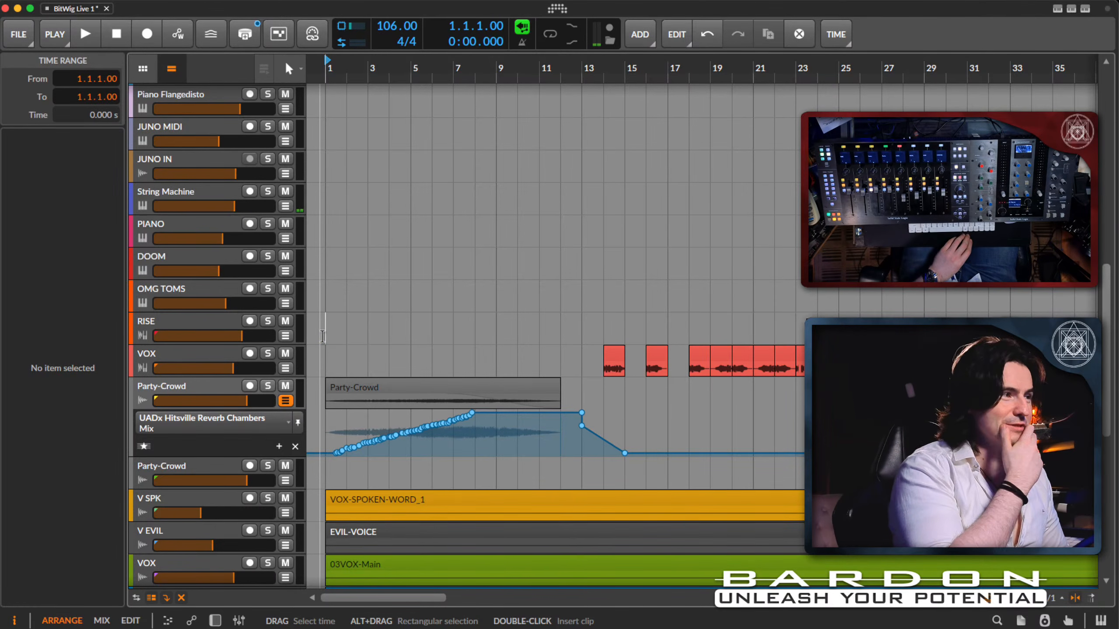
{"action": "key", "text": "space"}
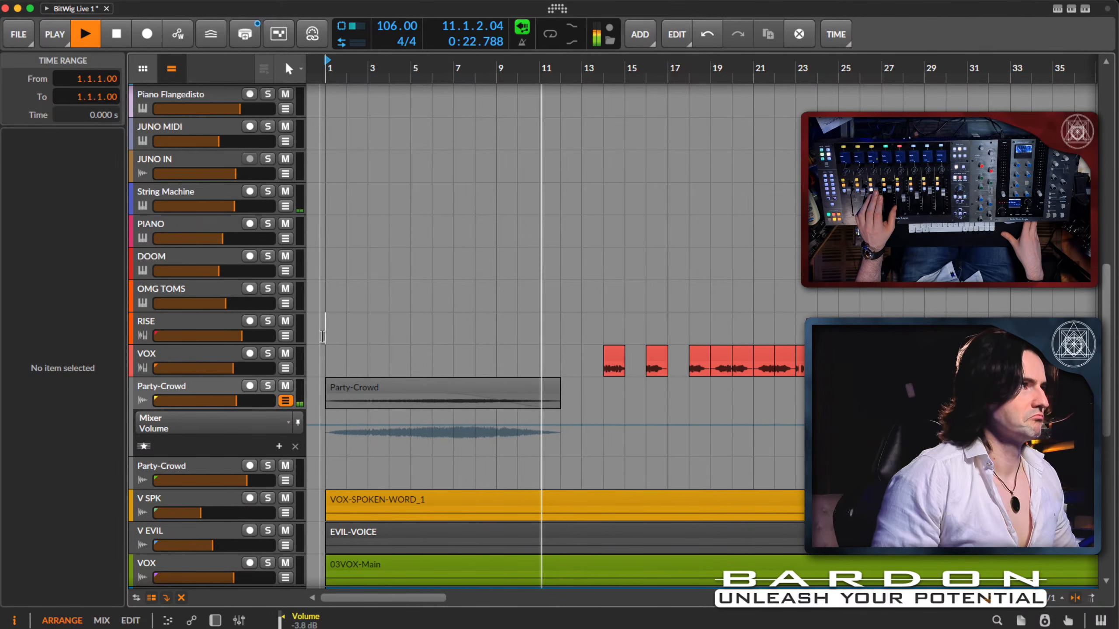
{"action": "key", "text": "space"}
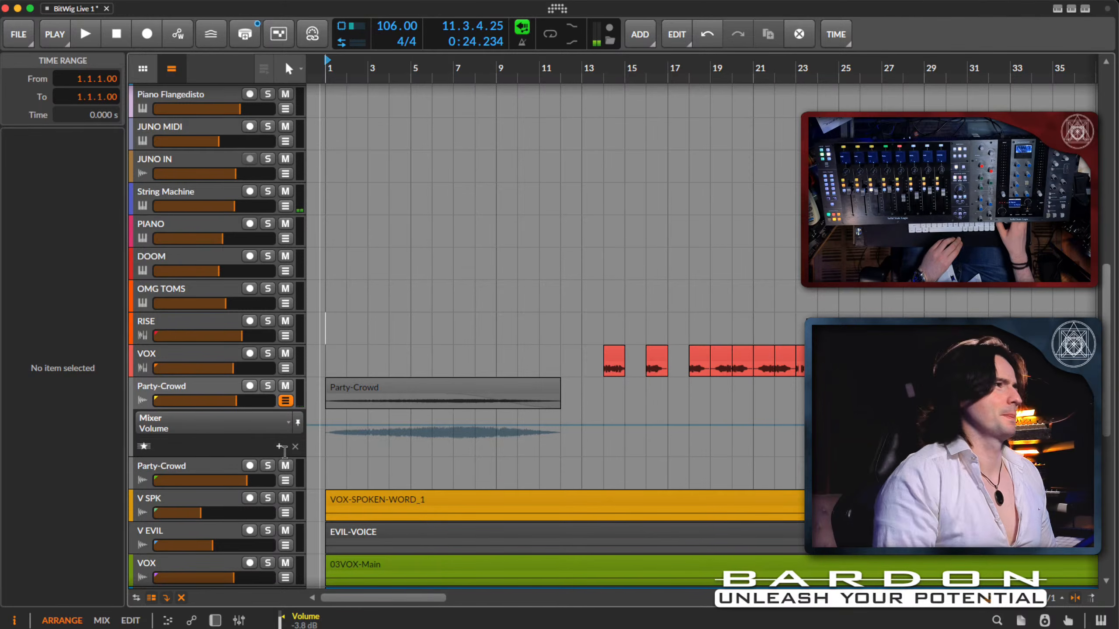
Step: Add the Instant Phaser Mk II effect after the reverb on the intro Party-Crowd track
{"action": "left_click", "coordinate": [204, 422]}
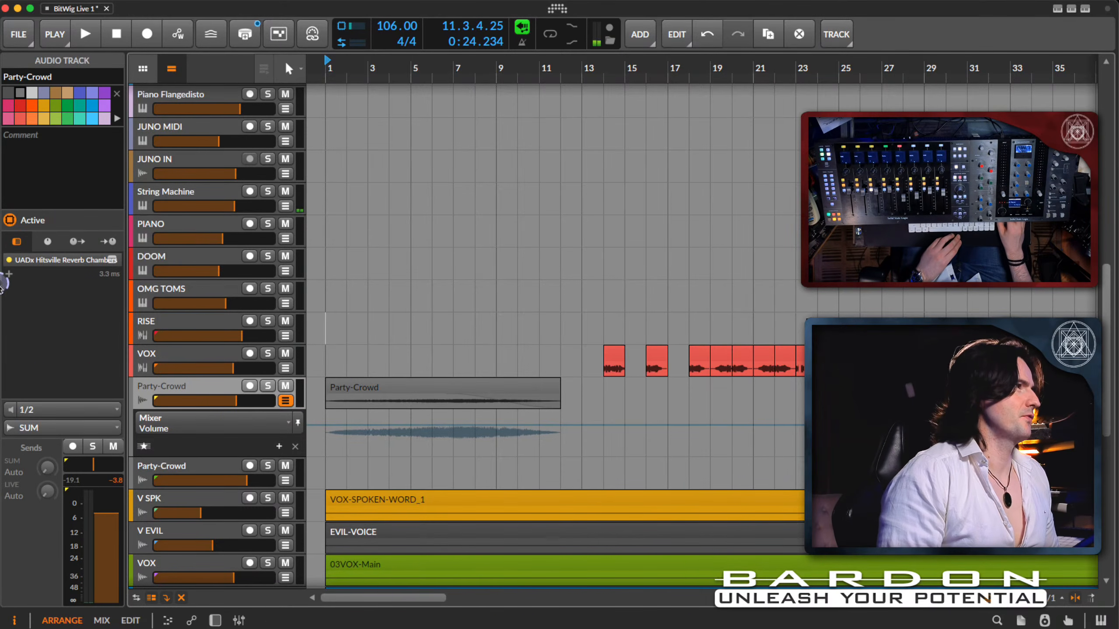
{"action": "double_click", "coordinate": [56, 312]}
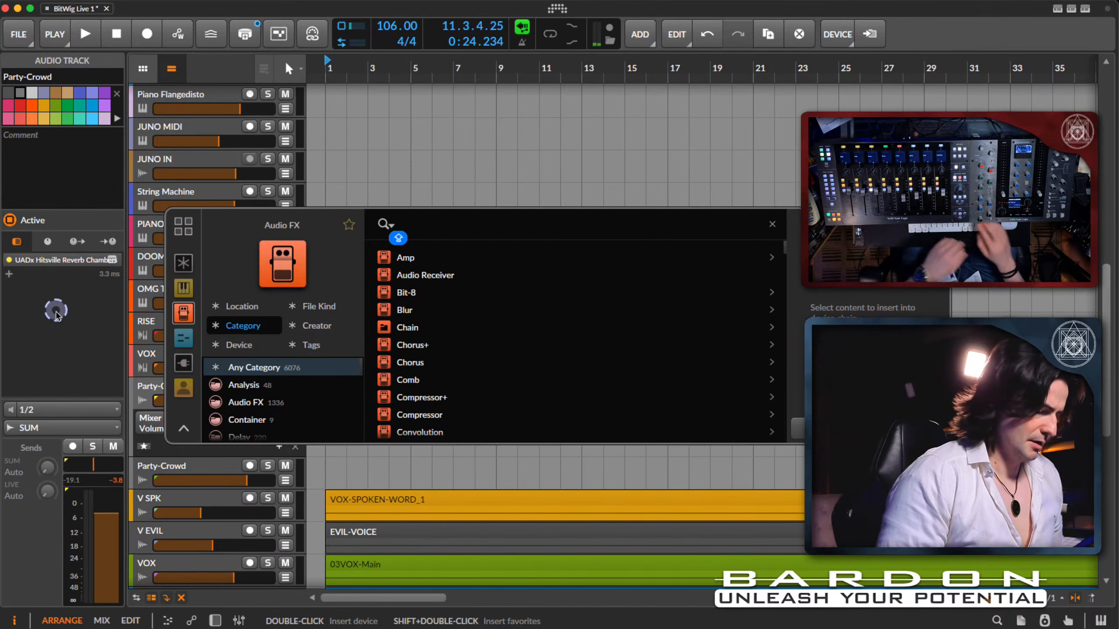
{"action": "type", "text": "PH"}
{"action": "key", "text": "BackSpace"}
{"action": "key", "text": "BackSpace"}
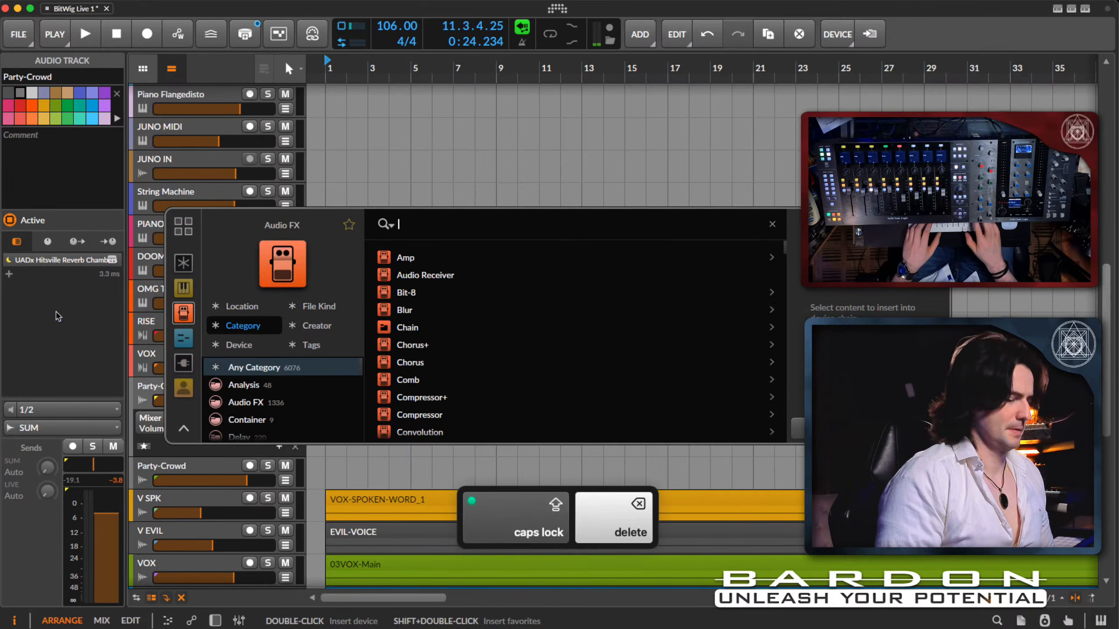
{"action": "left_click", "coordinate": [56, 314]}
{"action": "type", "text": "in"}
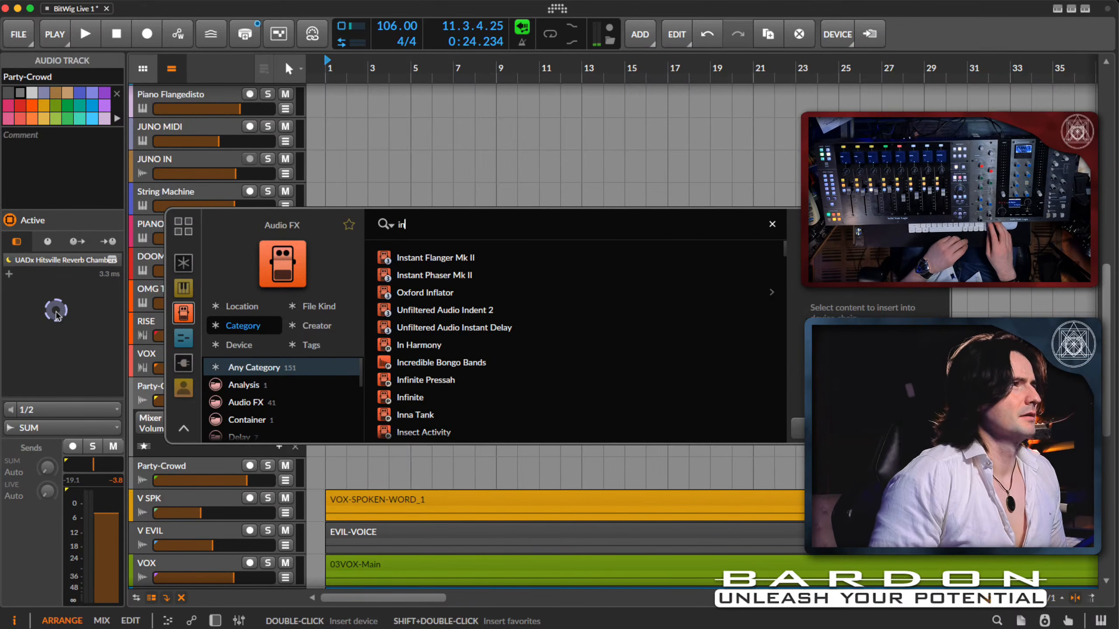
{"action": "left_click", "coordinate": [449, 275]}
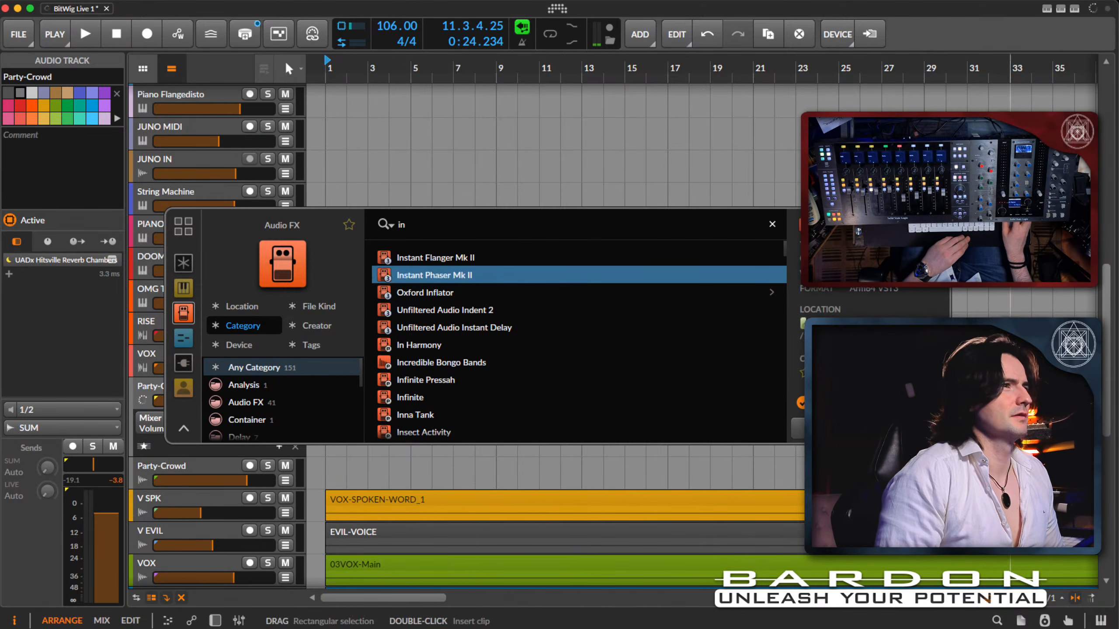
{"action": "key", "text": "Return"}
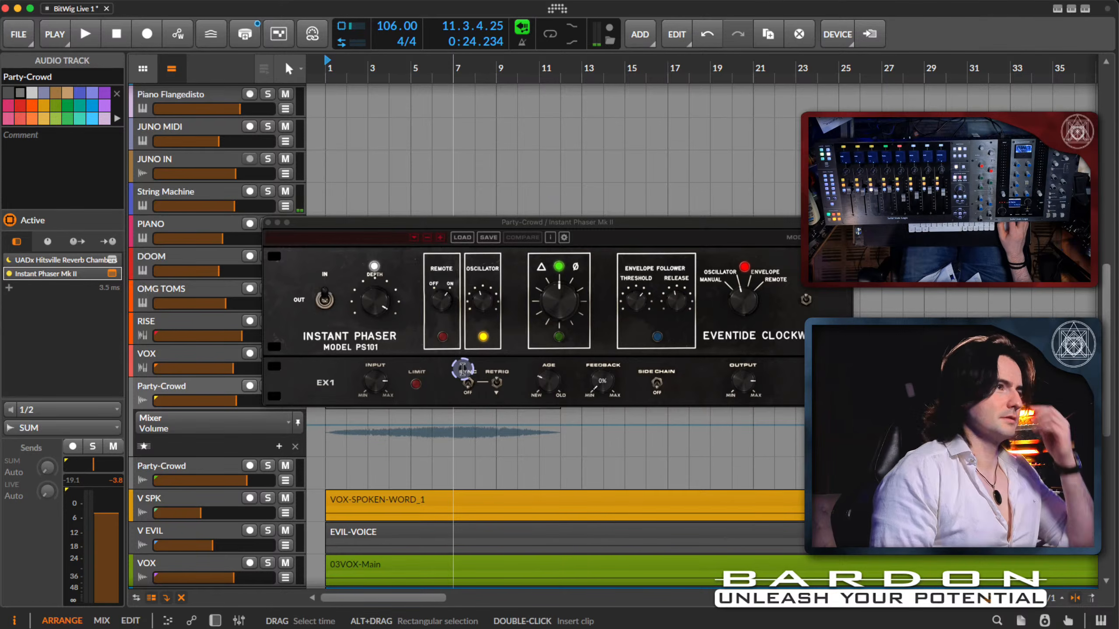
{"action": "left_click_drag", "start_coordinate": [632, 220], "coordinate": [534, 191]}
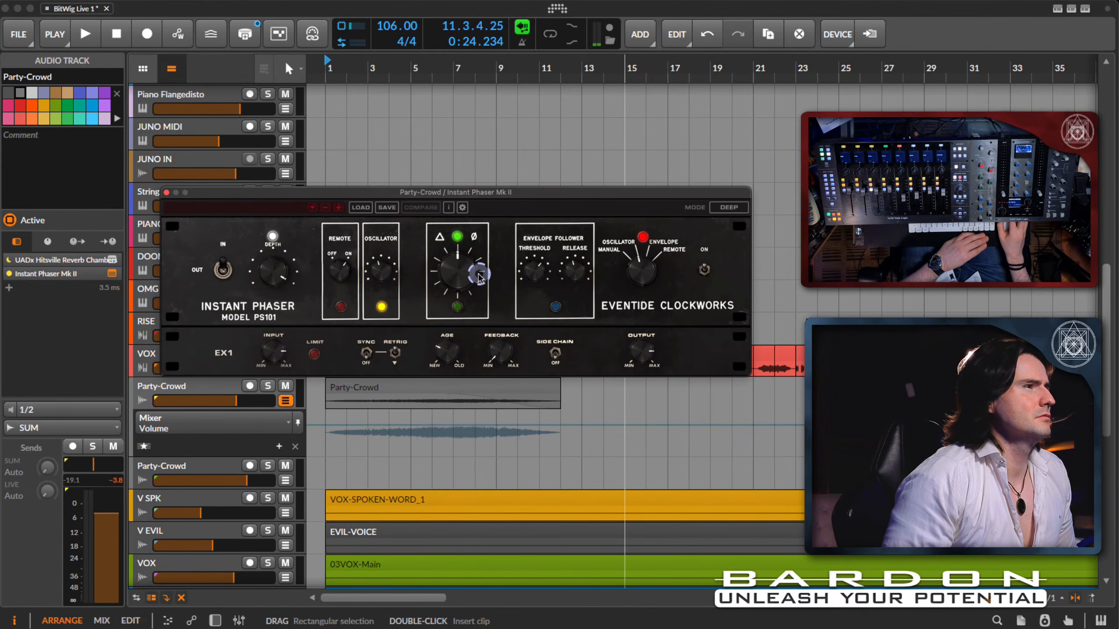
Step: Set the Instant Phaser's manual phase amount to 43% and its Age to 73%, and switch on Sync
{"action": "left_click_drag", "start_coordinate": [455, 278], "coordinate": [455, 287]}
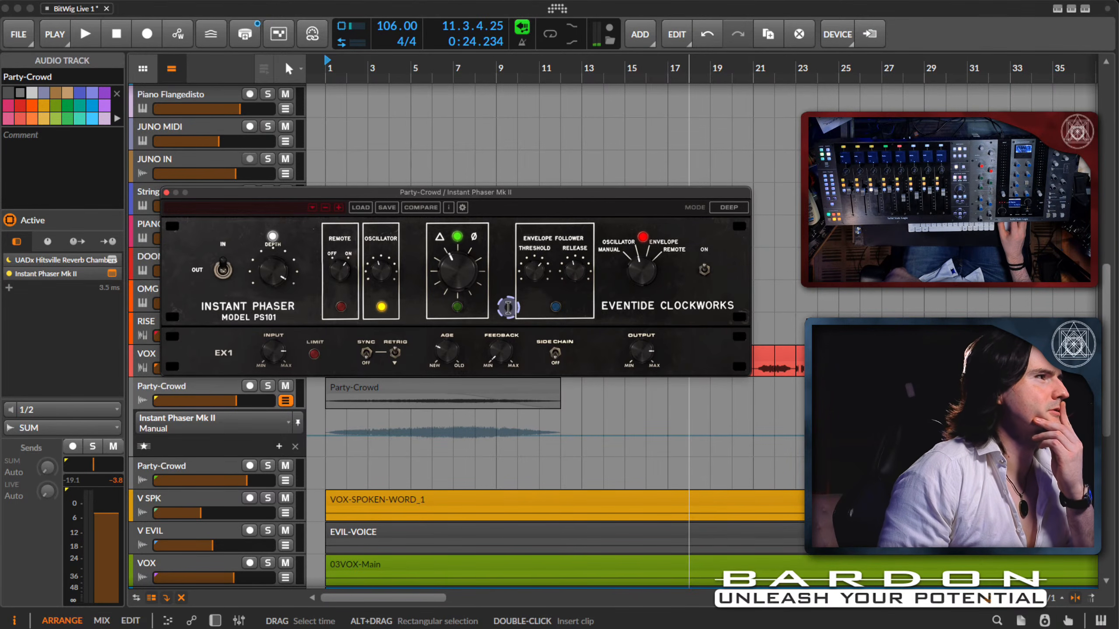
{"action": "left_click_drag", "start_coordinate": [447, 321], "coordinate": [449, 280]}
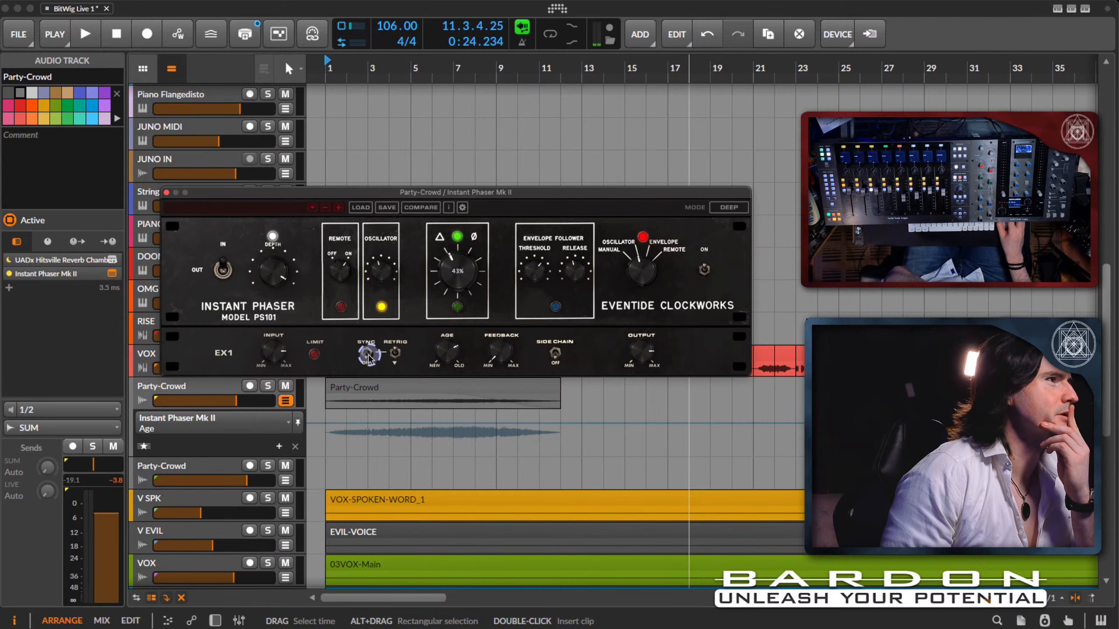
{"action": "left_click", "coordinate": [364, 355]}
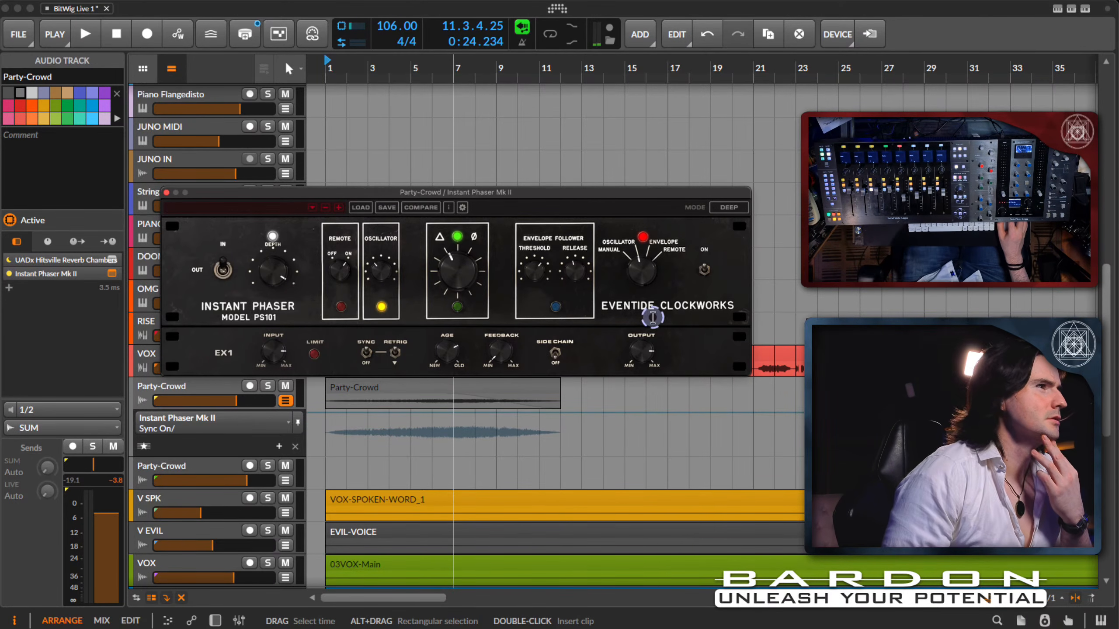
Step: Set the phaser to Envelope mode with Threshold at -12.9 dB, Release at 263 ms and Depth at 84%
{"action": "left_click_drag", "start_coordinate": [638, 278], "coordinate": [642, 263]}
{"action": "left_click_drag", "start_coordinate": [535, 271], "coordinate": [533, 324]}
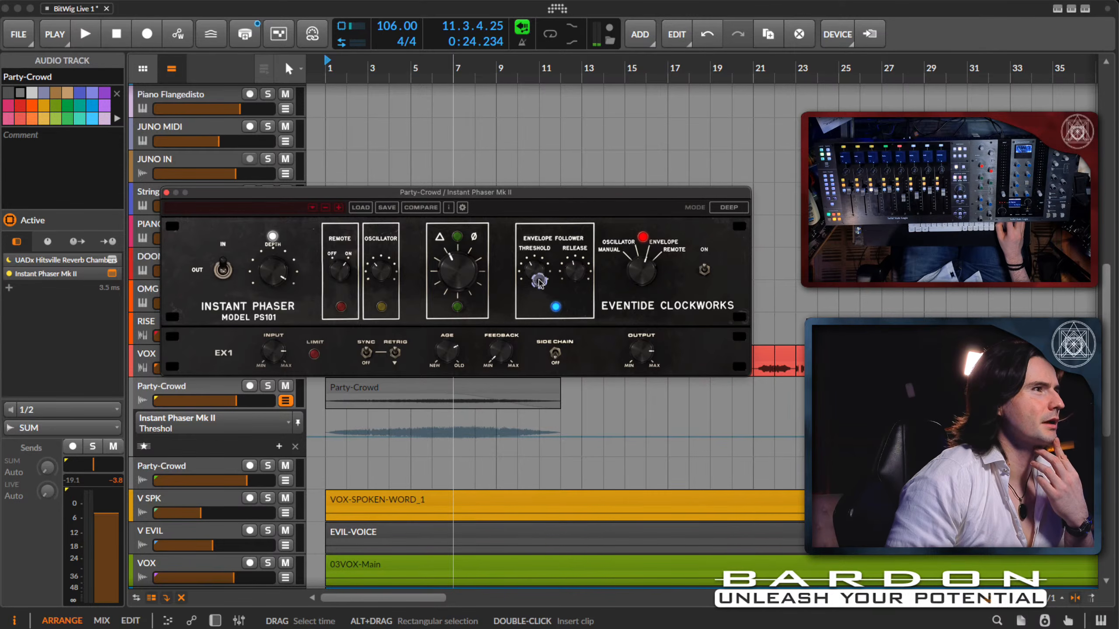
{"action": "left_click_drag", "start_coordinate": [541, 271], "coordinate": [581, 267]}
{"action": "left_click_drag", "start_coordinate": [272, 284], "coordinate": [270, 300]}
Step: Play the arrangement from bar 1 while setting the phaser's manual phase amount to 54% and adjusting its Feedback, and stop playback
{"action": "left_click", "coordinate": [326, 97]}
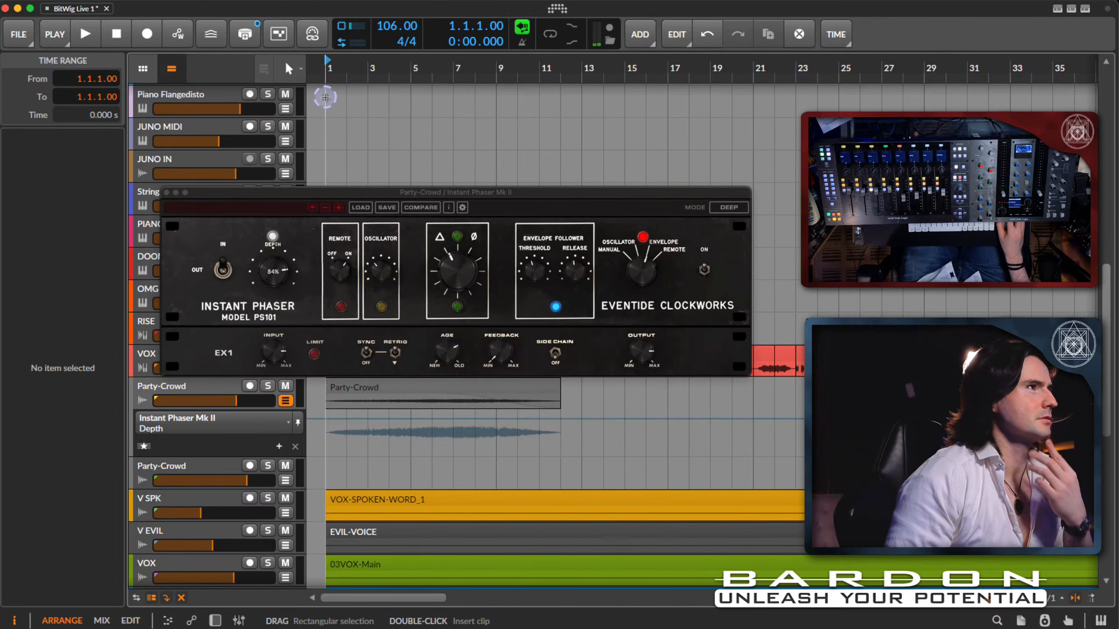
{"action": "key", "text": "space"}
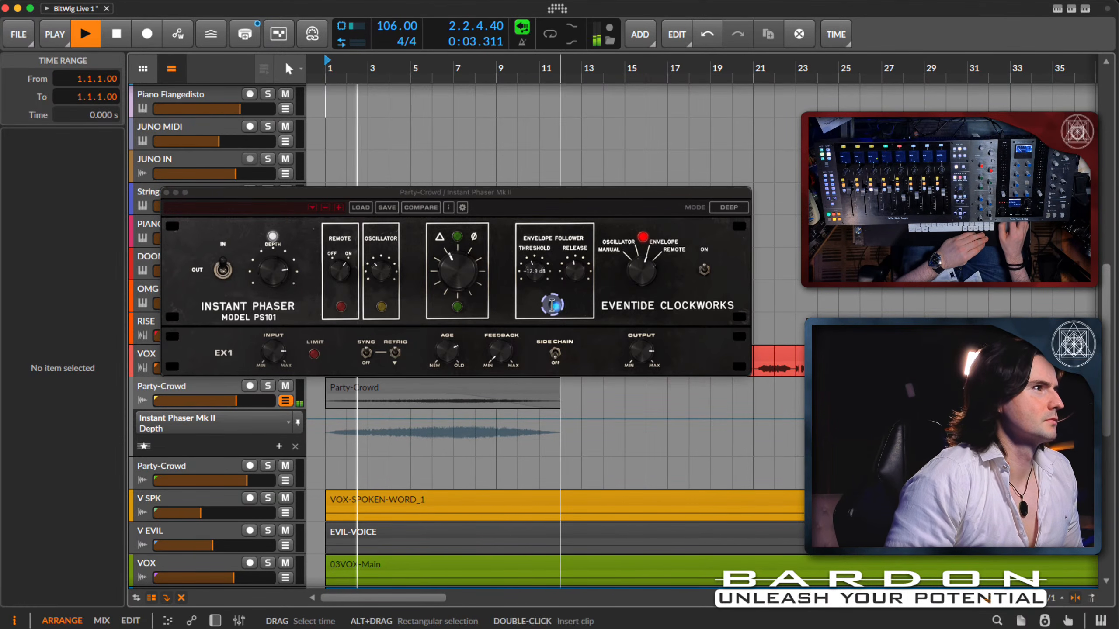
{"action": "left_click_drag", "start_coordinate": [489, 292], "coordinate": [451, 240]}
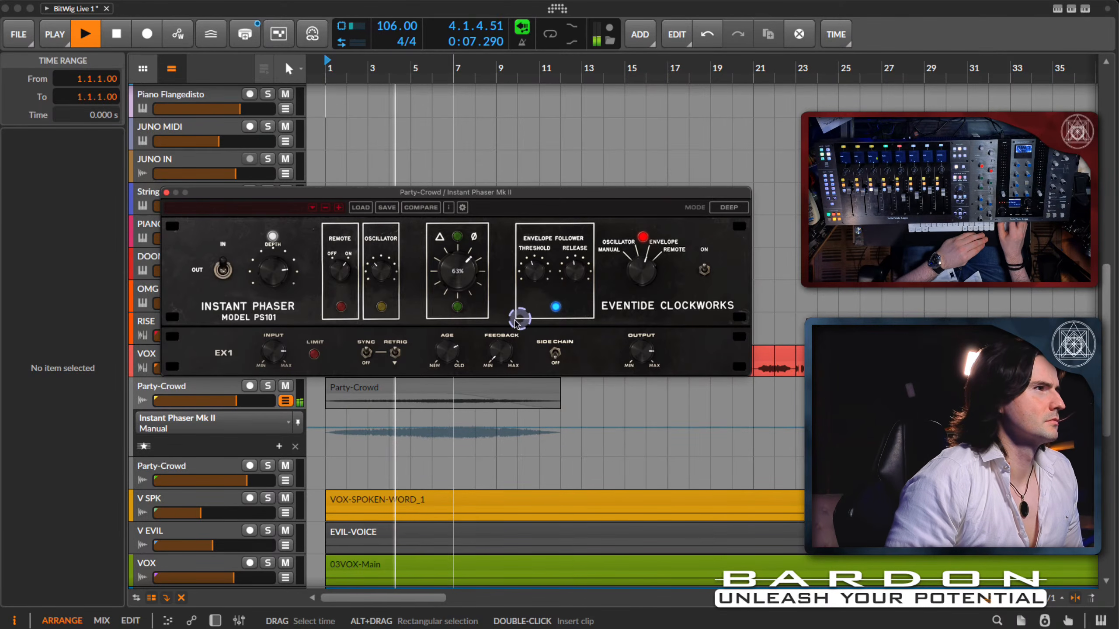
{"action": "left_click_drag", "start_coordinate": [502, 349], "coordinate": [515, 273]}
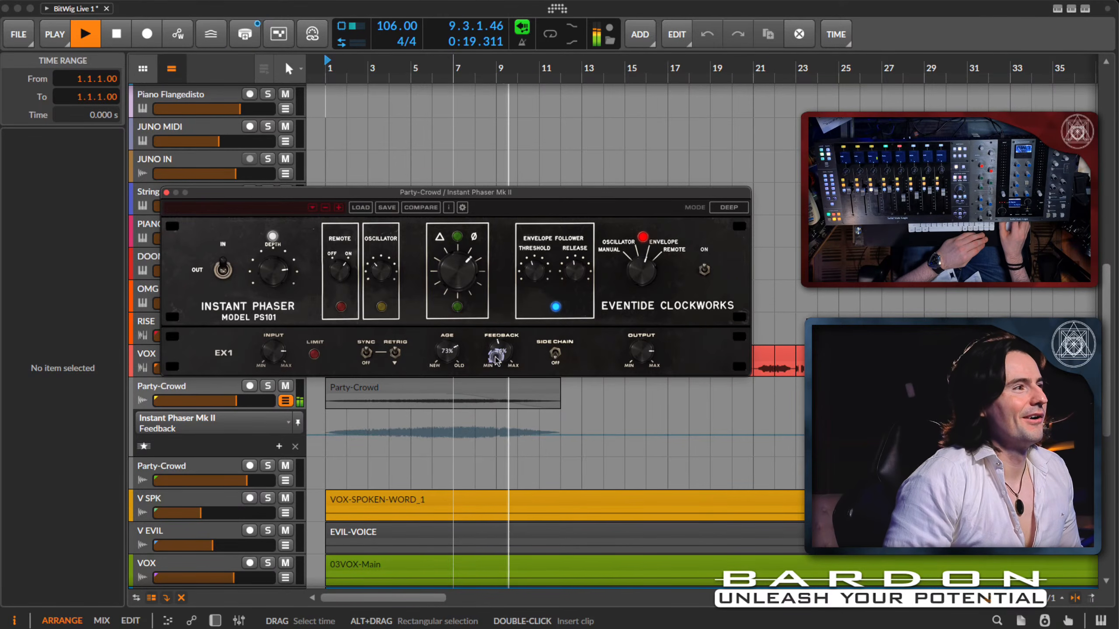
{"action": "left_click_drag", "start_coordinate": [495, 356], "coordinate": [494, 357]}
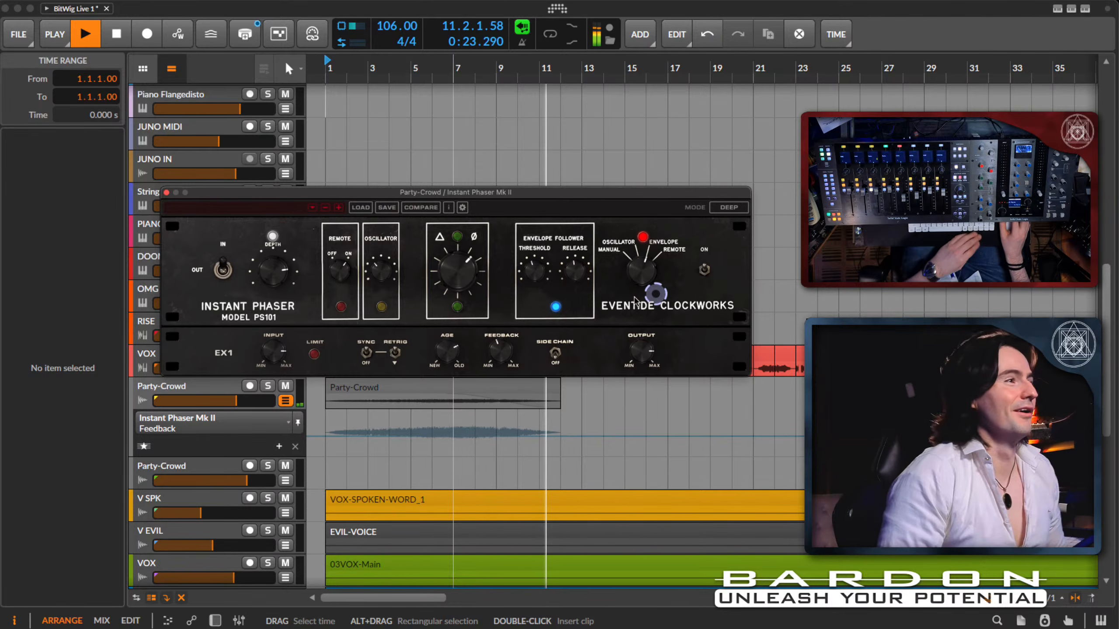
{"action": "key", "text": "space"}
{"action": "key", "text": "space"}
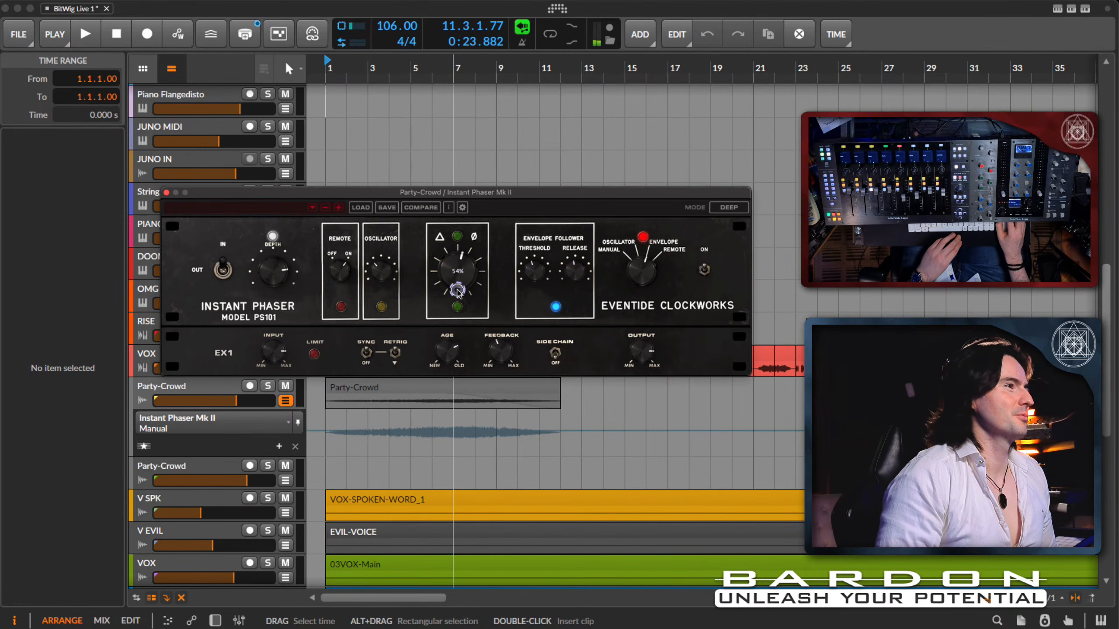
Step: Audition the intro crowd again from bar 1, reduce the phaser's Feedback, and stop playback
{"action": "key", "text": "space"}
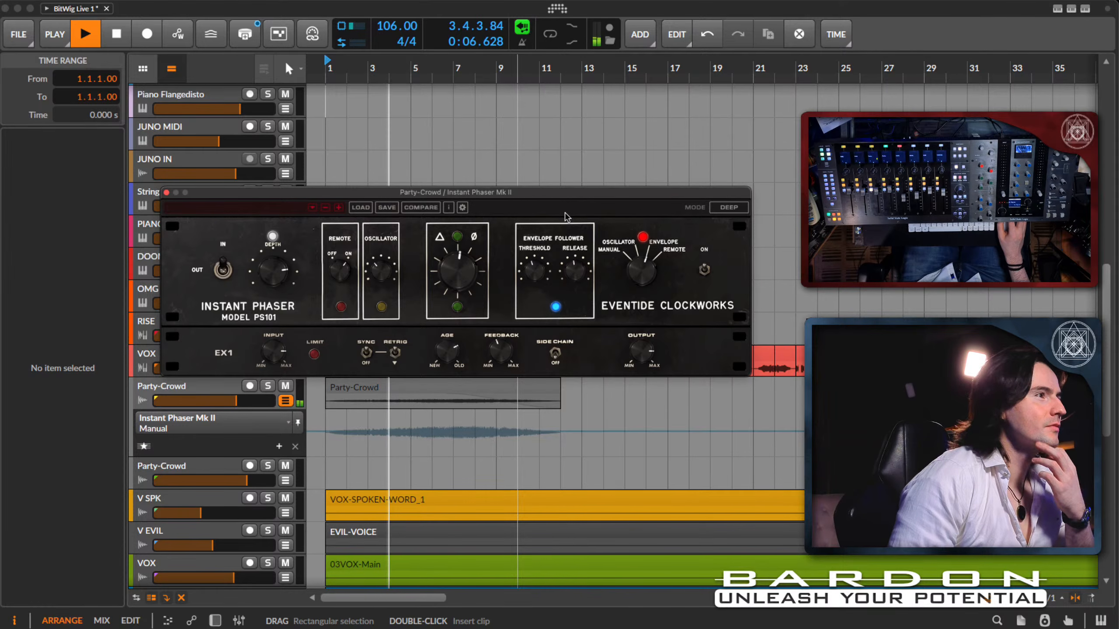
{"action": "left_click", "coordinate": [617, 210]}
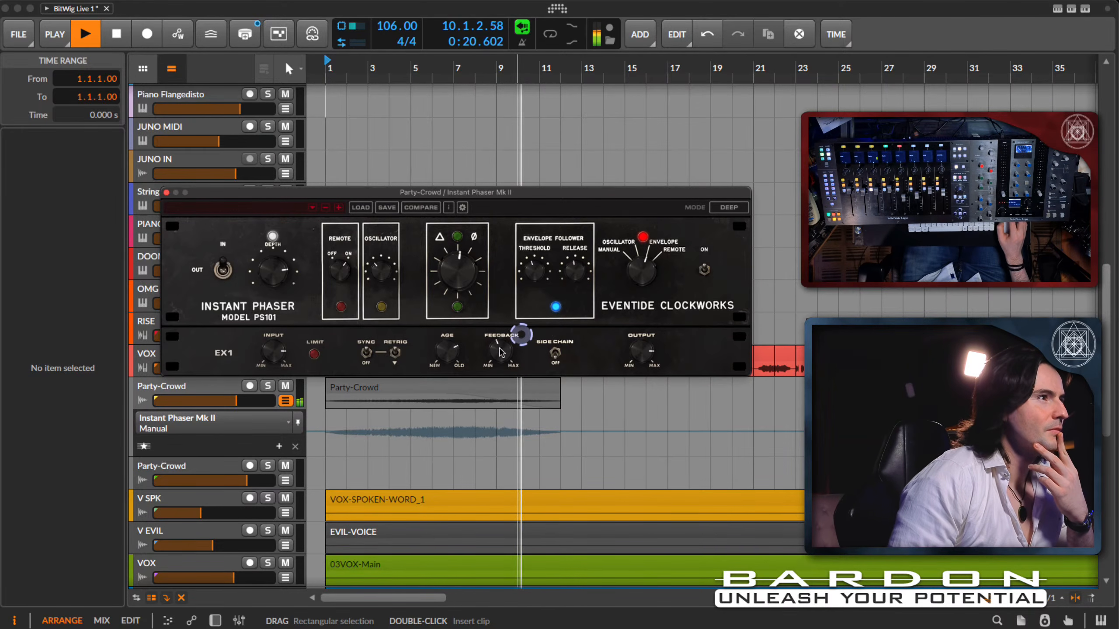
{"action": "left_click_drag", "start_coordinate": [499, 352], "coordinate": [495, 377]}
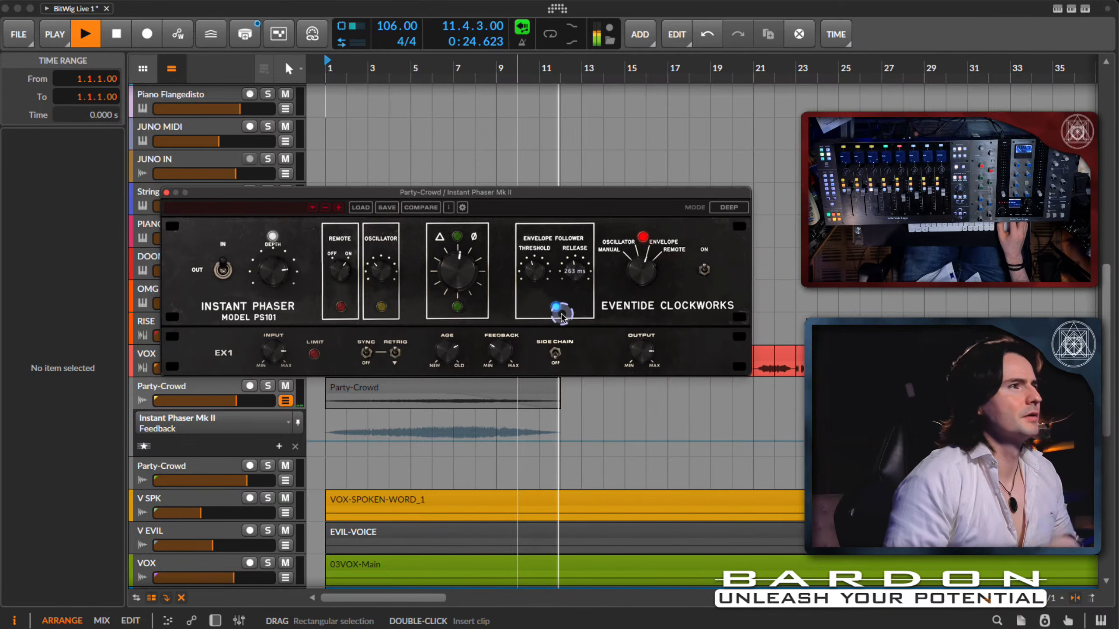
{"action": "key", "text": "space"}
Step: Lower the phaser's manual phase amount, play from bar 1 while reducing its Depth, and stop playback
{"action": "left_click", "coordinate": [399, 109]}
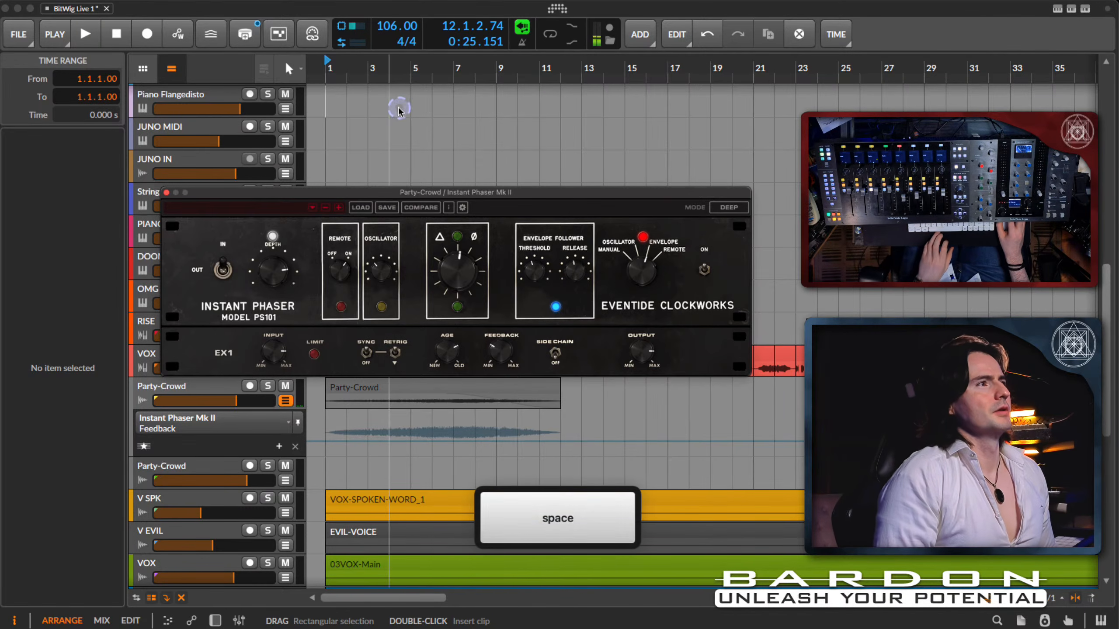
{"action": "left_click", "coordinate": [322, 124]}
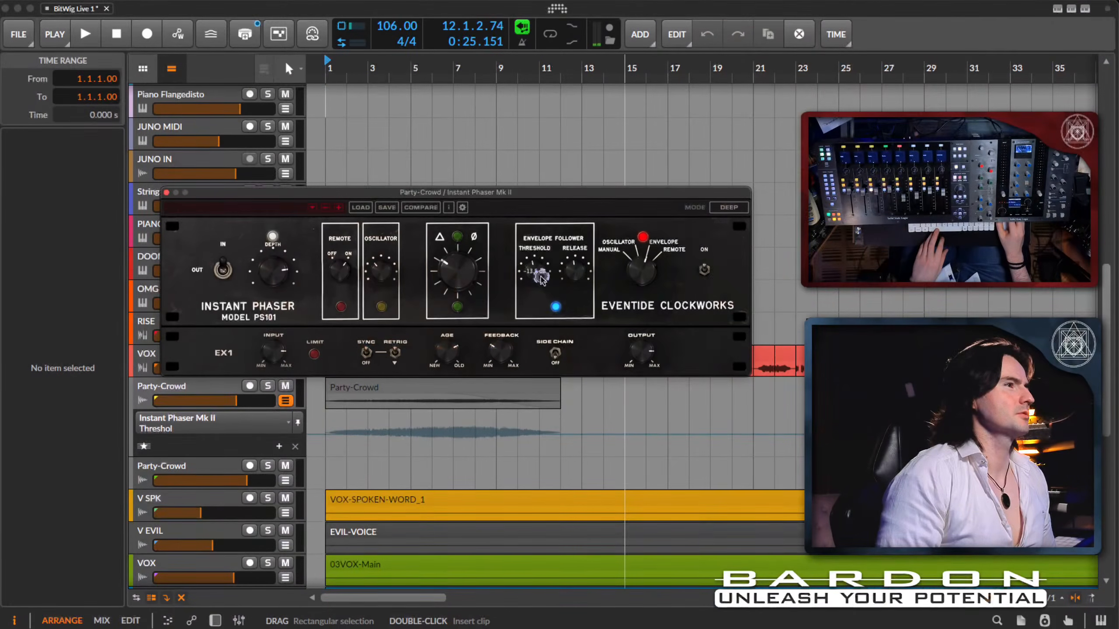
{"action": "key", "text": "space"}
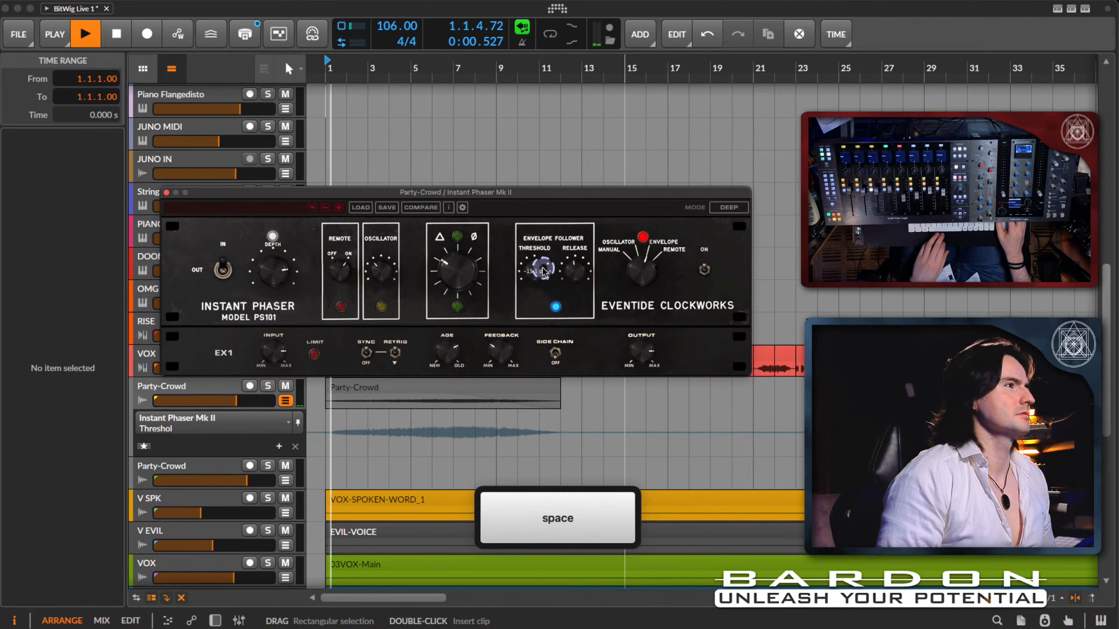
{"action": "left_click", "coordinate": [279, 291]}
{"action": "left_click_drag", "start_coordinate": [279, 291], "coordinate": [280, 301]}
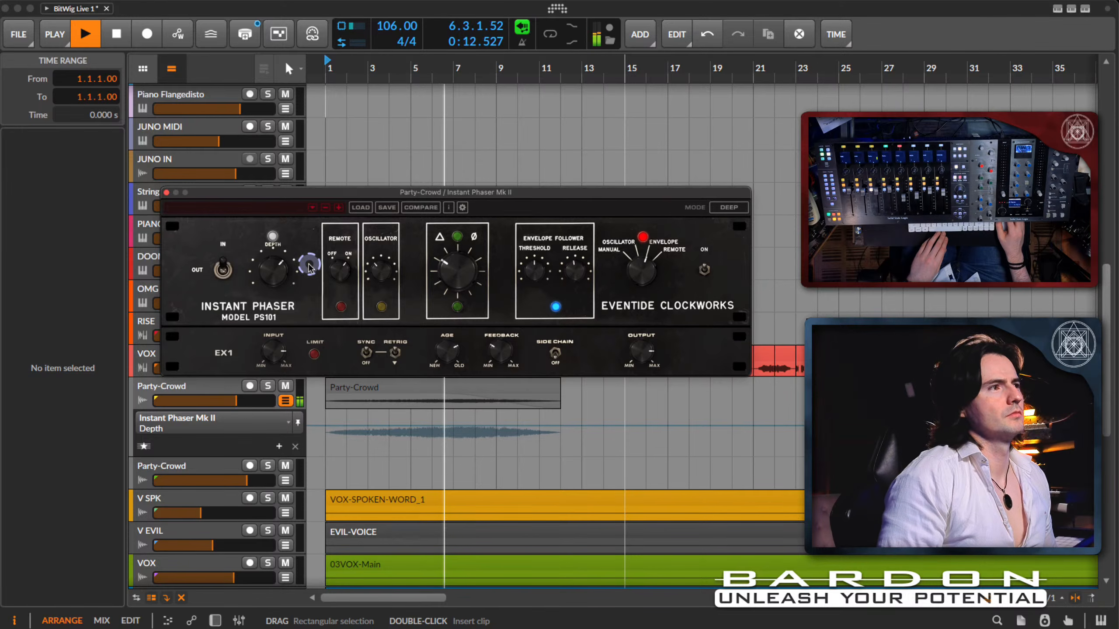
{"action": "left_click_drag", "start_coordinate": [284, 269], "coordinate": [330, 239]}
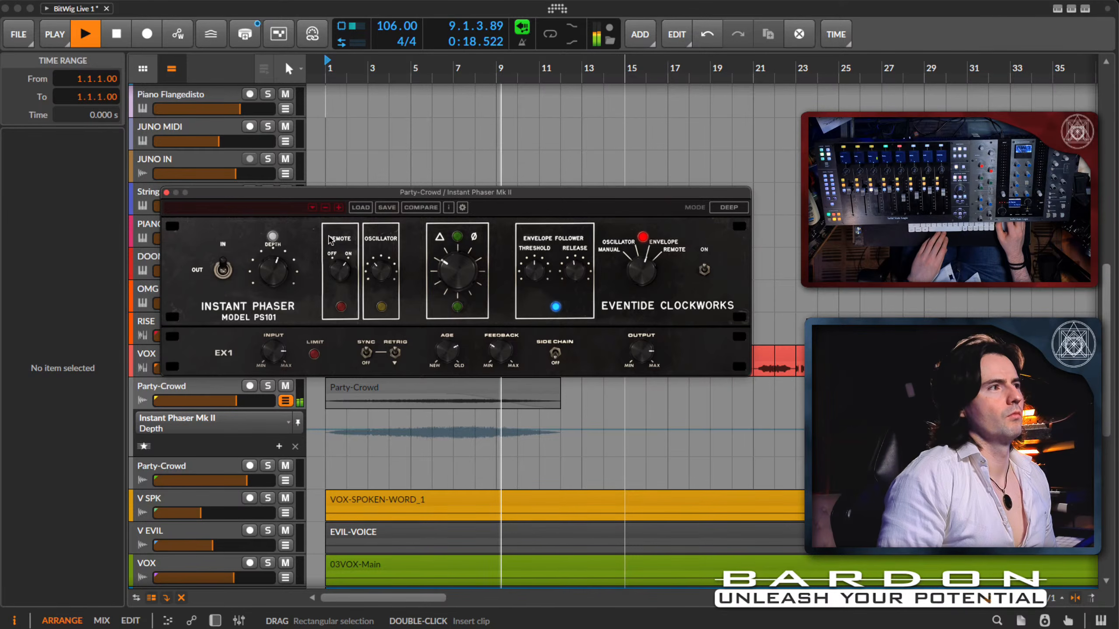
{"action": "left_click_drag", "start_coordinate": [530, 268], "coordinate": [530, 270]}
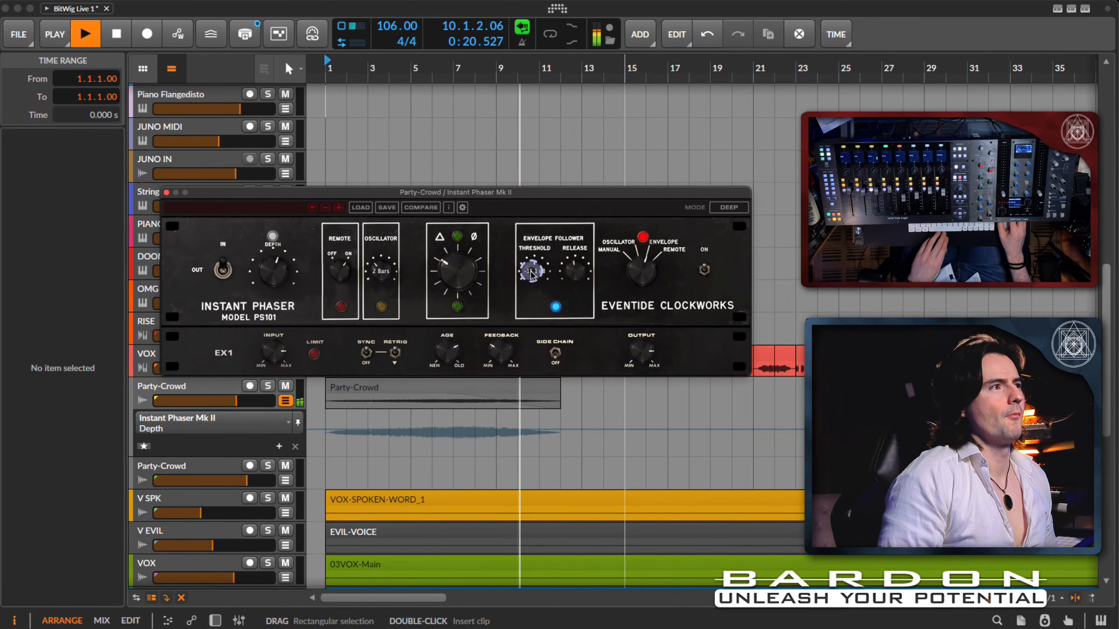
{"action": "key", "text": "space"}
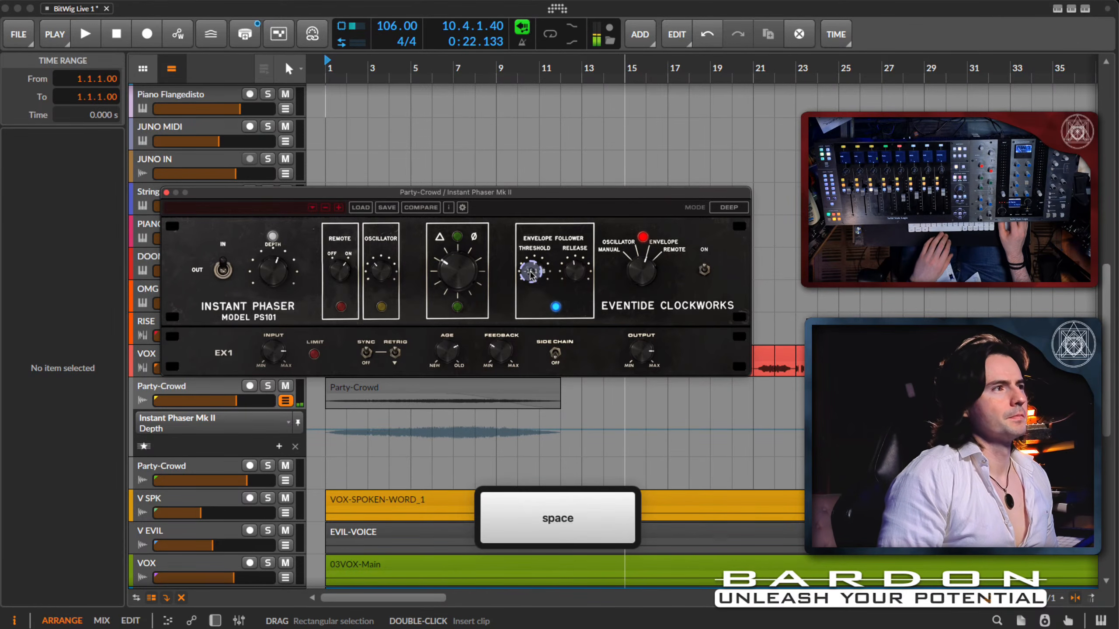
Step: Set the phaser's Threshold to about -18 dB and Depth to 39%, and play the crowd from bar 1
{"action": "left_click_drag", "start_coordinate": [536, 281], "coordinate": [535, 287]}
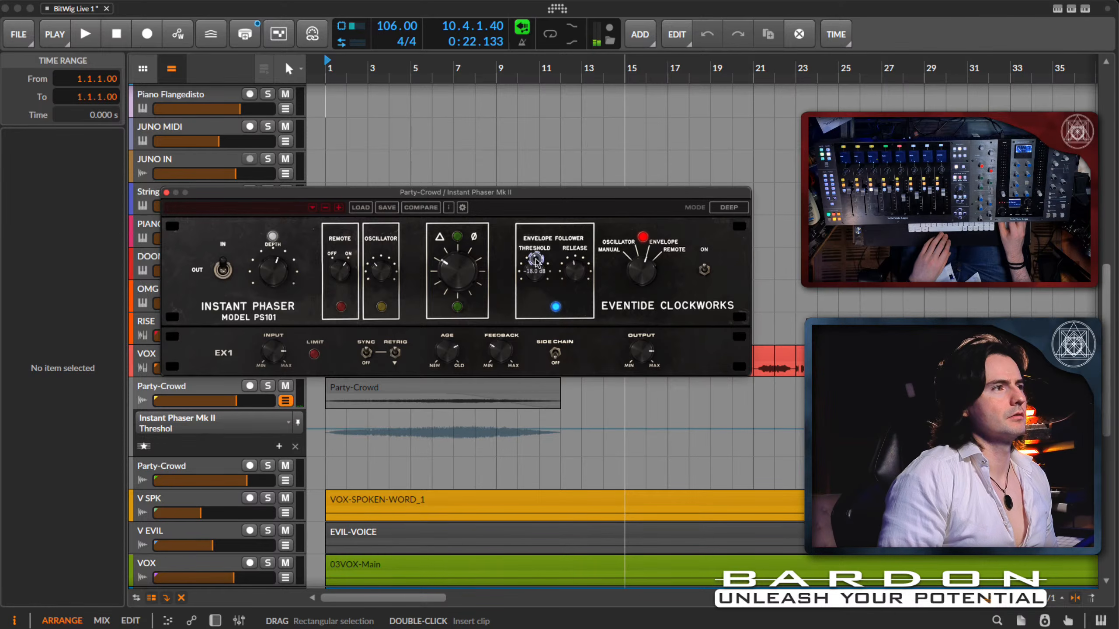
{"action": "left_click_drag", "start_coordinate": [273, 273], "coordinate": [269, 306]}
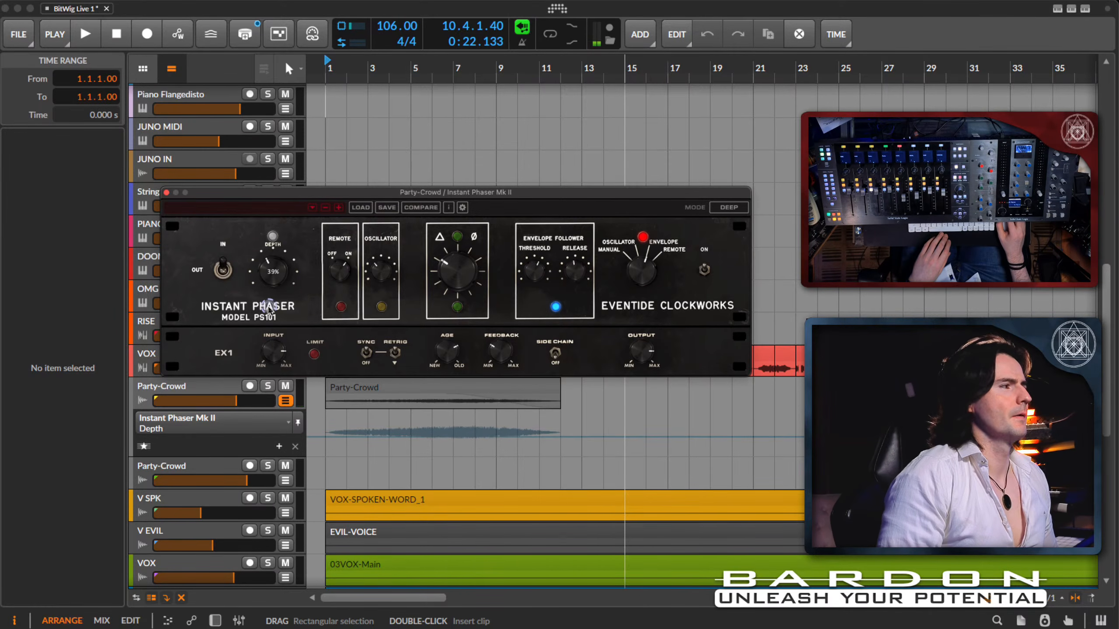
{"action": "key", "text": "space"}
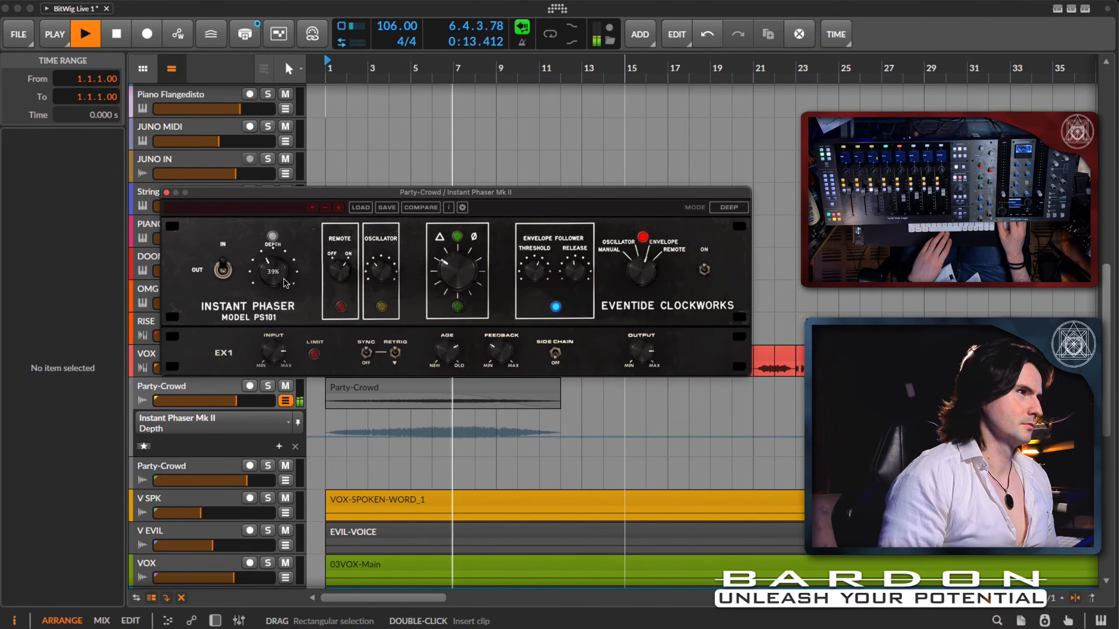
{"action": "left_click", "coordinate": [282, 281]}
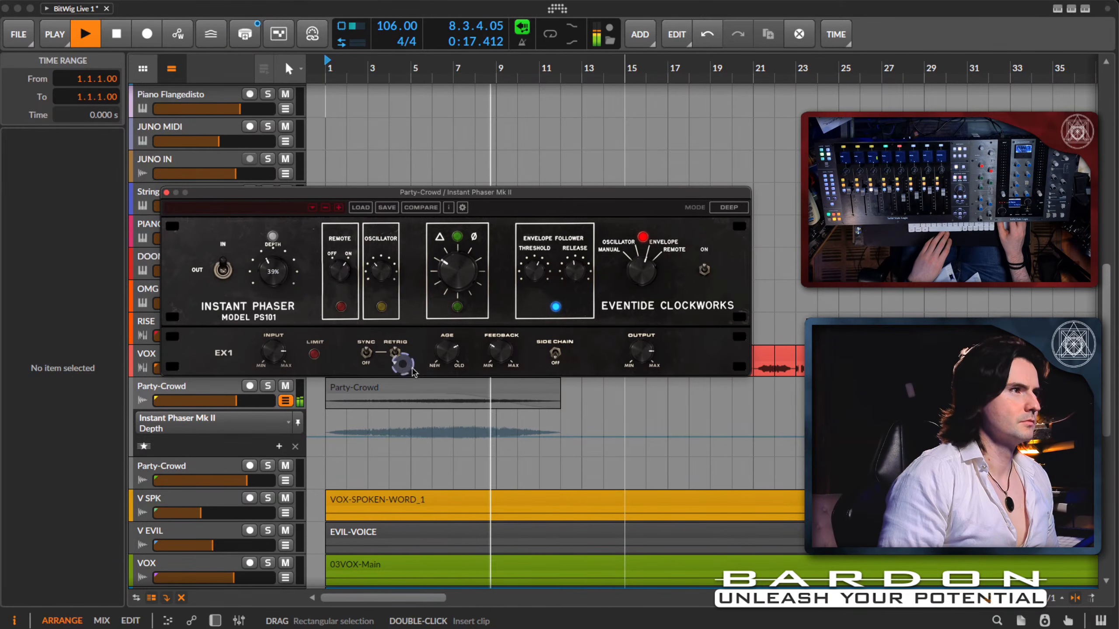
Step: Fine-tune the phaser's Feedback and reduce its Depth further during playback, and stop playback
{"action": "left_click", "coordinate": [497, 359]}
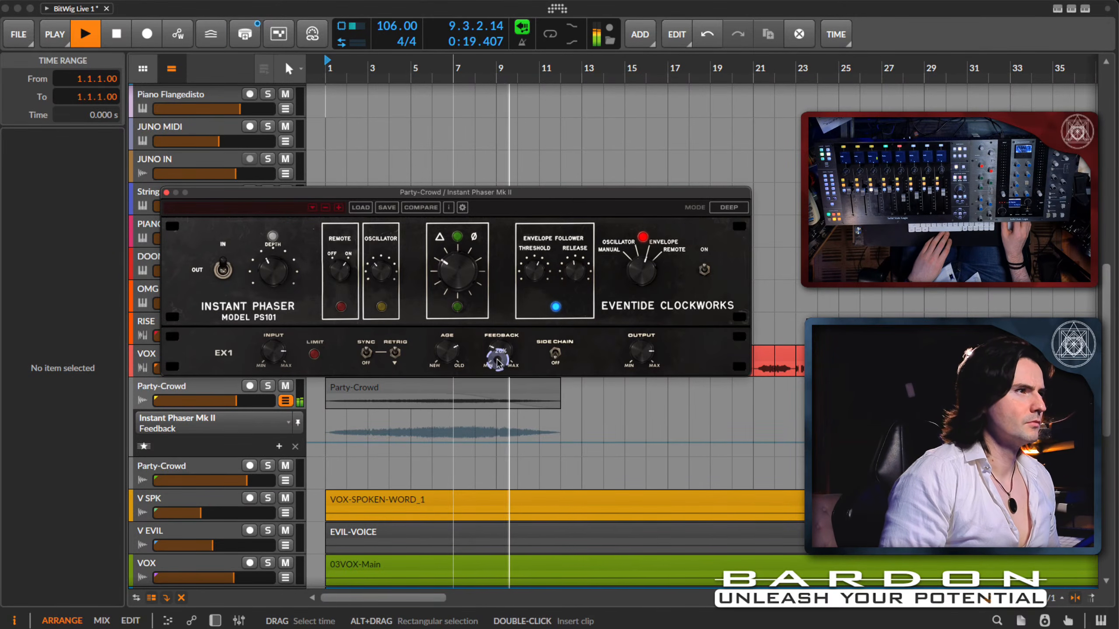
{"action": "left_click_drag", "start_coordinate": [511, 359], "coordinate": [503, 360]}
{"action": "left_click_drag", "start_coordinate": [286, 283], "coordinate": [283, 296]}
{"action": "key", "text": "space"}
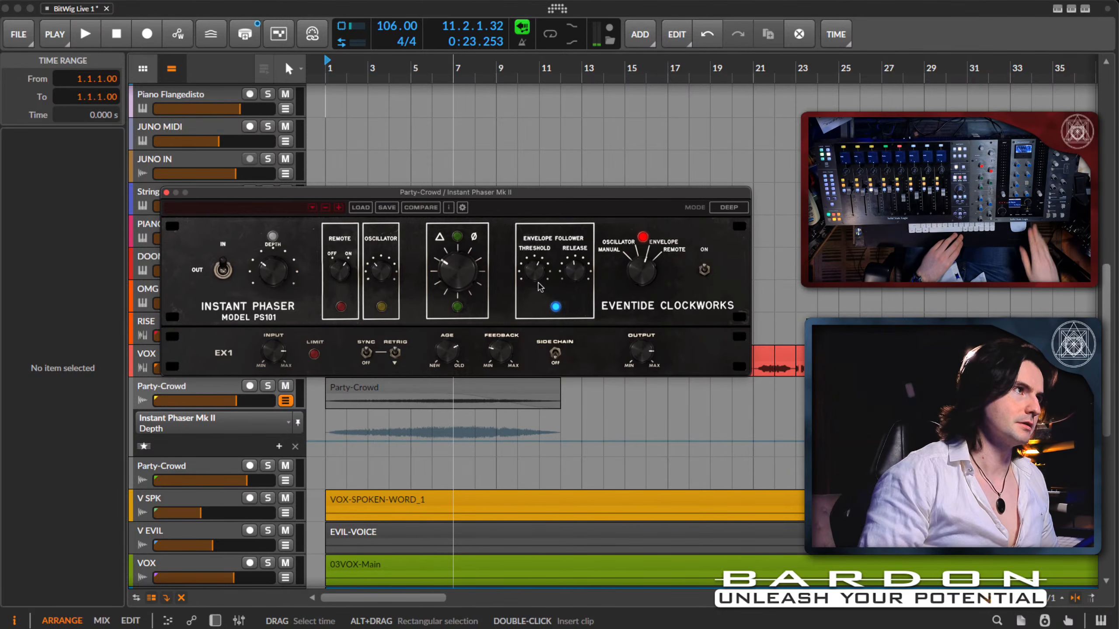
Step: Readjust the phaser's Threshold, play from bar 1 while lowering its Depth and shortening its Release, and stop playback
{"action": "left_click_drag", "start_coordinate": [535, 281], "coordinate": [534, 307]}
{"action": "key", "text": "space"}
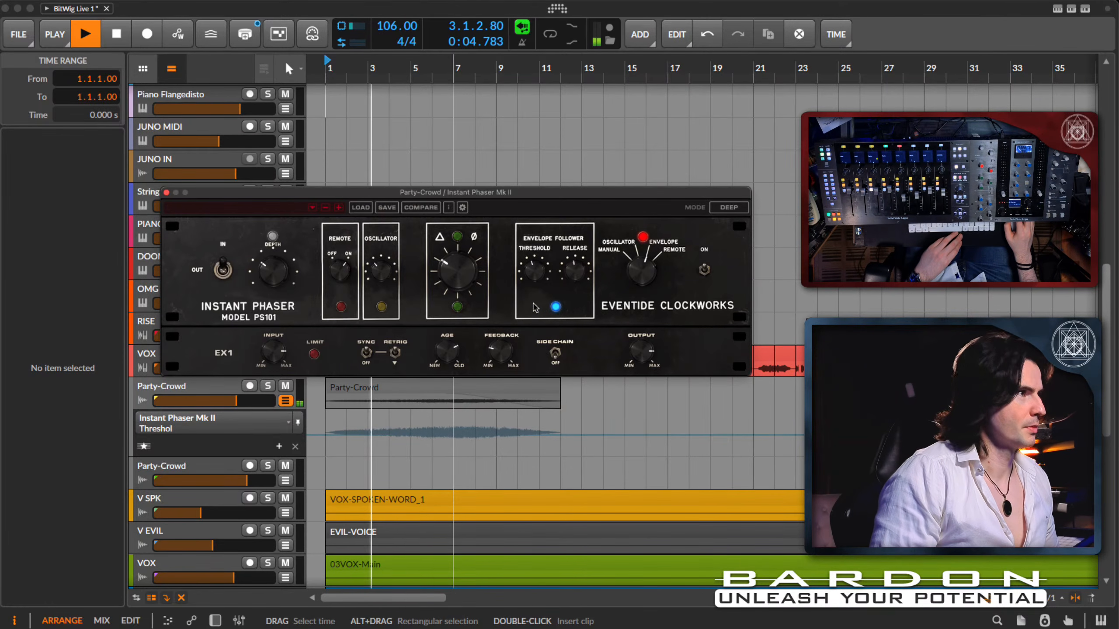
{"action": "mouse_move", "coordinate": [270, 281]}
{"action": "left_click_drag", "start_coordinate": [269, 282], "coordinate": [267, 303]}
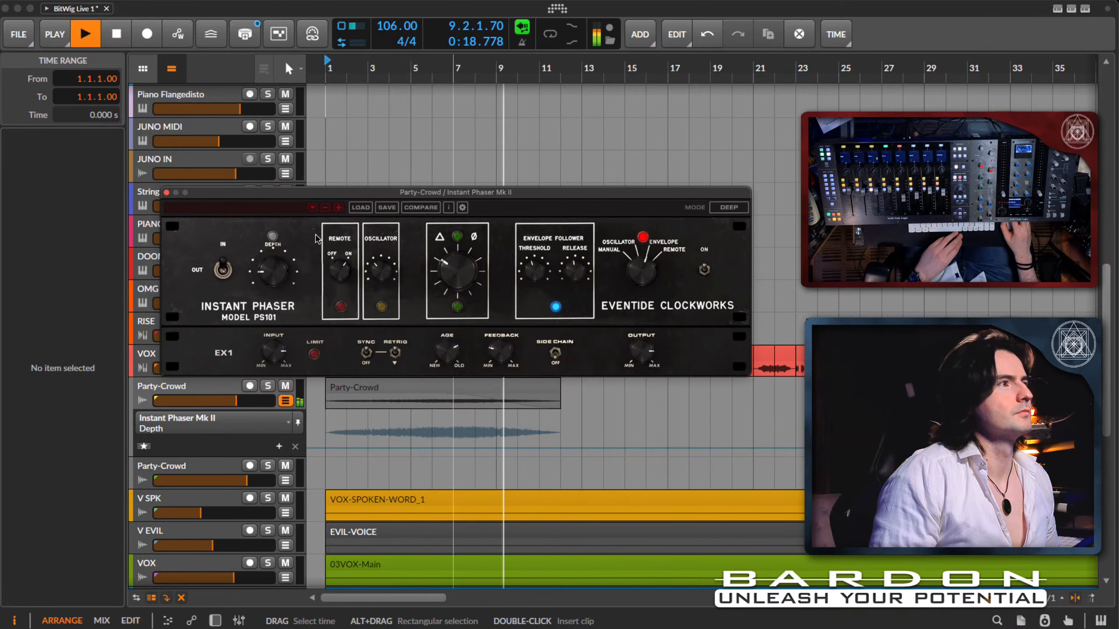
{"action": "left_click", "coordinate": [567, 276]}
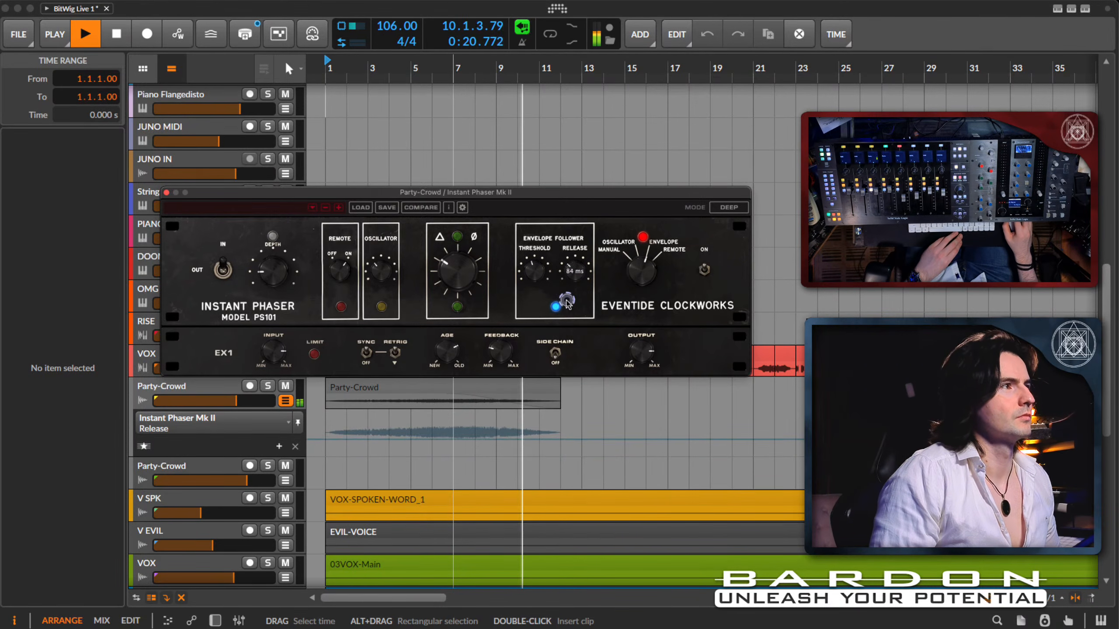
{"action": "key", "text": "space"}
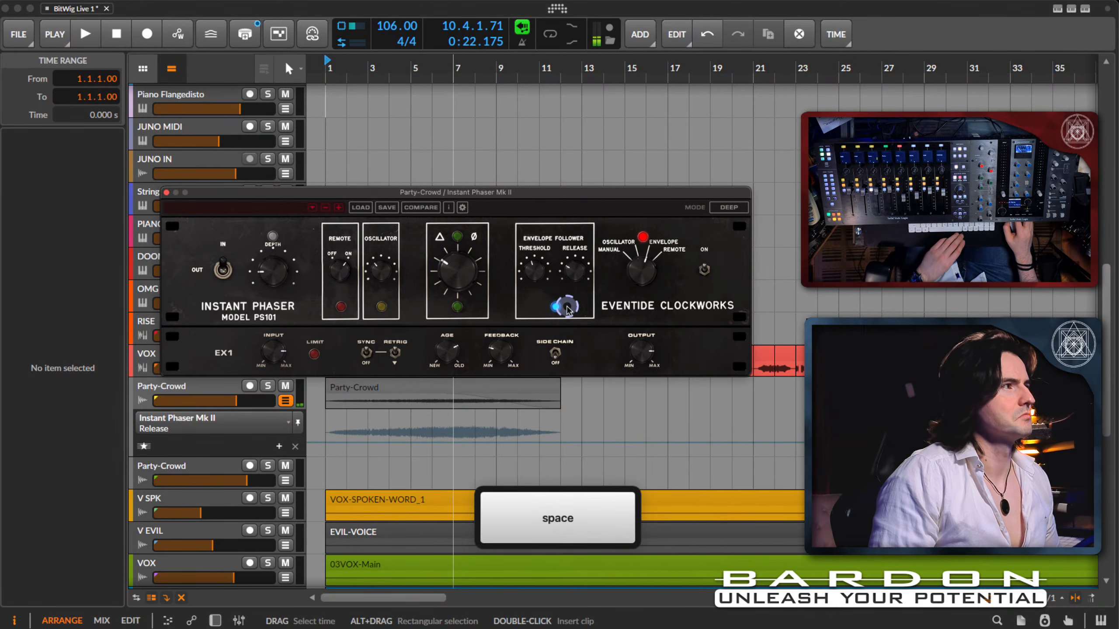
Step: Set the phaser's Depth to 9%, and play the intro crowd from bar 1 to check it
{"action": "left_click", "coordinate": [276, 281]}
{"action": "left_click_drag", "start_coordinate": [276, 283], "coordinate": [276, 284]}
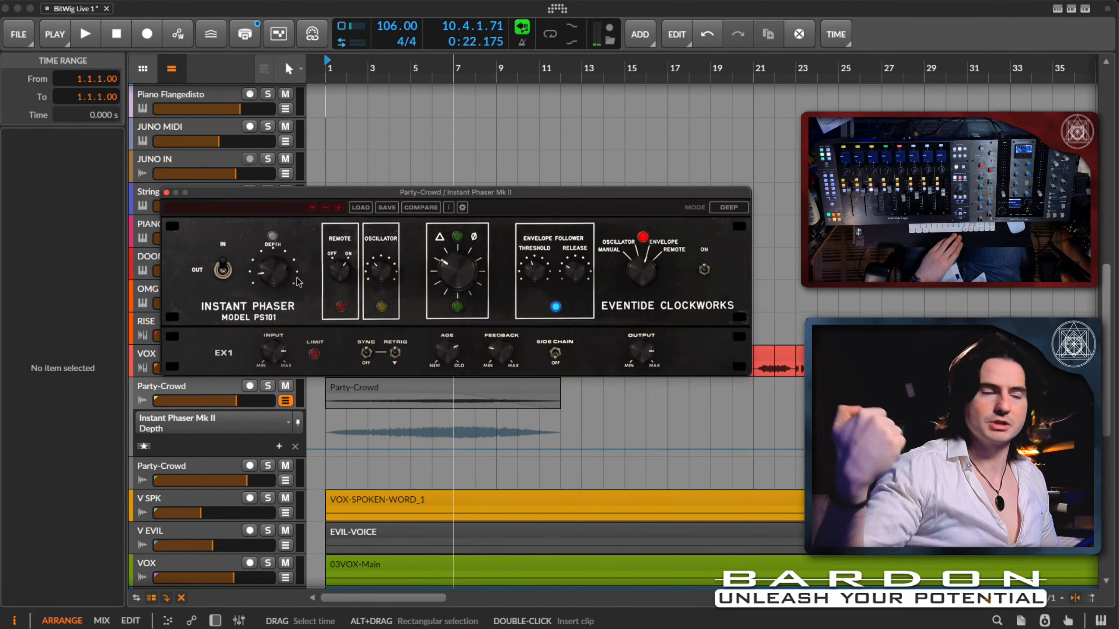
{"action": "key", "text": "space"}
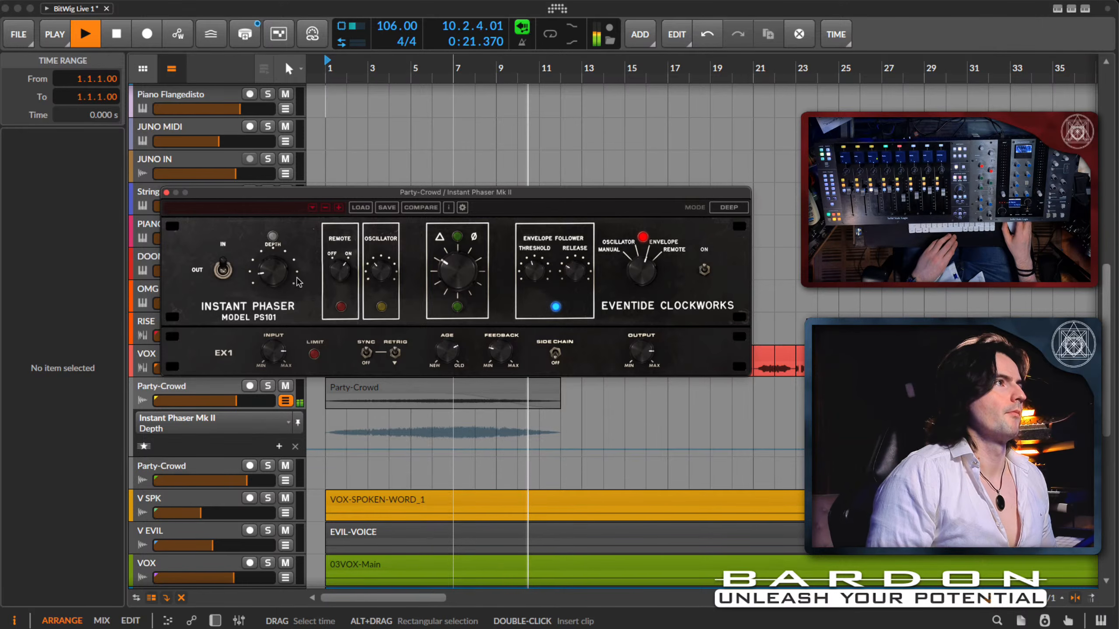
{"action": "key", "text": "space"}
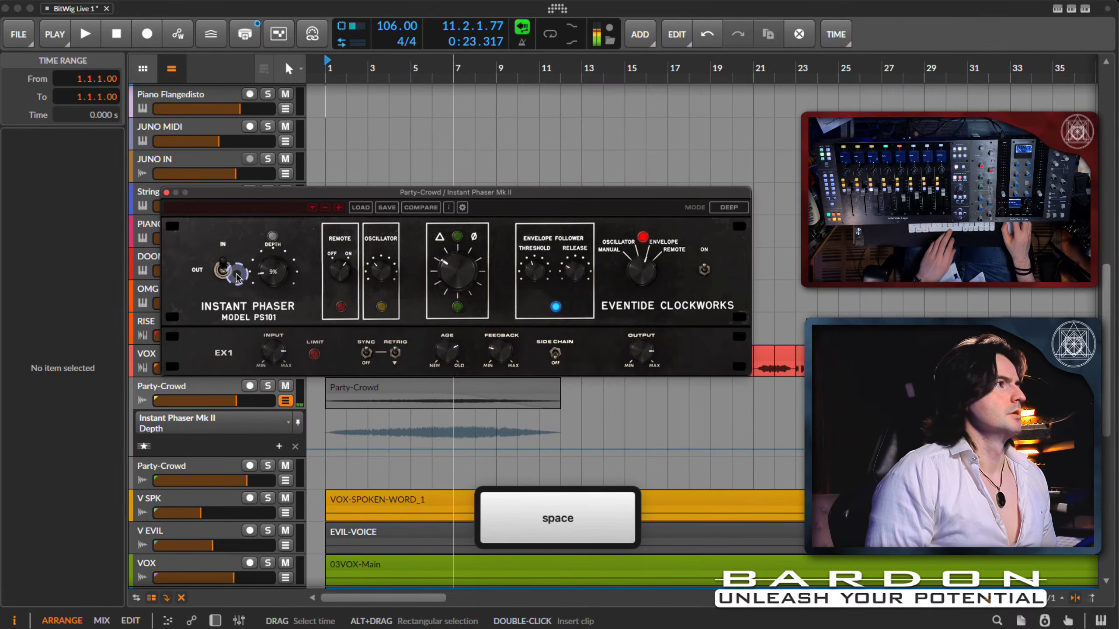
Step: Play the intro crowd from bar 1 to audition the phaser's effect, and stop playback
{"action": "key", "text": "space"}
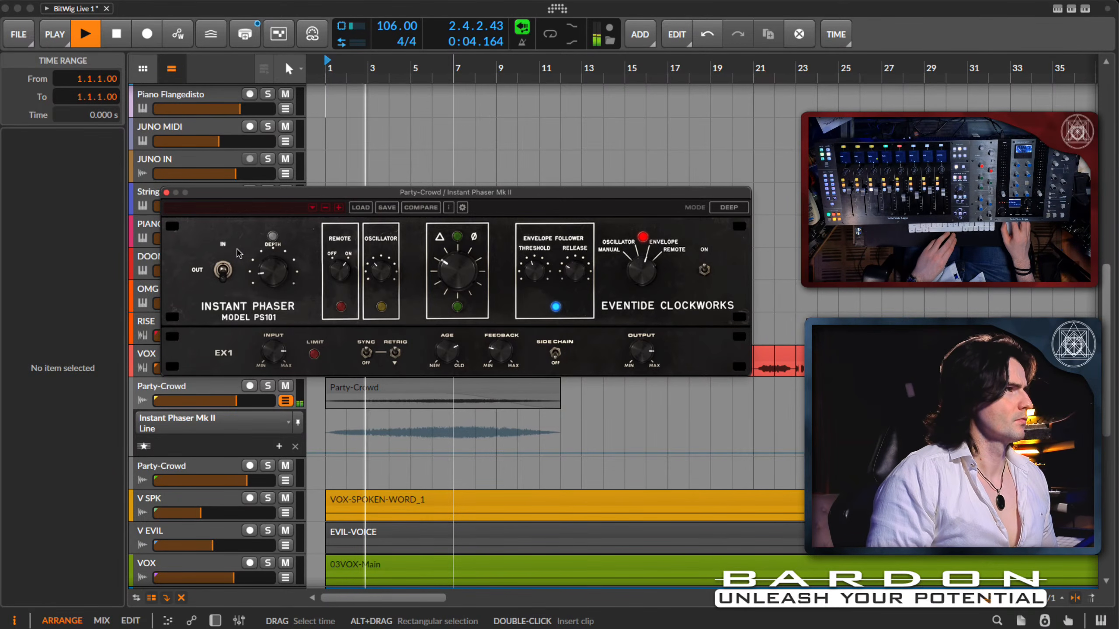
{"action": "left_click", "coordinate": [237, 253]}
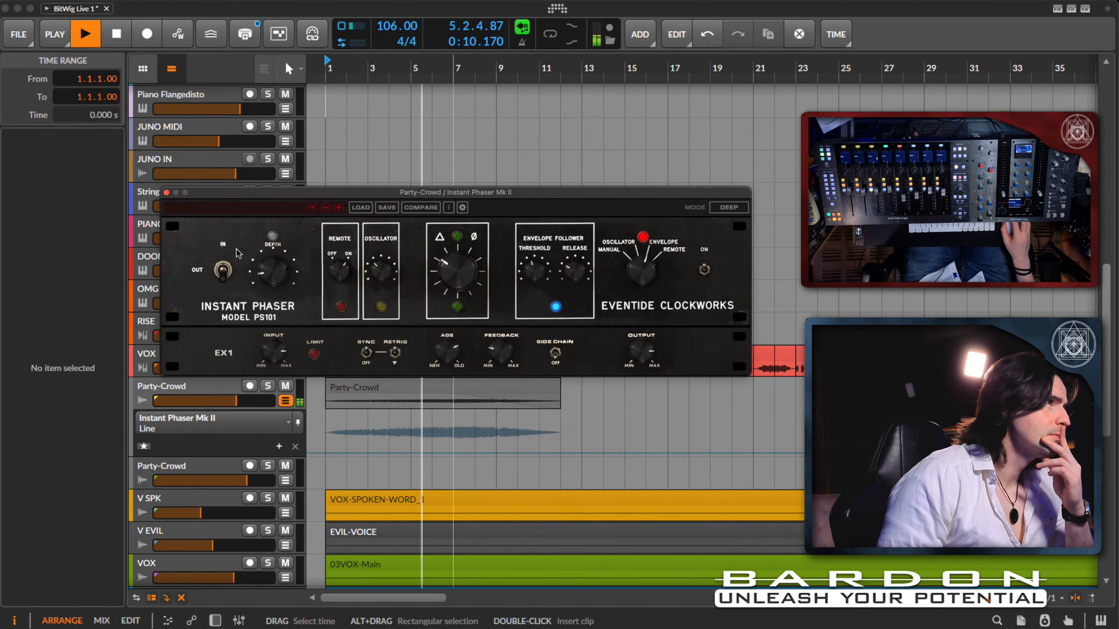
{"action": "left_click", "coordinate": [276, 238]}
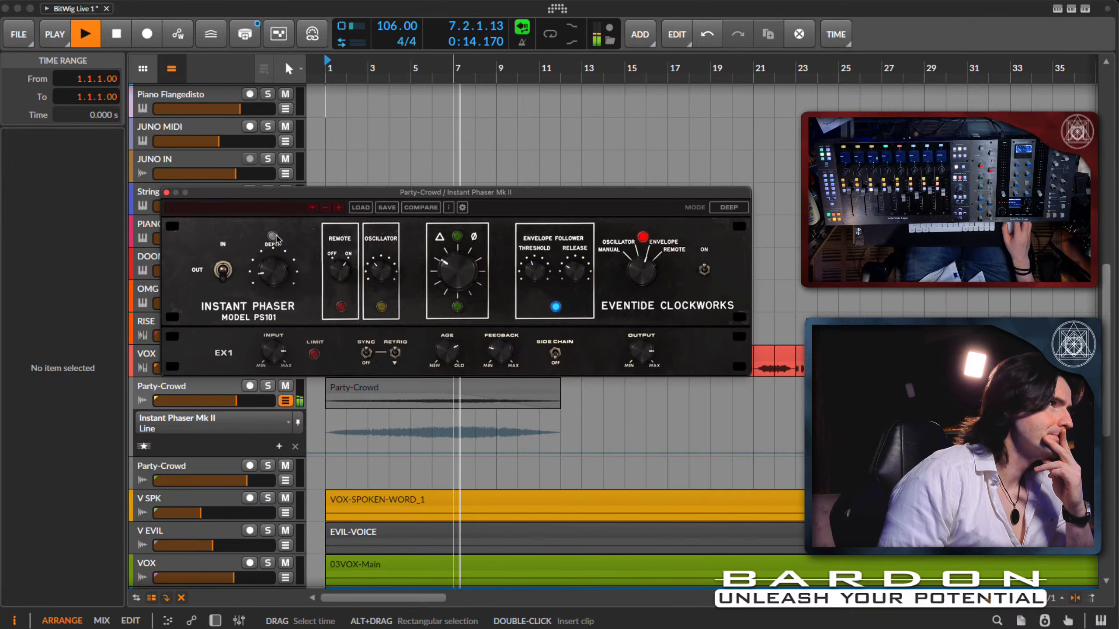
{"action": "left_click", "coordinate": [281, 245]}
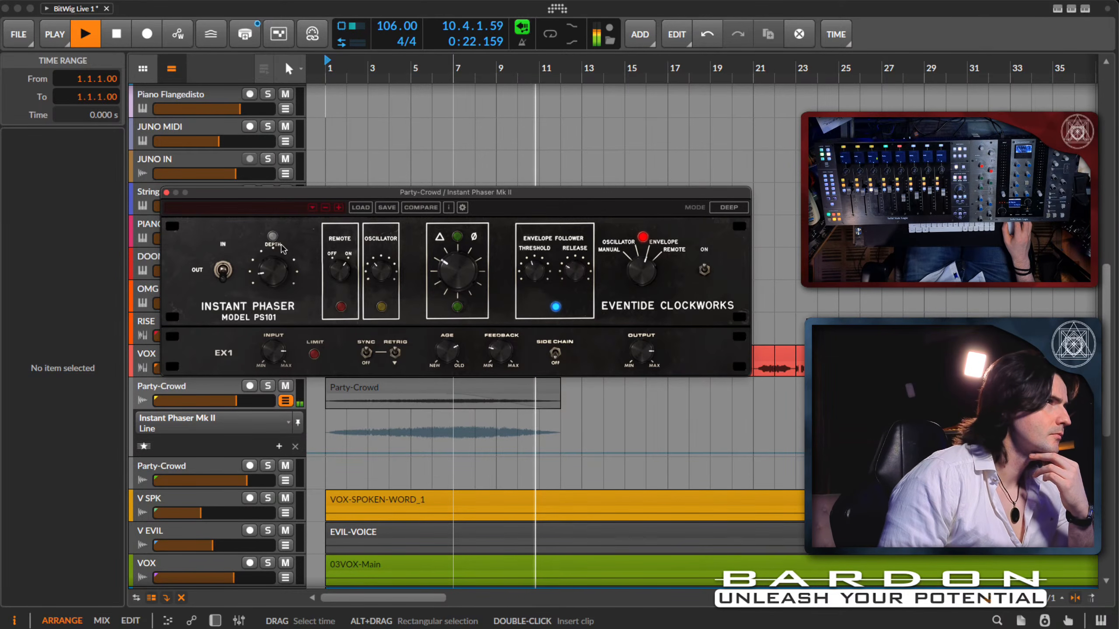
{"action": "key", "text": "space"}
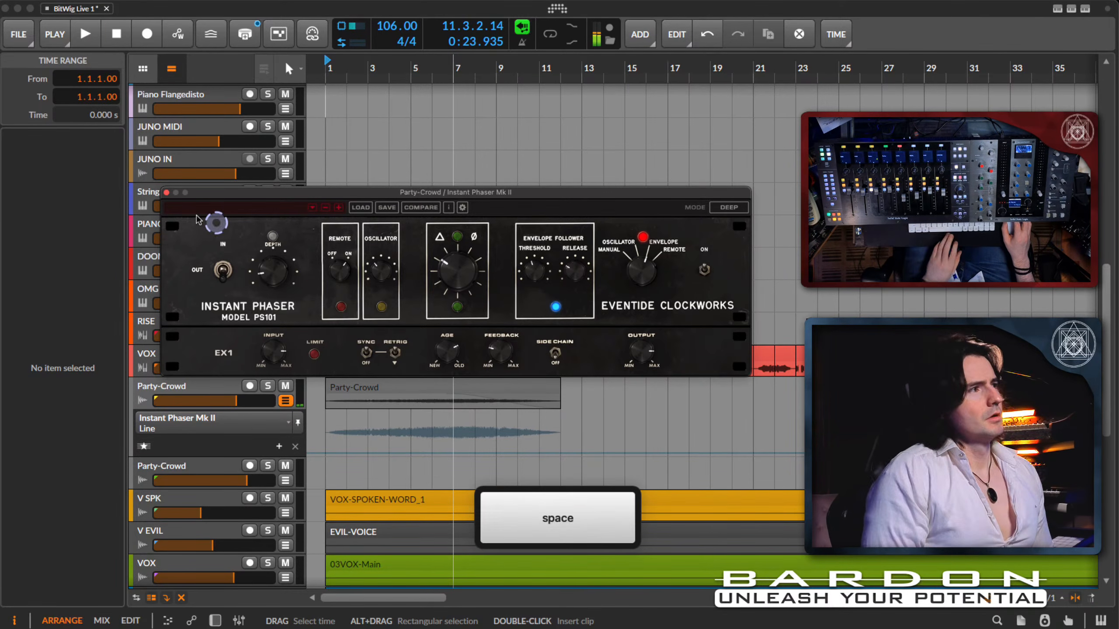
Step: Close the Instant Phaser window and collapse the intro Party-Crowd track's automation lane
{"action": "left_click", "coordinate": [167, 192]}
{"action": "scroll", "coordinate": [459, 332], "scroll_direction": "up", "scroll_amount": 3}
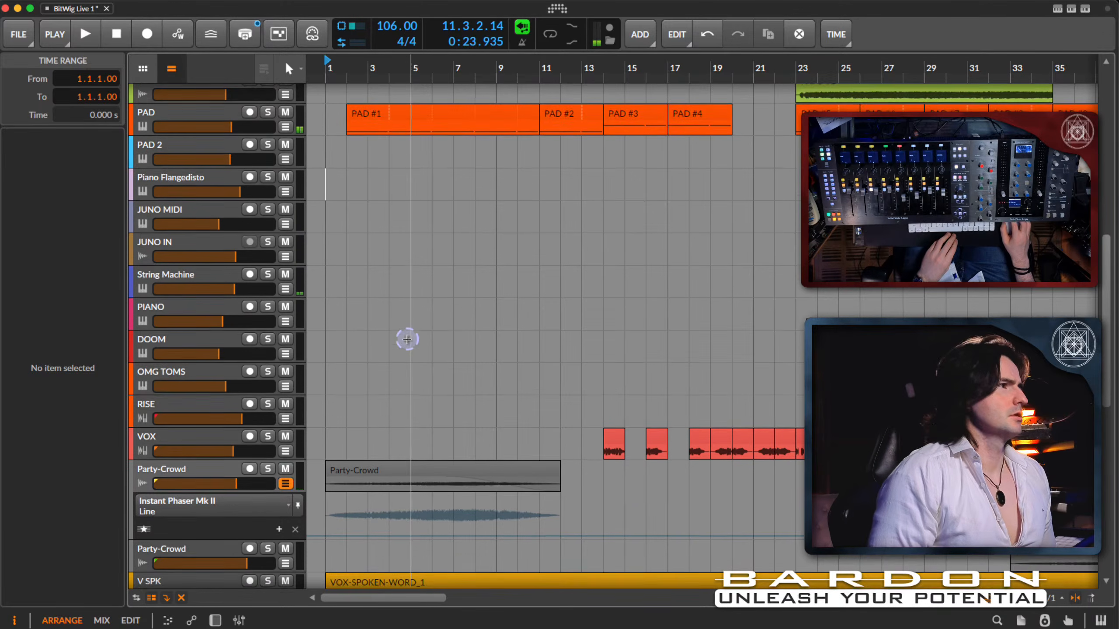
{"action": "left_click", "coordinate": [284, 486]}
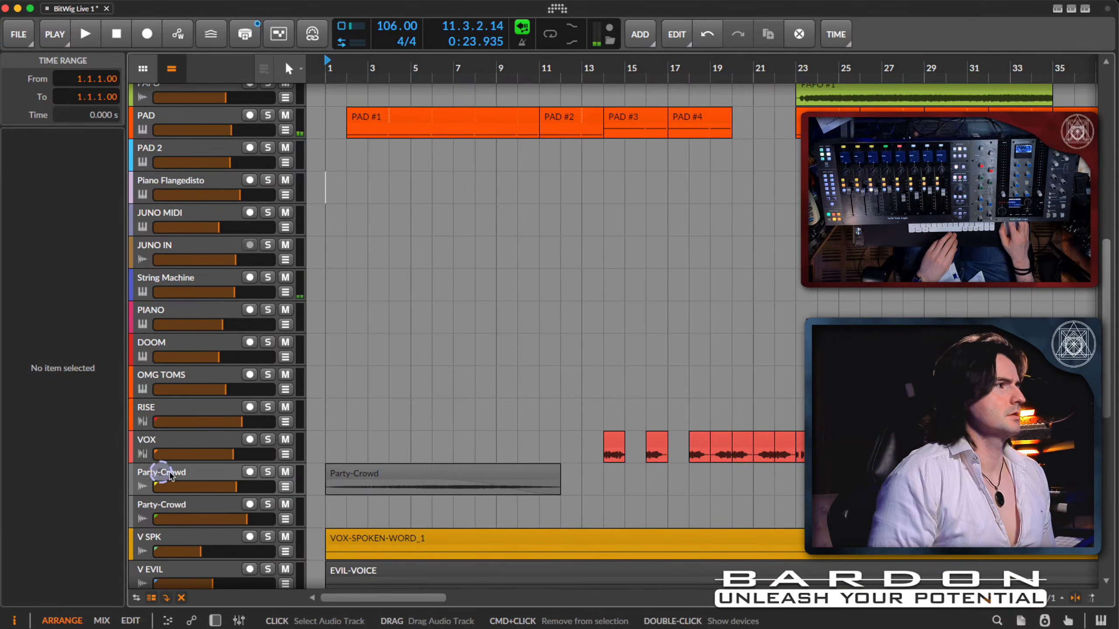
Step: Look over the arrangement around the Party-Crowd clips and vocal tracks, and place the play position at bar 89
{"action": "scroll", "coordinate": [654, 412], "scroll_direction": "up", "scroll_amount": 3}
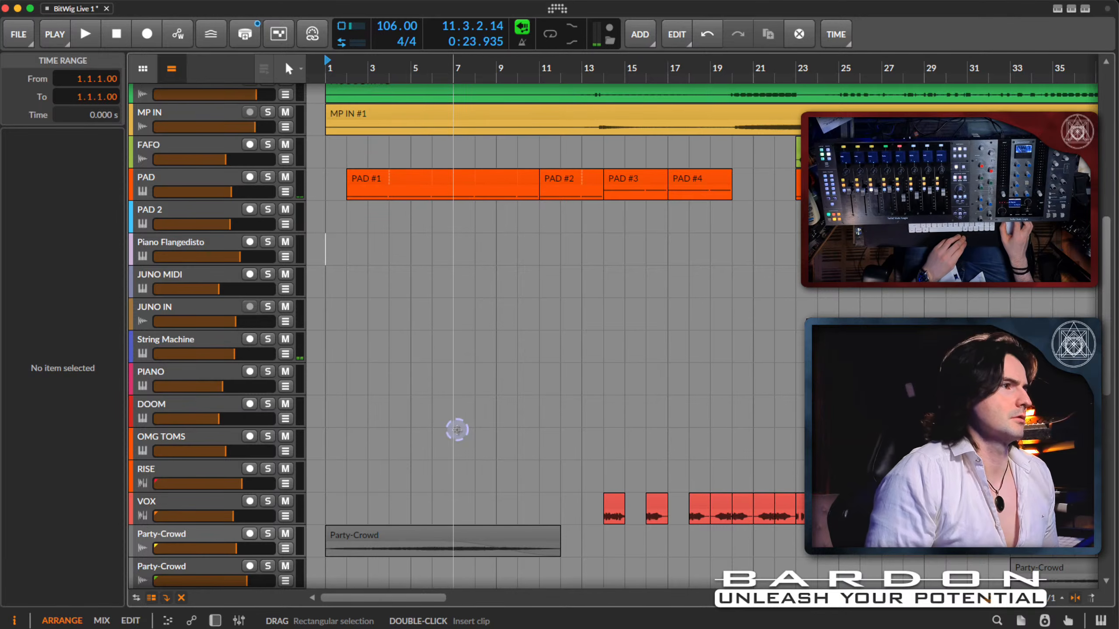
{"action": "scroll", "coordinate": [459, 431], "scroll_direction": "down", "scroll_amount": 3}
{"action": "scroll", "coordinate": [461, 431], "scroll_direction": "down", "scroll_amount": 5}
{"action": "scroll", "coordinate": [461, 431], "scroll_direction": "right", "scroll_amount": 10}
{"action": "scroll", "coordinate": [461, 431], "scroll_direction": "up", "scroll_amount": 13}
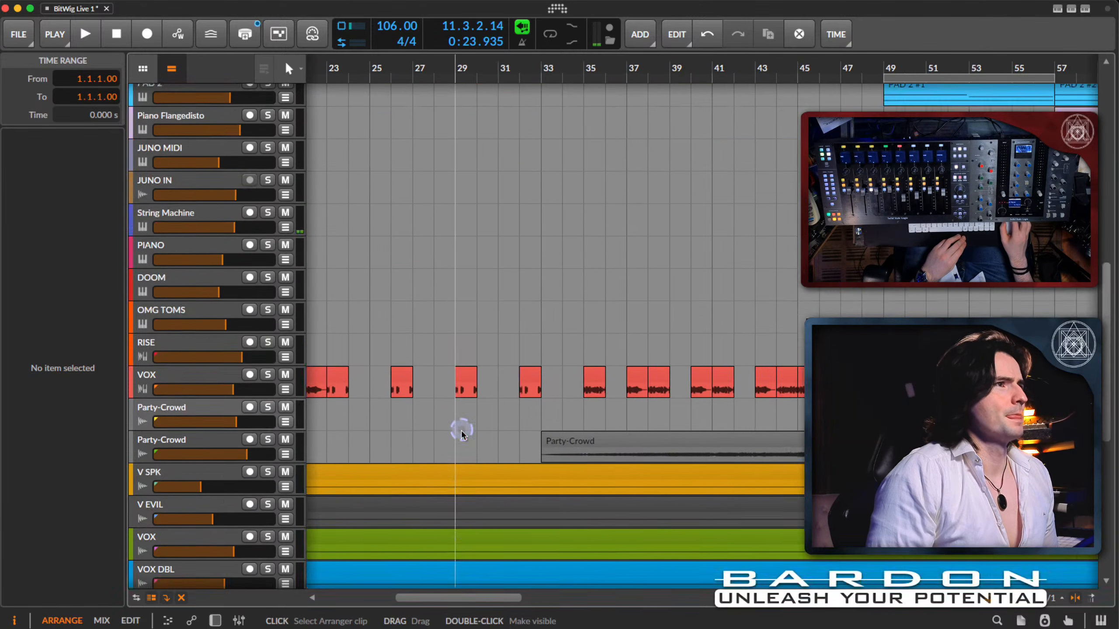
{"action": "scroll", "coordinate": [461, 430], "scroll_direction": "left", "scroll_amount": 1}
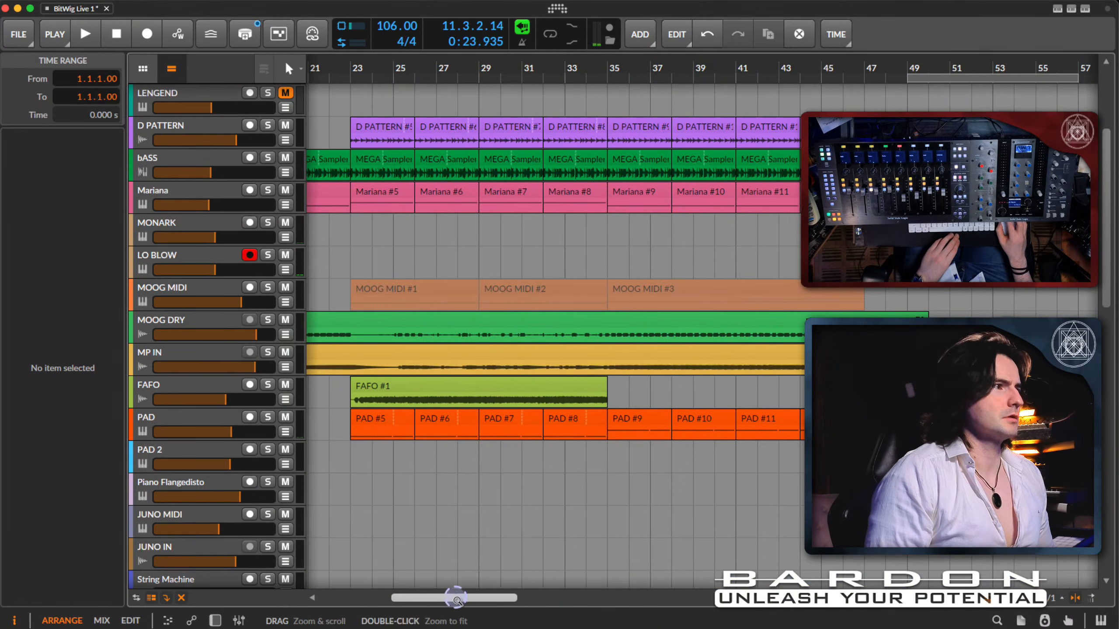
{"action": "left_click_drag", "start_coordinate": [456, 597], "coordinate": [456, 602]}
{"action": "scroll", "coordinate": [558, 431], "scroll_direction": "down", "scroll_amount": 10}
{"action": "scroll", "coordinate": [558, 431], "scroll_direction": "down", "scroll_amount": 10}
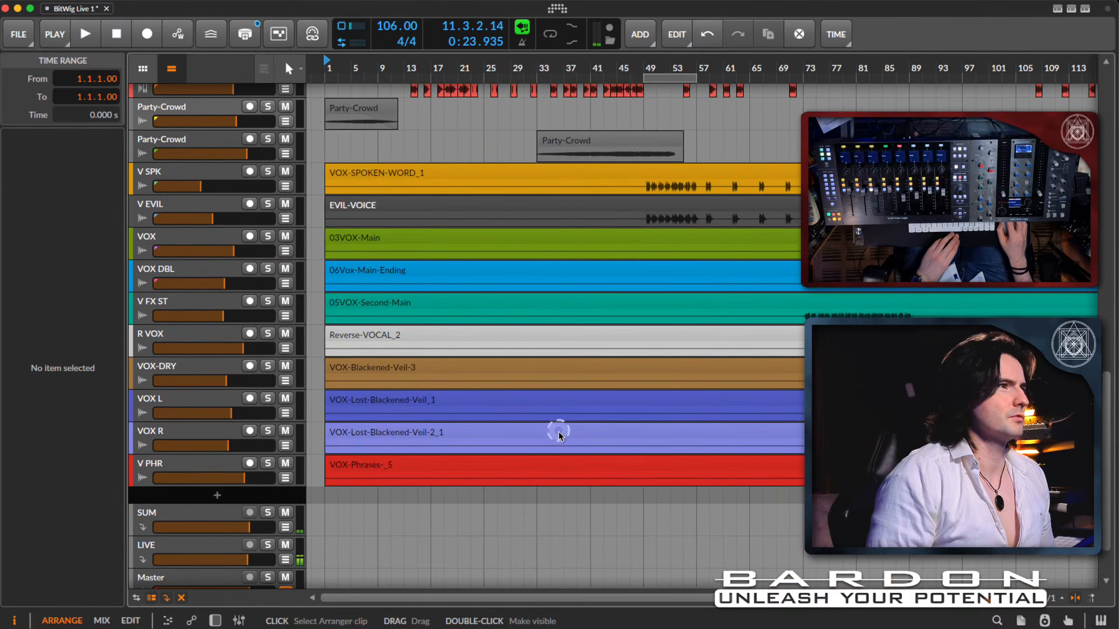
{"action": "scroll", "coordinate": [558, 431], "scroll_direction": "right", "scroll_amount": 5}
{"action": "left_click", "coordinate": [730, 149]}
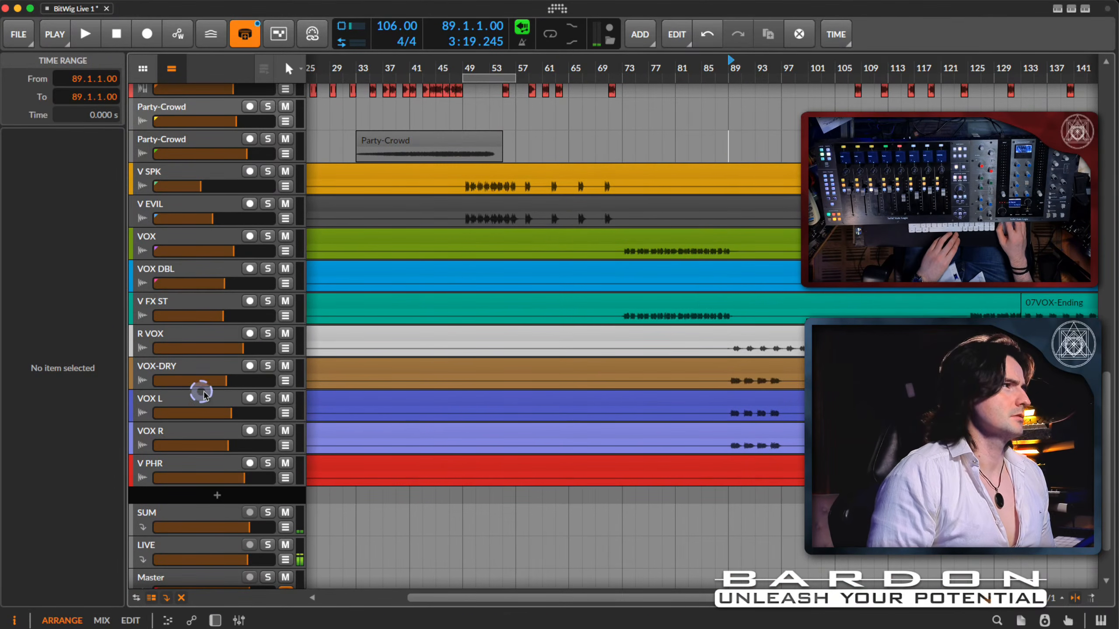
Step: Inspect the VOX-DRY, VOX L, VOX R and V PHR tracks, and briefly play the song from bar 89
{"action": "left_click", "coordinate": [205, 373]}
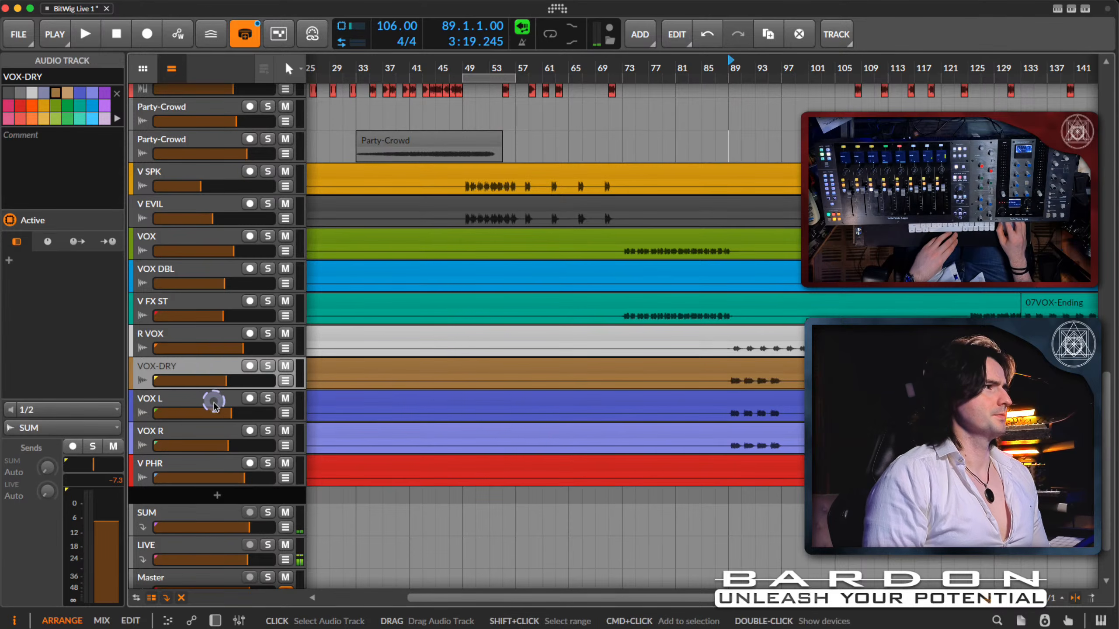
{"action": "left_click", "coordinate": [213, 400]}
{"action": "left_click", "coordinate": [217, 436]}
{"action": "left_click", "coordinate": [216, 464]}
{"action": "left_click", "coordinate": [212, 436]}
{"action": "left_click", "coordinate": [206, 399]}
{"action": "left_click", "coordinate": [208, 362]}
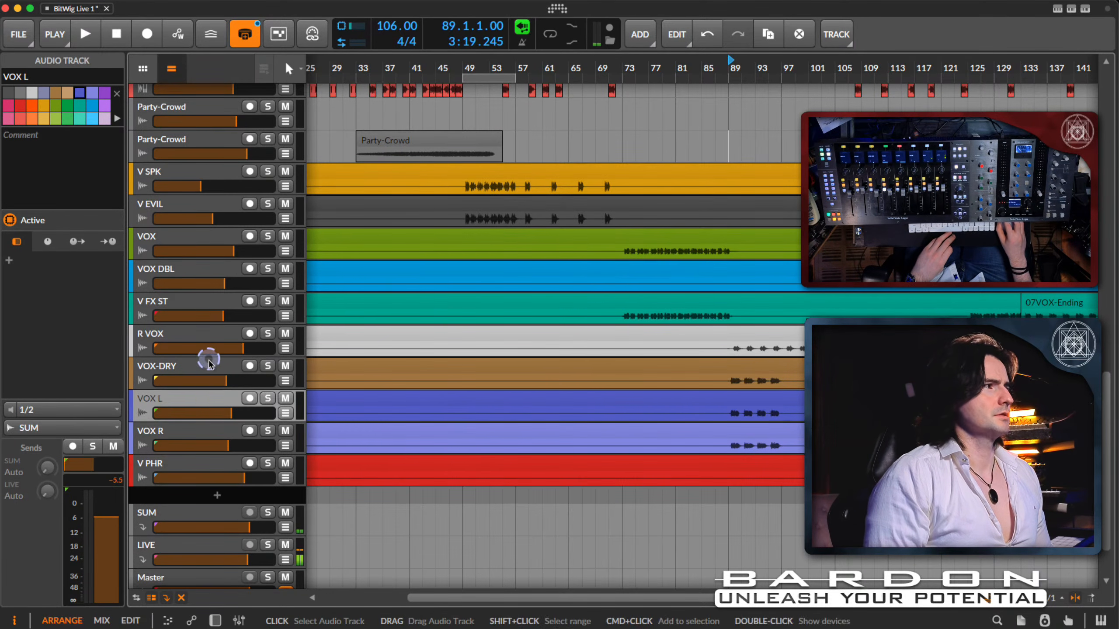
{"action": "left_click", "coordinate": [584, 388]}
{"action": "key", "text": "space"}
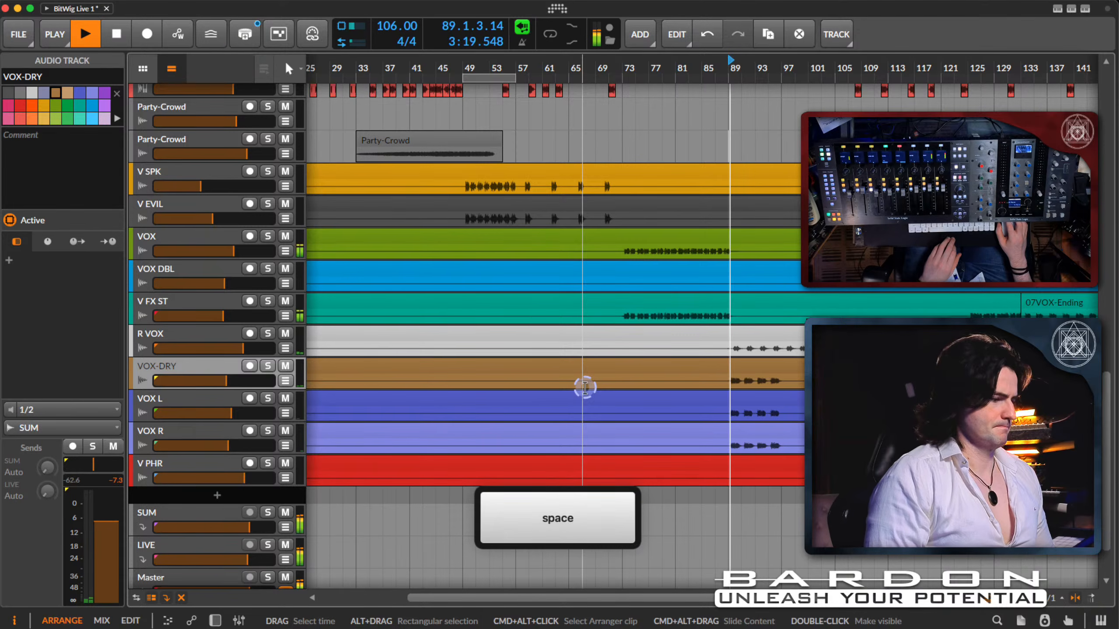
{"action": "key", "text": "space"}
Step: Rename the second Party-Crowd track as NO FING
{"action": "scroll", "coordinate": [674, 189], "scroll_direction": "up", "scroll_amount": 5}
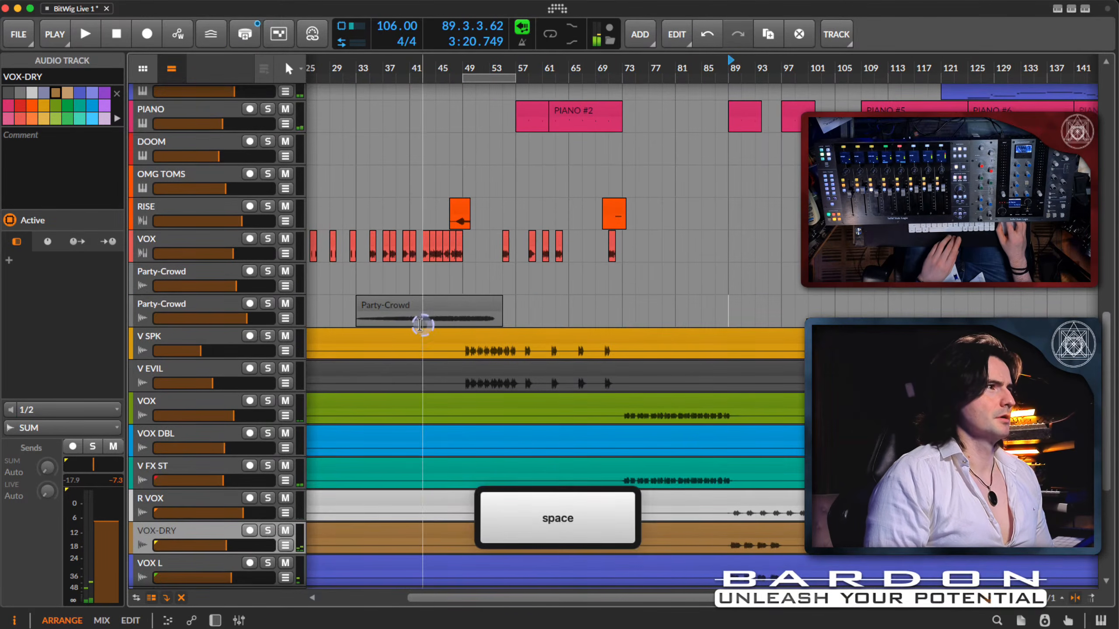
{"action": "scroll", "coordinate": [422, 292], "scroll_direction": "left", "scroll_amount": 5}
{"action": "scroll", "coordinate": [594, 314], "scroll_direction": "left", "scroll_amount": 2}
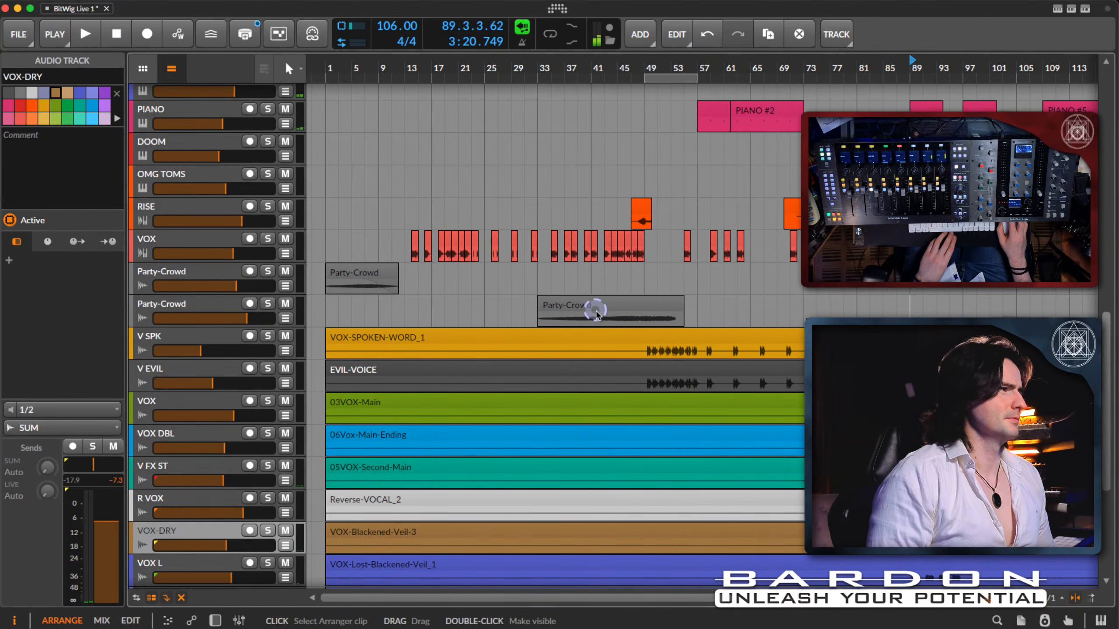
{"action": "left_click", "coordinate": [175, 304]}
{"action": "right_click", "coordinate": [175, 303]}
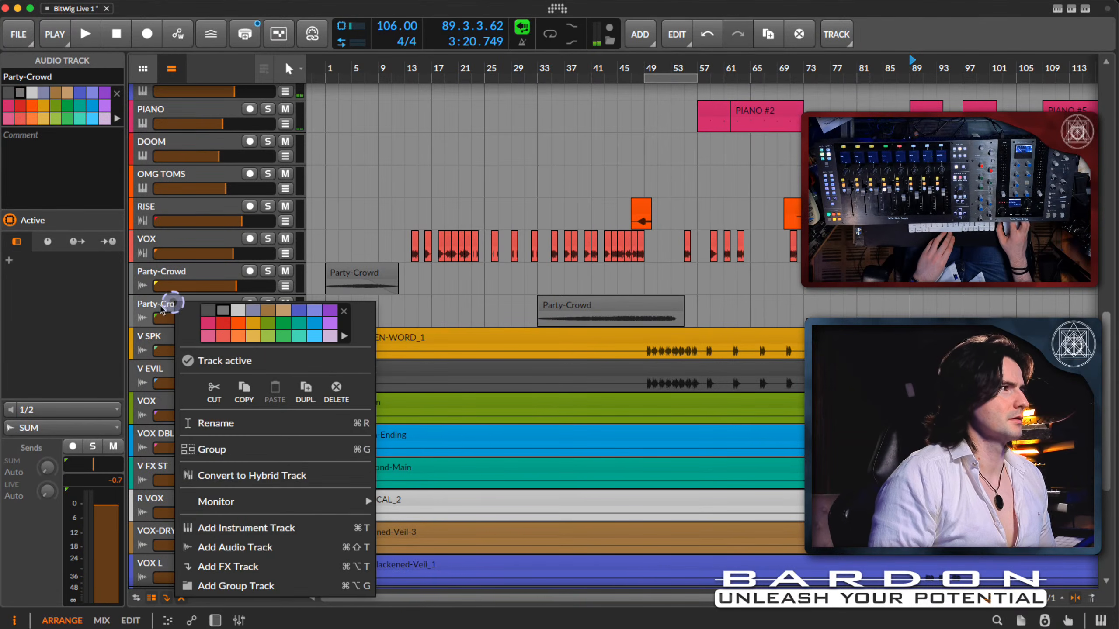
{"action": "left_click", "coordinate": [247, 425]}
{"action": "type", "text": "no f"}
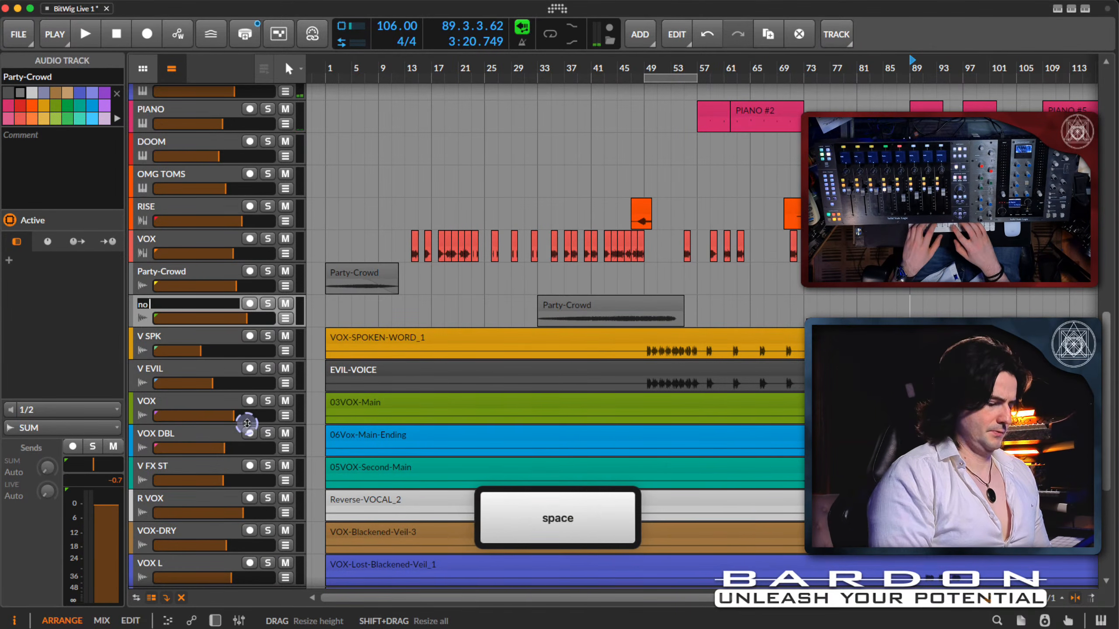
{"action": "key", "text": "BackSpace"}
{"action": "key", "text": "BackSpace"}
{"action": "key", "text": "BackSpace"}
{"action": "key", "text": "Caps_Lock"}
{"action": "type", "text": "NO"}
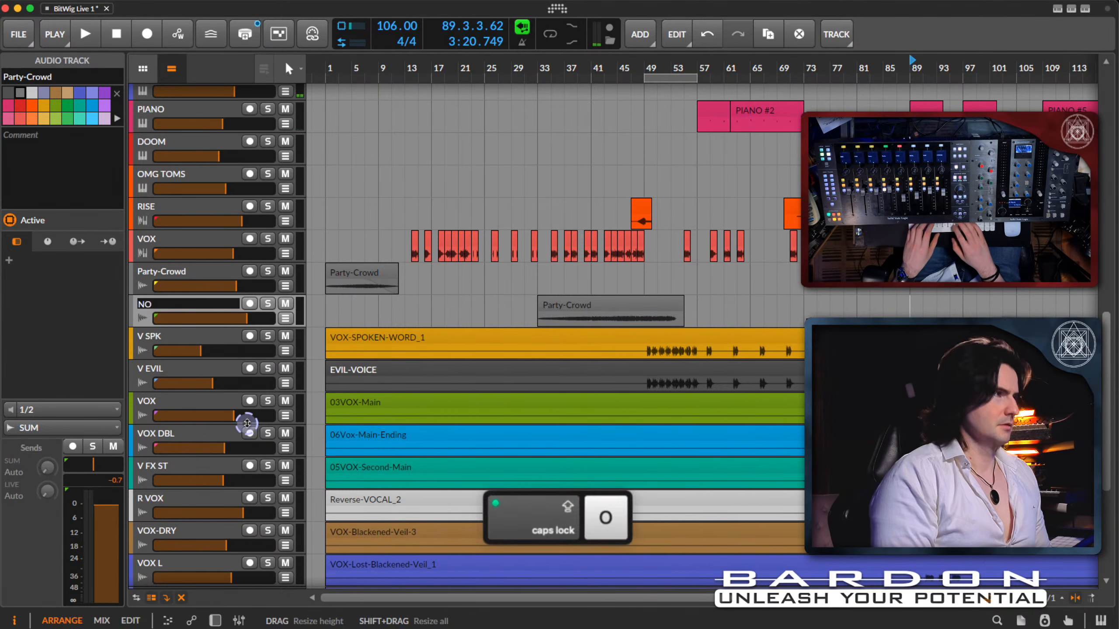
{"action": "type", "text": " F"}
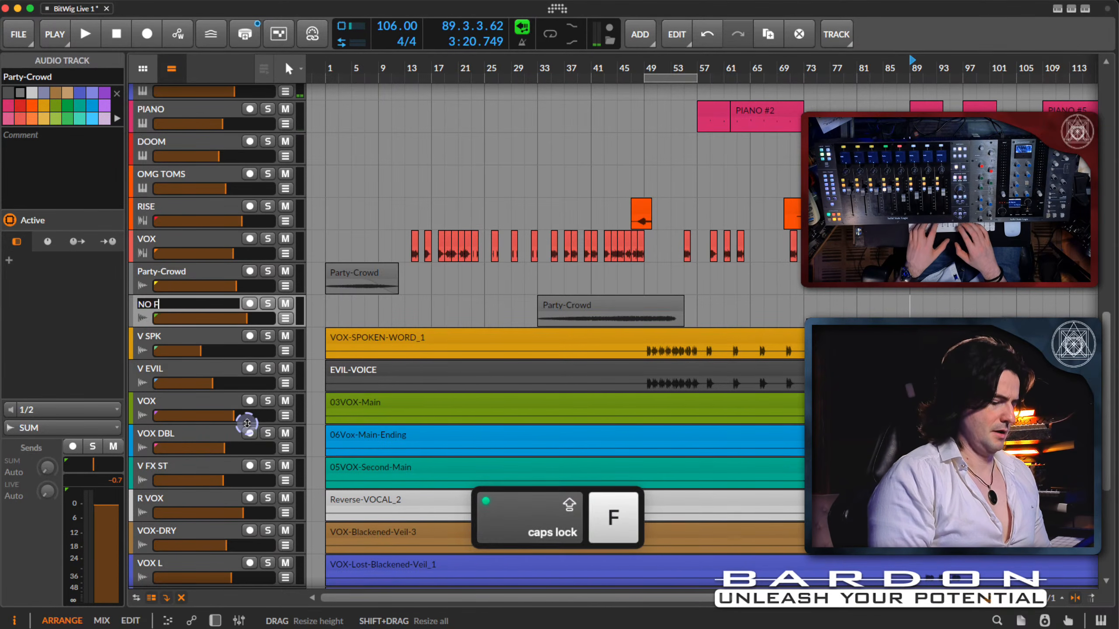
{"action": "type", "text": "ING"}
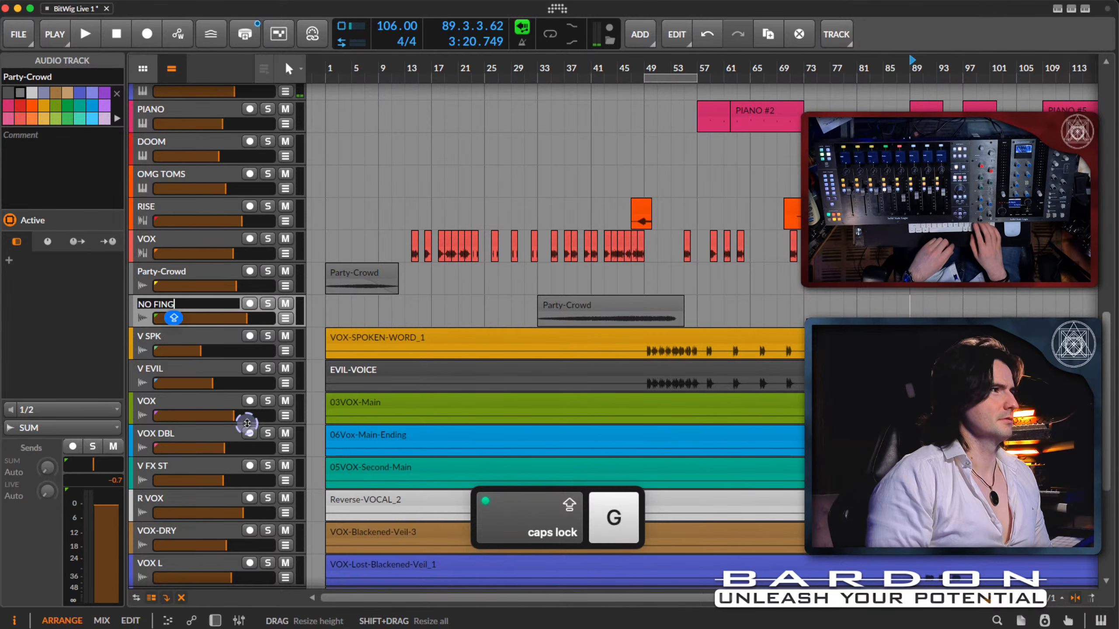
{"action": "key", "text": "Return"}
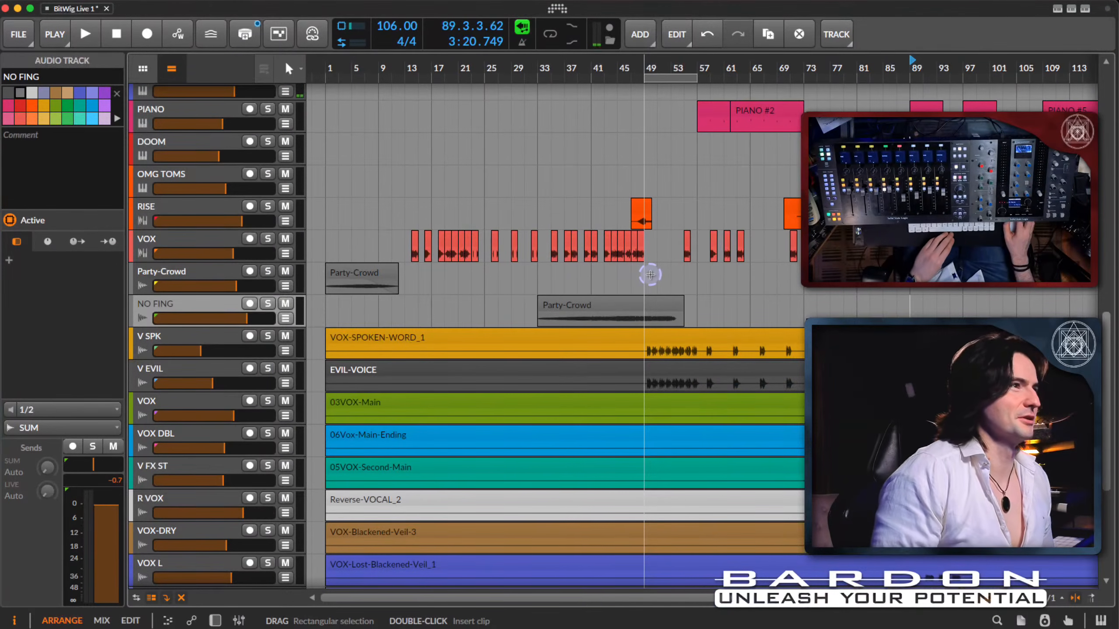
Step: Play the NO FING track soloed from bar 49, then unsolo it and stop playback
{"action": "left_click", "coordinate": [650, 275]}
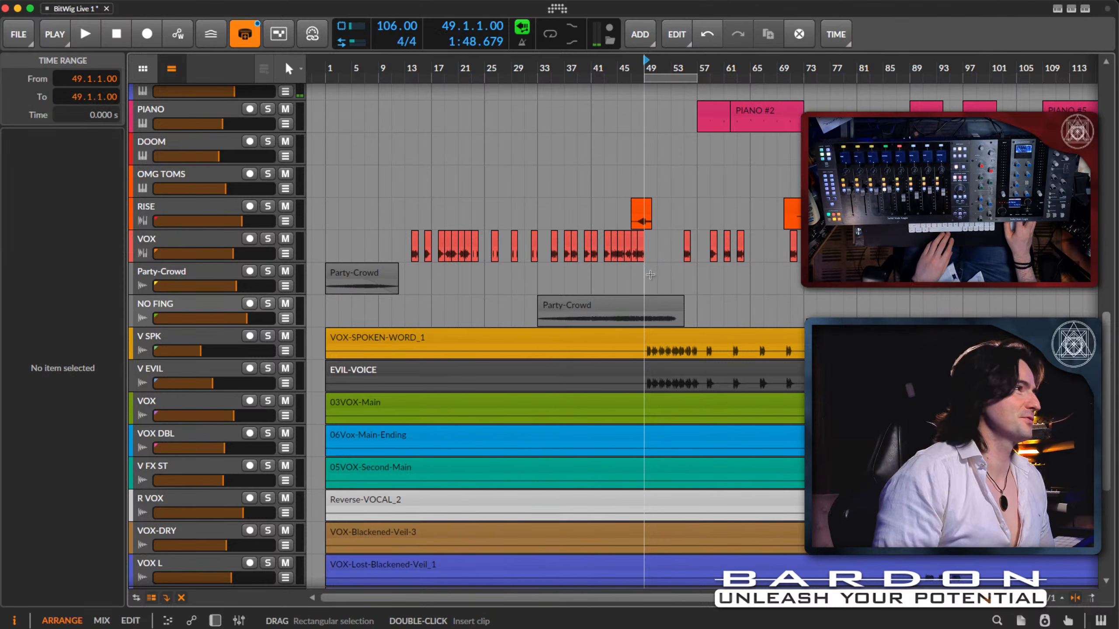
{"action": "left_click", "coordinate": [267, 304]}
{"action": "key", "text": "space"}
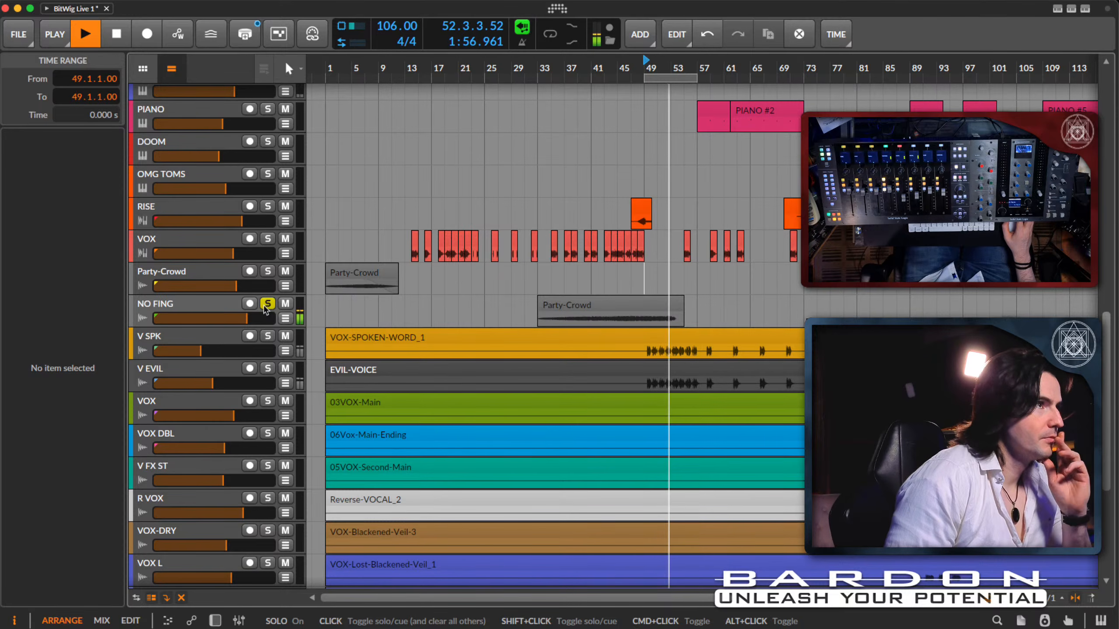
{"action": "left_click", "coordinate": [268, 304]}
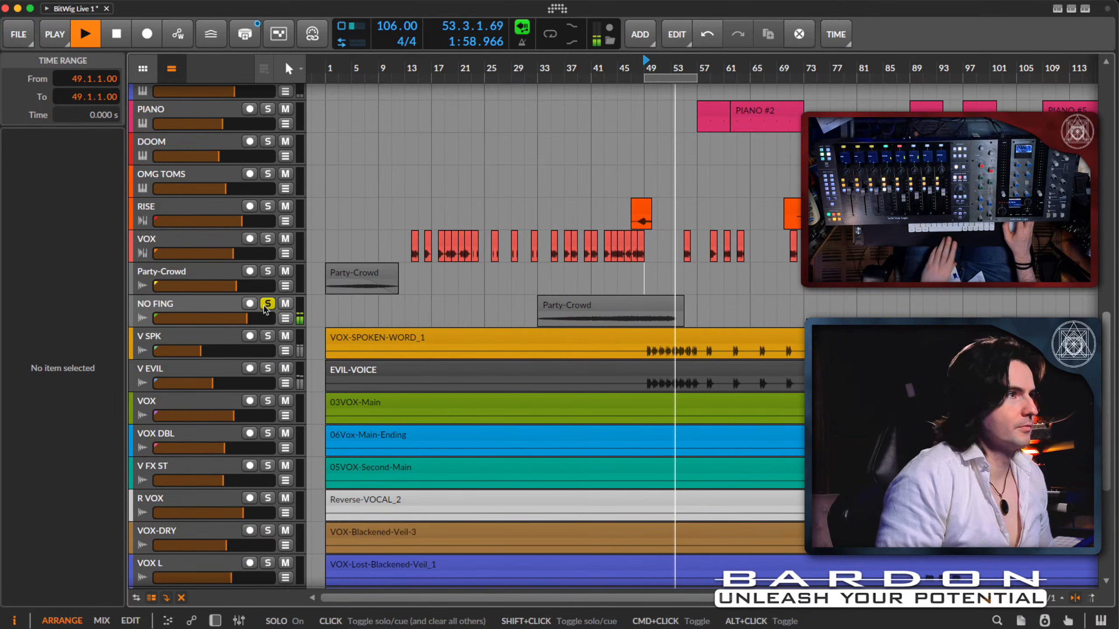
{"action": "key", "text": "space"}
Step: Move the crowd clip on the NO FING track to start at bar 29 and give it a fade-in of 17.2.2.05
{"action": "left_click_drag", "start_coordinate": [656, 308], "coordinate": [632, 302]}
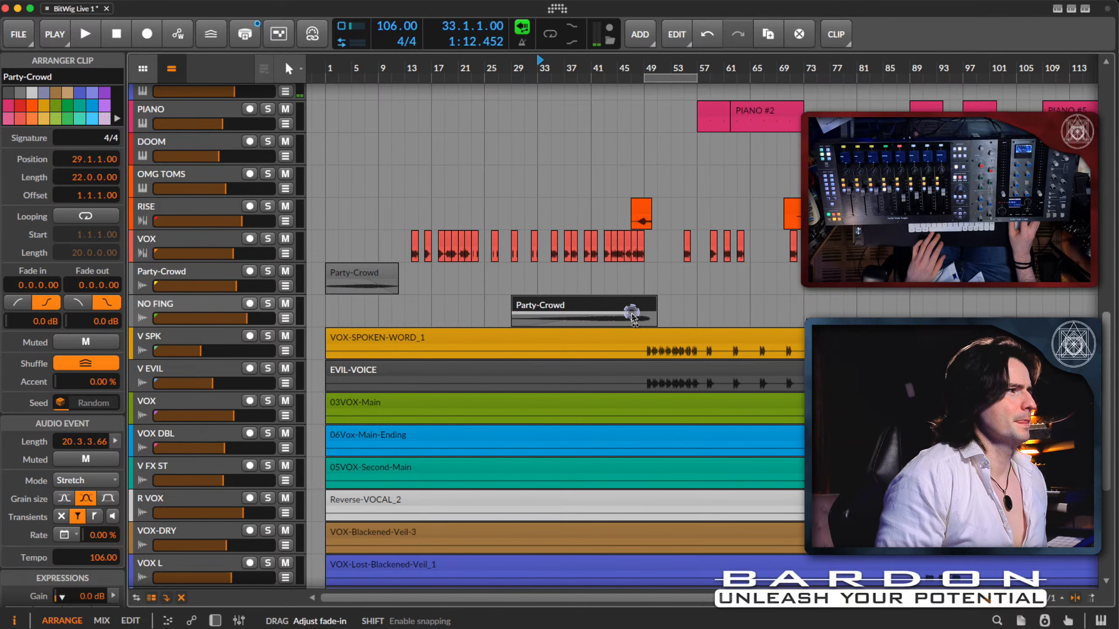
{"action": "left_click_drag", "start_coordinate": [631, 314], "coordinate": [615, 278]}
Step: Play from bar 29 to check the faded-in NO FING crowd against the song, and examine the clip's end
{"action": "scroll", "coordinate": [616, 278], "scroll_direction": "down", "scroll_amount": 1}
{"action": "scroll", "coordinate": [616, 277], "scroll_direction": "down", "scroll_amount": 6}
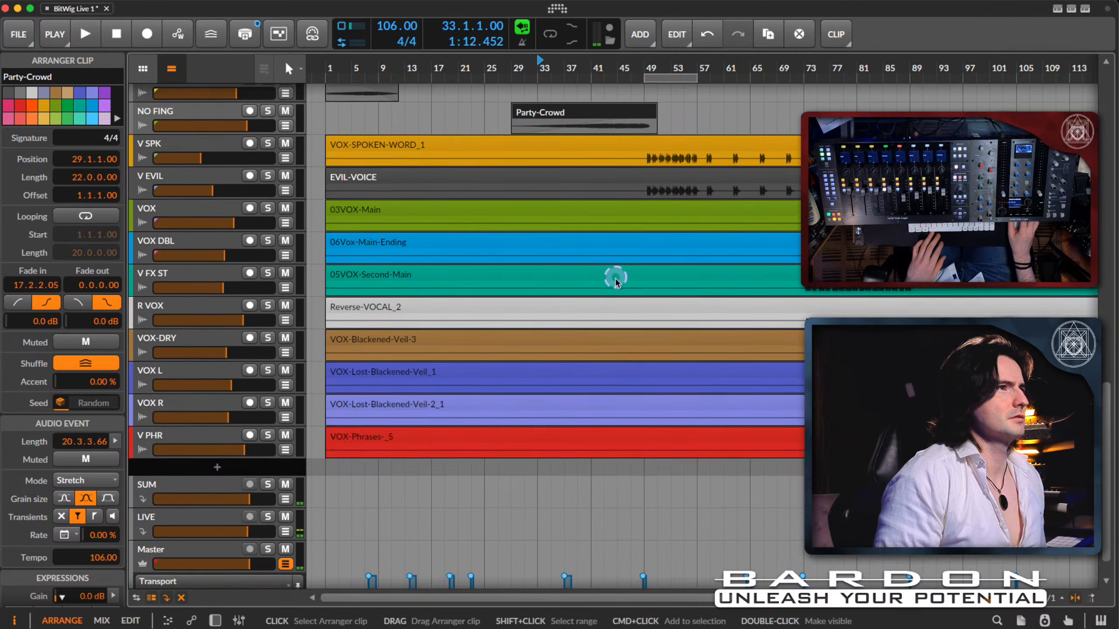
{"action": "scroll", "coordinate": [615, 278], "scroll_direction": "up", "scroll_amount": 8}
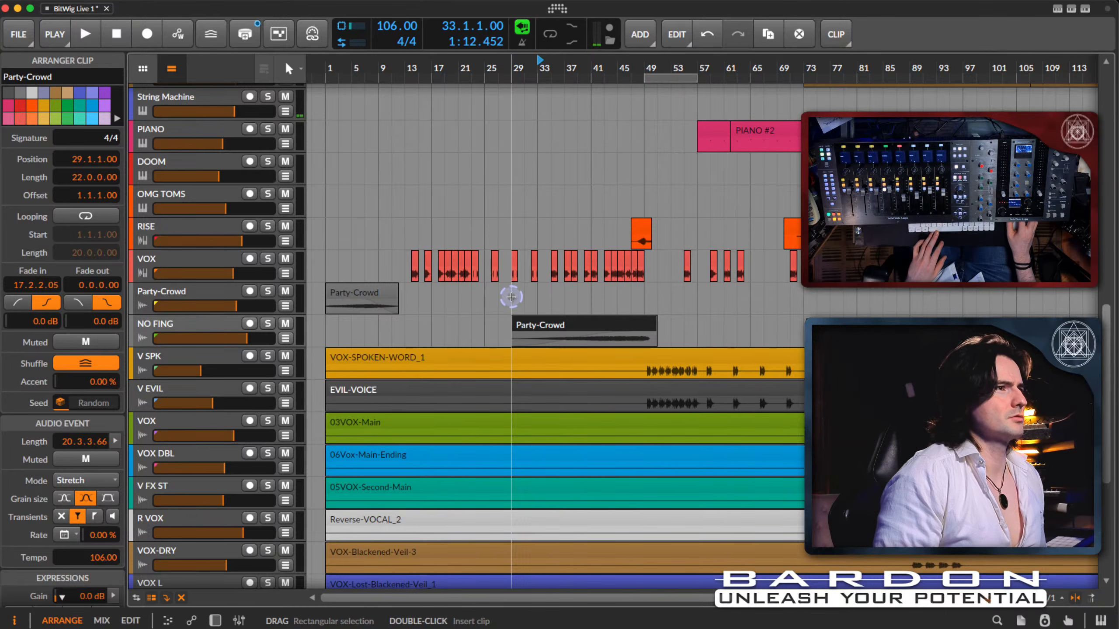
{"action": "scroll", "coordinate": [511, 296], "scroll_direction": "down", "scroll_amount": 8}
{"action": "scroll", "coordinate": [511, 295], "scroll_direction": "up", "scroll_amount": 7}
{"action": "scroll", "coordinate": [512, 294], "scroll_direction": "right", "scroll_amount": 2}
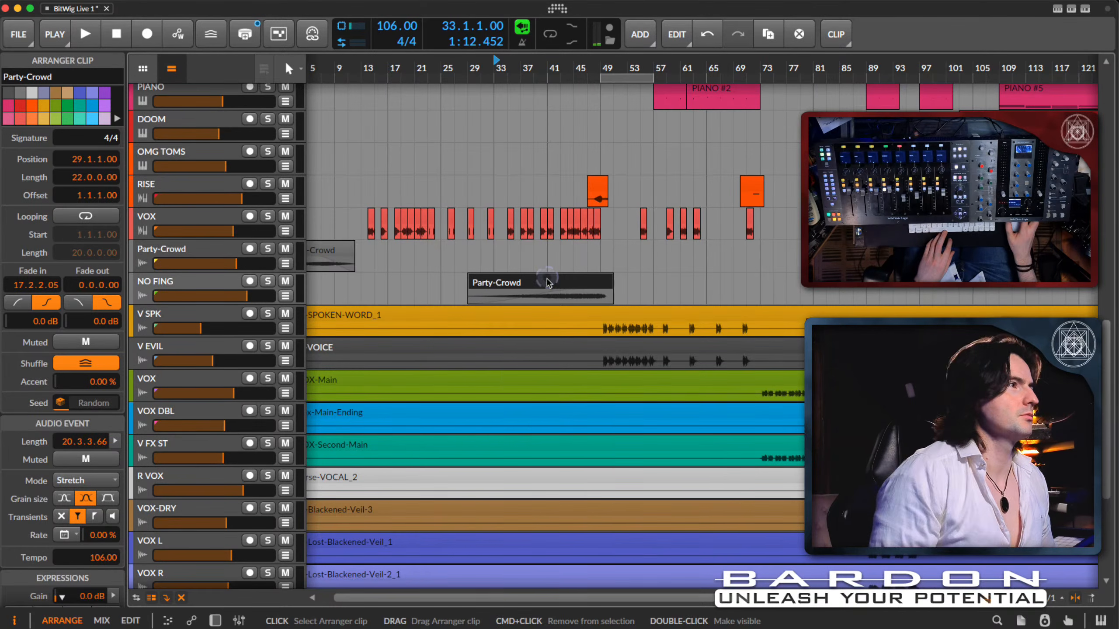
{"action": "left_click", "coordinate": [462, 255]}
{"action": "key", "text": "space"}
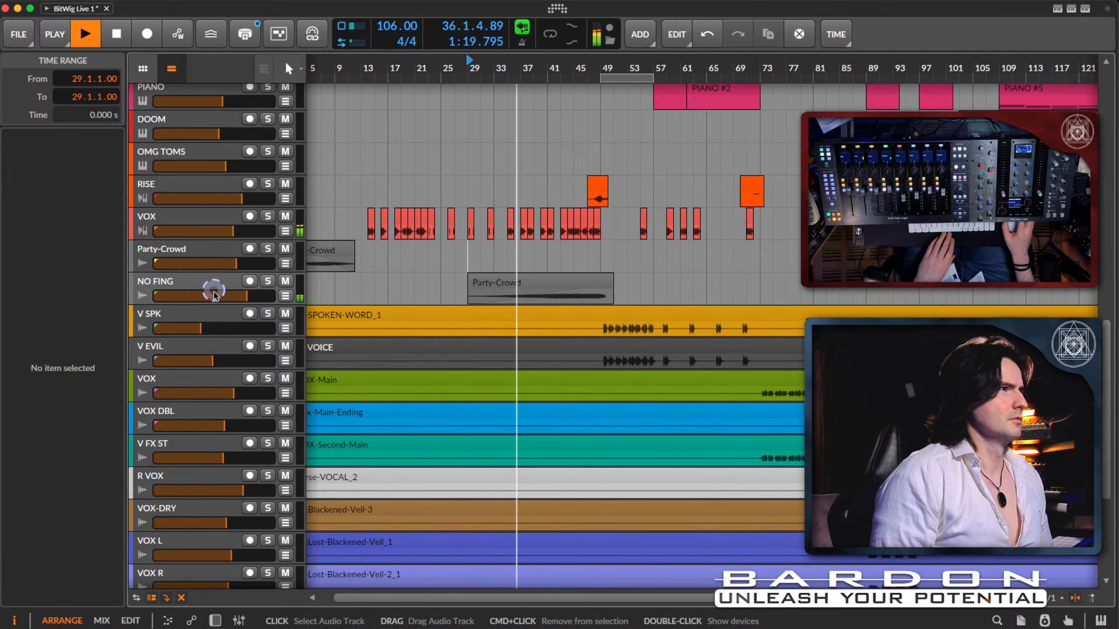
{"action": "key", "text": "o"}
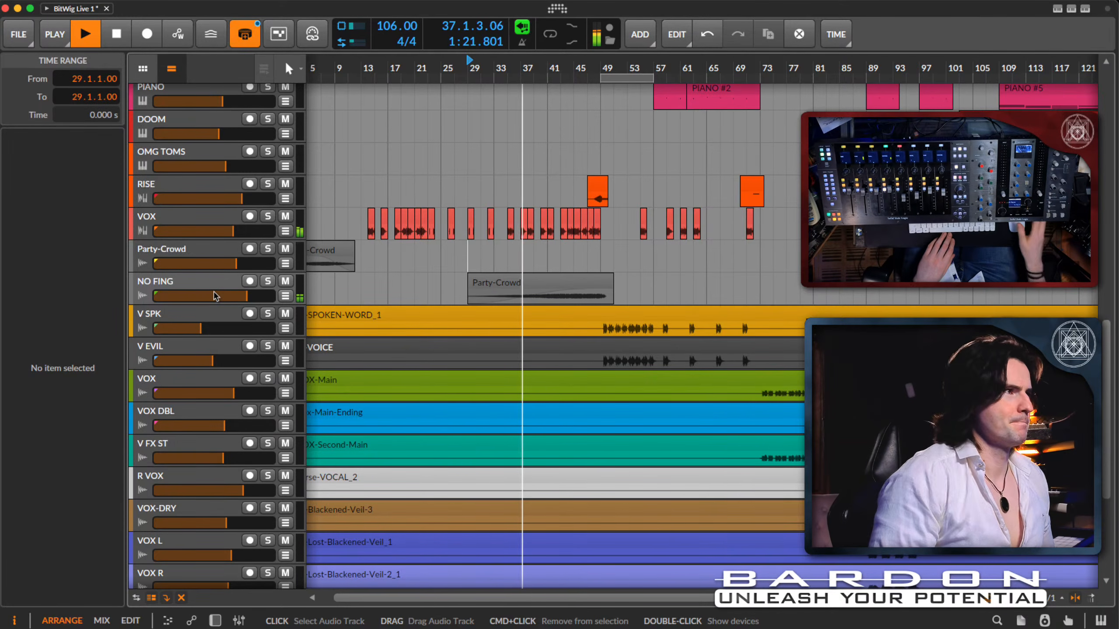
{"action": "key", "text": "o"}
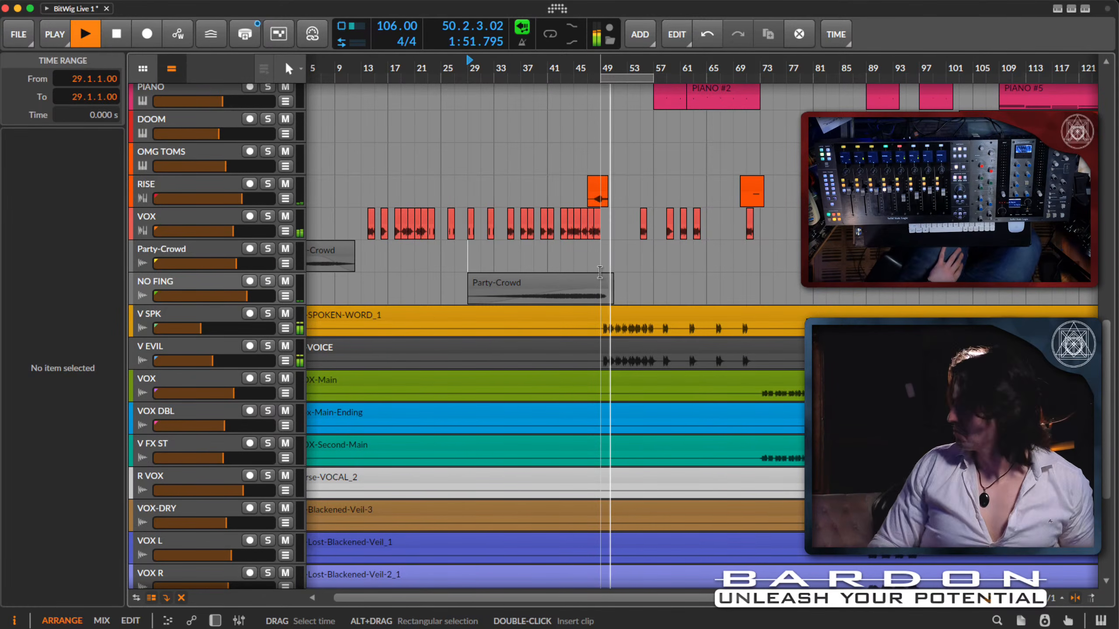
{"action": "key", "text": "space"}
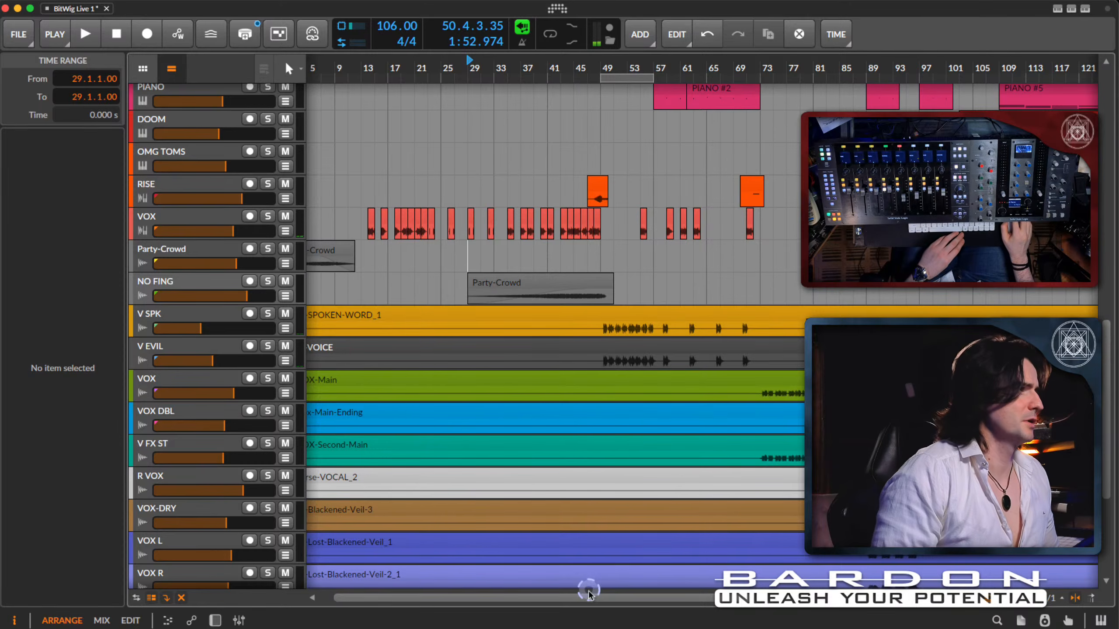
{"action": "left_click_drag", "start_coordinate": [589, 599], "coordinate": [549, 291]}
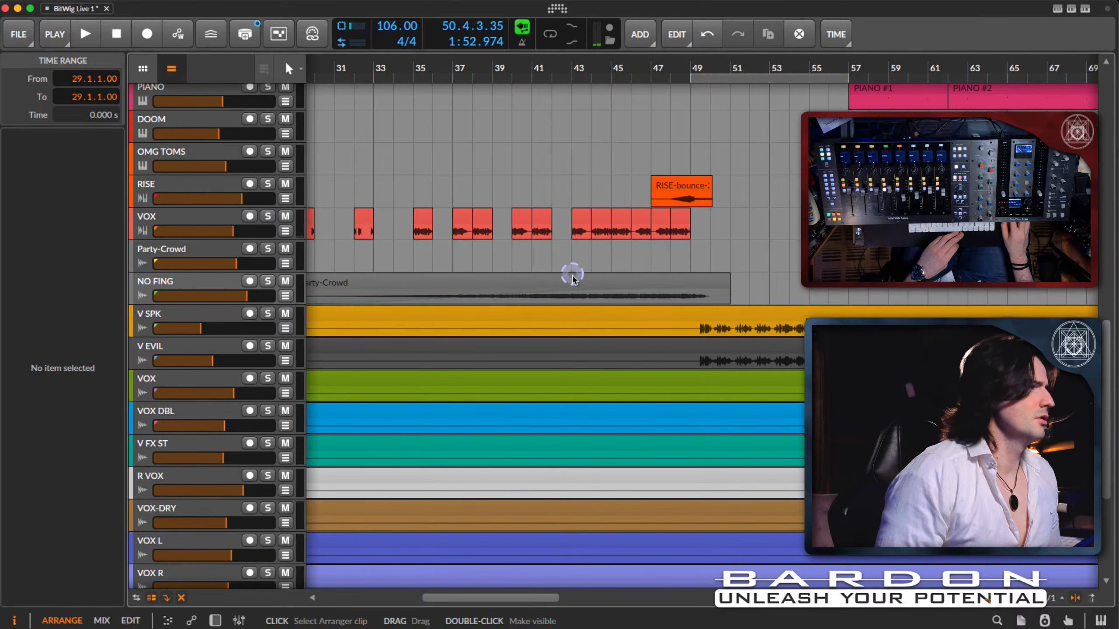
Step: Move the crowd clip on the NO FING track to start at bar 28 and play from bar 46 to check its end
{"action": "scroll", "coordinate": [572, 278], "scroll_direction": "left", "scroll_amount": 2}
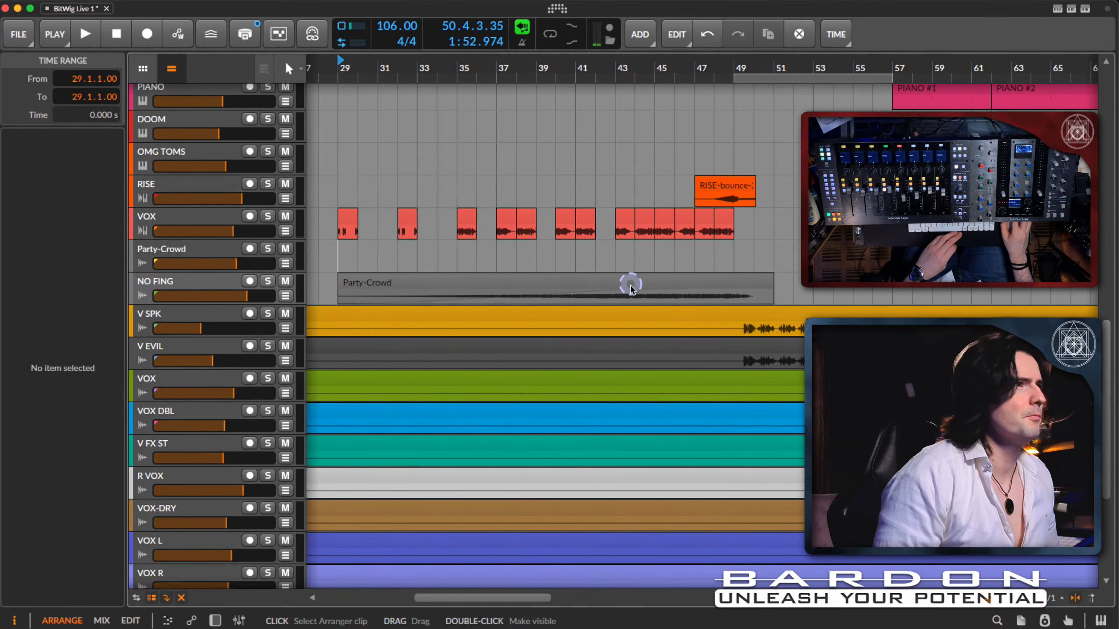
{"action": "scroll", "coordinate": [631, 287], "scroll_direction": "left", "scroll_amount": 2}
{"action": "left_click_drag", "start_coordinate": [781, 284], "coordinate": [758, 286]}
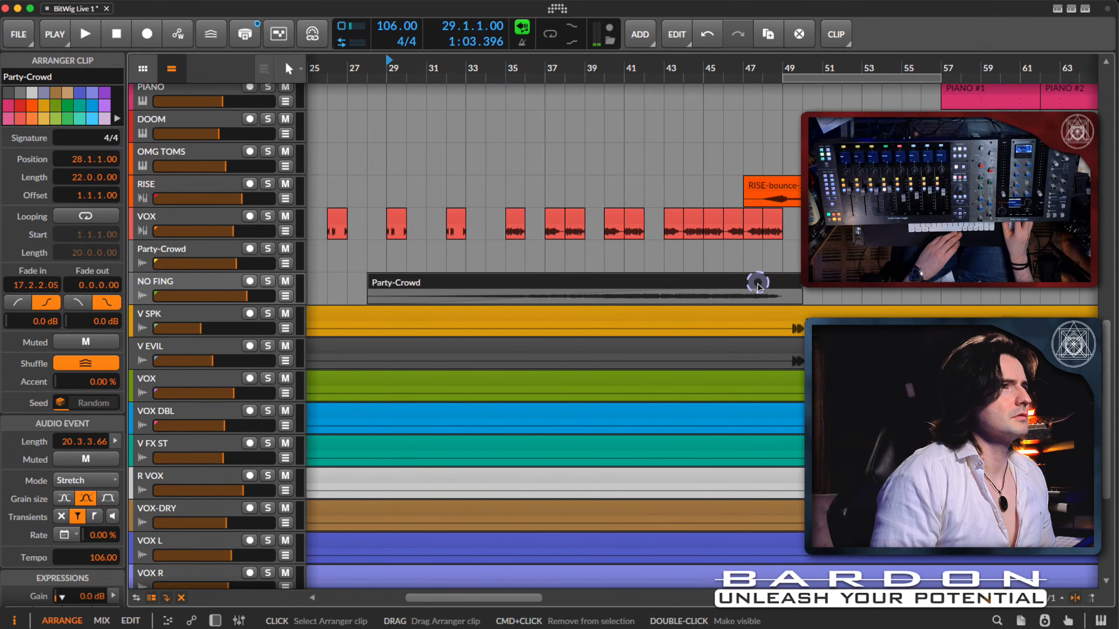
{"action": "left_click", "coordinate": [732, 157]}
{"action": "key", "text": "space"}
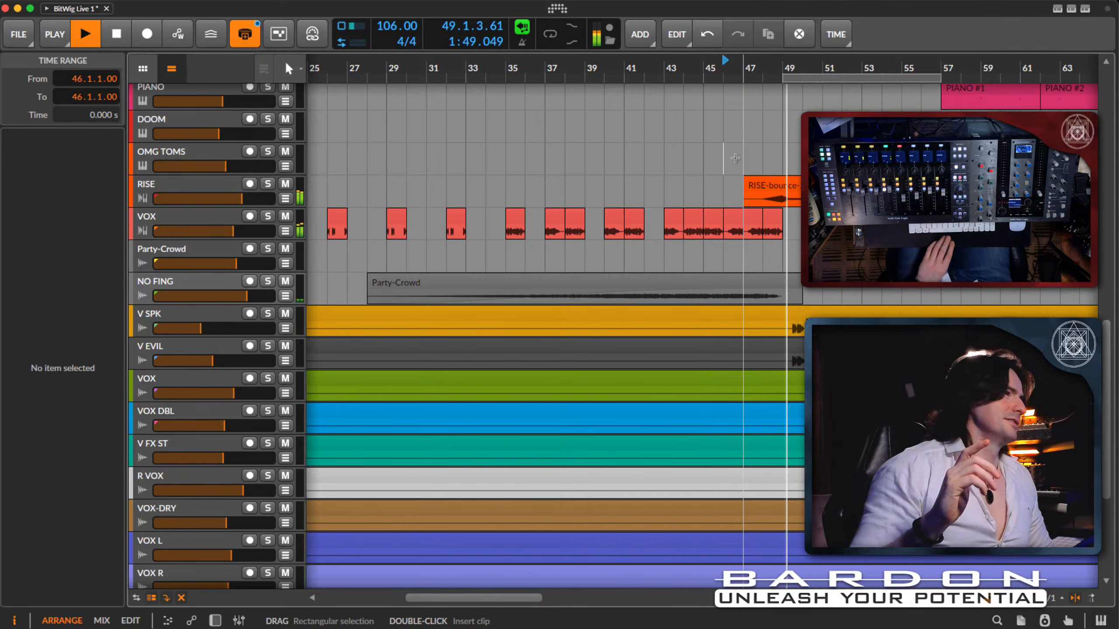
{"action": "key", "text": "space"}
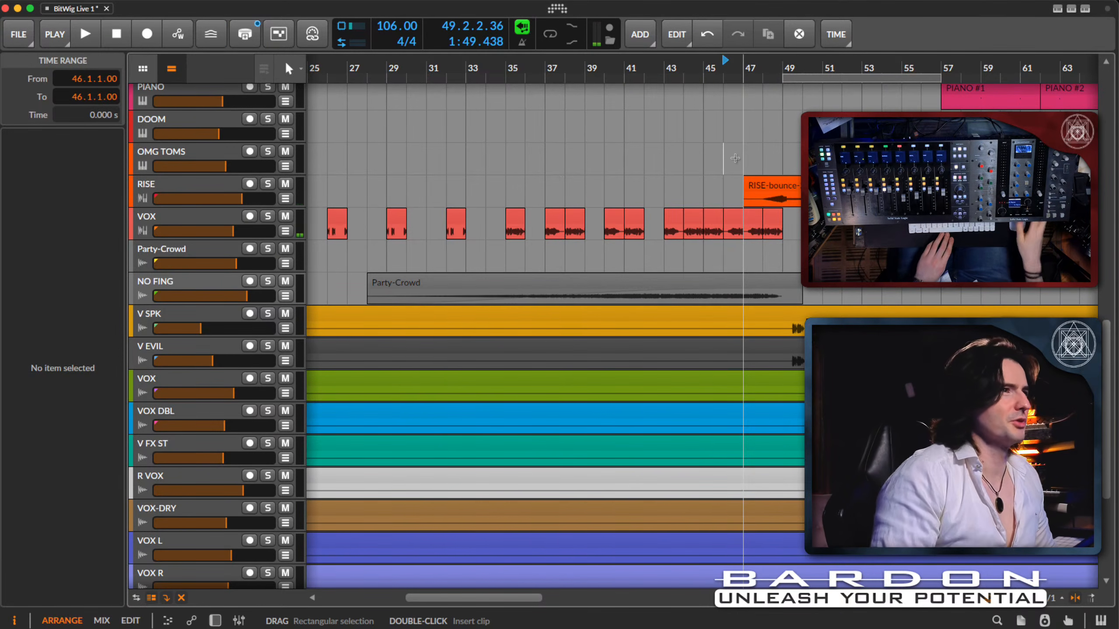
Step: Split the NO FING crowd clip at bars 47 and 49 and delete the piece after bar 49
{"action": "left_click", "coordinate": [741, 265]}
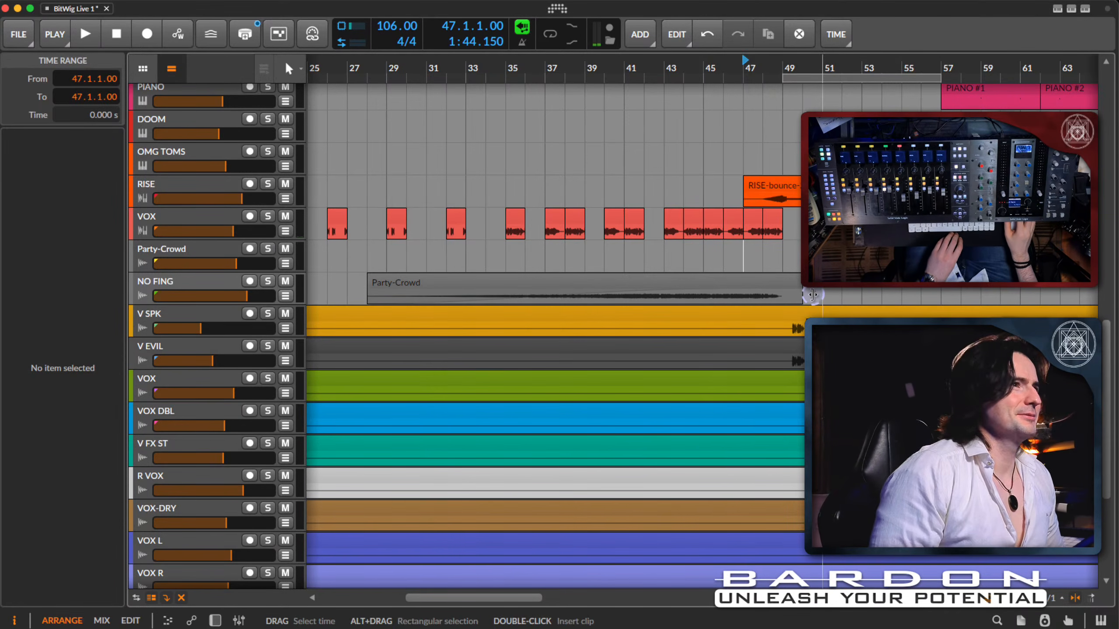
{"action": "left_click_drag", "start_coordinate": [814, 296], "coordinate": [761, 296]}
{"action": "left_click", "coordinate": [781, 284]}
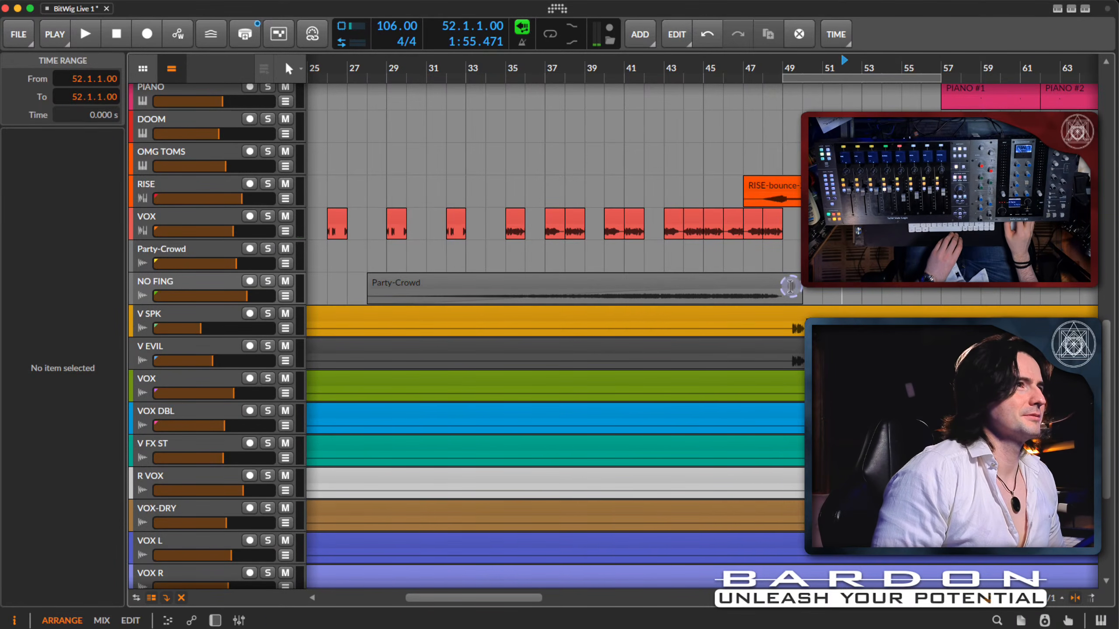
{"action": "left_click", "coordinate": [762, 285]}
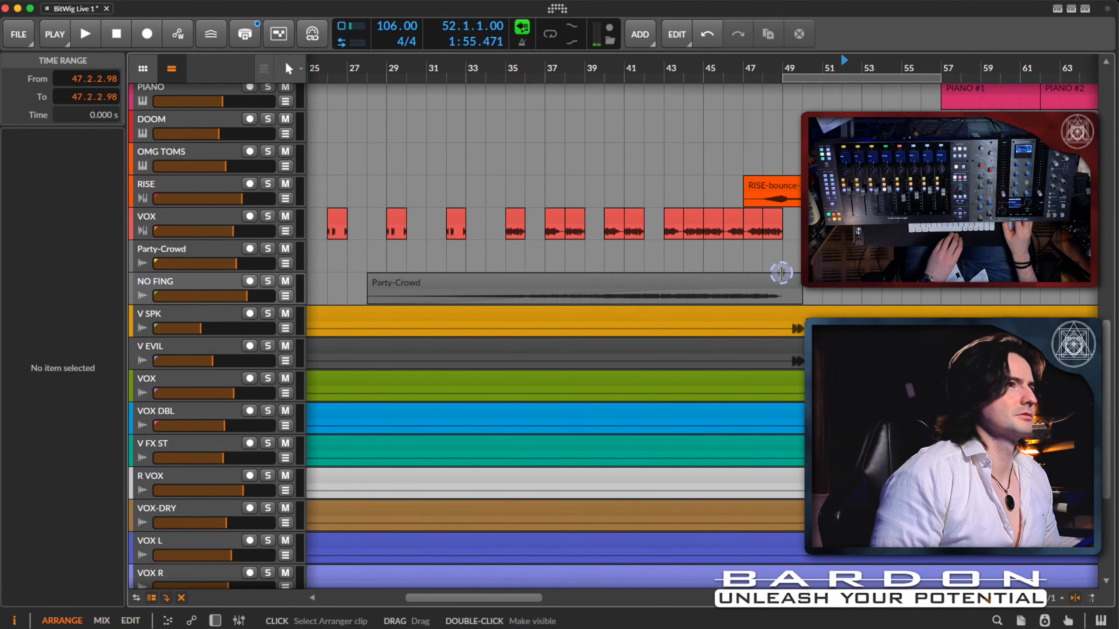
{"action": "left_click_drag", "start_coordinate": [782, 269], "coordinate": [742, 284]}
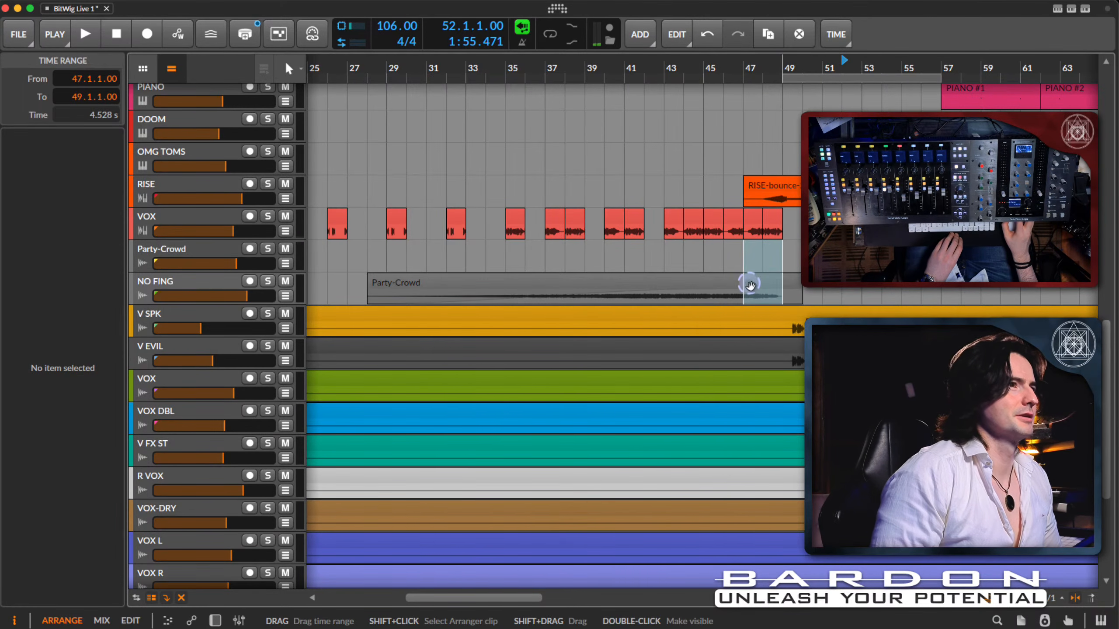
{"action": "right_click", "coordinate": [749, 285]}
{"action": "left_click", "coordinate": [767, 286]}
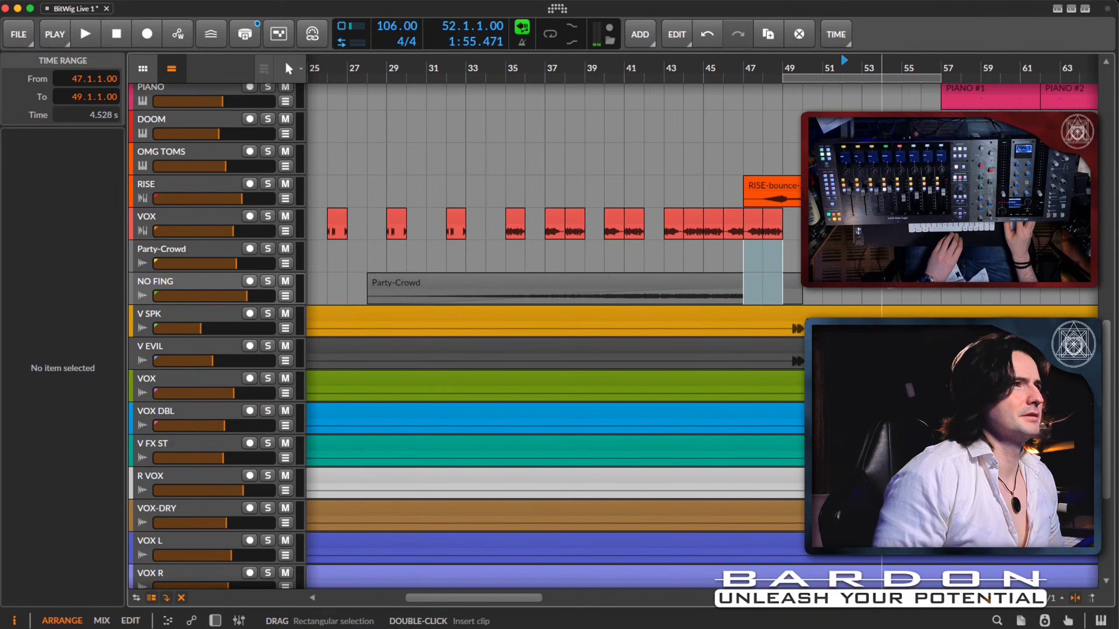
{"action": "key", "text": "super+v"}
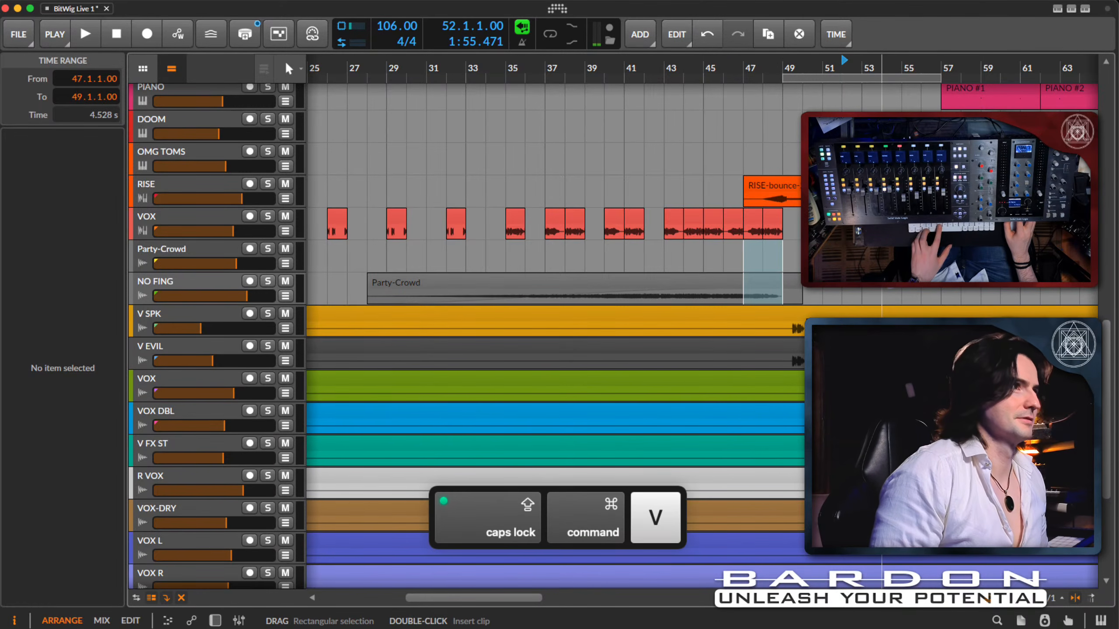
{"action": "right_click", "coordinate": [774, 271]}
{"action": "left_click", "coordinate": [798, 338]}
{"action": "left_click", "coordinate": [841, 284]}
{"action": "left_click", "coordinate": [789, 284]}
{"action": "key", "text": "Caps_Lock"}
{"action": "key", "text": "BackSpace"}
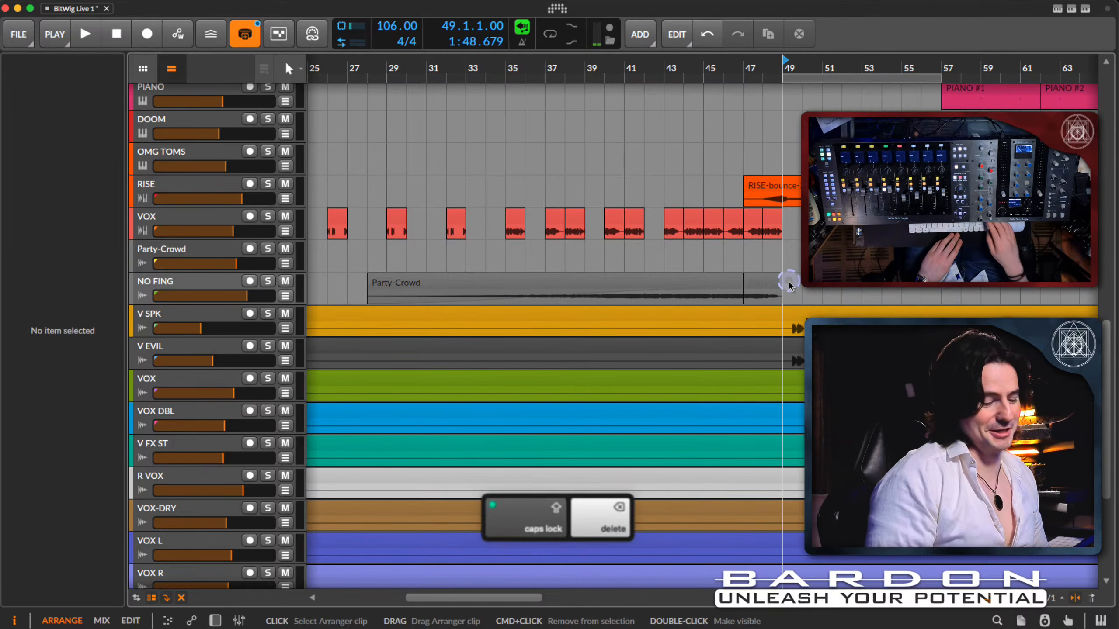
Step: Add a new instrument track below NO FING and route its output to SUM
{"action": "left_click", "coordinate": [757, 283]}
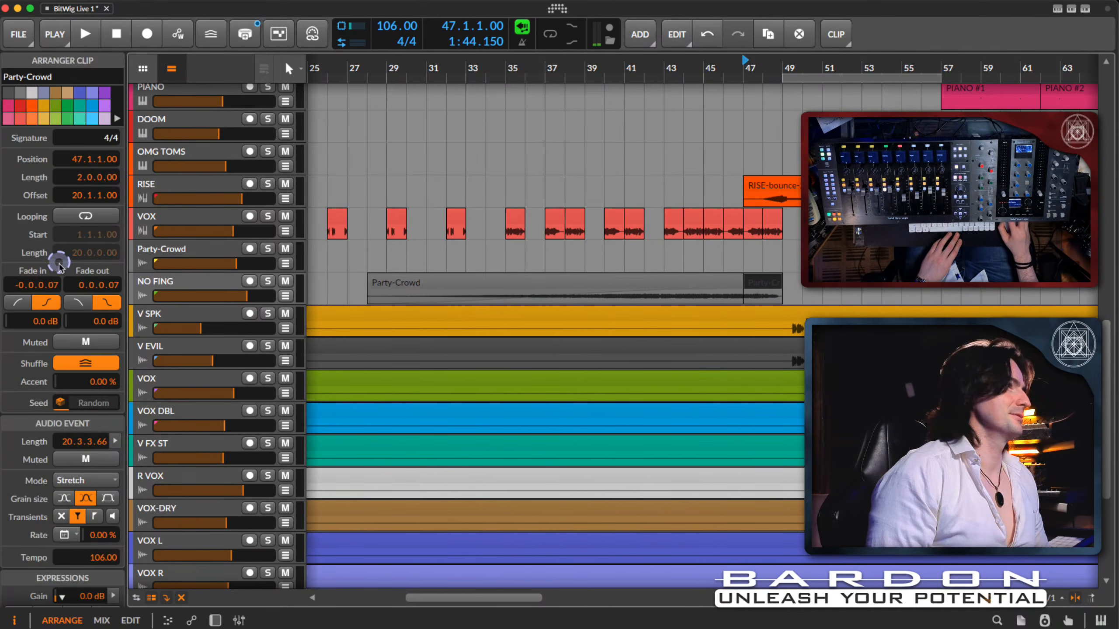
{"action": "left_click", "coordinate": [146, 283]}
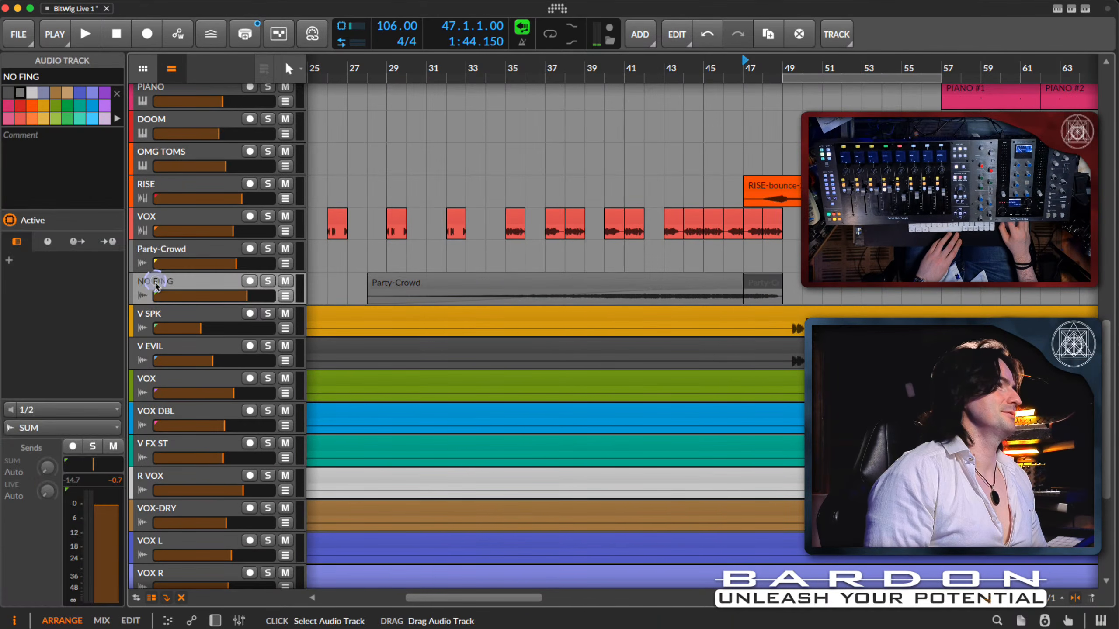
{"action": "left_click", "coordinate": [836, 34]}
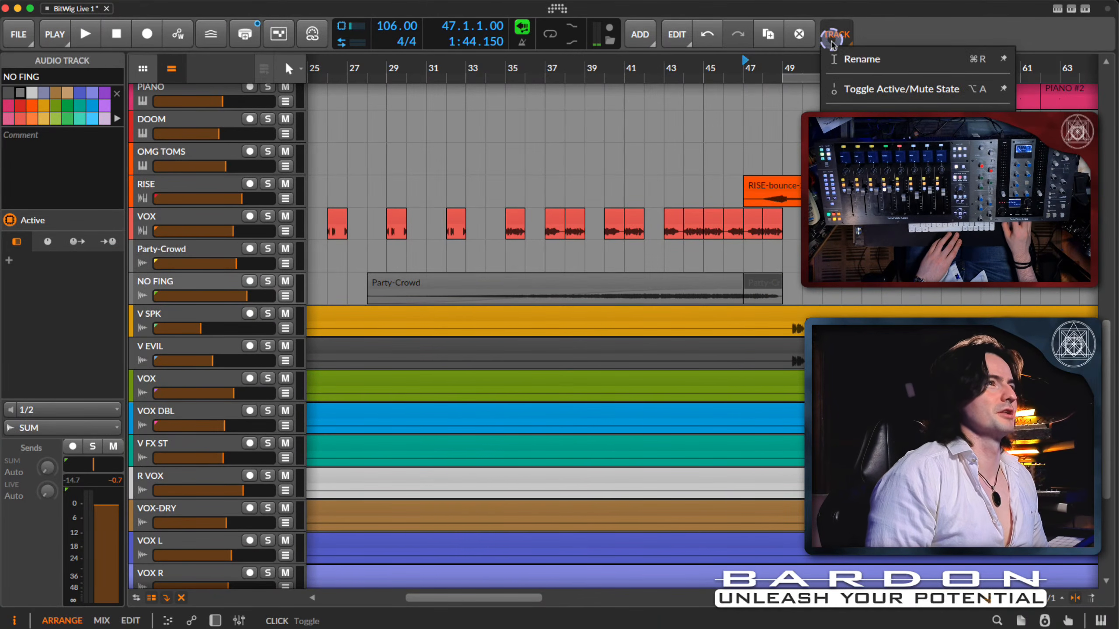
{"action": "left_click", "coordinate": [639, 34]}
{"action": "left_click", "coordinate": [704, 60]}
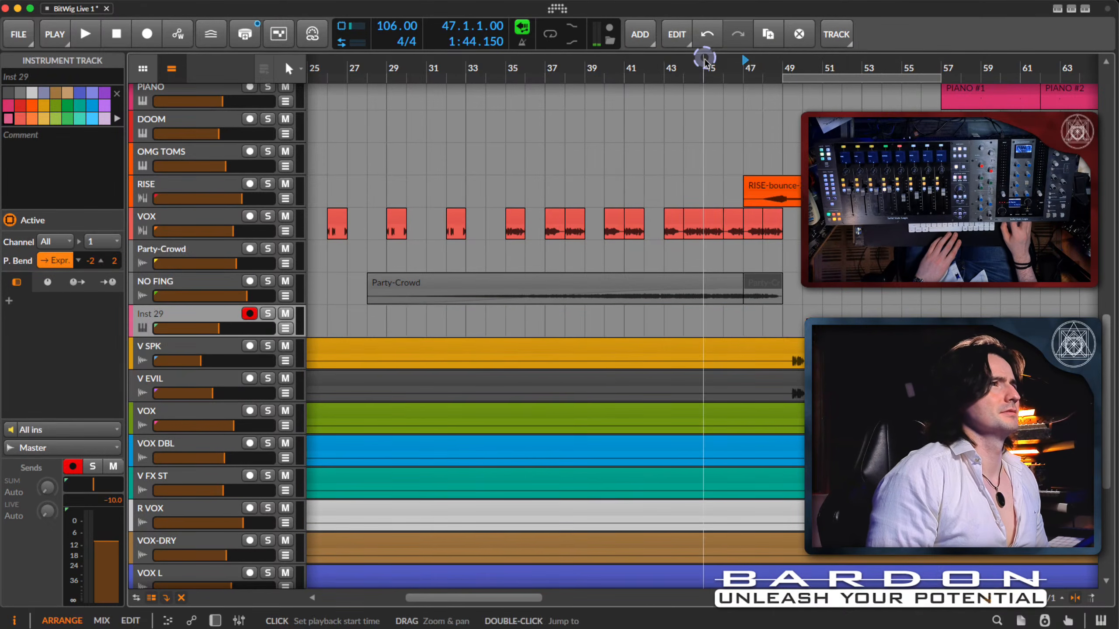
{"action": "left_click", "coordinate": [88, 449]}
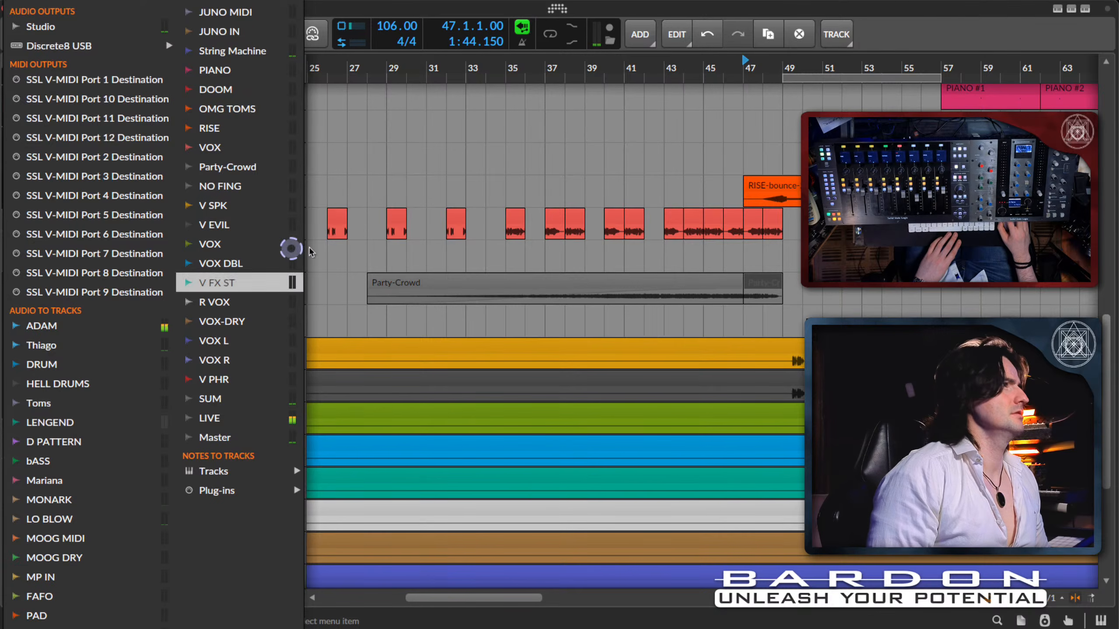
{"action": "left_click", "coordinate": [238, 399]}
Step: Find the Sampler among the instruments with the search SAMP and insert it on the new track
{"action": "left_click", "coordinate": [8, 303]}
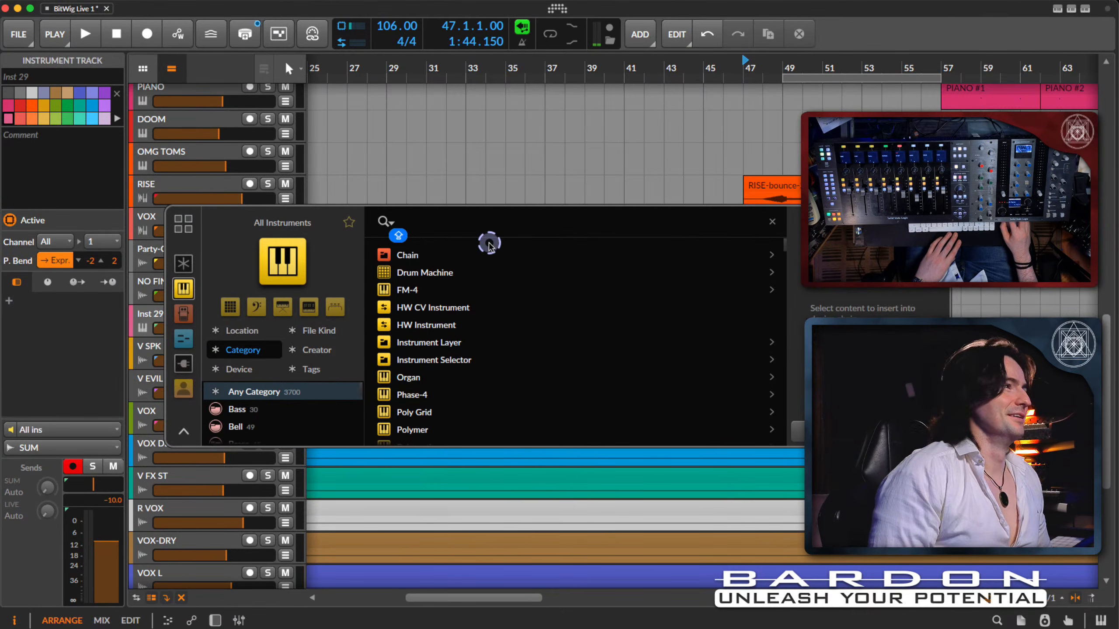
{"action": "type", "text": "s"}
{"action": "key", "text": "Caps_Lock"}
{"action": "type", "text": "AMP"}
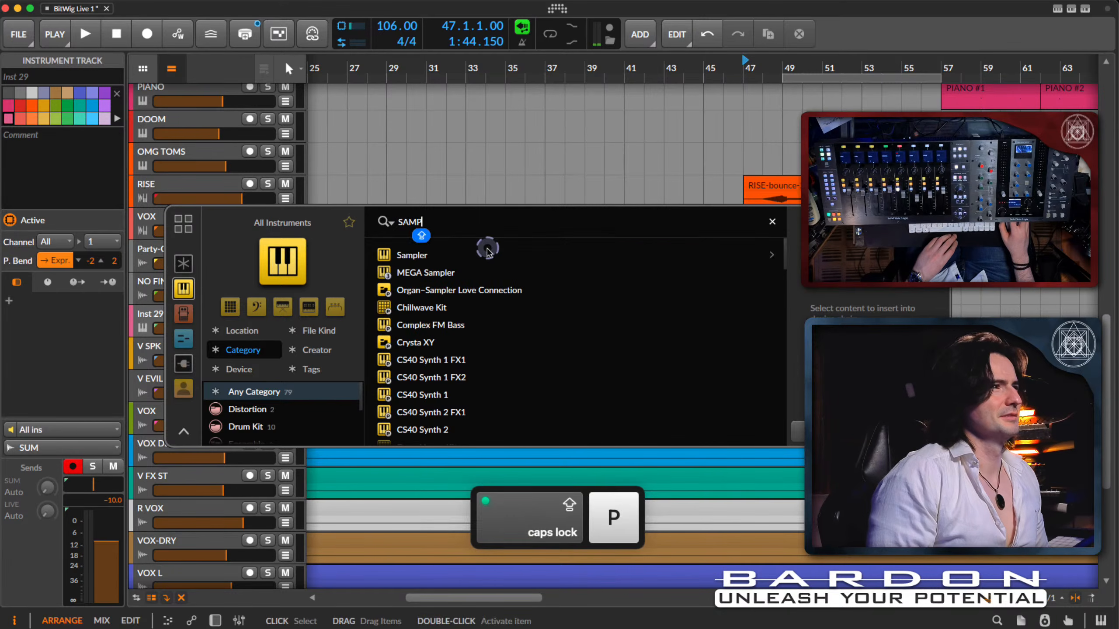
{"action": "key", "text": "Return"}
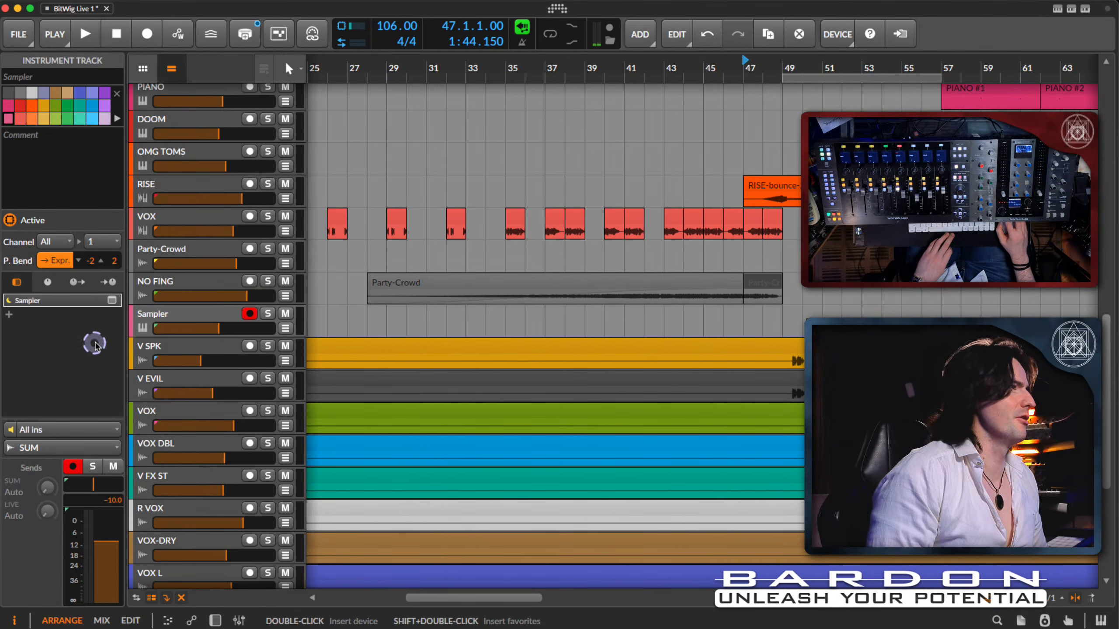
Step: Show the Sampler device and load the crowd clip from bars 47 to 49 into it as its sample
{"action": "double_click", "coordinate": [216, 318]}
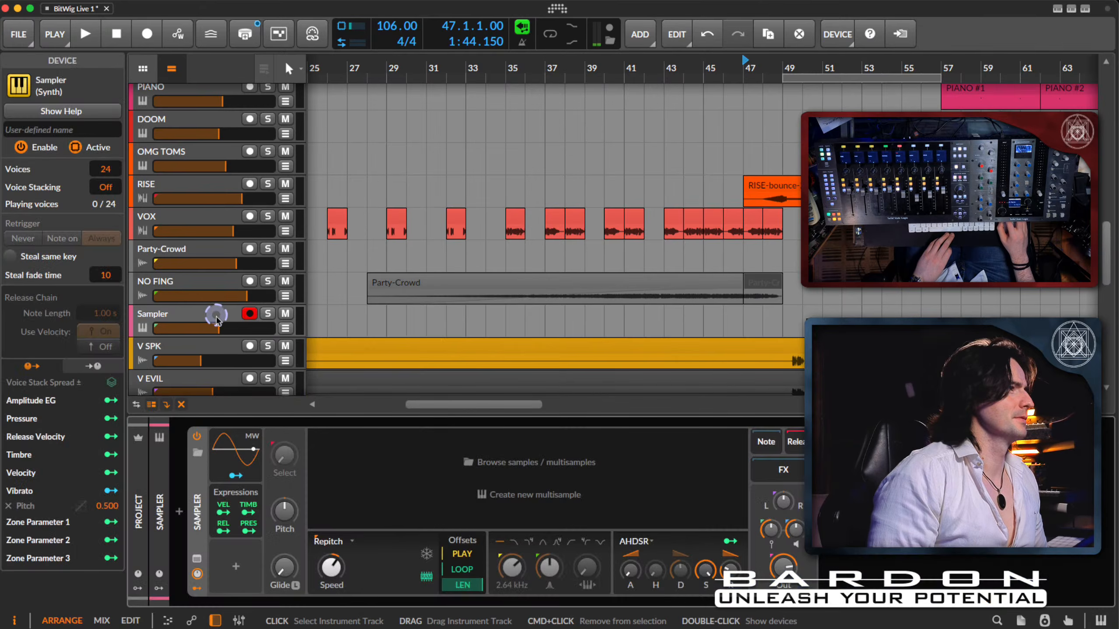
{"action": "left_click", "coordinate": [760, 281]}
{"action": "left_click_drag", "start_coordinate": [760, 281], "coordinate": [628, 473]}
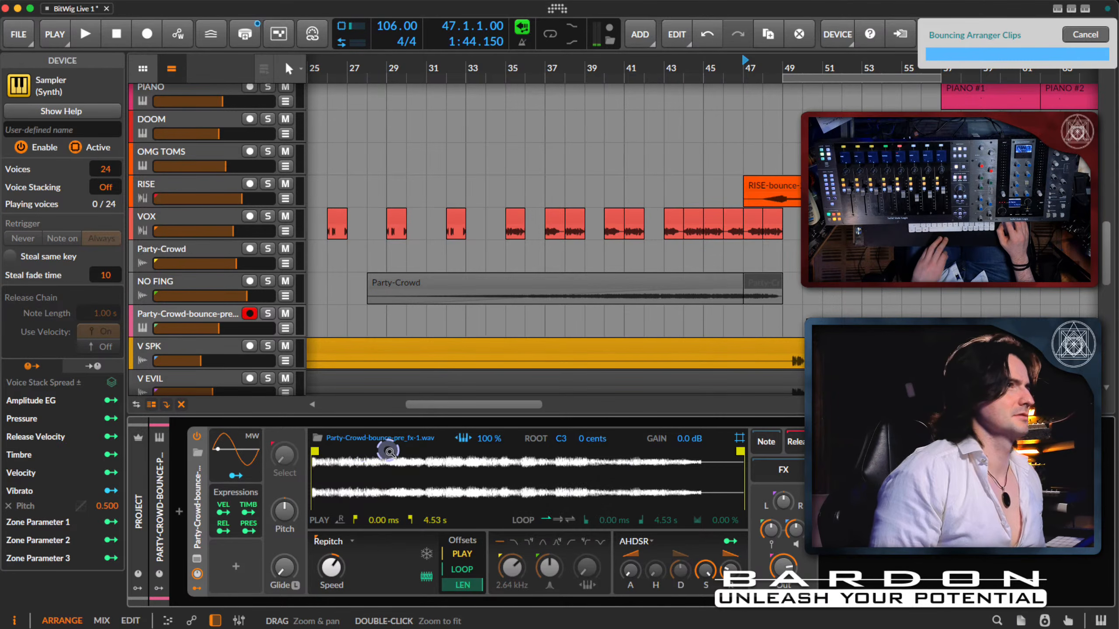
Step: Show the onscreen keyboard, set the sample's play start to 2.18 s and audition it with several notes
{"action": "left_click", "coordinate": [1097, 621]}
{"action": "left_click", "coordinate": [542, 510]}
{"action": "left_click", "coordinate": [555, 549]}
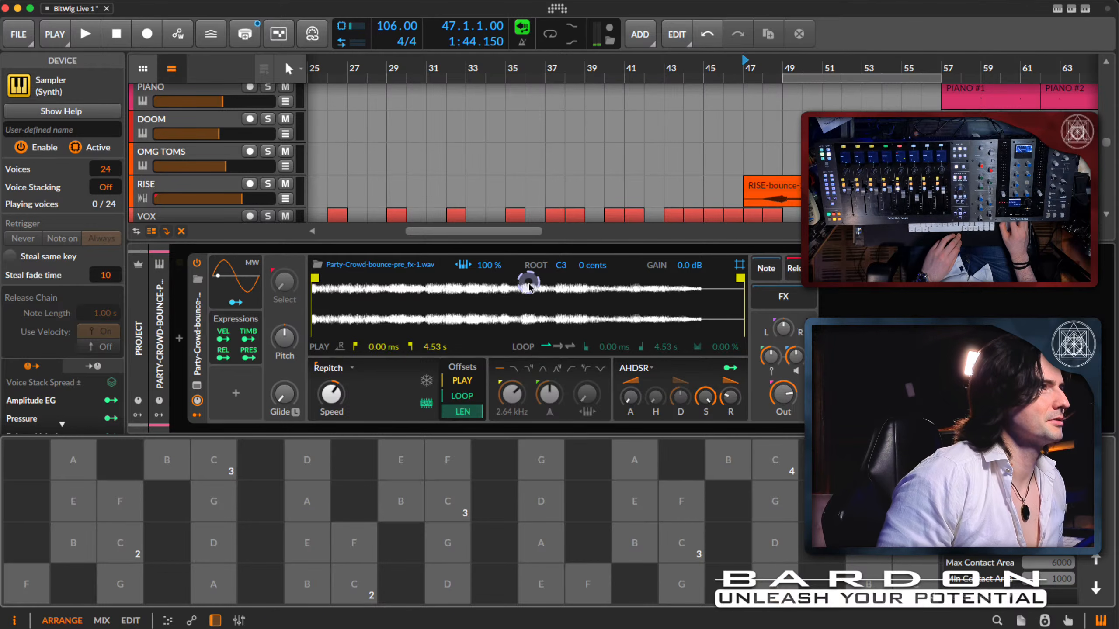
{"action": "left_click_drag", "start_coordinate": [315, 277], "coordinate": [532, 267]}
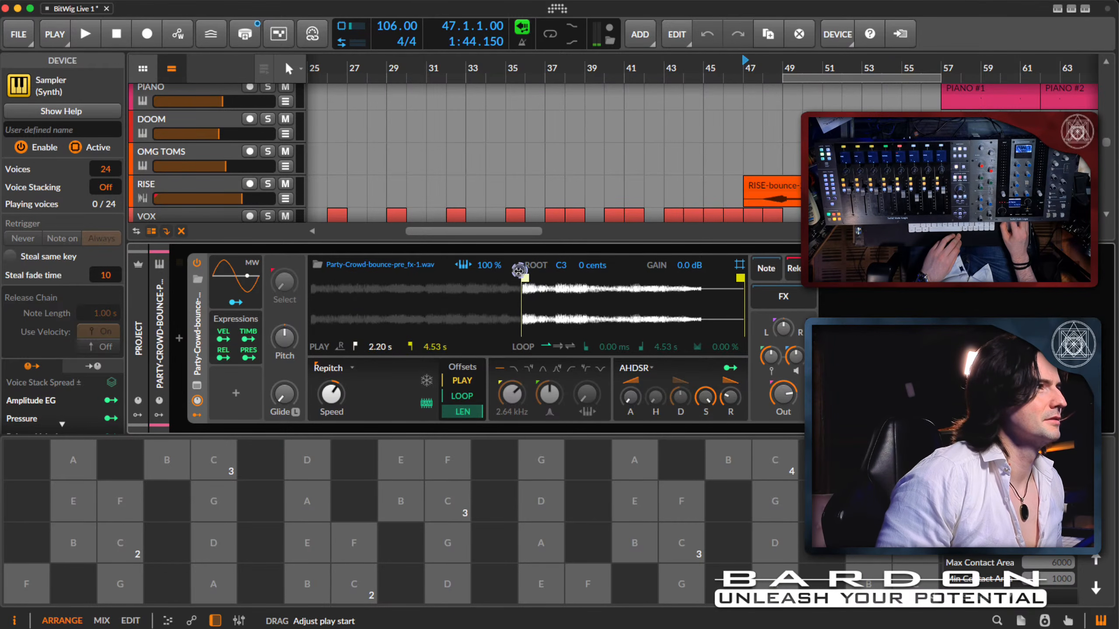
{"action": "left_click", "coordinate": [577, 470]}
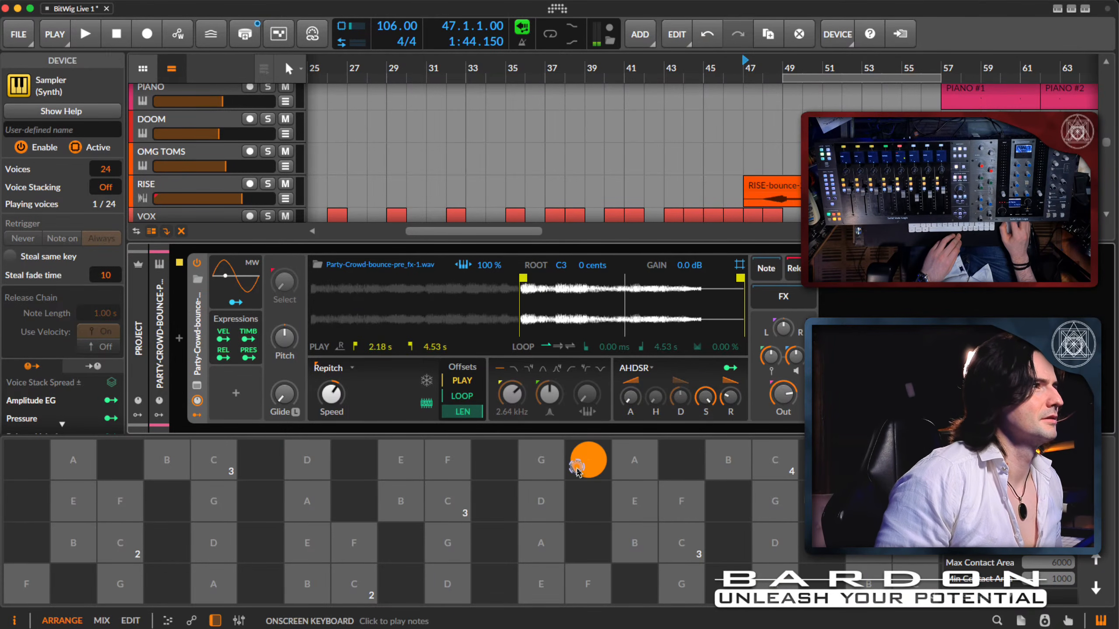
{"action": "left_click", "coordinate": [499, 497]}
{"action": "left_click", "coordinate": [499, 497]}
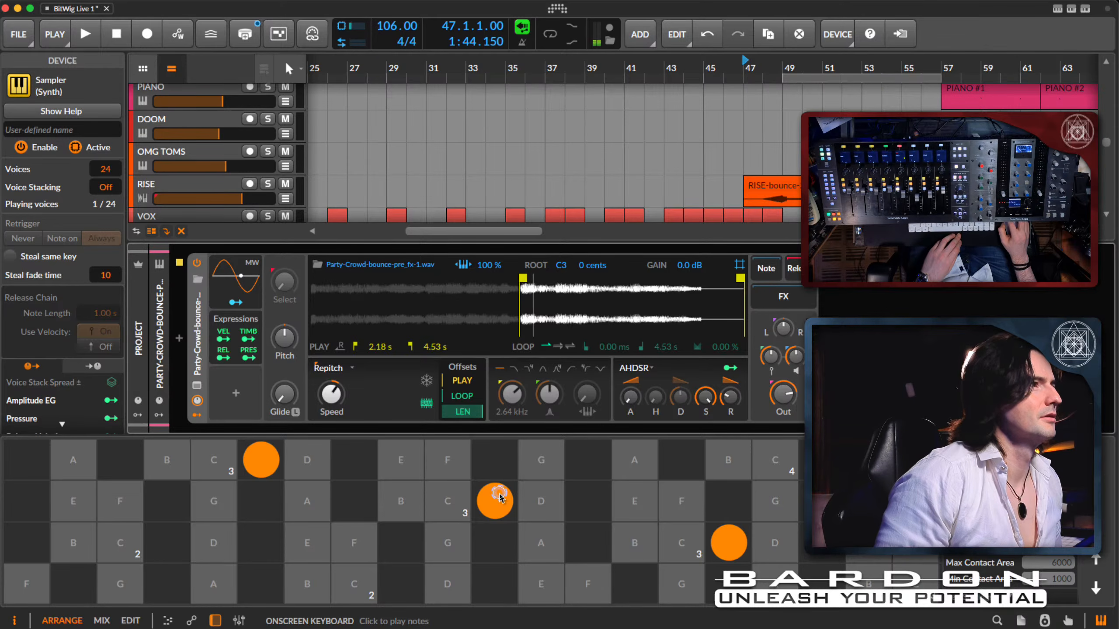
{"action": "left_click", "coordinate": [499, 497]}
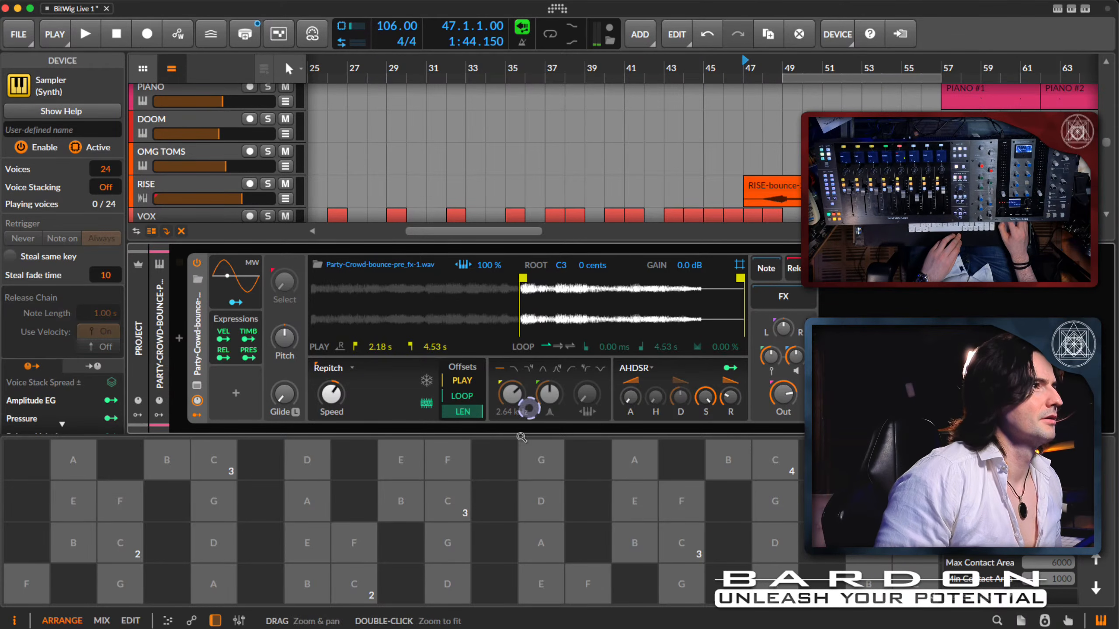
Step: Set the sample's play end to 3.17 s, auditioning the shortened crowd hit along the way
{"action": "left_click_drag", "start_coordinate": [741, 296], "coordinate": [607, 296]}
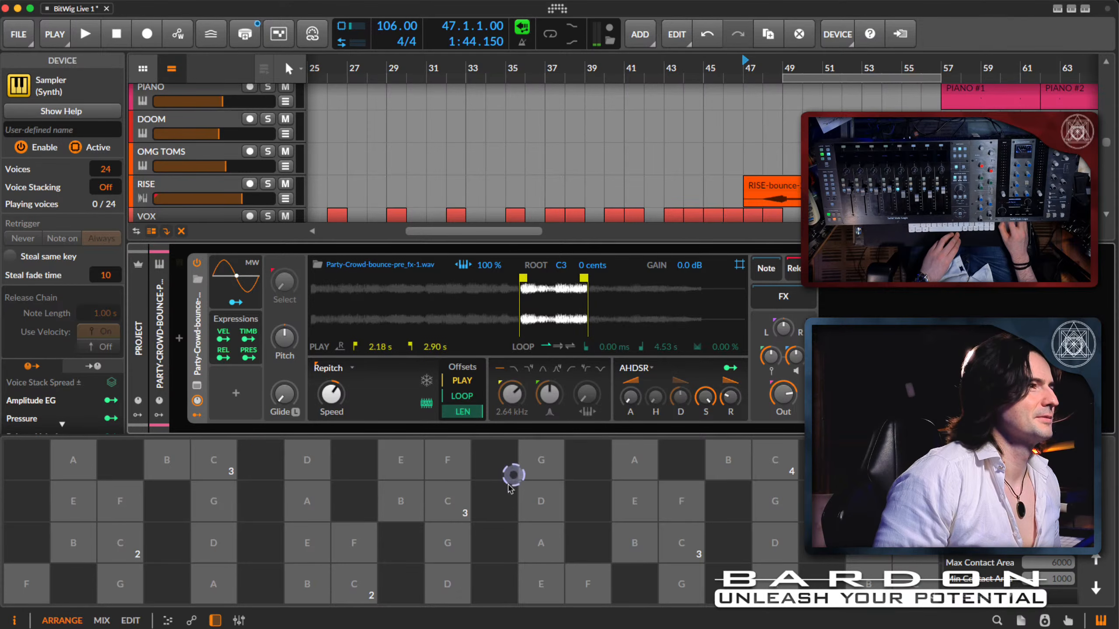
{"action": "left_click", "coordinate": [499, 496]}
{"action": "left_click_drag", "start_coordinate": [584, 277], "coordinate": [590, 277]}
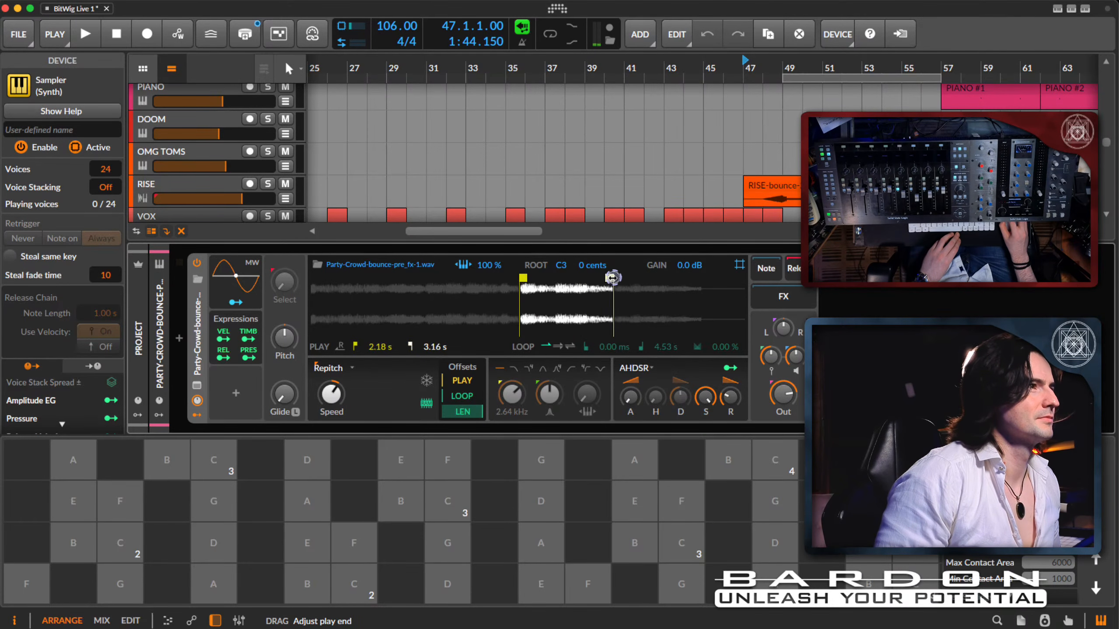
Step: Raise the sample gain to +12.0 dB, adjust the amplitude envelope's release and audition the crowd hit
{"action": "left_click_drag", "start_coordinate": [691, 270], "coordinate": [701, 270]}
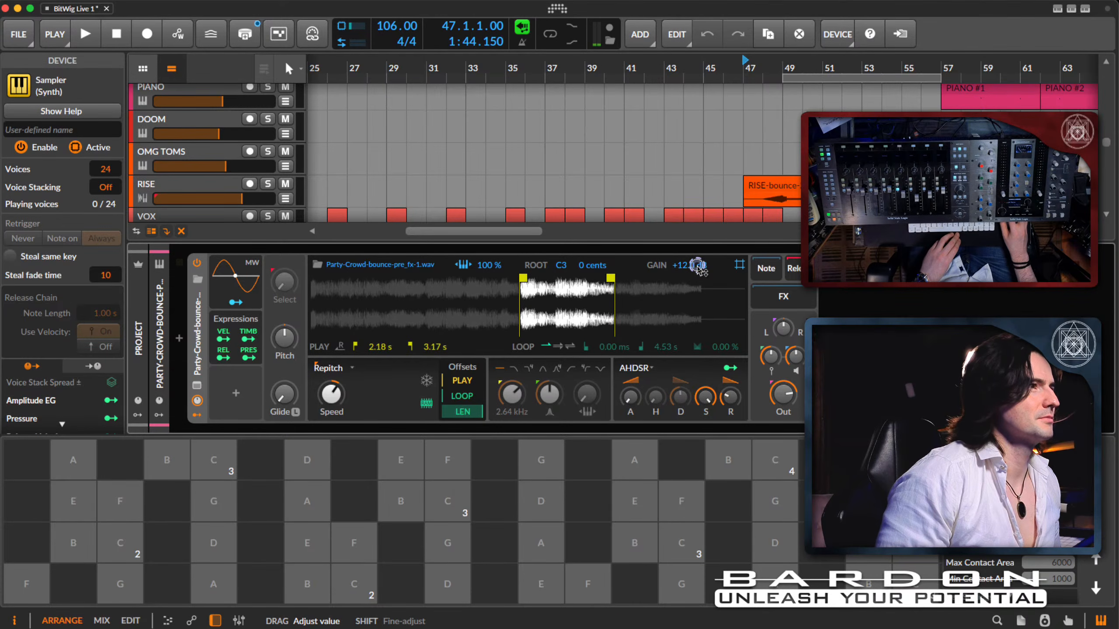
{"action": "left_click", "coordinate": [513, 514]}
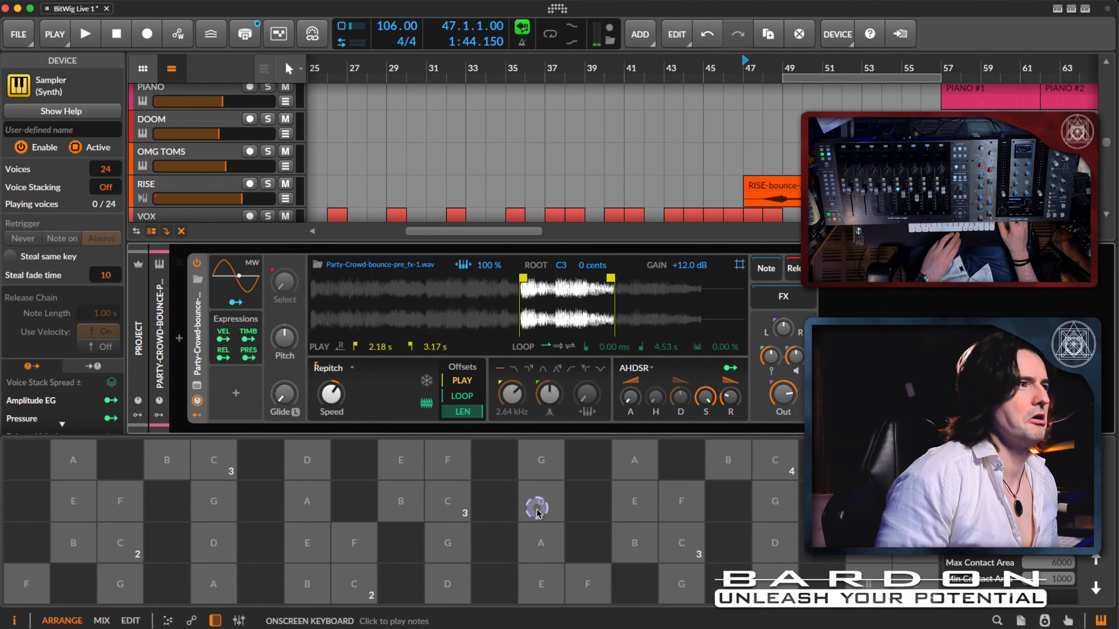
{"action": "left_click_drag", "start_coordinate": [731, 400], "coordinate": [722, 404]}
{"action": "left_click", "coordinate": [478, 511]}
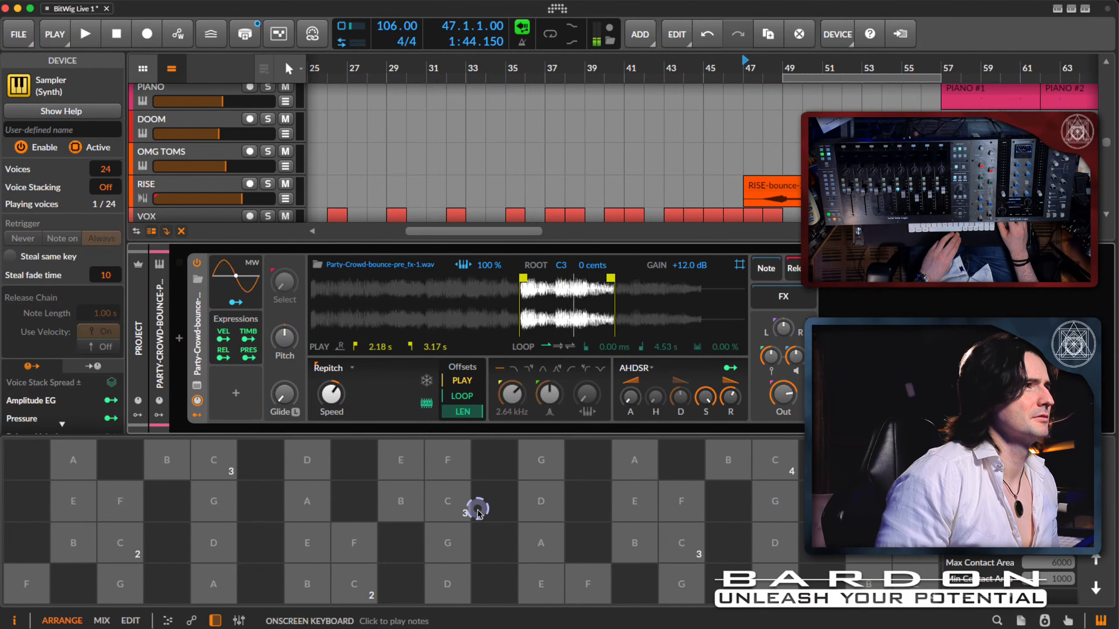
{"action": "left_click", "coordinate": [478, 511]}
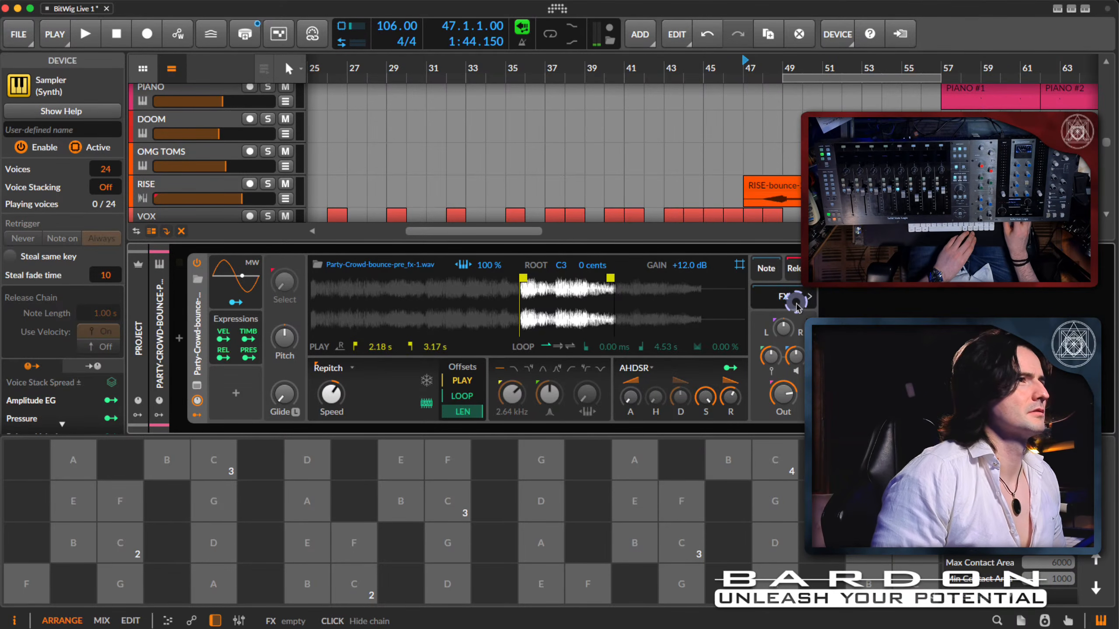
Step: Search the audio effects for DELAY and insert the MF-104S Delay in the Sampler's FX chain
{"action": "left_click", "coordinate": [820, 304]}
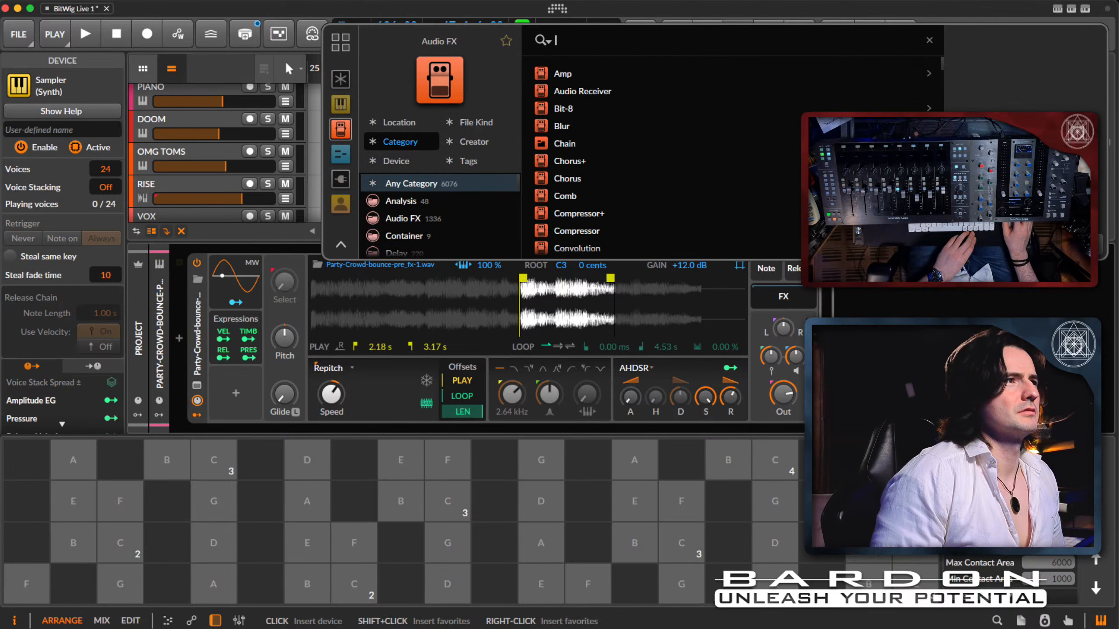
{"action": "type", "text": "DEL"}
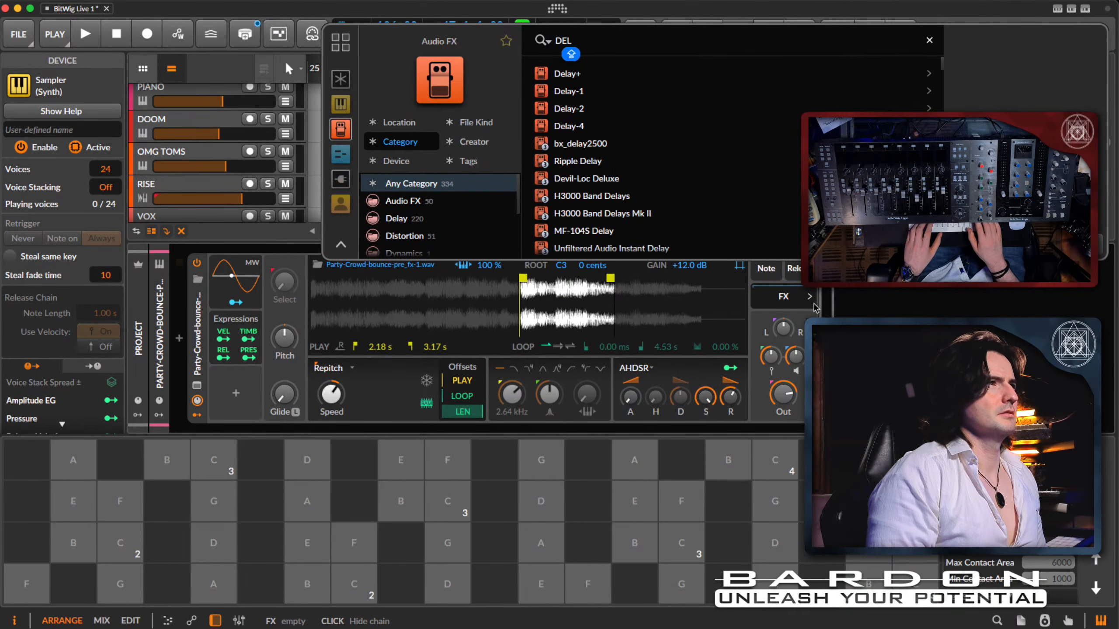
{"action": "type", "text": "AT"}
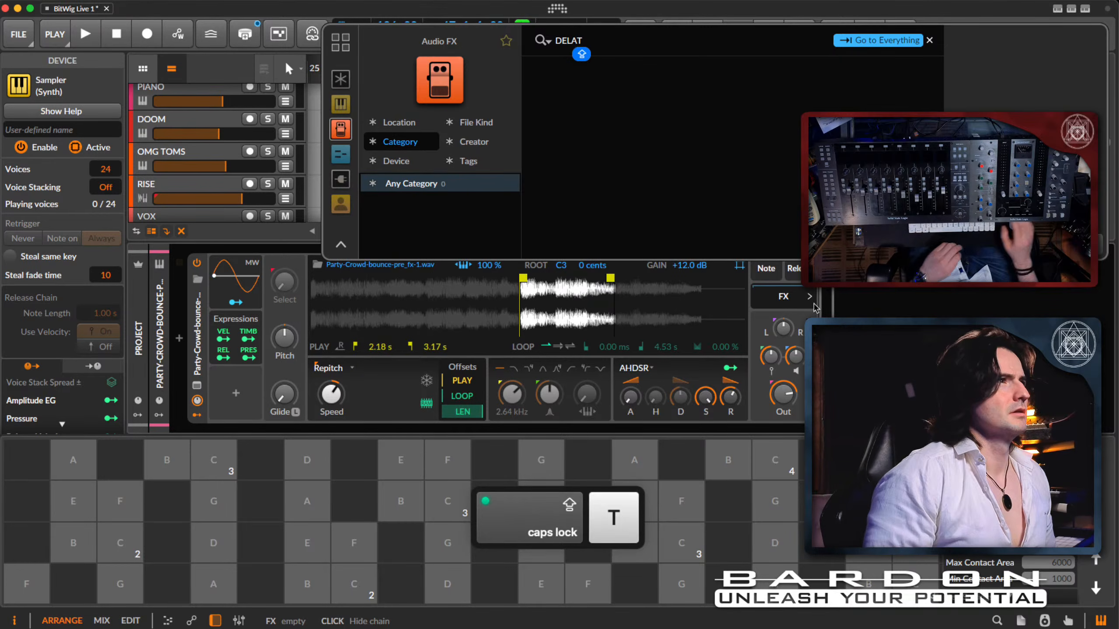
{"action": "key", "text": "BackSpace"}
{"action": "type", "text": "Y"}
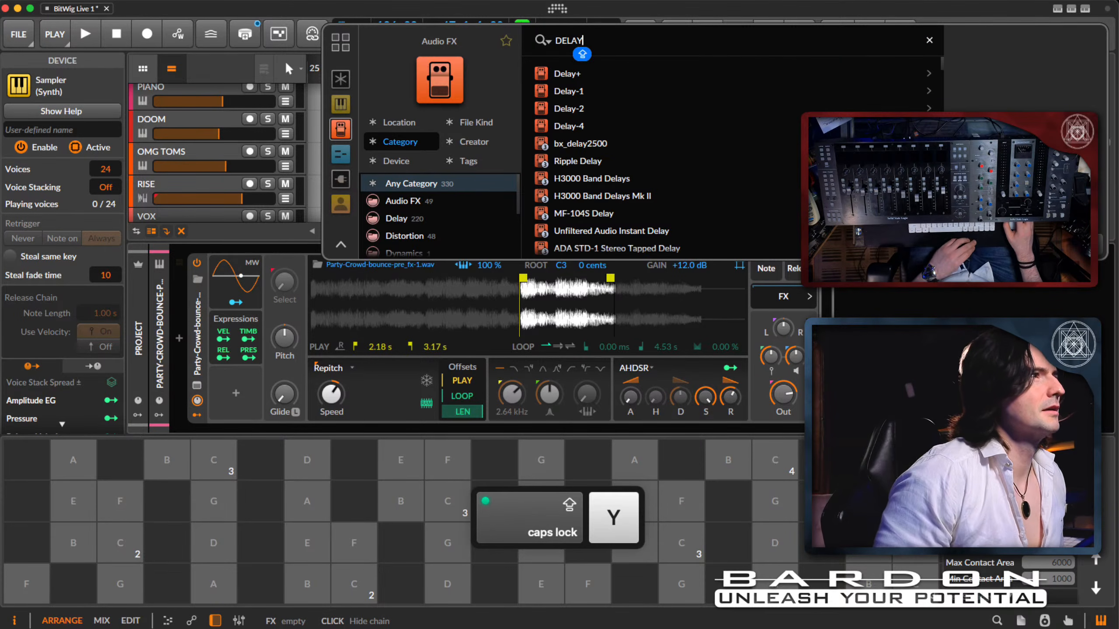
{"action": "left_click", "coordinate": [647, 215]}
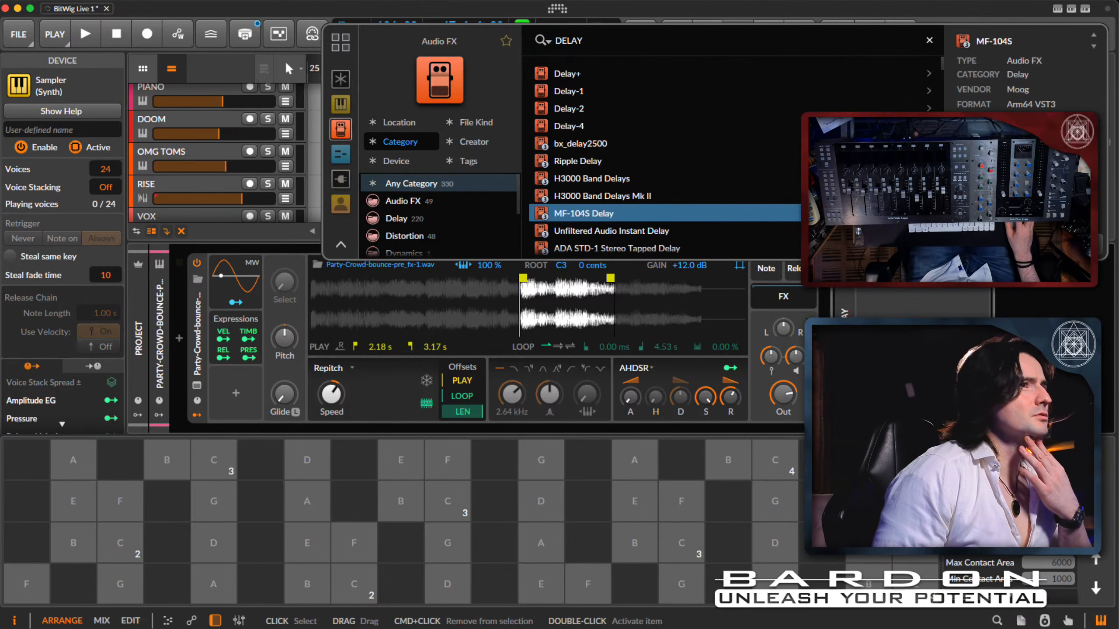
{"action": "key", "text": "Return"}
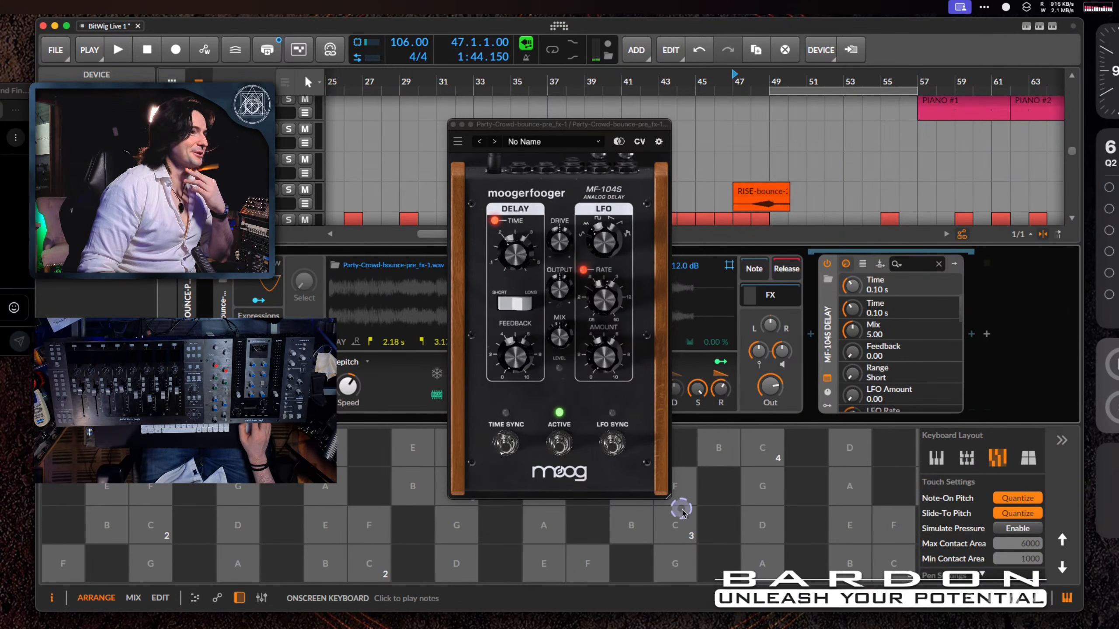
Step: Set the MF-104S delay time to 0.13 s, feedback to 3.16 and range to Long, auditioning the crowd hit
{"action": "left_click", "coordinate": [712, 497]}
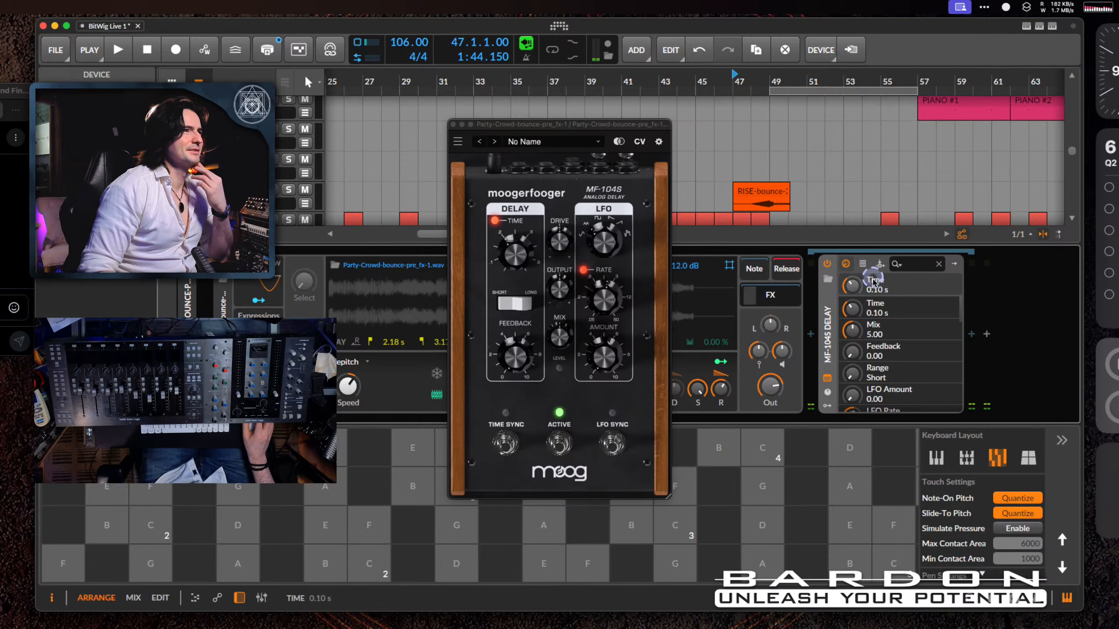
{"action": "left_click_drag", "start_coordinate": [523, 269], "coordinate": [520, 258]}
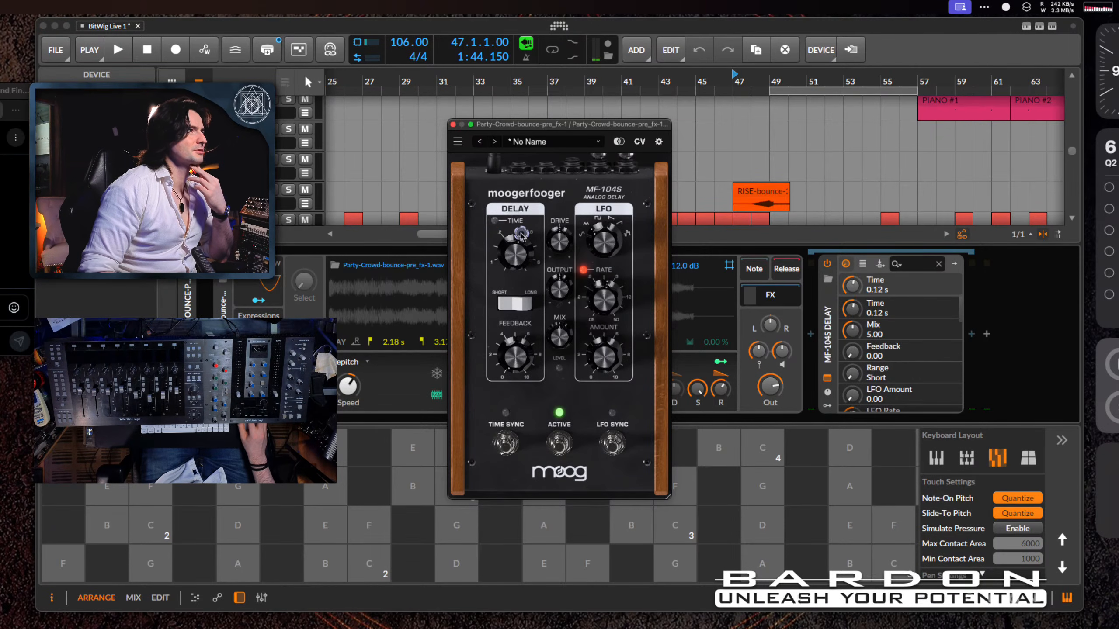
{"action": "left_click_drag", "start_coordinate": [512, 372], "coordinate": [516, 318]}
{"action": "left_click", "coordinate": [517, 308]}
{"action": "left_click", "coordinate": [731, 504]}
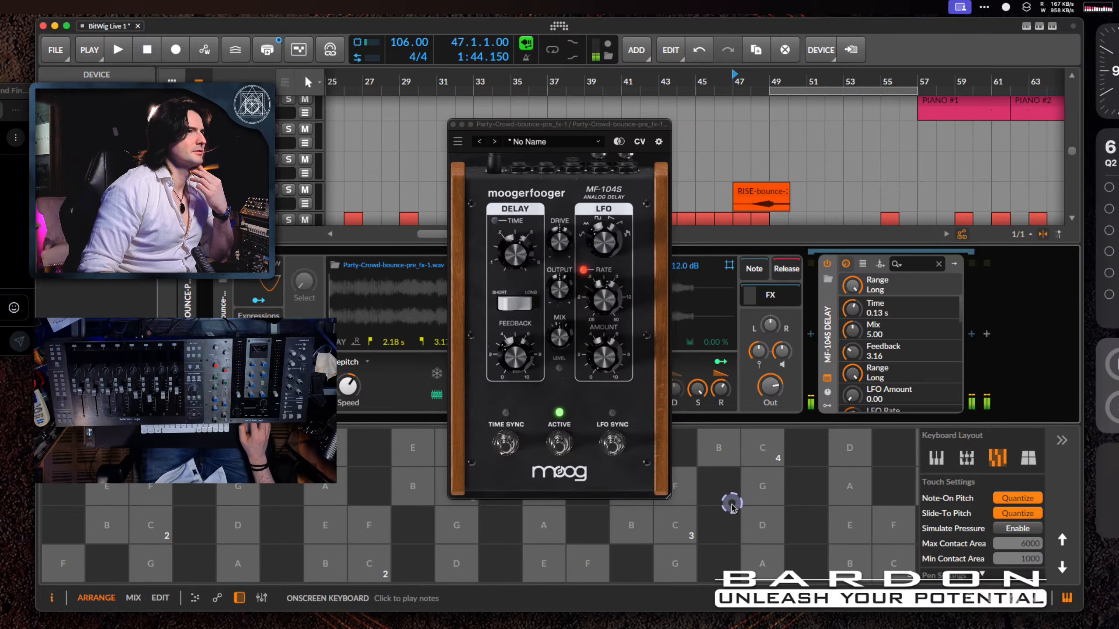
Step: Set the MF-104S LFO to a Square waveform with an amount of 6.02 and turn on LFO sync
{"action": "left_click", "coordinate": [610, 219]}
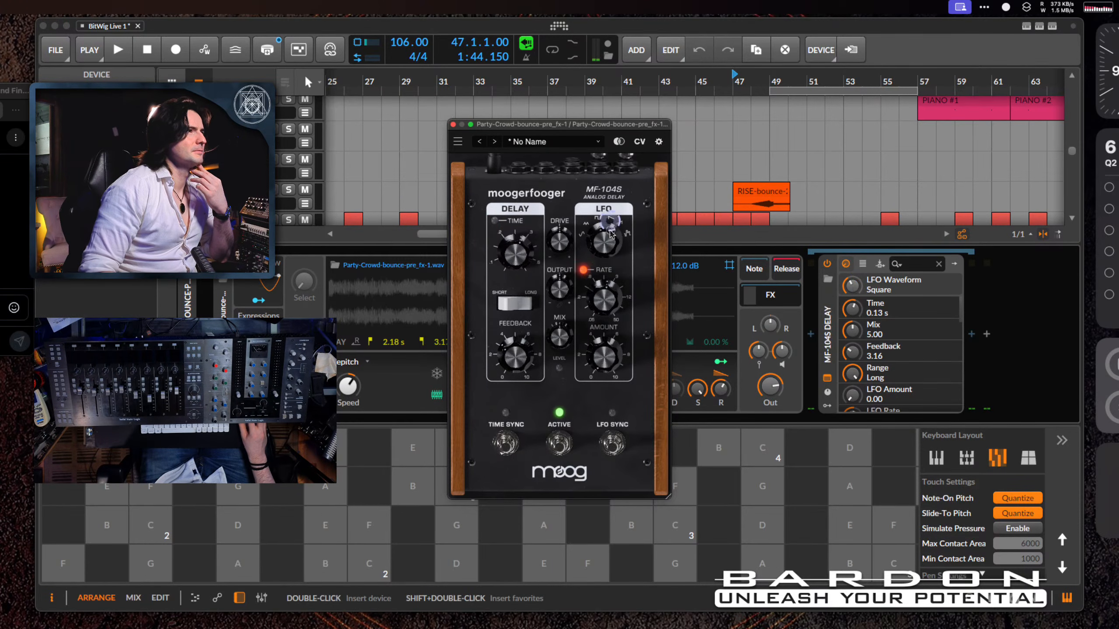
{"action": "left_click_drag", "start_coordinate": [616, 362], "coordinate": [619, 292]}
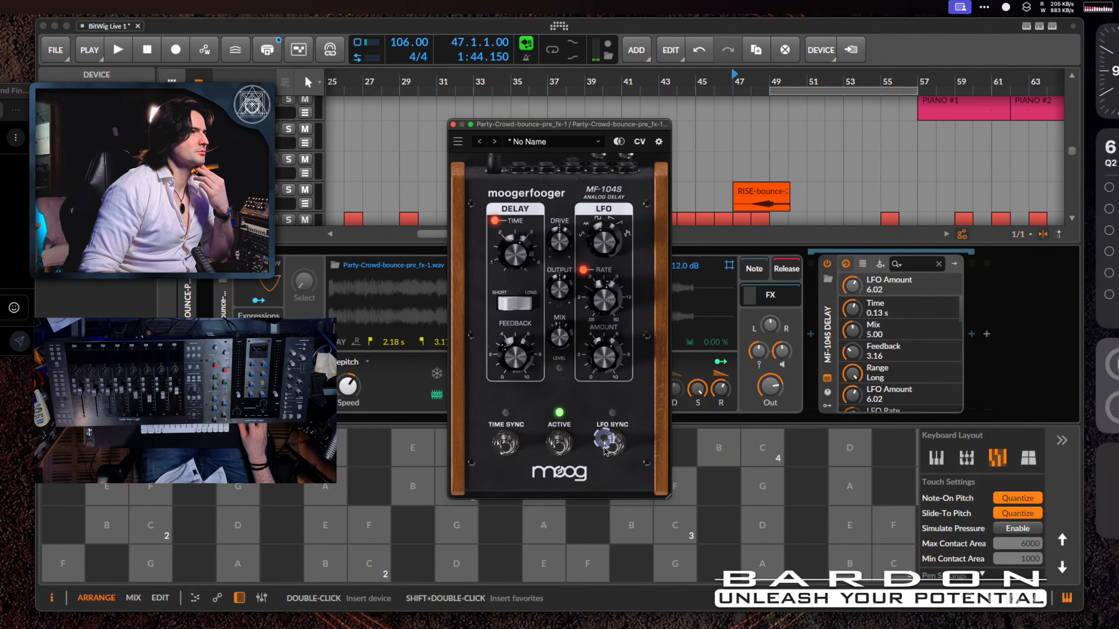
{"action": "left_click", "coordinate": [614, 444]}
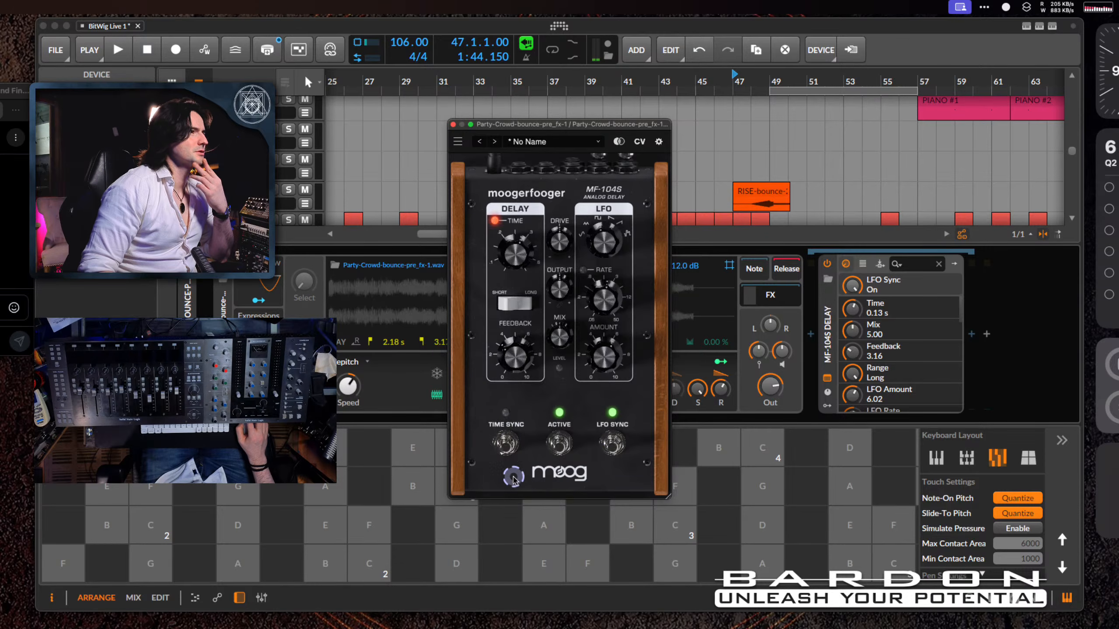
Step: Turn on the delay's time sync, set its time to 0.30 s and audition the crowd hit
{"action": "left_click", "coordinate": [502, 446]}
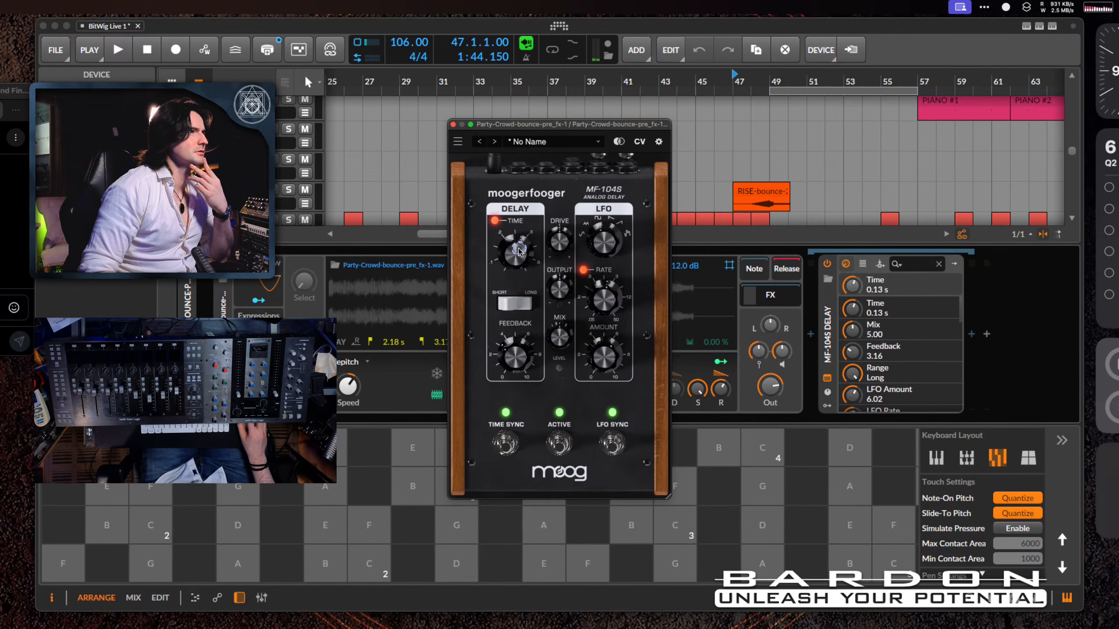
{"action": "left_click_drag", "start_coordinate": [521, 240], "coordinate": [520, 236]}
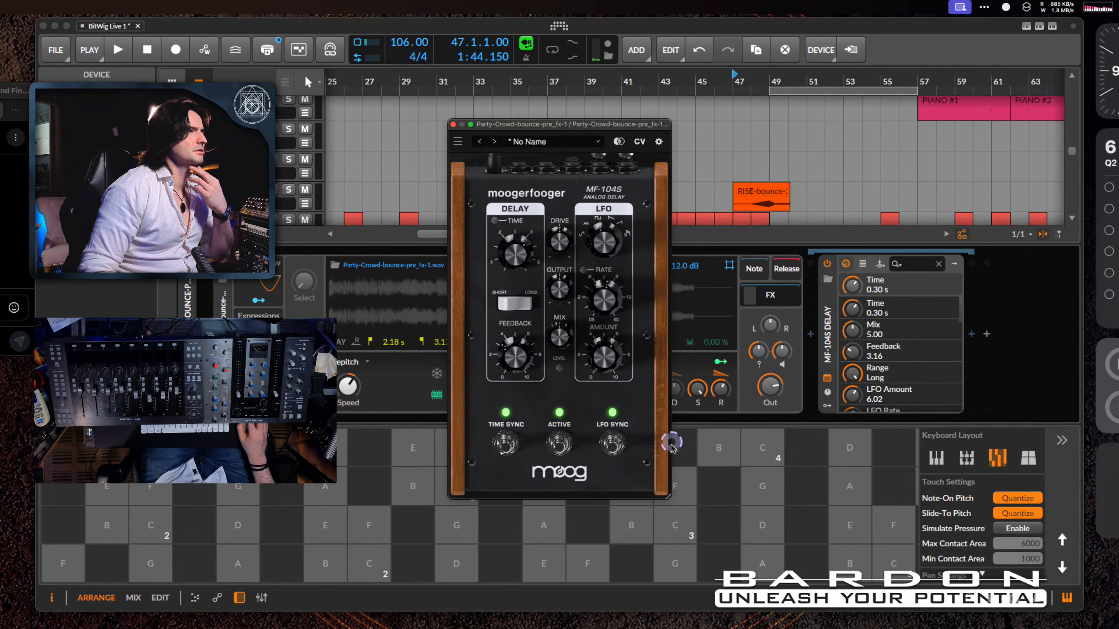
{"action": "left_click", "coordinate": [600, 533]}
{"action": "left_click", "coordinate": [597, 532]}
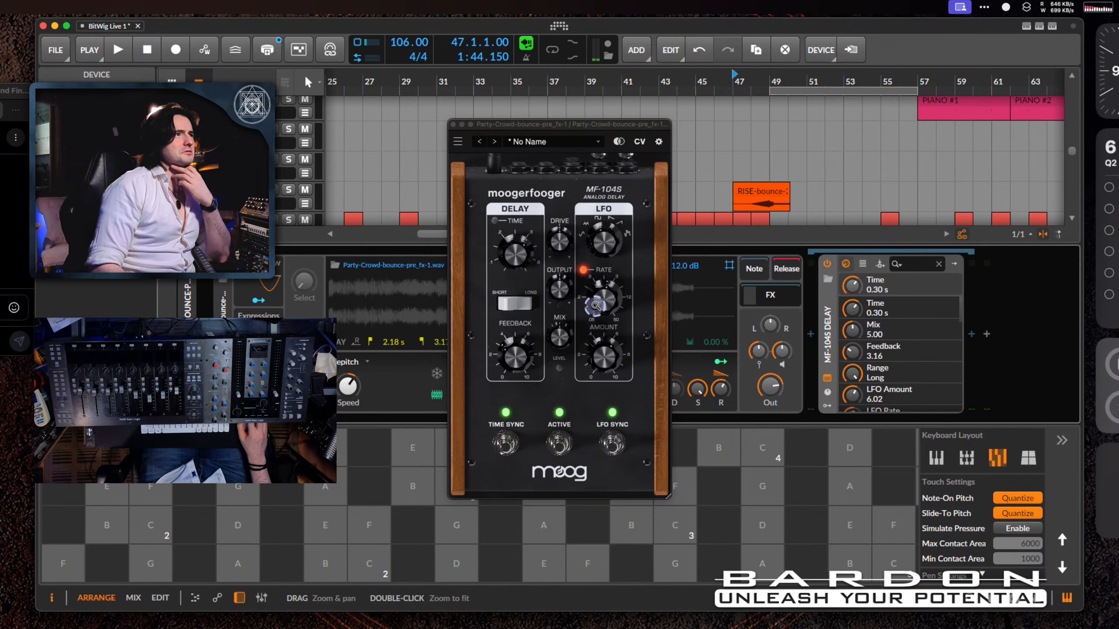
Step: Raise the delay's feedback to 6.02 and its mix to 8.09, auditioning the crowd hit after each change
{"action": "left_click_drag", "start_coordinate": [523, 362], "coordinate": [524, 341]}
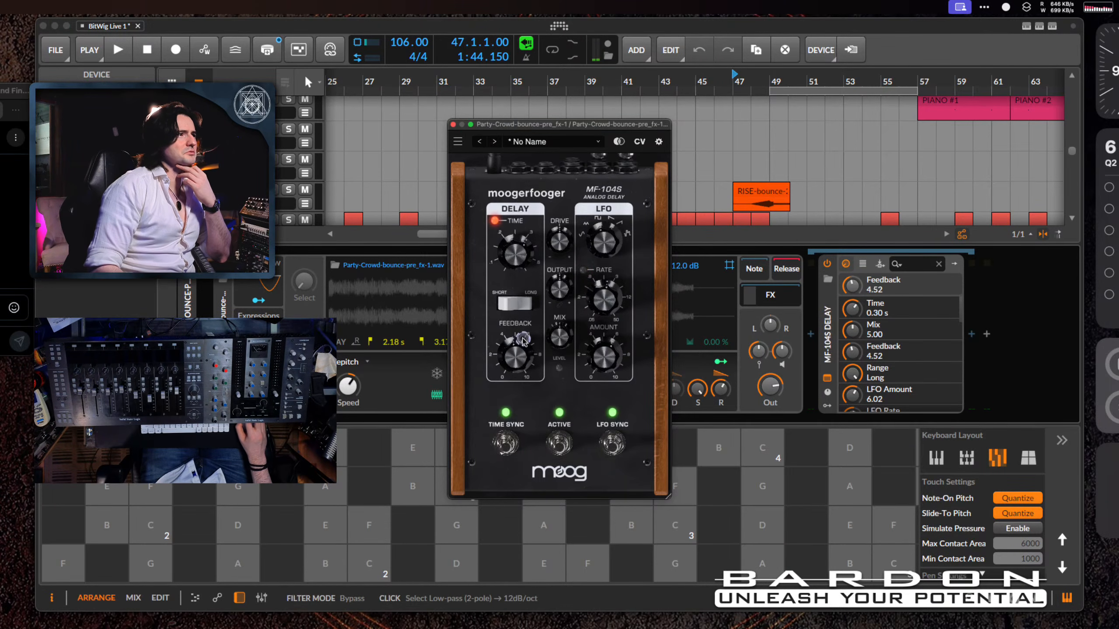
{"action": "left_click", "coordinate": [595, 534]}
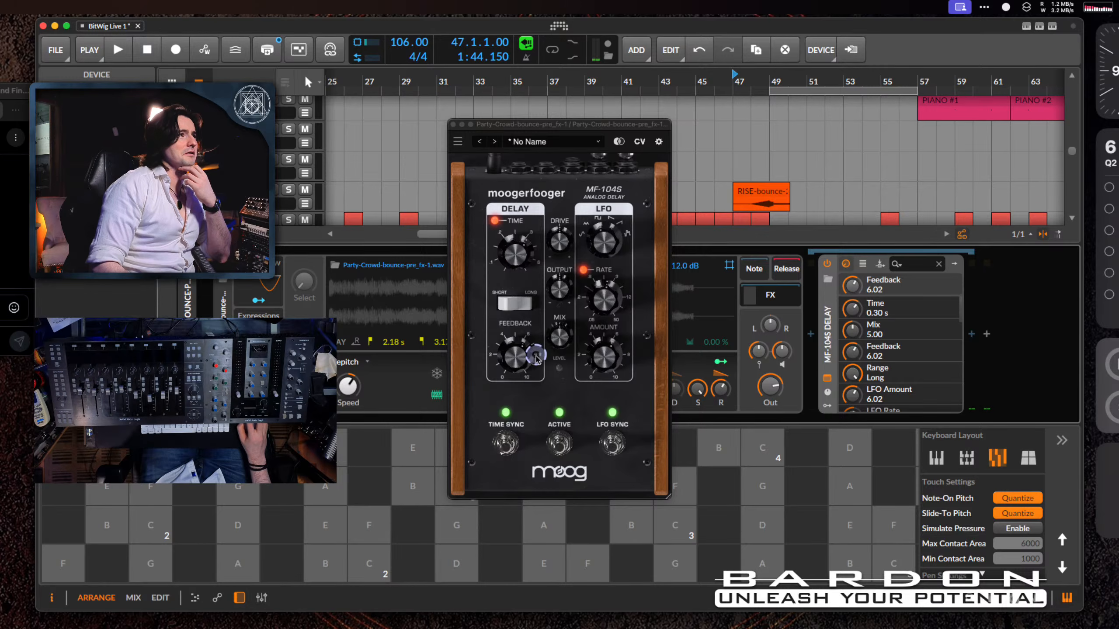
{"action": "left_click_drag", "start_coordinate": [559, 337], "coordinate": [561, 307]}
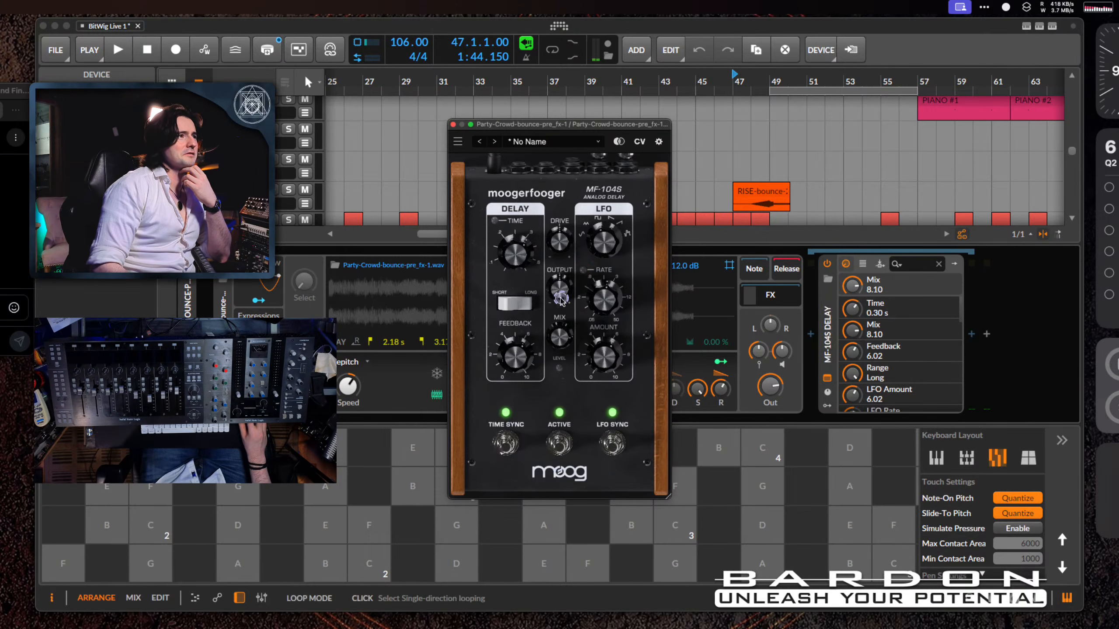
{"action": "left_click", "coordinate": [591, 530]}
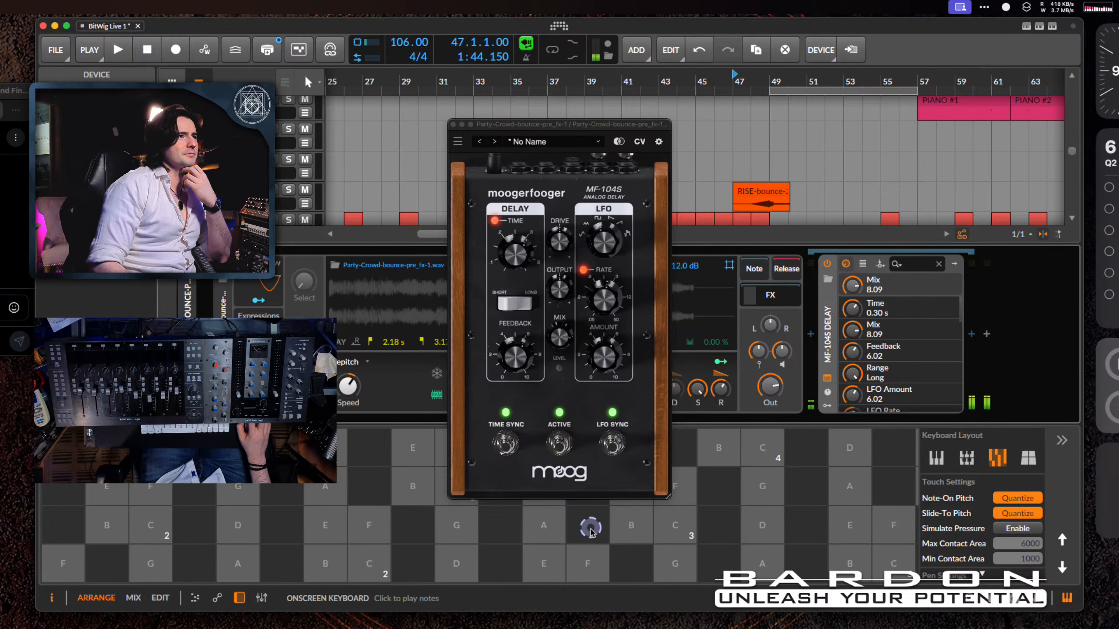
Step: Adjust the delay's LFO rate, switch the LFO waveform to Saw, audition the result and close the plug-in window
{"action": "left_click_drag", "start_coordinate": [603, 306], "coordinate": [607, 340]}
{"action": "left_click", "coordinate": [606, 245]}
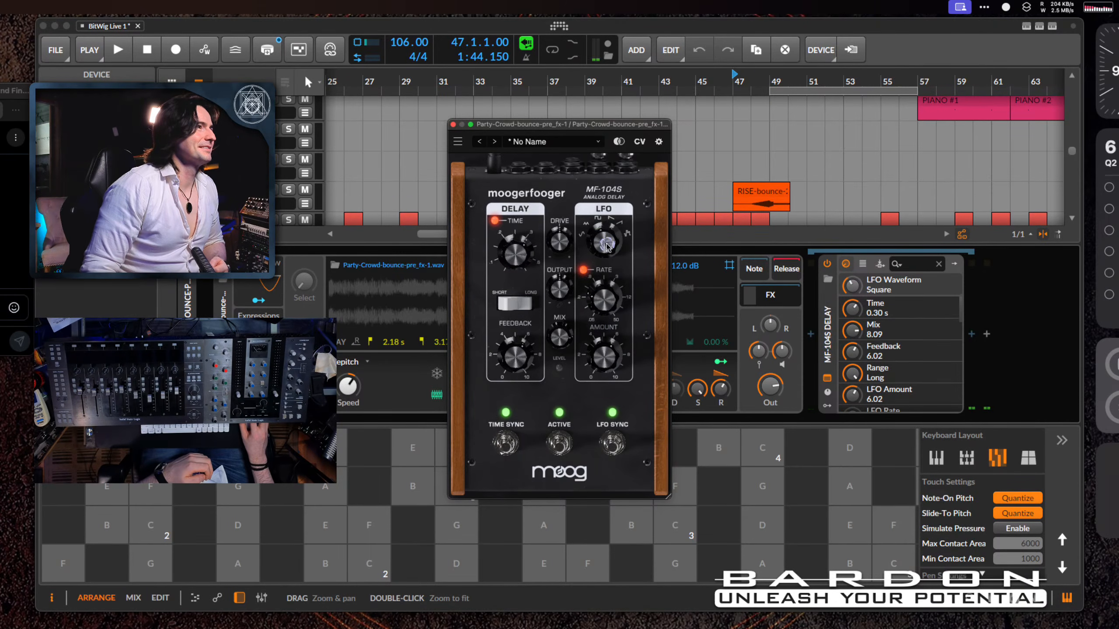
{"action": "left_click", "coordinate": [600, 530]}
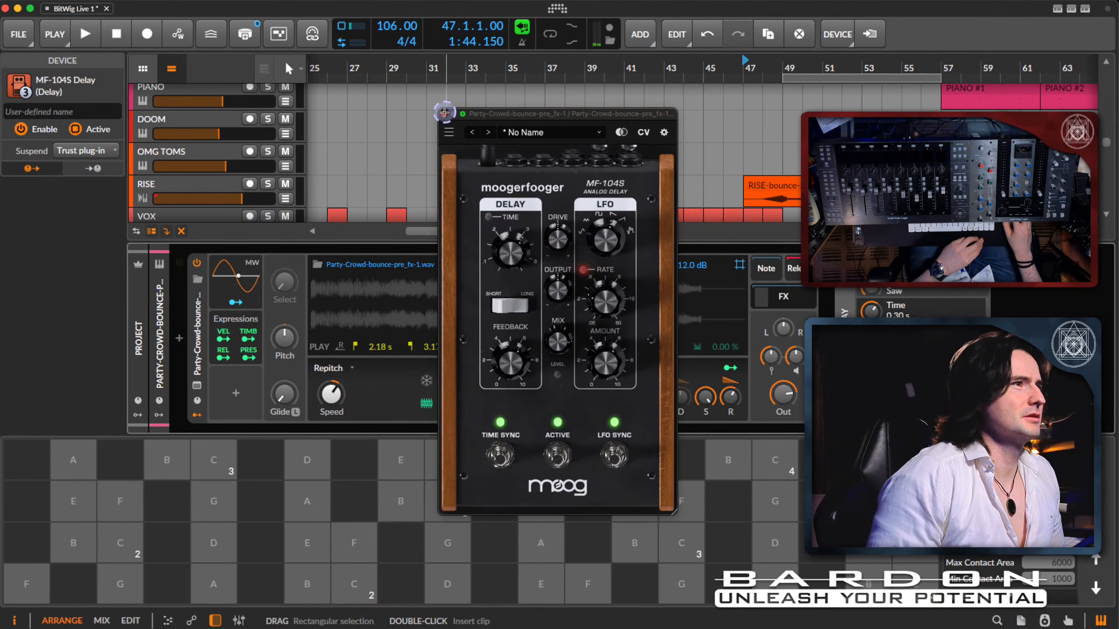
{"action": "left_click", "coordinate": [444, 113]}
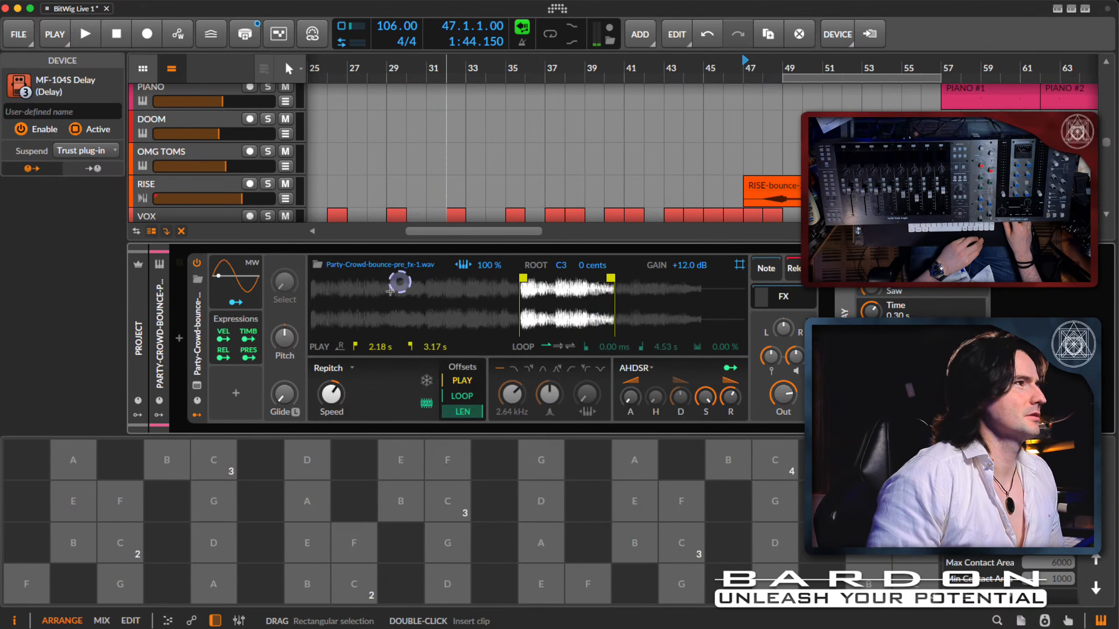
Step: Audition the delayed crowd hit at several progressively lower pitches on the onscreen keyboard
{"action": "left_click", "coordinate": [572, 496]}
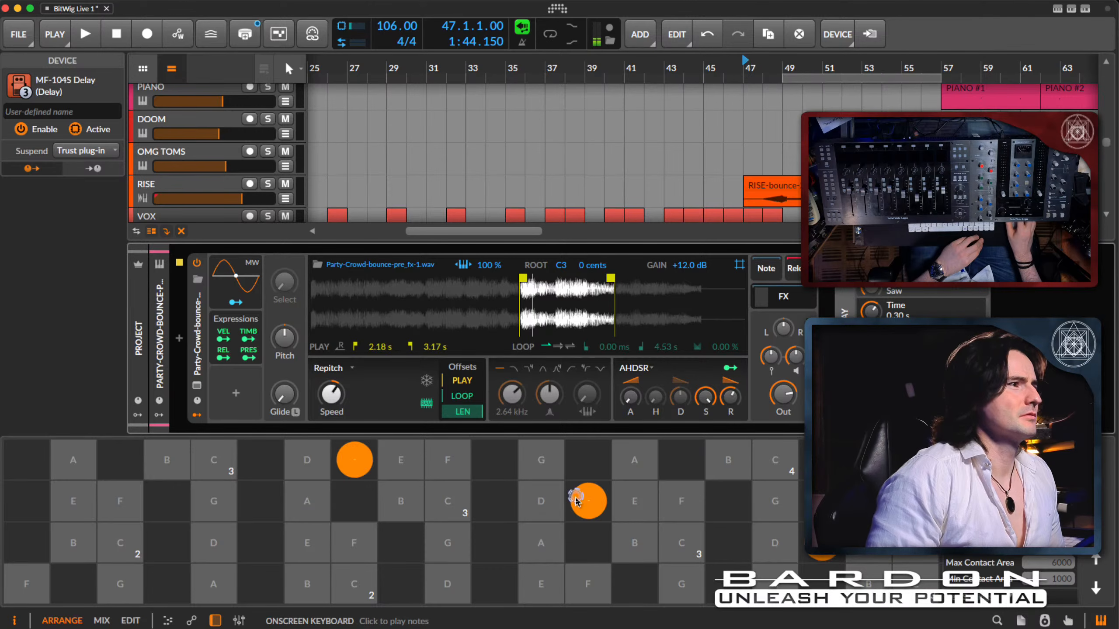
{"action": "left_click", "coordinate": [504, 503]}
{"action": "left_click", "coordinate": [381, 503]}
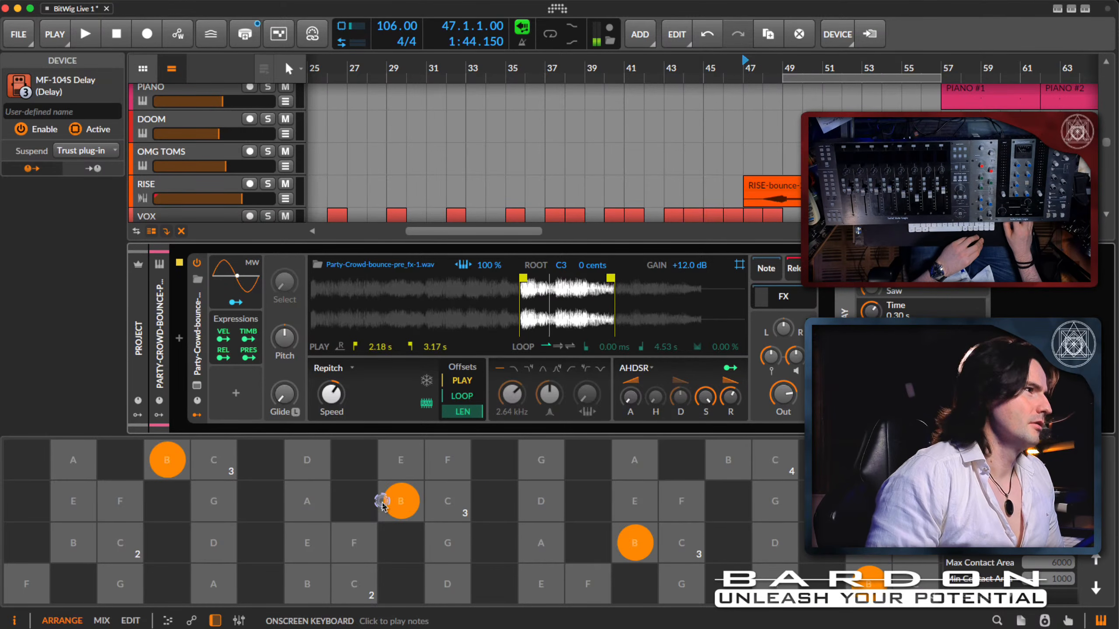
{"action": "left_click", "coordinate": [360, 506]}
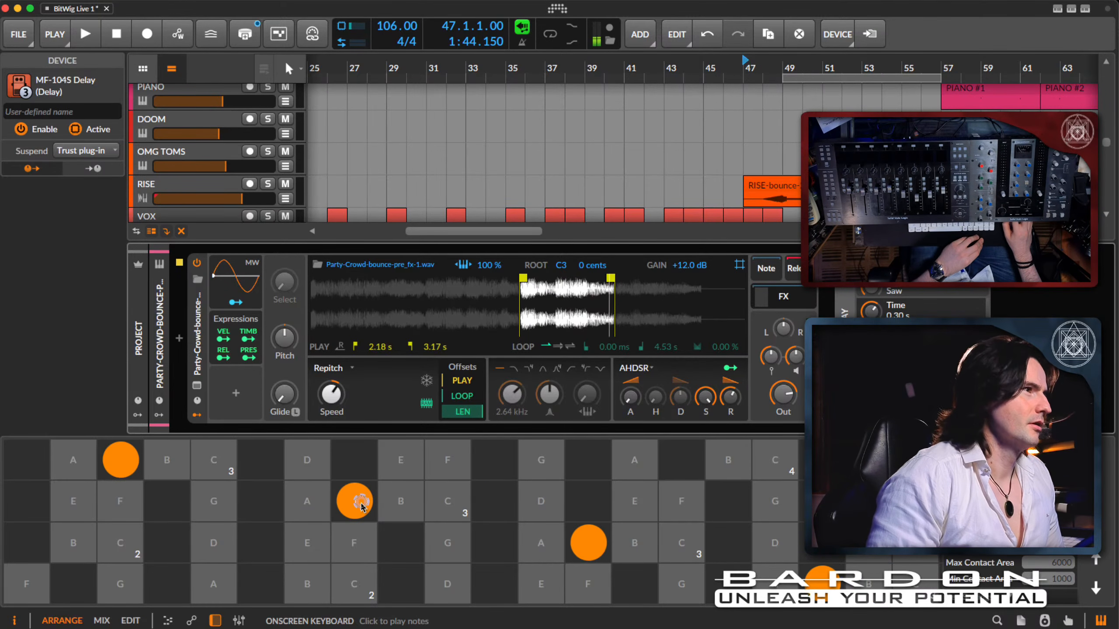
{"action": "left_click", "coordinate": [264, 504]}
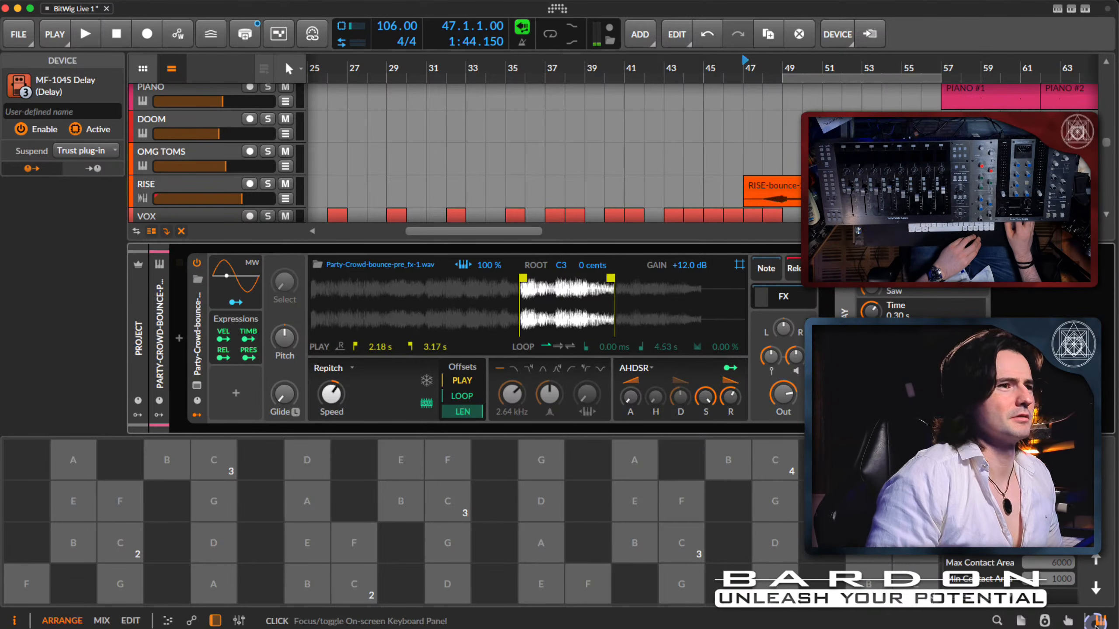
{"action": "left_click", "coordinate": [269, 501]}
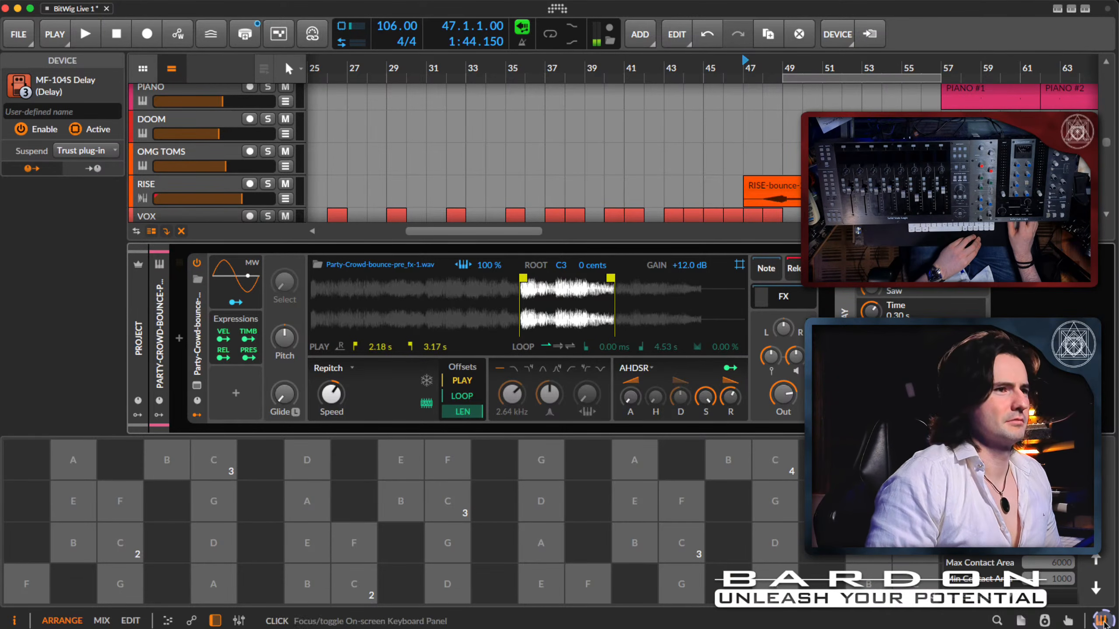
Step: Hide the onscreen keyboard and select bars 47 to 49 on the crowd-hit Sampler track
{"action": "left_click", "coordinate": [1100, 620]}
{"action": "left_click", "coordinate": [211, 317]}
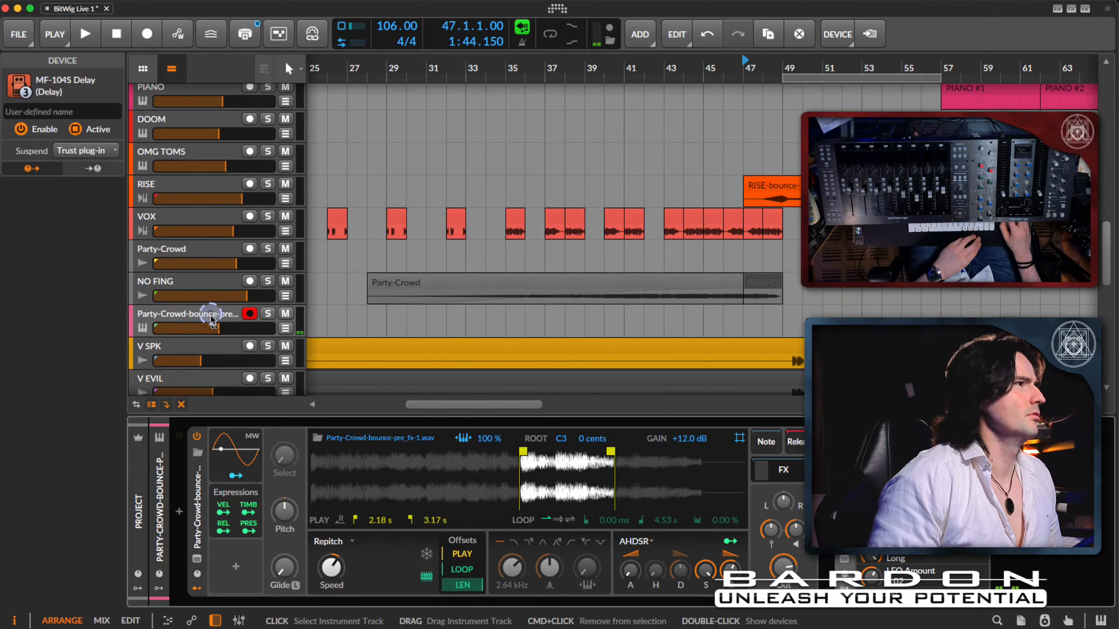
{"action": "left_click", "coordinate": [740, 315]}
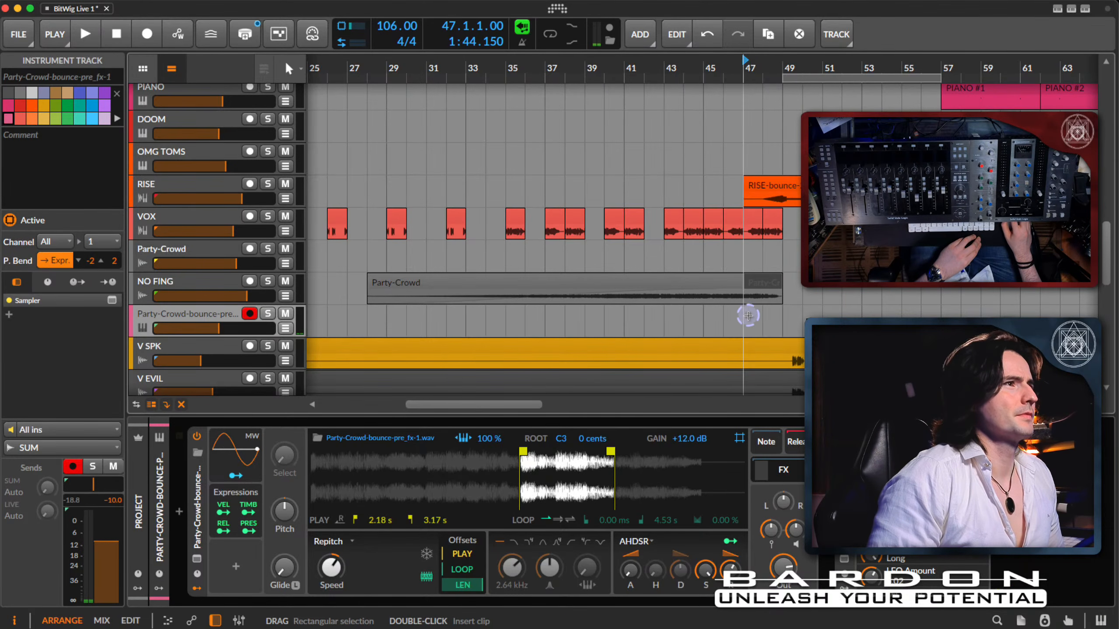
{"action": "left_click_drag", "start_coordinate": [748, 316], "coordinate": [783, 328]}
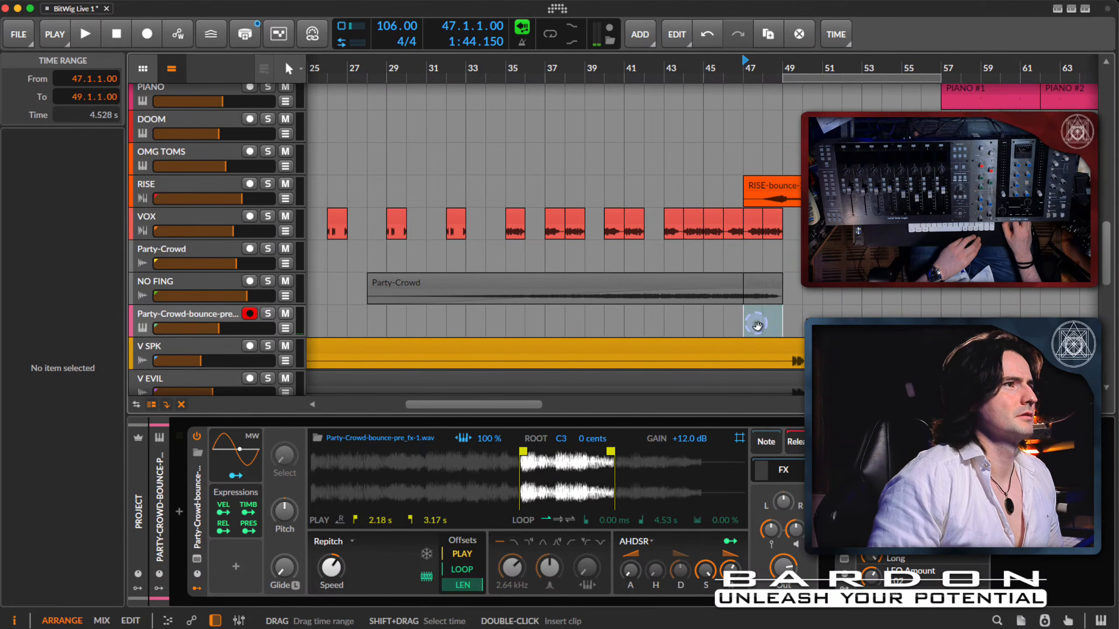
{"action": "right_click", "coordinate": [756, 324]}
{"action": "left_click", "coordinate": [735, 322]}
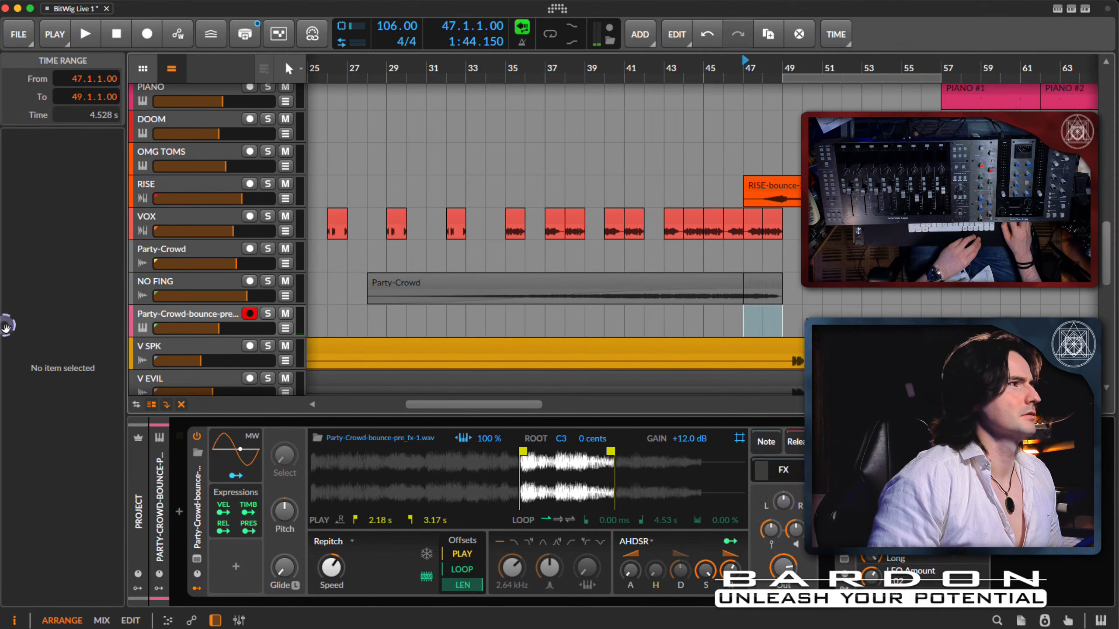
Step: Select the crowd-hit track, show the onscreen keyboard, place the playback start at bar 46 and audition a low note
{"action": "left_click", "coordinate": [164, 316]}
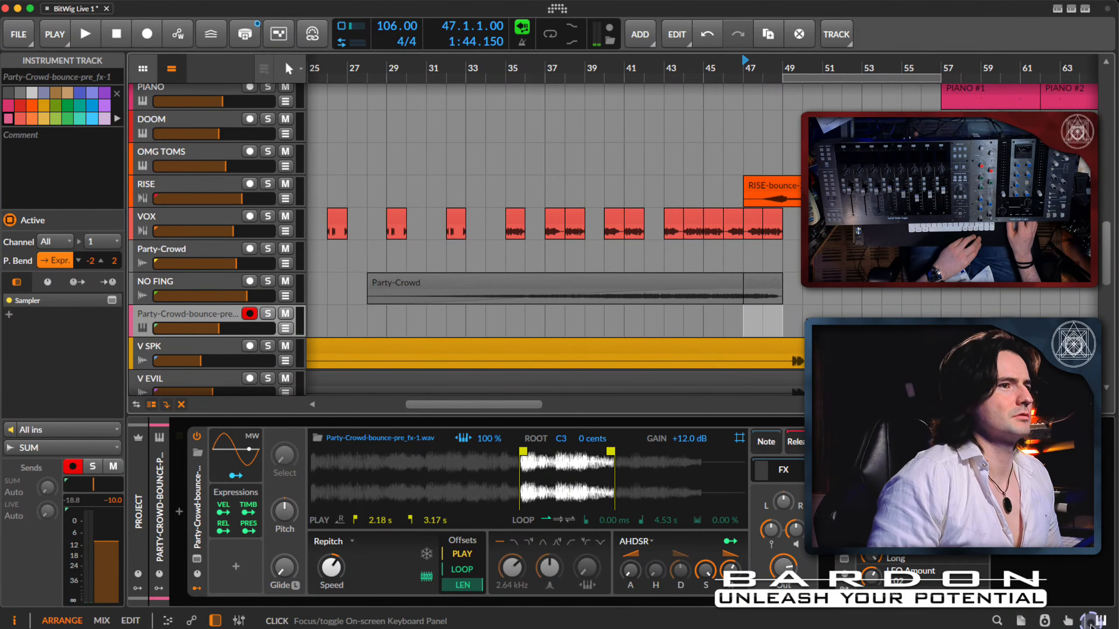
{"action": "left_click", "coordinate": [1089, 624]}
{"action": "scroll", "coordinate": [658, 151], "scroll_direction": "down", "scroll_amount": 5}
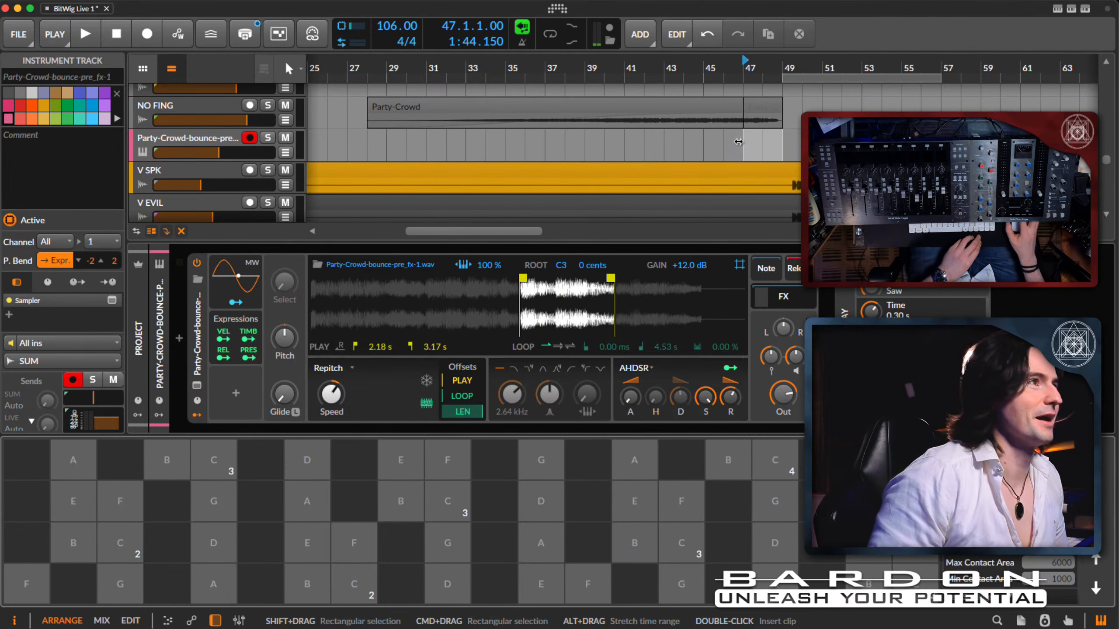
{"action": "left_click", "coordinate": [722, 142]}
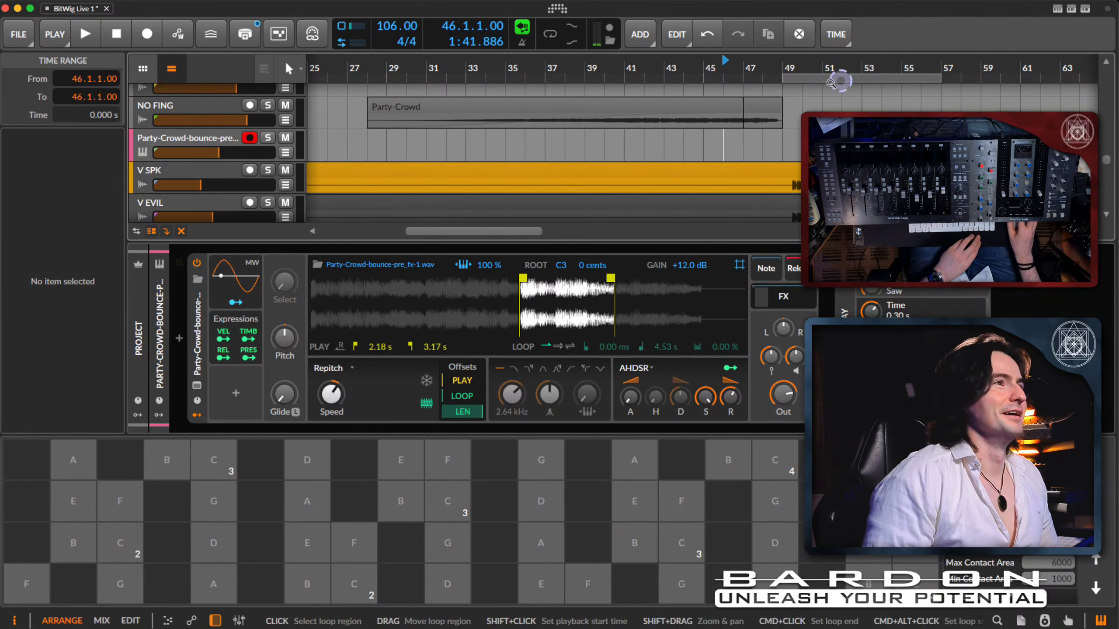
{"action": "left_click", "coordinate": [267, 508]}
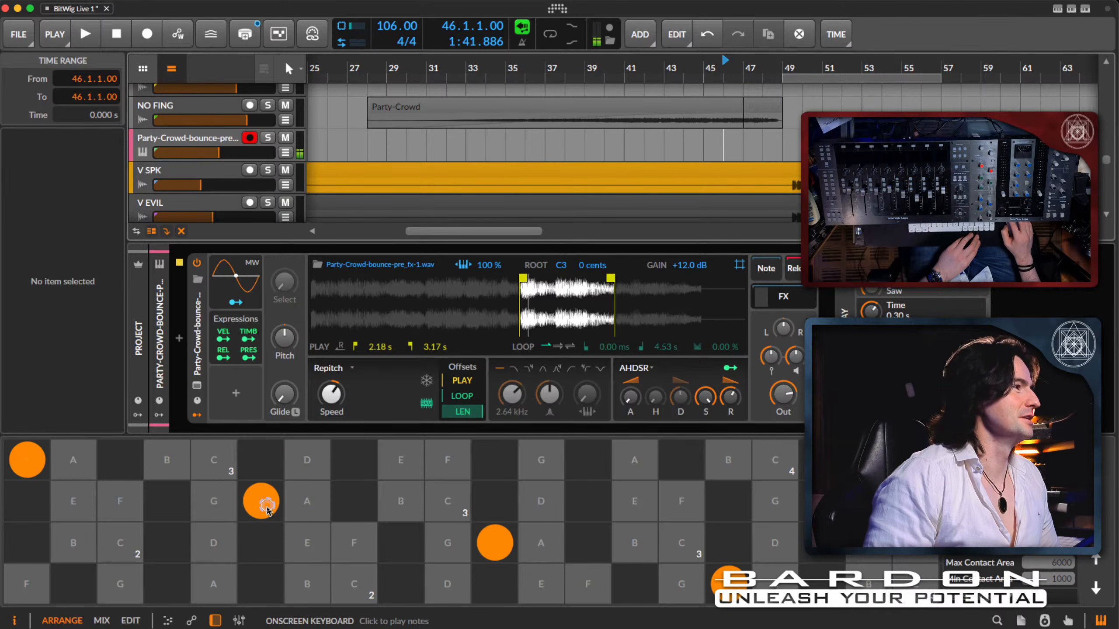
Step: Record a low-pitched crowd hit into the arrangement on the armed Sampler track, starting playback from bar 46
{"action": "left_click", "coordinate": [150, 34]}
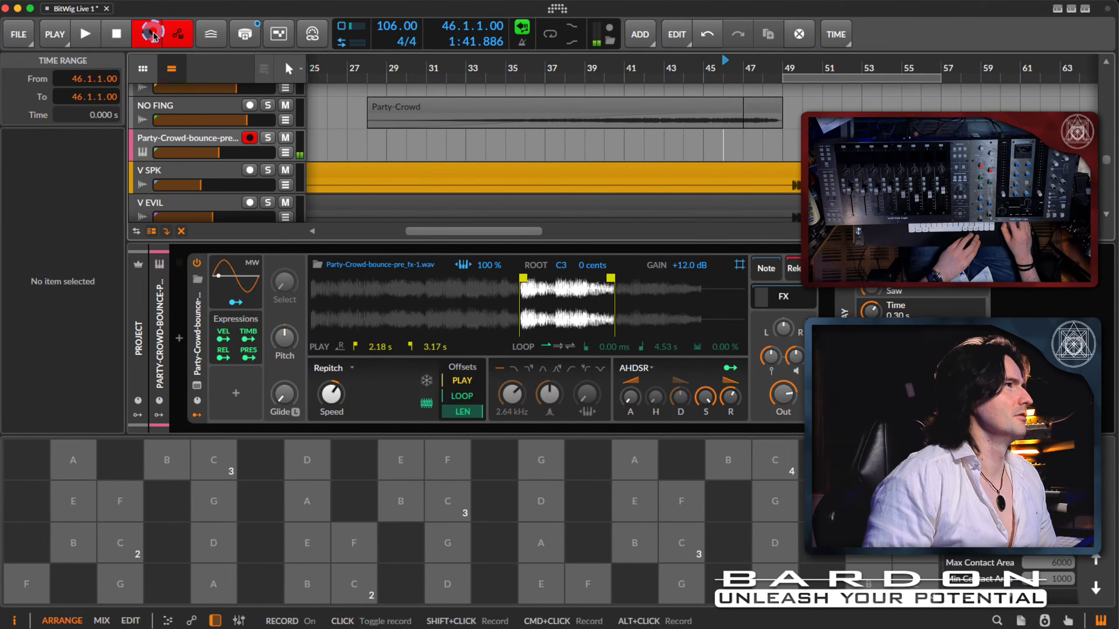
{"action": "left_click", "coordinate": [215, 515]}
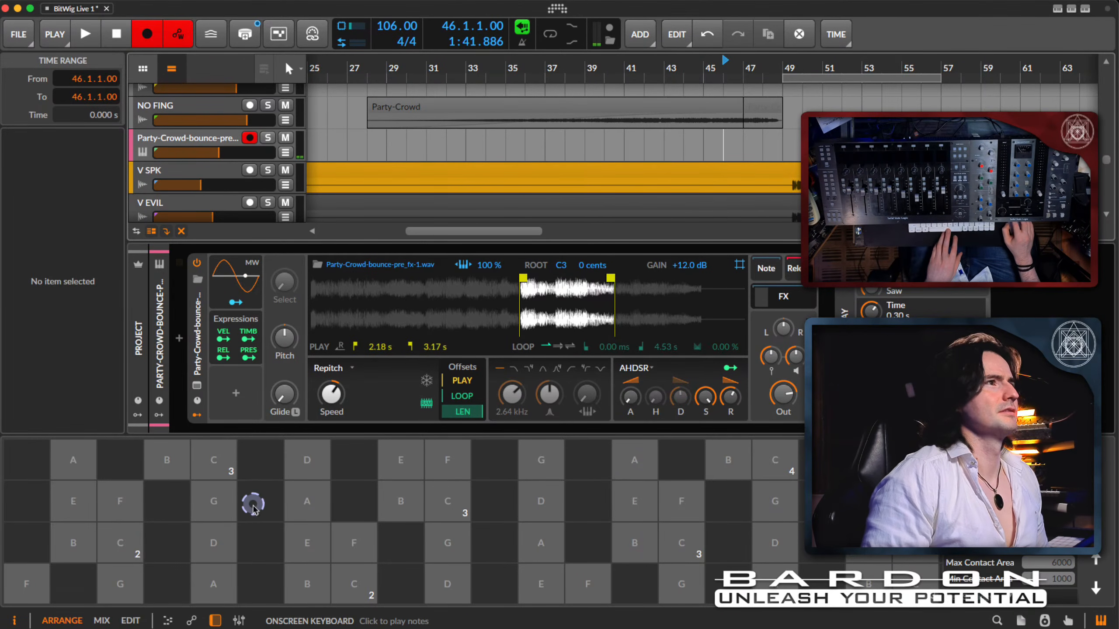
{"action": "key", "text": "space"}
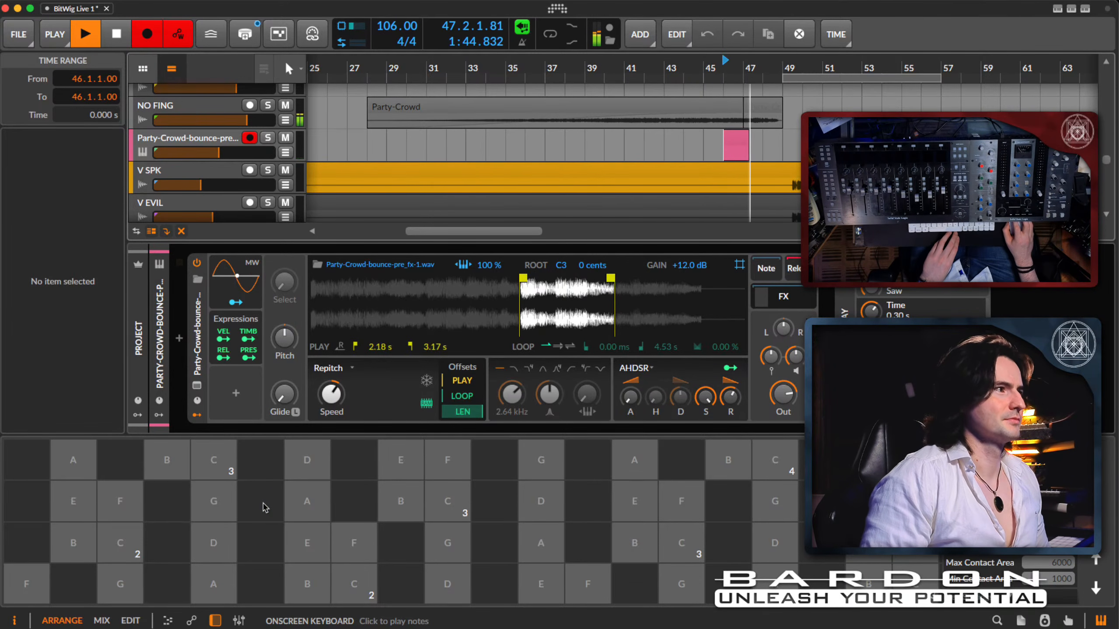
{"action": "left_click", "coordinate": [263, 506]}
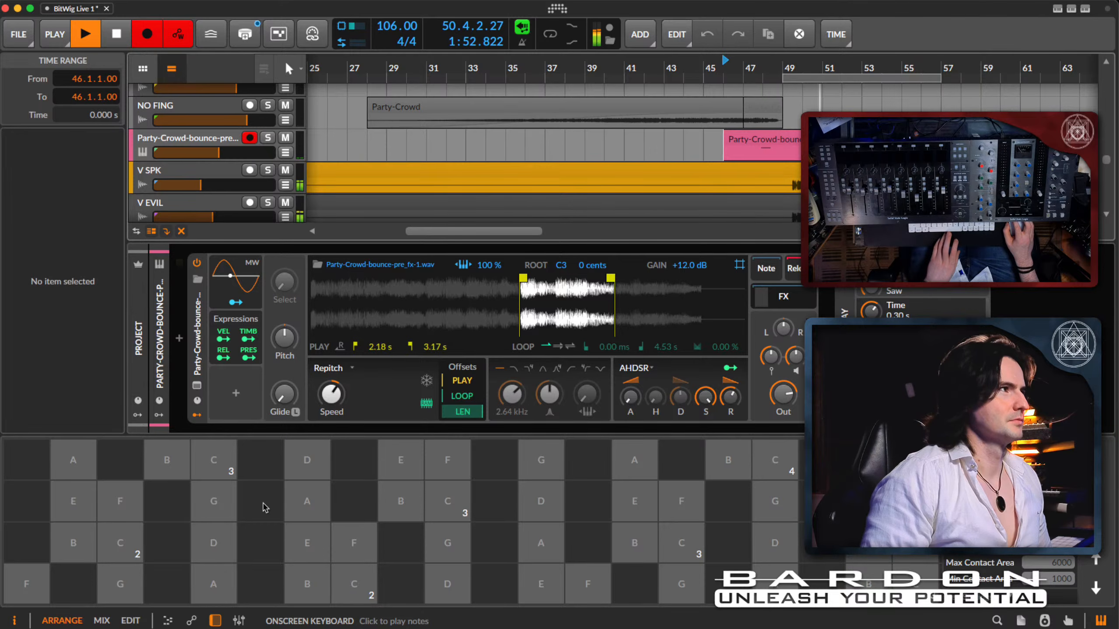
{"action": "key", "text": "space"}
Step: Rename the crowd-hit Sampler track to FING
{"action": "left_click", "coordinate": [220, 140]}
{"action": "left_click", "coordinate": [226, 142]}
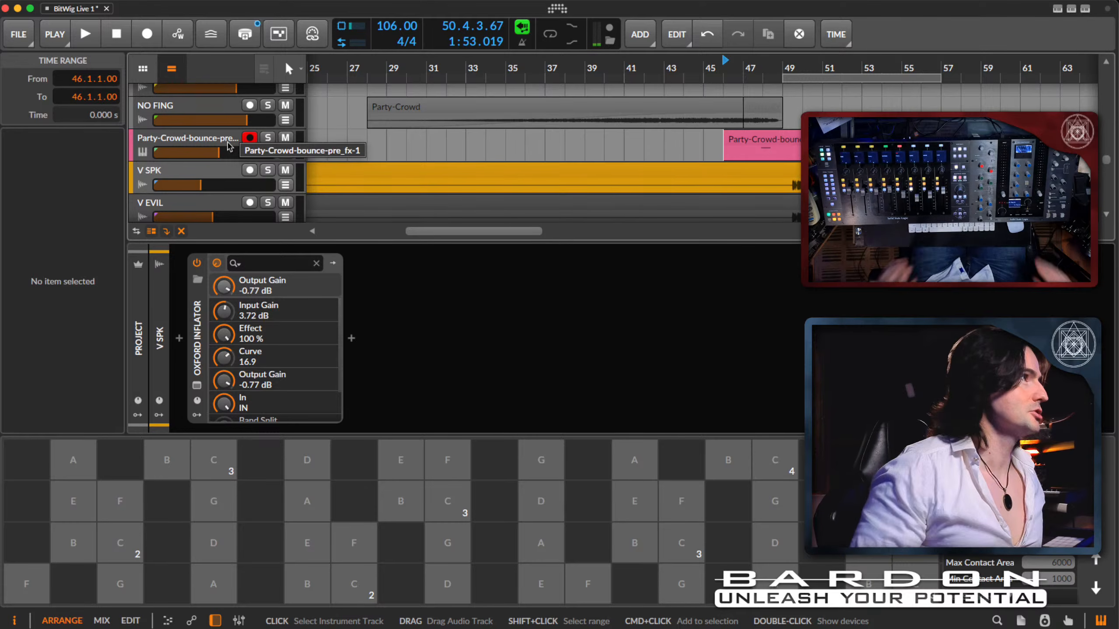
{"action": "left_click", "coordinate": [229, 147]}
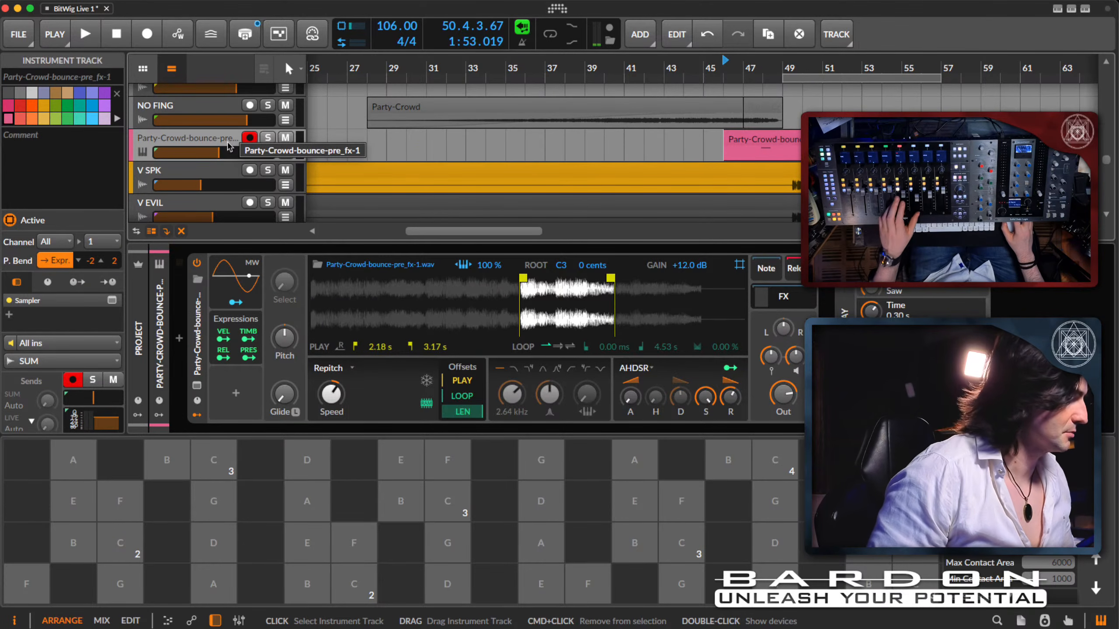
{"action": "right_click", "coordinate": [190, 142]}
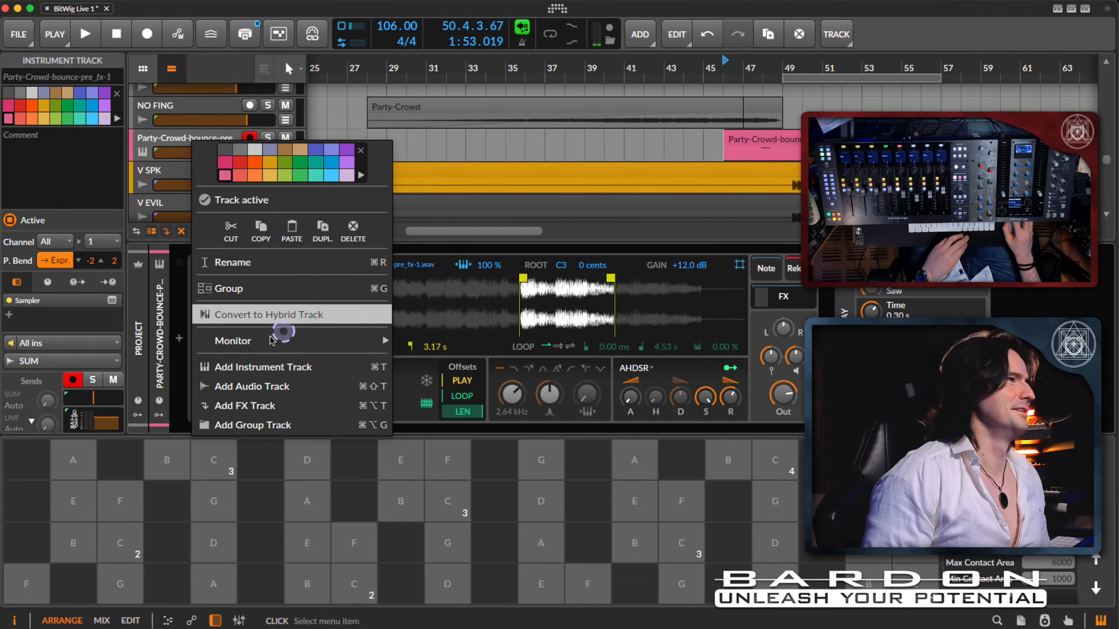
{"action": "left_click", "coordinate": [222, 262]}
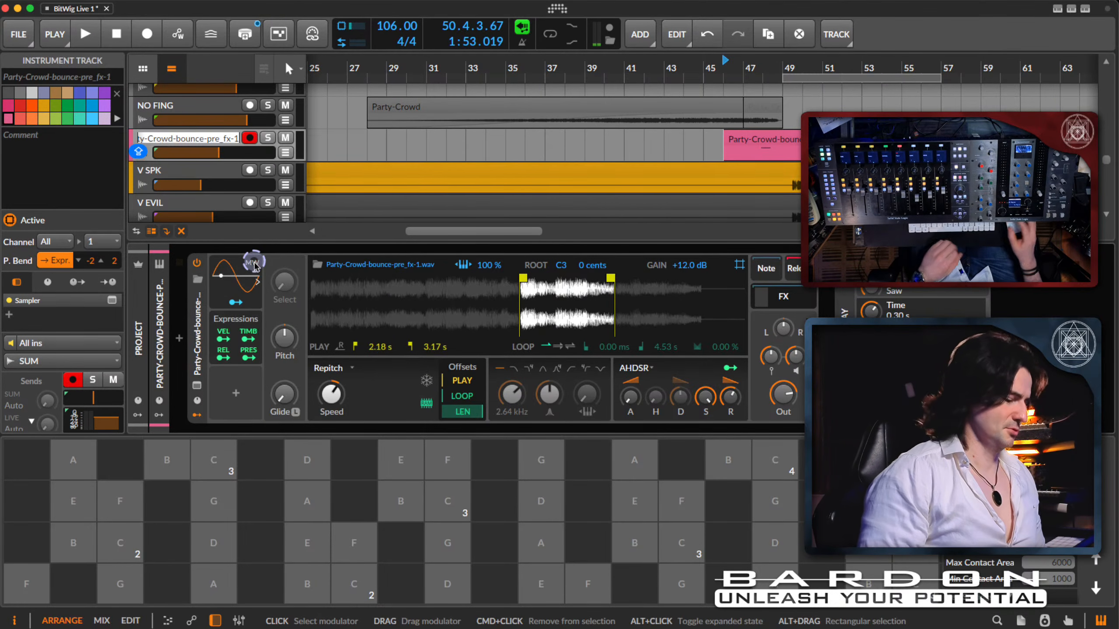
{"action": "type", "text": "FING"}
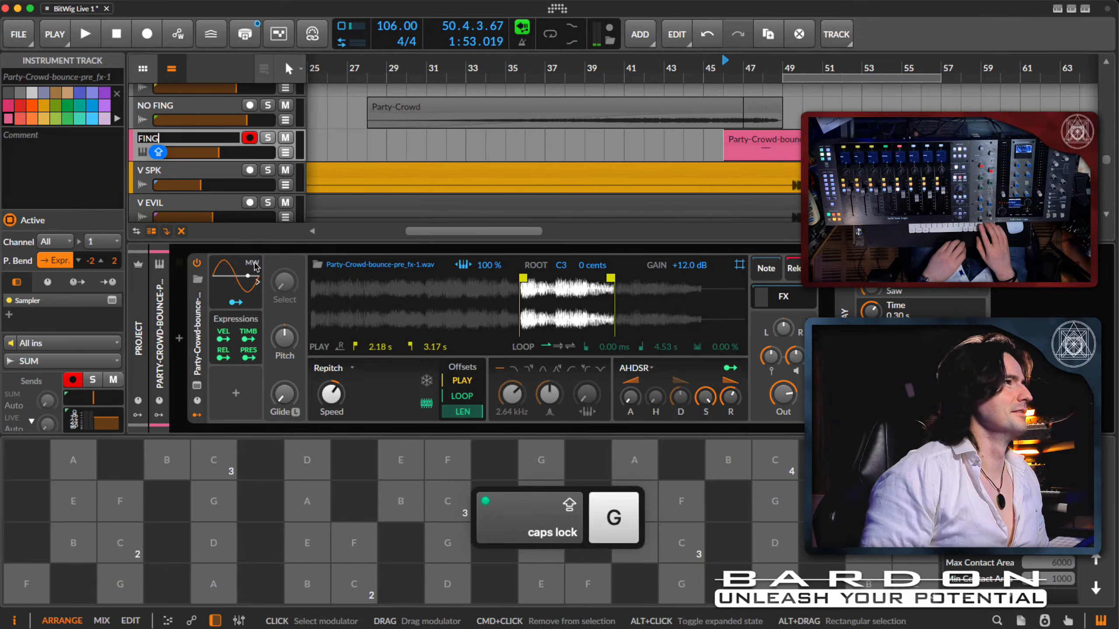
{"action": "key", "text": "Return"}
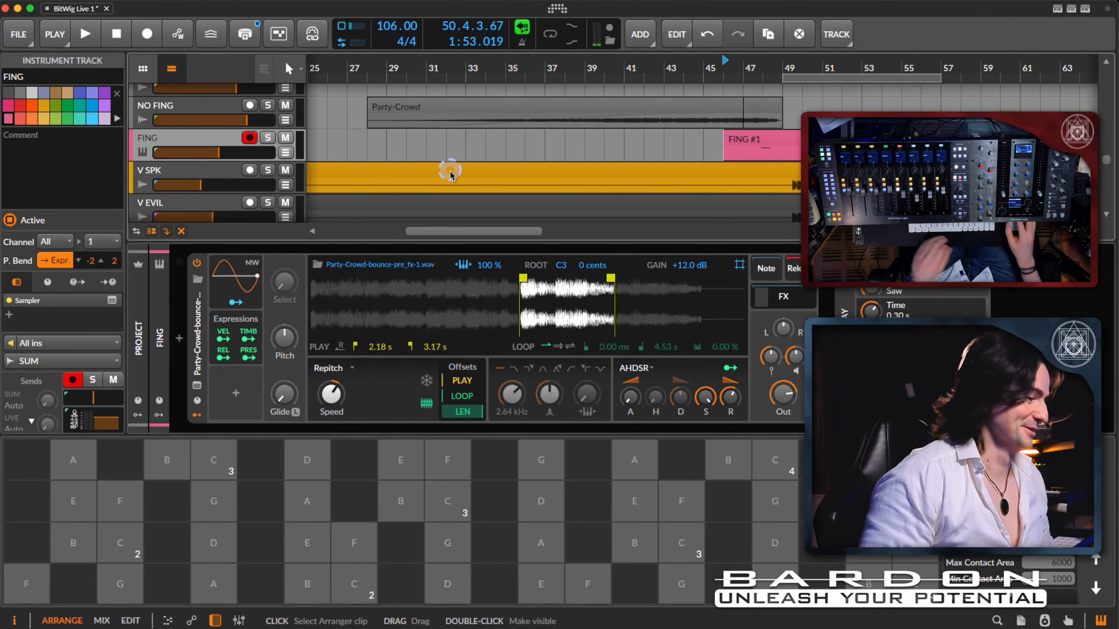
Step: Play back the recorded crowd hit from bar 46 and set the FING track's volume to about -3.4 dB
{"action": "key", "text": "space"}
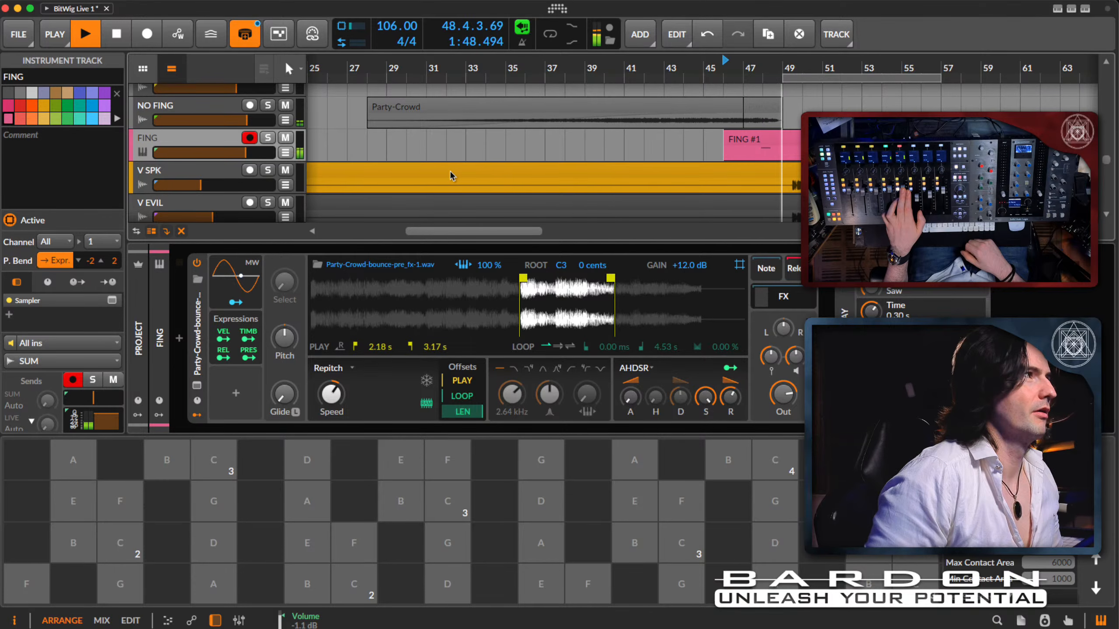
{"action": "left_click", "coordinate": [324, 154]}
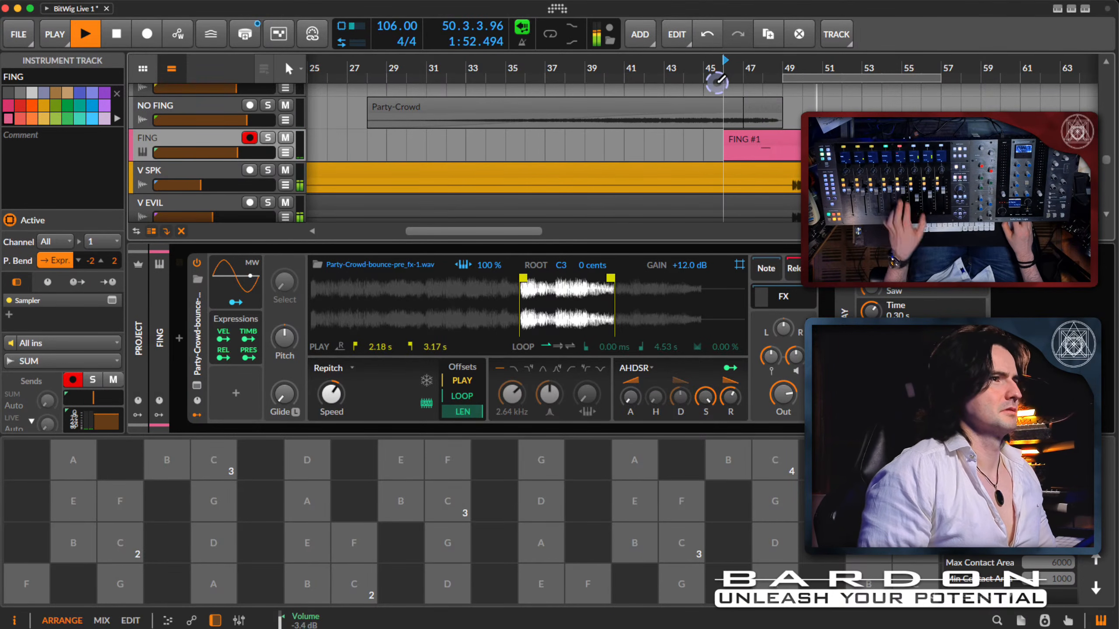
{"action": "left_click", "coordinate": [718, 82]}
{"action": "key", "text": "space"}
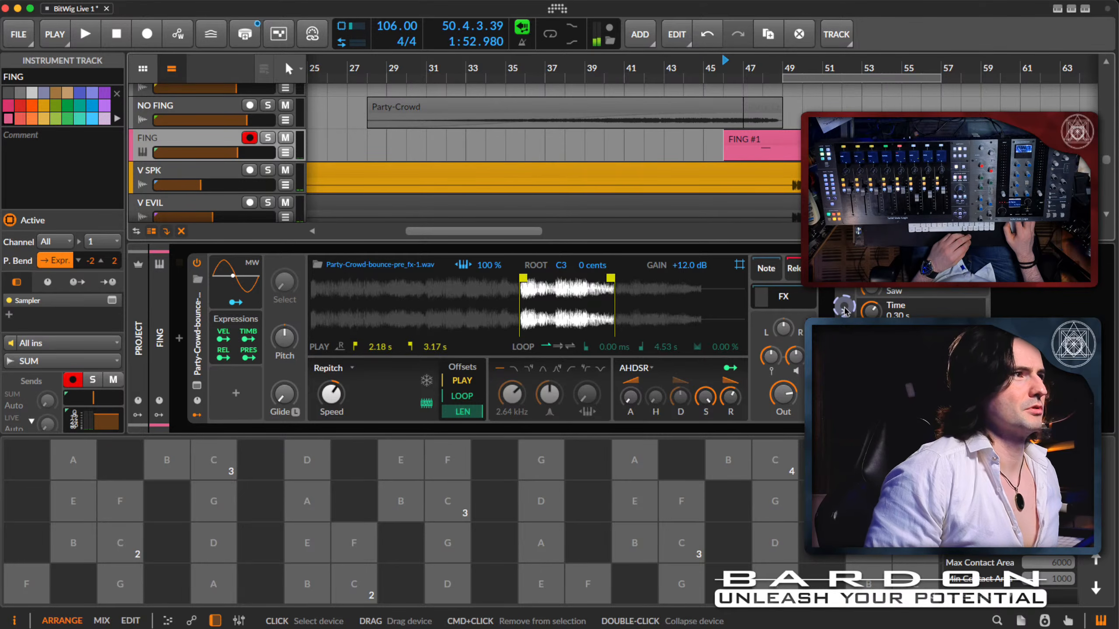
Step: Open the MF-104S Delay on the Sampler's FX chain and set its output to 6.05 dB
{"action": "mouse_move", "coordinate": [787, 401]}
{"action": "left_click_drag", "start_coordinate": [787, 401], "coordinate": [787, 399]}
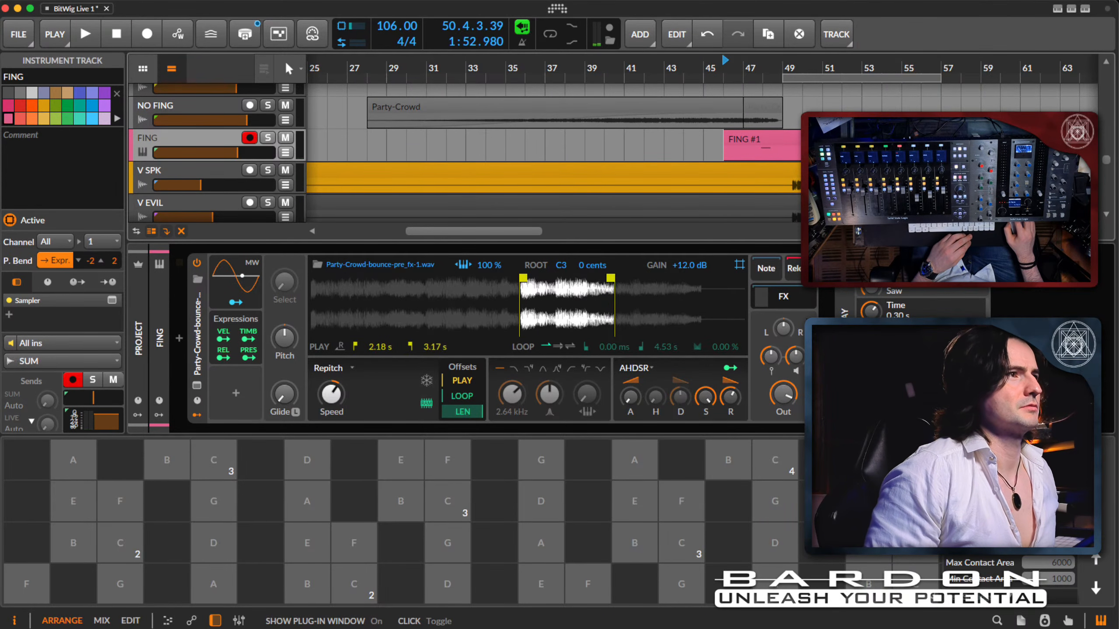
{"action": "left_click", "coordinate": [844, 385]}
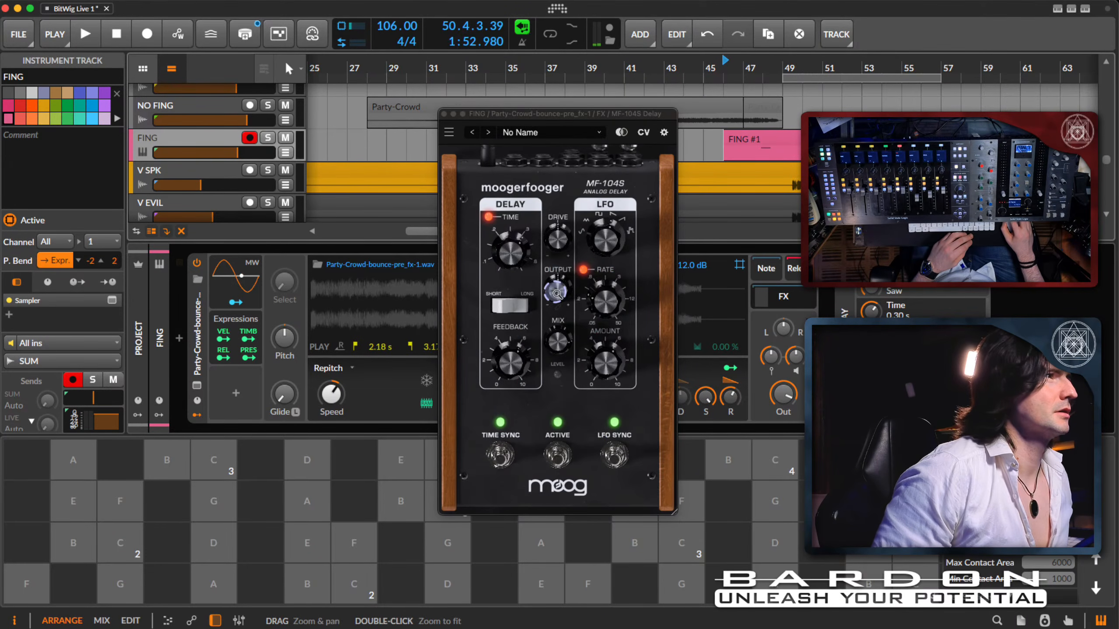
{"action": "left_click_drag", "start_coordinate": [556, 277], "coordinate": [557, 280]}
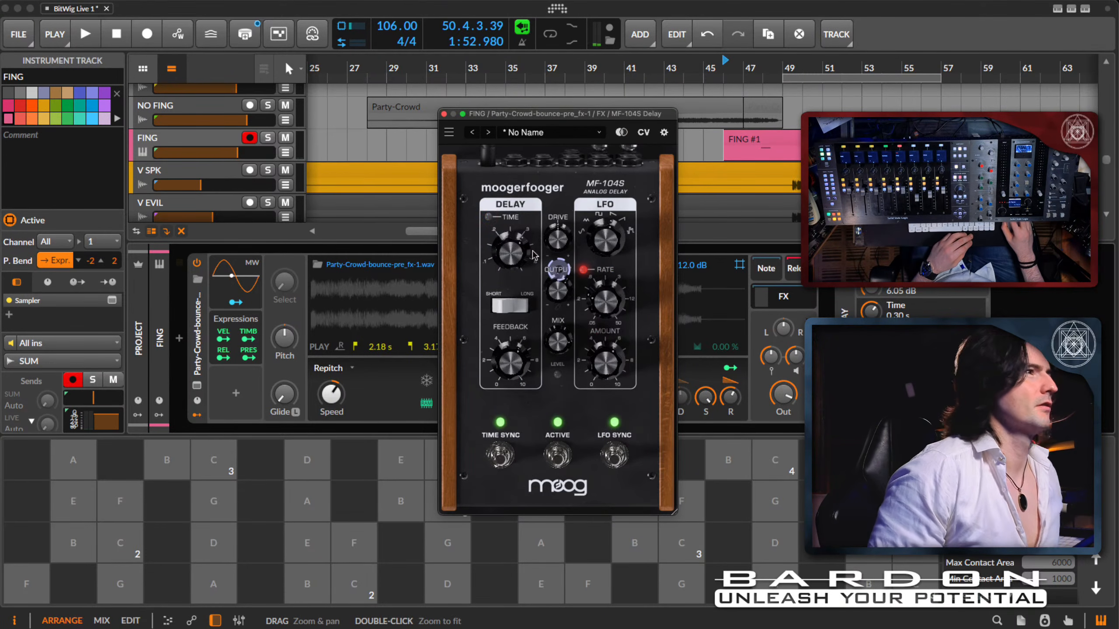
Step: Replay the crowd hit from bar 46, set the FING track's volume to -6.3 dB and close the delay window
{"action": "key", "text": "space"}
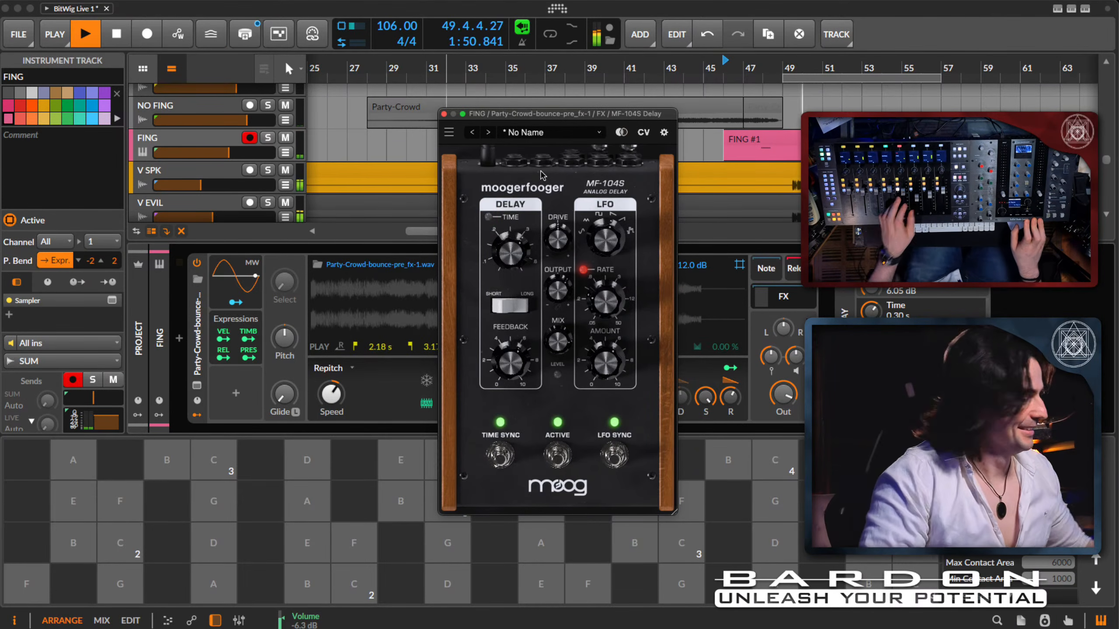
{"action": "key", "text": "space"}
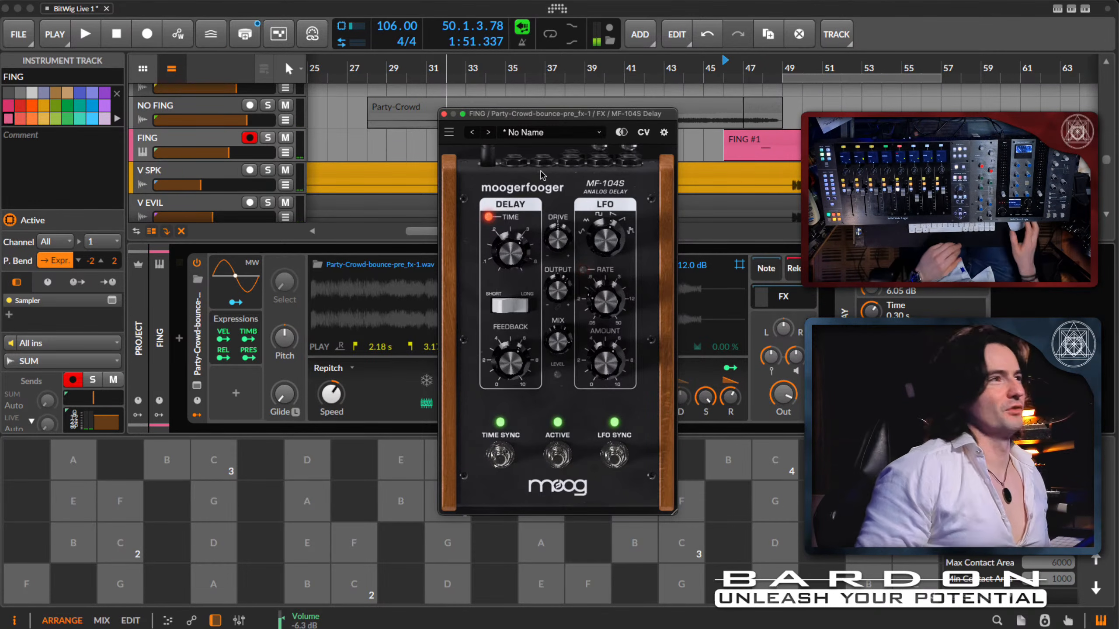
{"action": "key", "text": "space"}
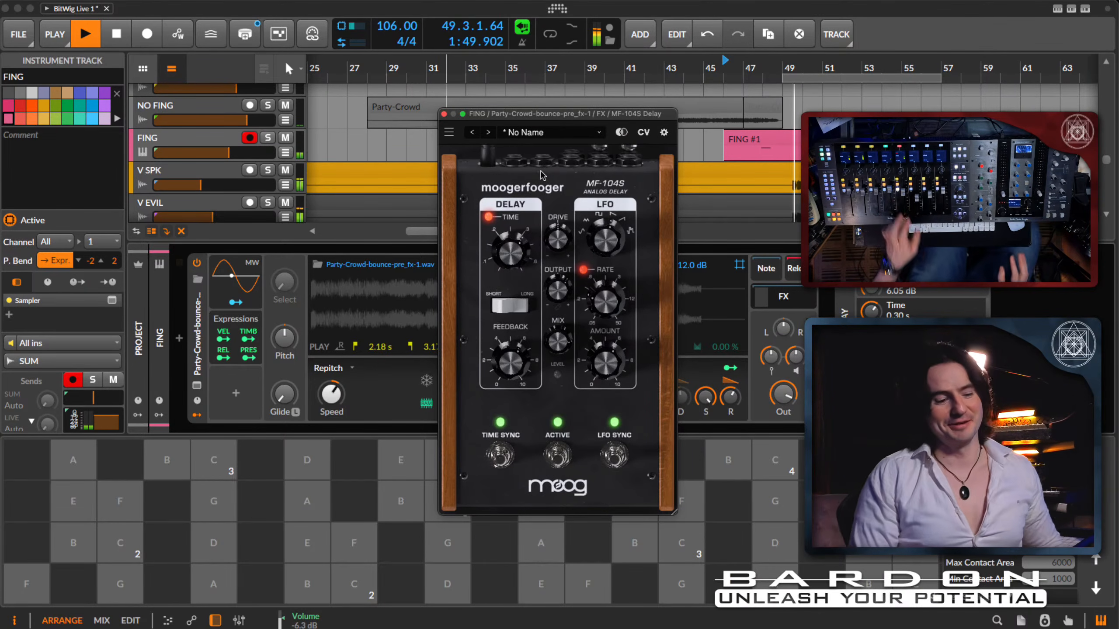
{"action": "key", "text": "space"}
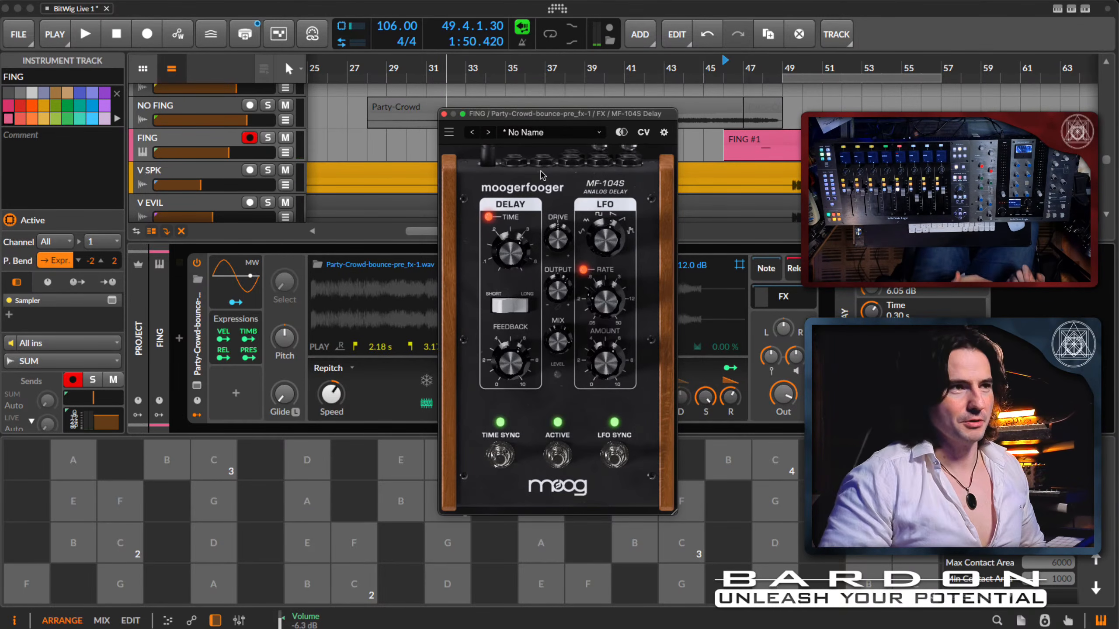
{"action": "left_click", "coordinate": [443, 114]}
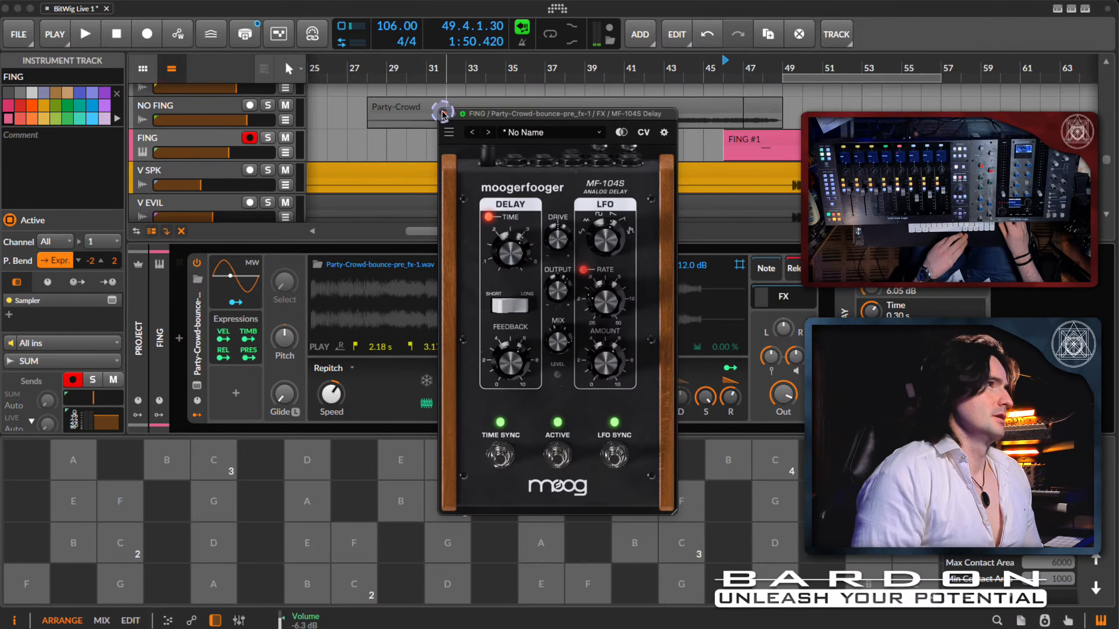